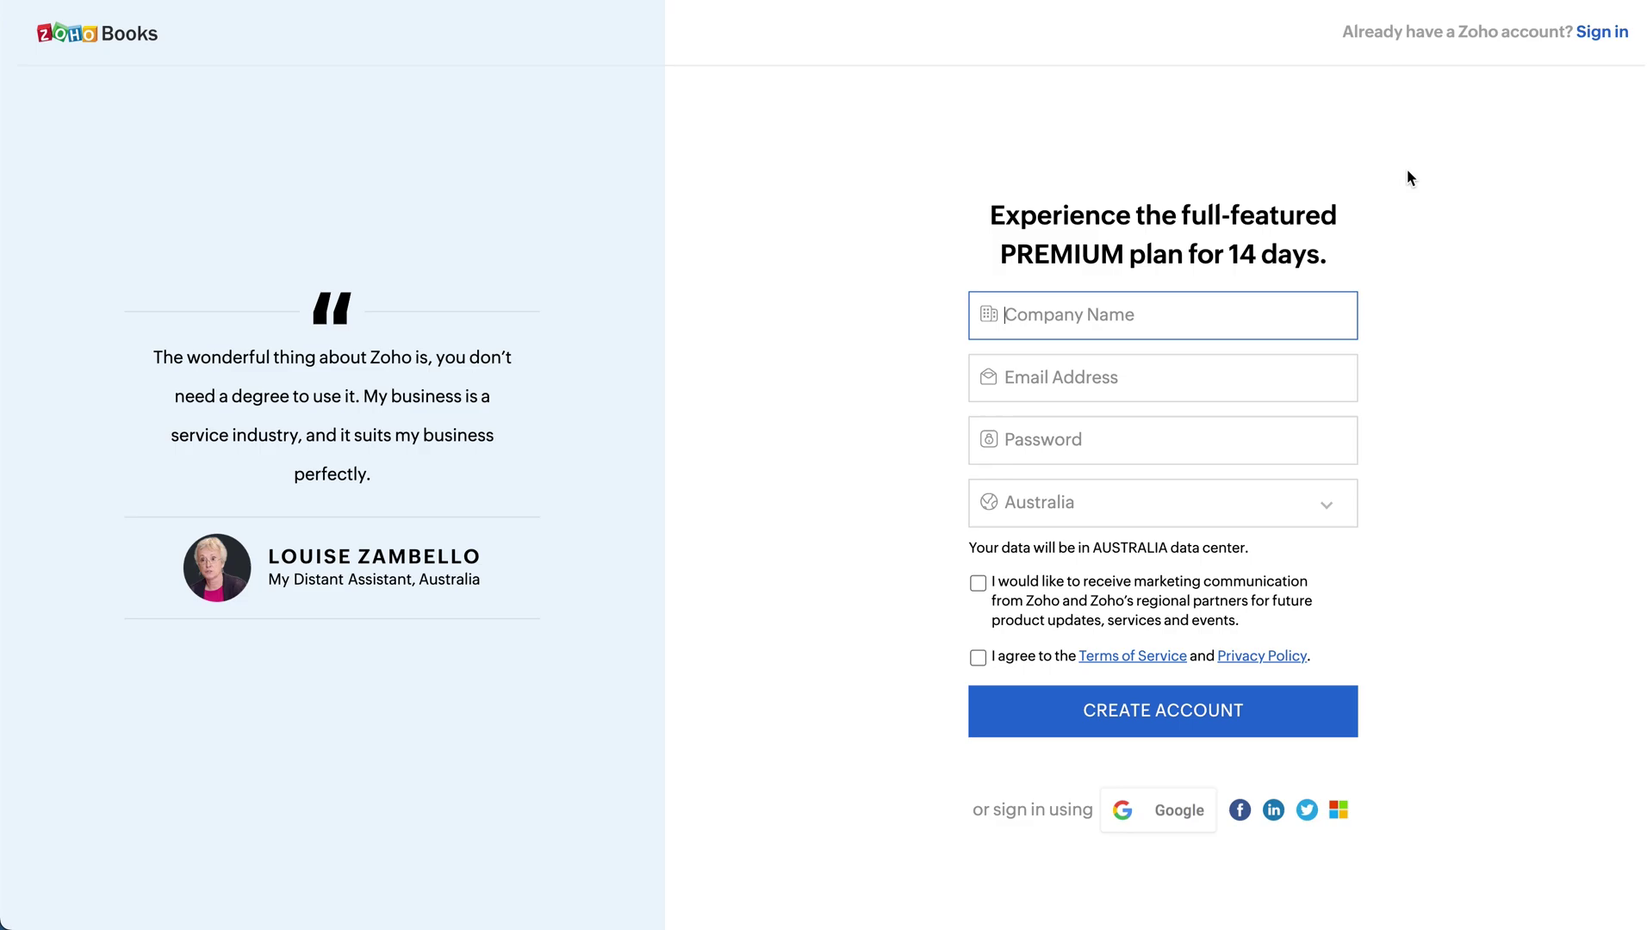
Step: Enter Zylker as the company name, plus the account e-mail and password
{"action": "left_click", "coordinate": [1120, 329]}
{"action": "type", "text": "Zylker"}
{"action": "left_click", "coordinate": [1116, 376]}
{"action": "left_click", "coordinate": [1146, 438]}
{"action": "key", "text": "ctrl+v"}
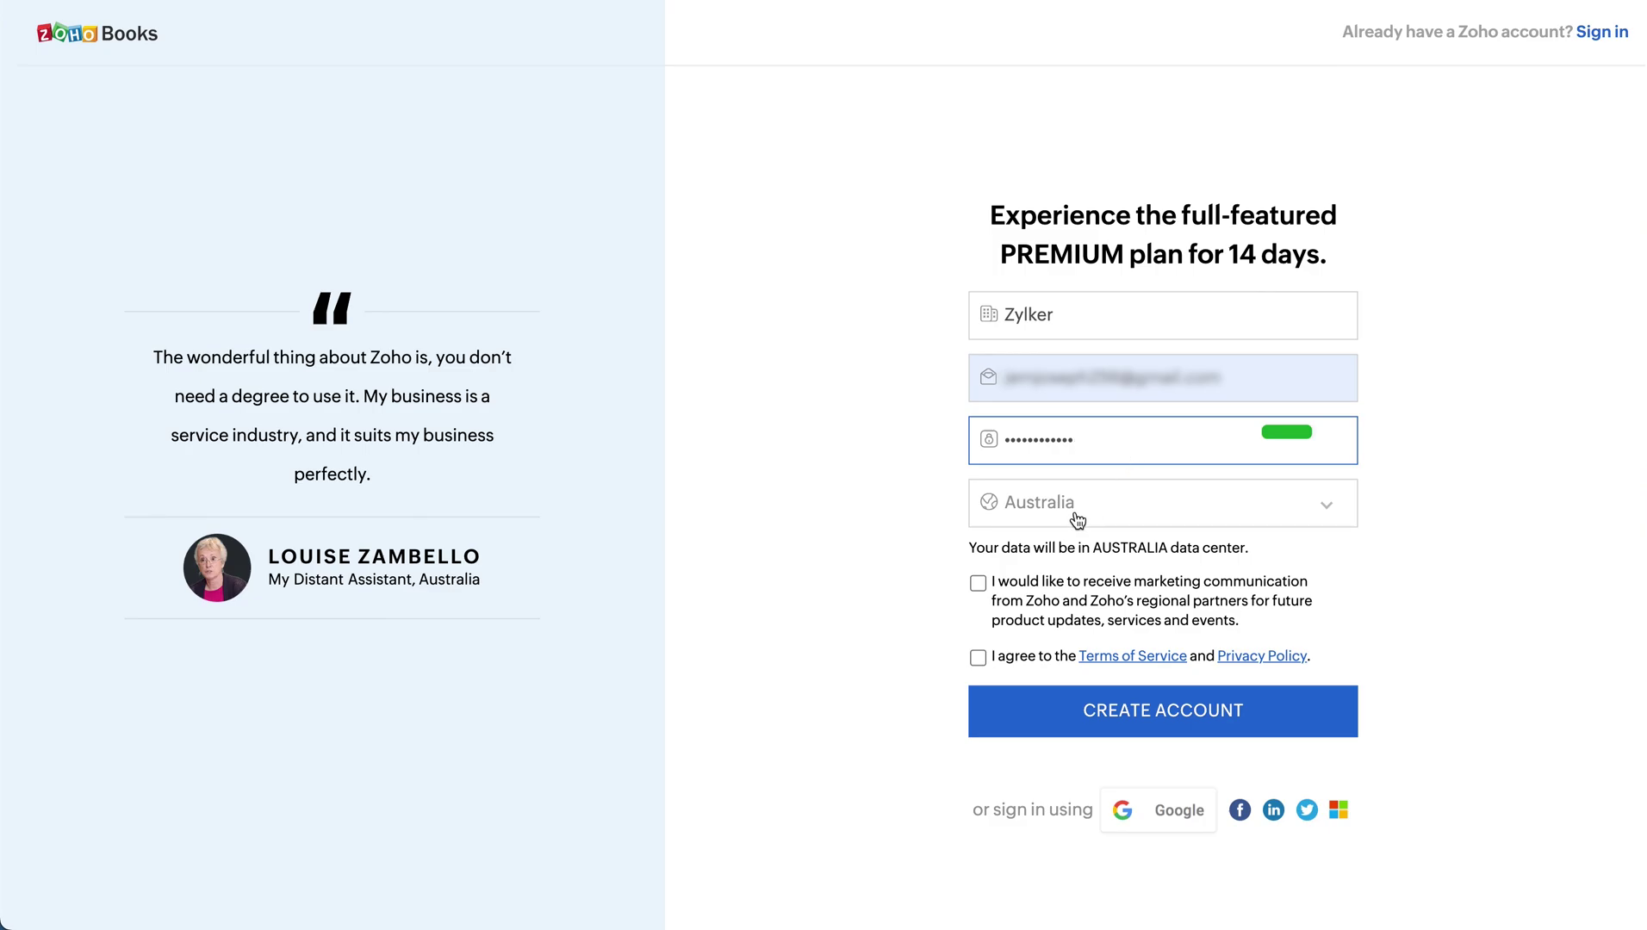
Step: Opt in to marketing emails, accept the terms and create the trial account
{"action": "left_click", "coordinate": [979, 584]}
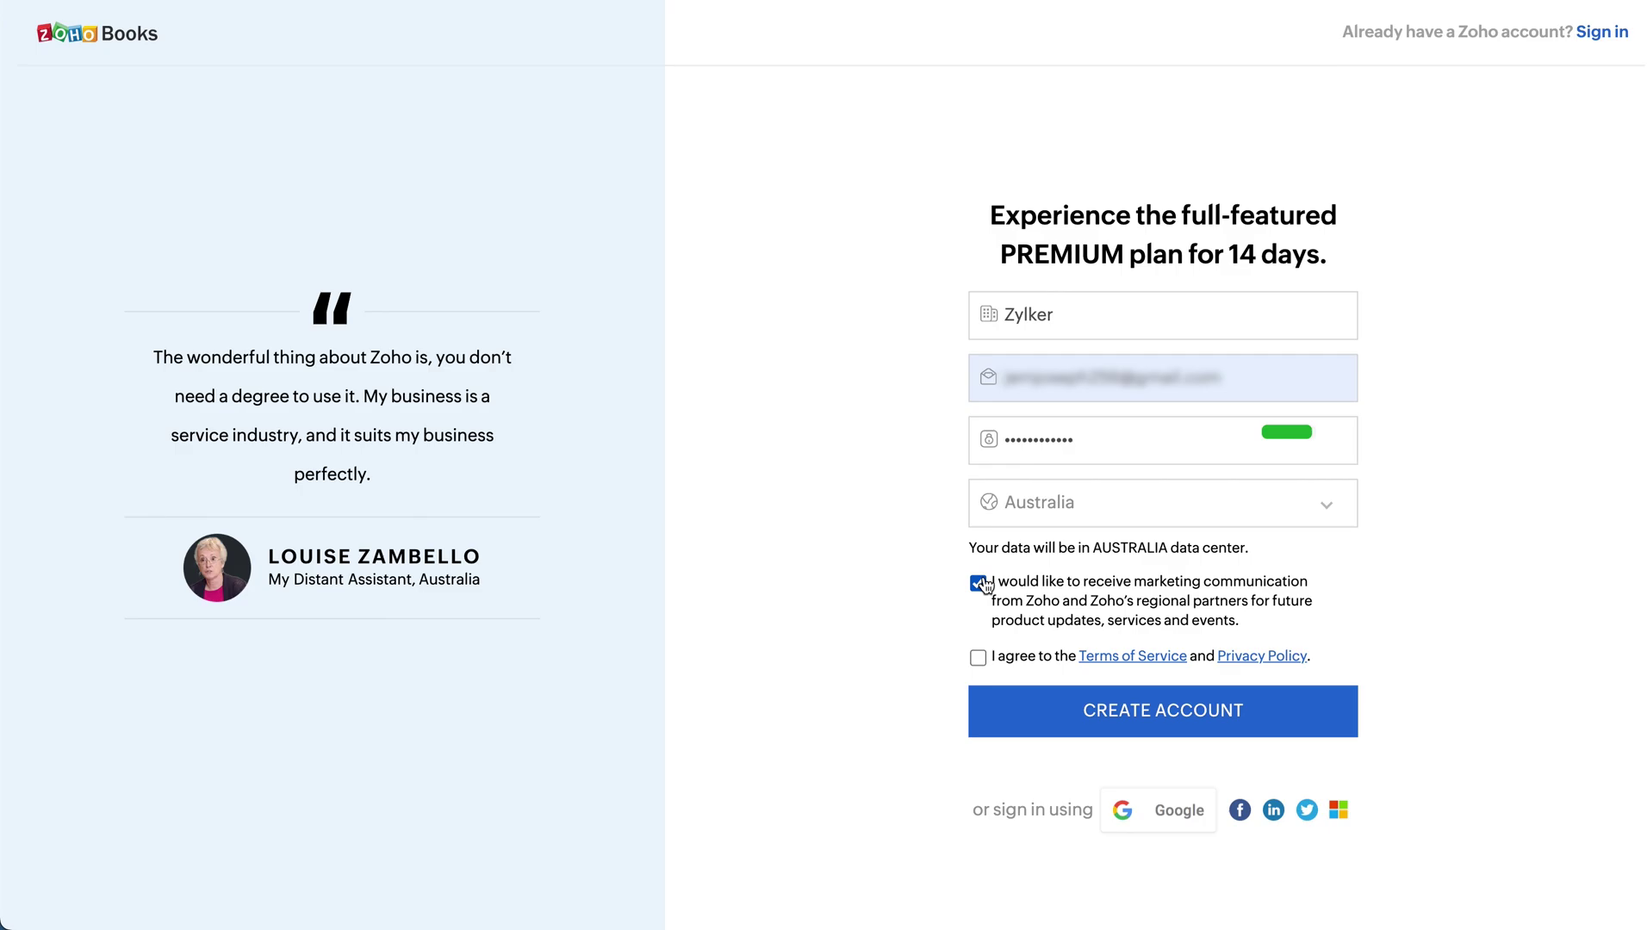
{"action": "left_click", "coordinate": [979, 658]}
{"action": "left_click", "coordinate": [1153, 720]}
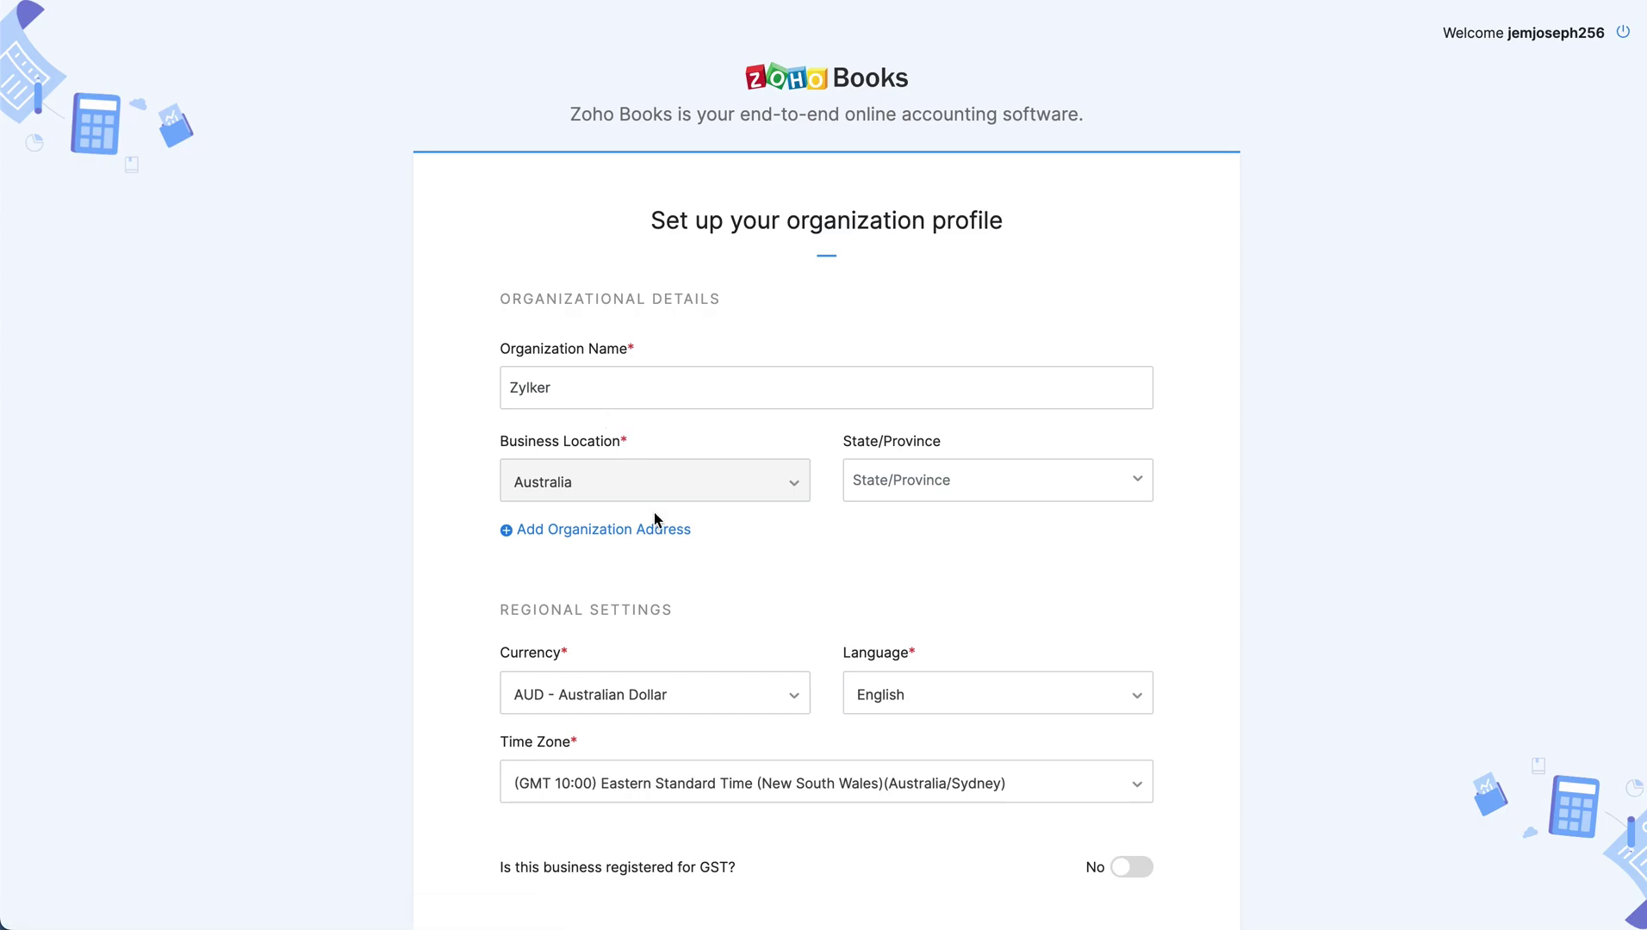
{"action": "left_click", "coordinate": [997, 481]}
{"action": "left_click", "coordinate": [975, 597]}
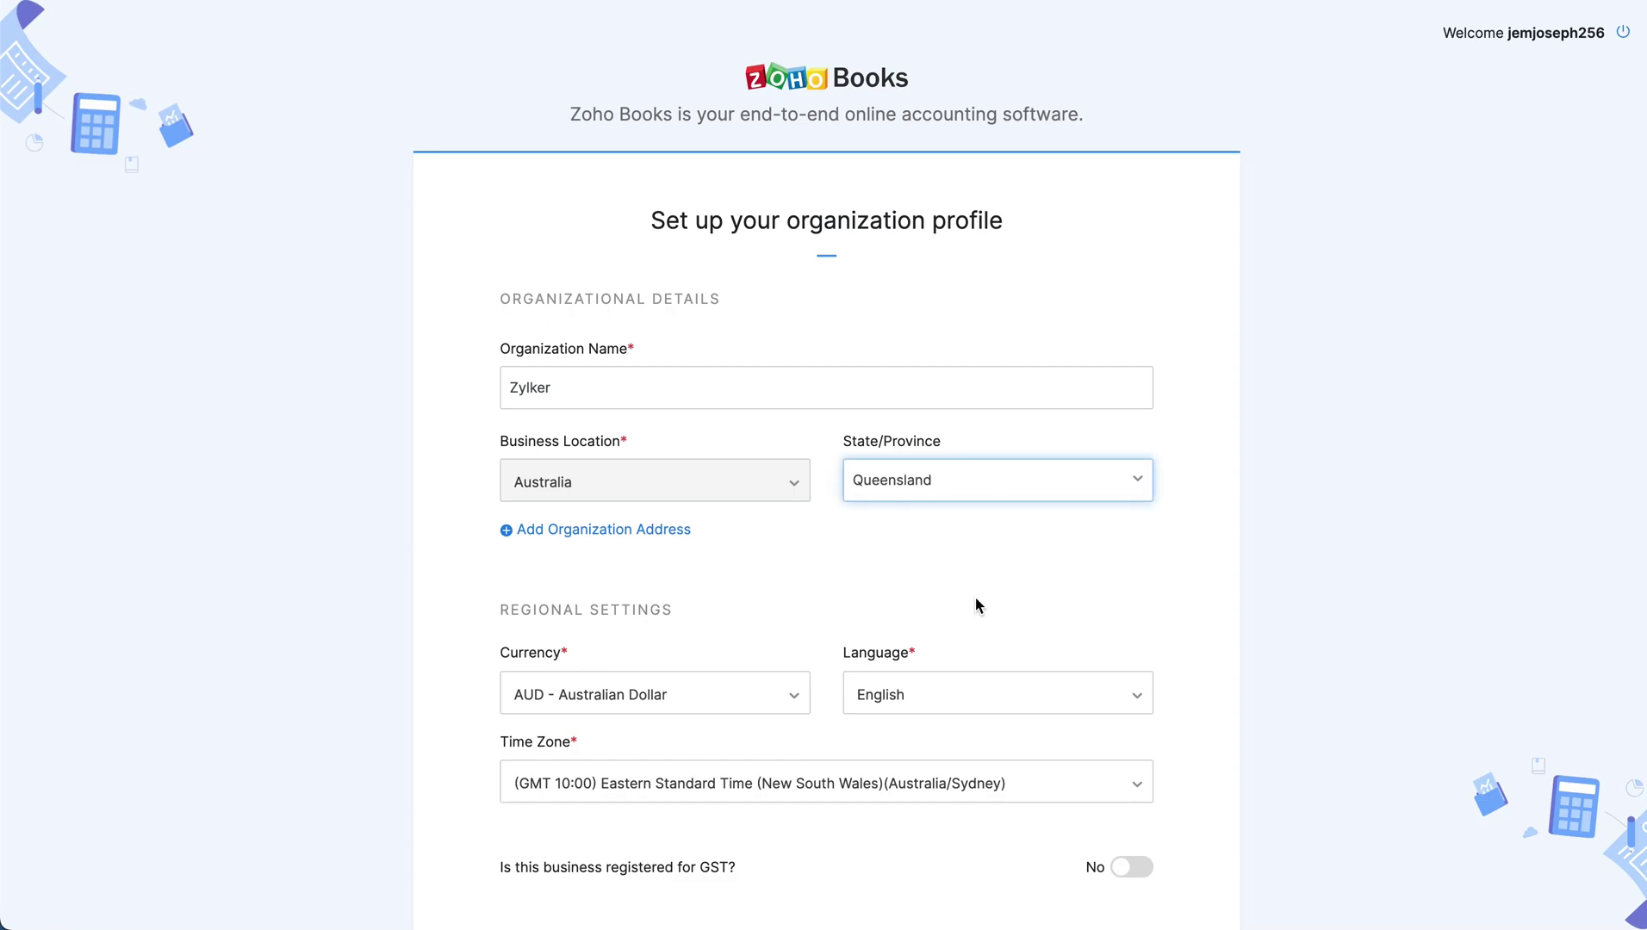
{"action": "left_click", "coordinate": [581, 531]}
{"action": "left_click", "coordinate": [580, 538]}
{"action": "left_click", "coordinate": [577, 656]}
{"action": "type", "text": "Brisbane City"}
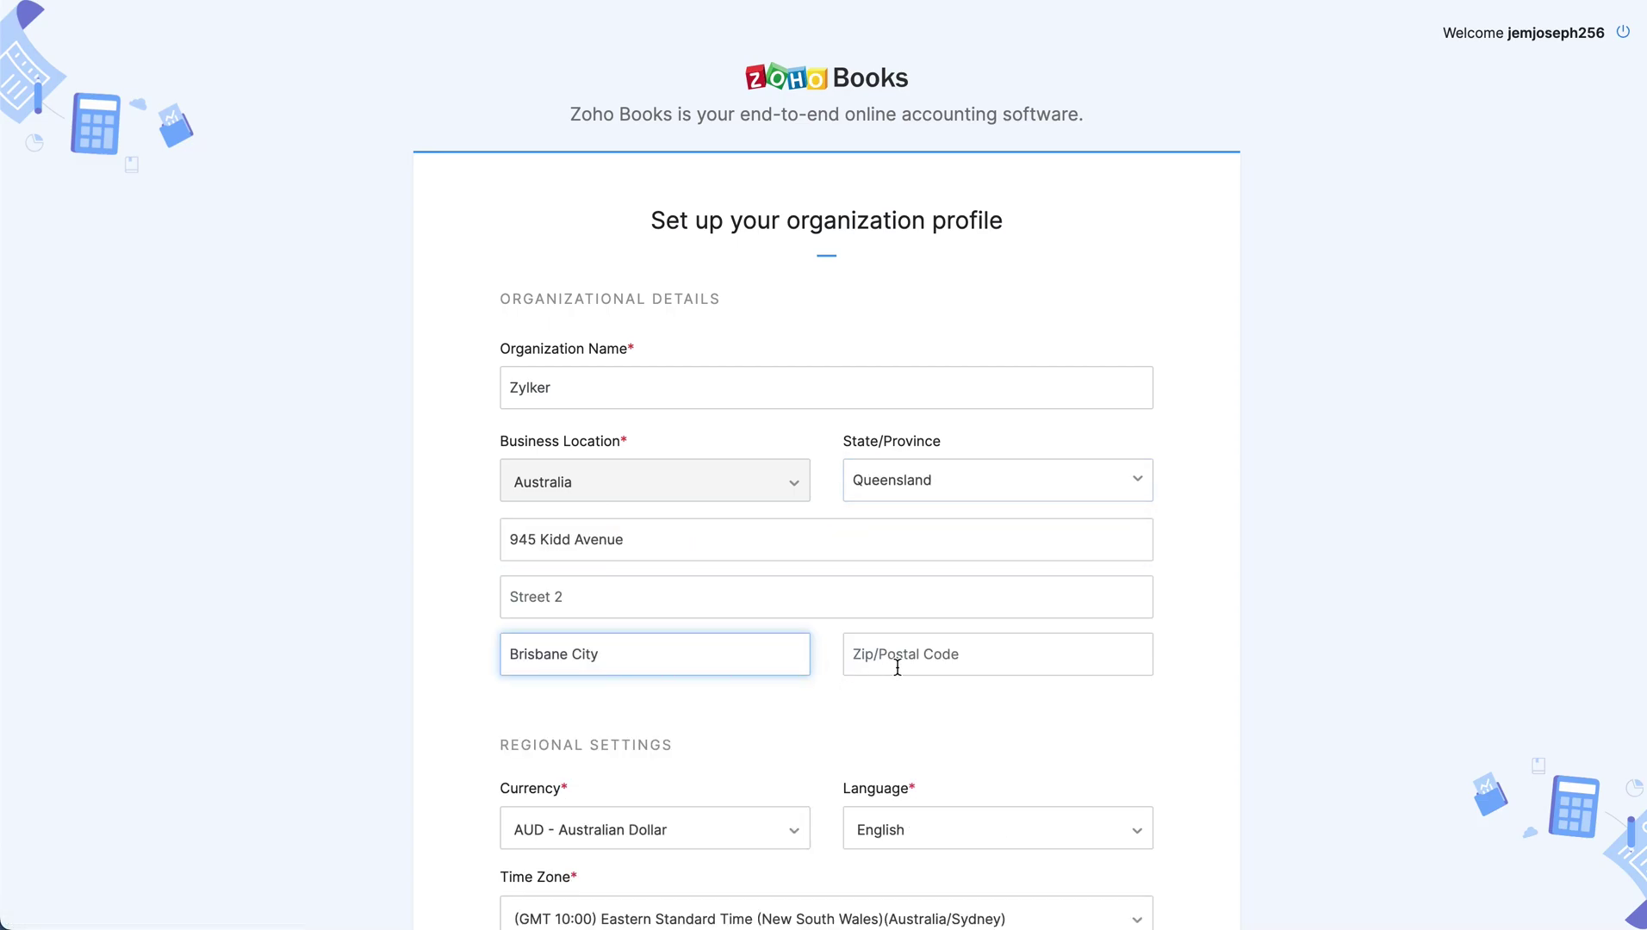
{"action": "left_click", "coordinate": [898, 668]}
{"action": "type", "text": "4000"}
Step: Submit the completed organization profile with Get Started
{"action": "scroll", "coordinate": [898, 668], "scroll_direction": "down", "scroll_amount": 4}
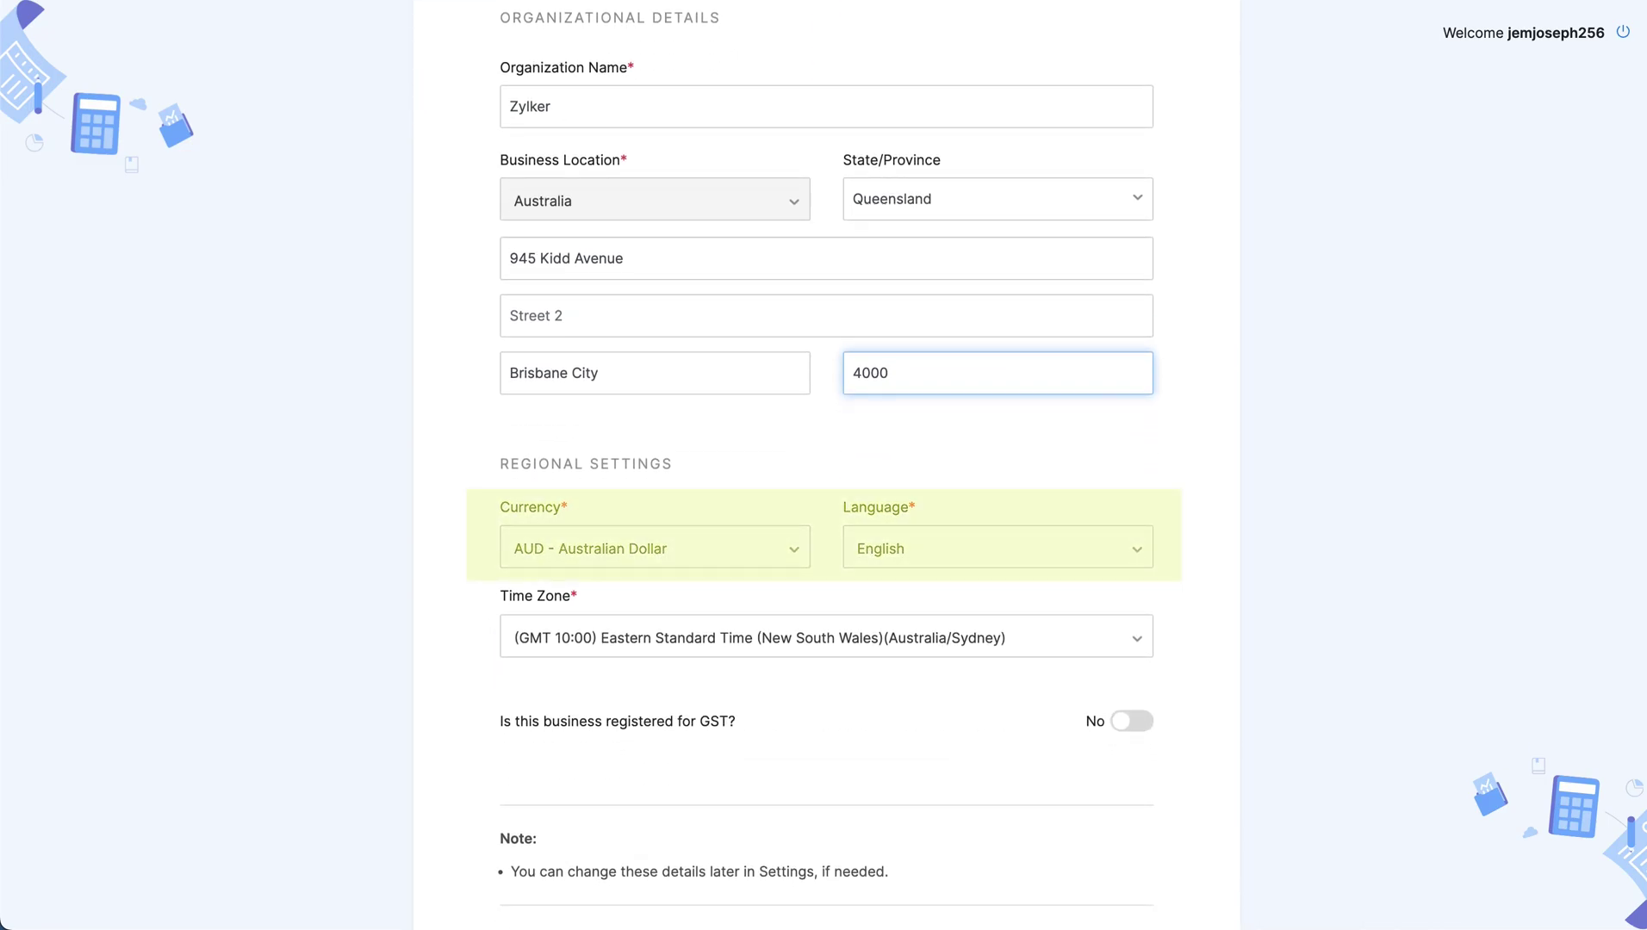
{"action": "scroll", "coordinate": [896, 672], "scroll_direction": "down", "scroll_amount": 2}
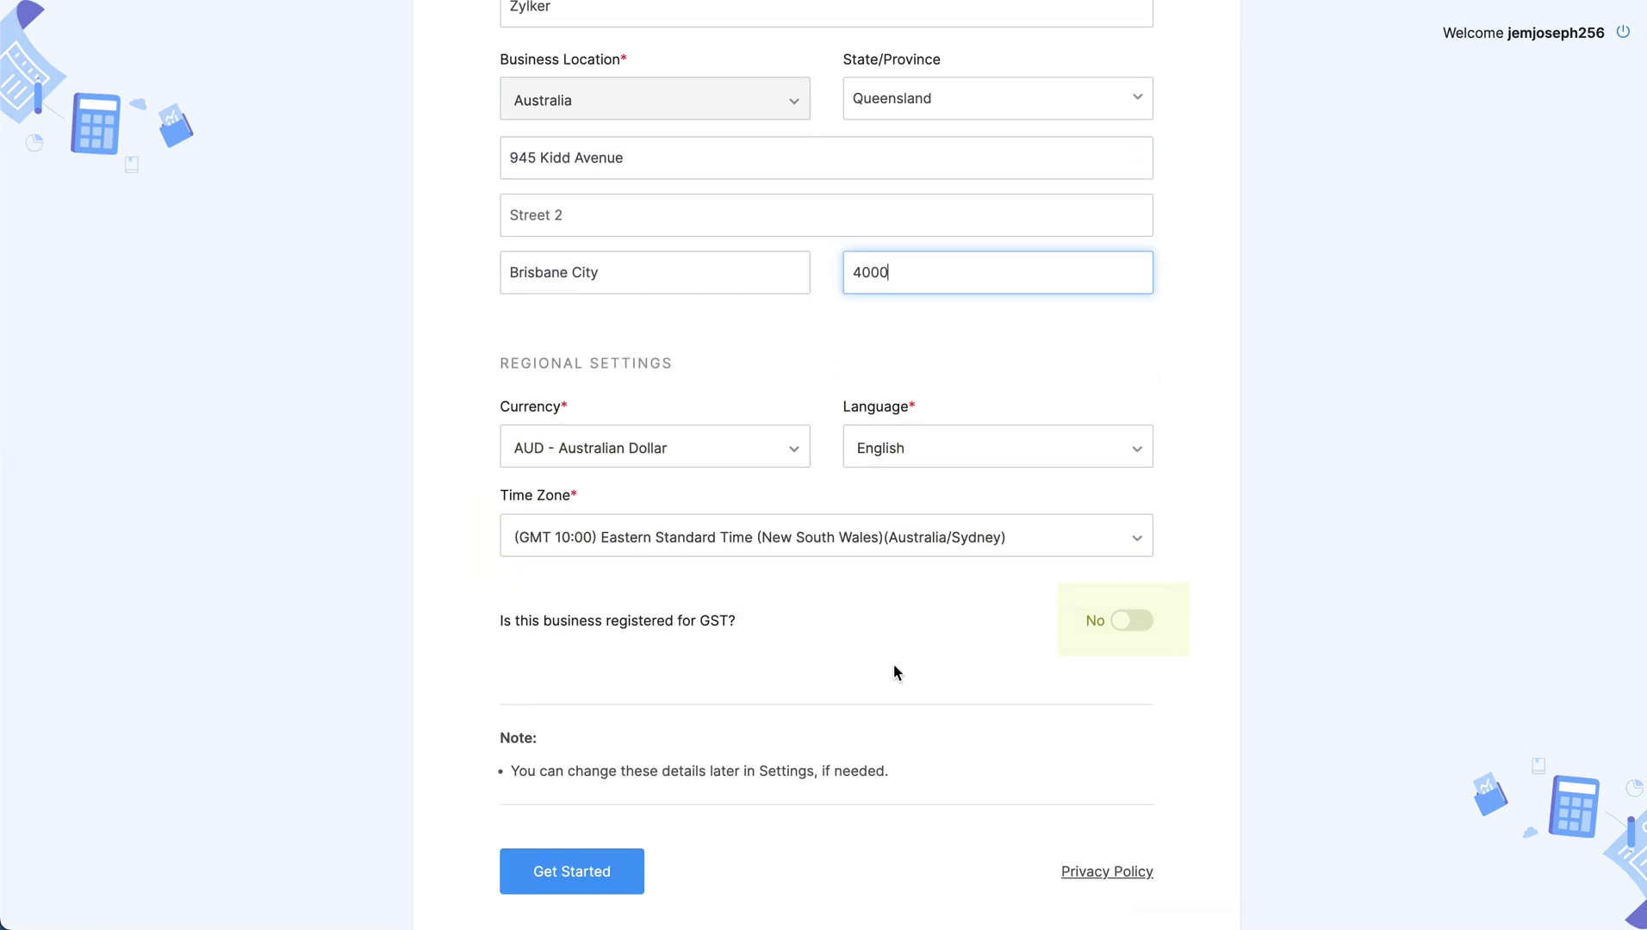
{"action": "scroll", "coordinate": [896, 672], "scroll_direction": "down", "scroll_amount": 1}
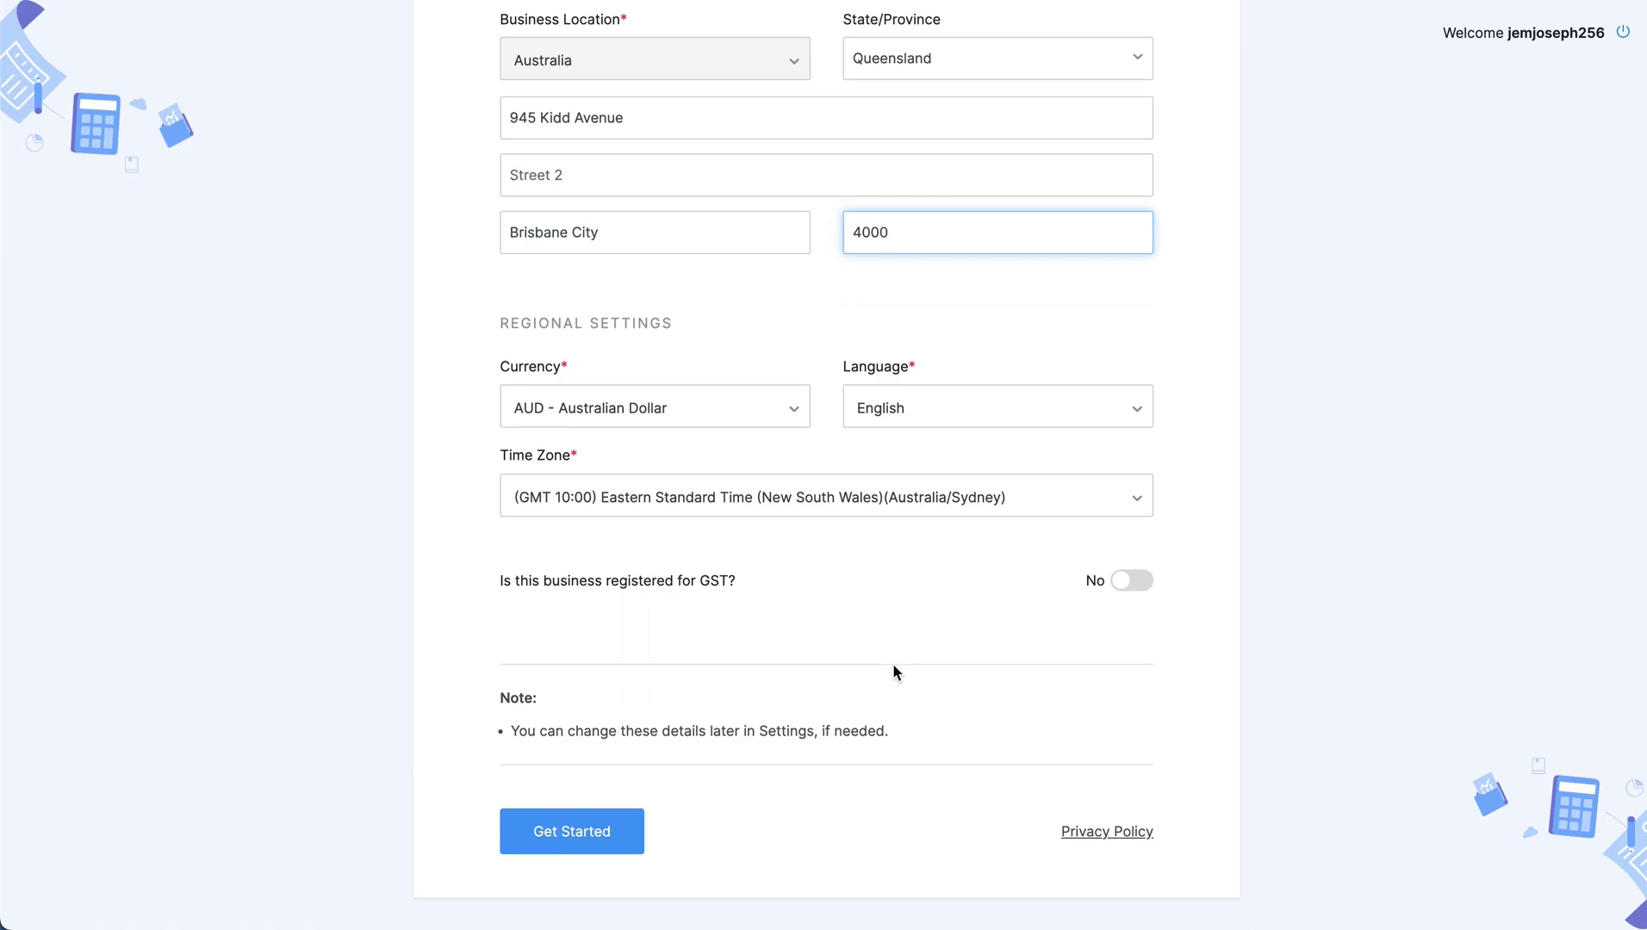
{"action": "left_click", "coordinate": [602, 831]}
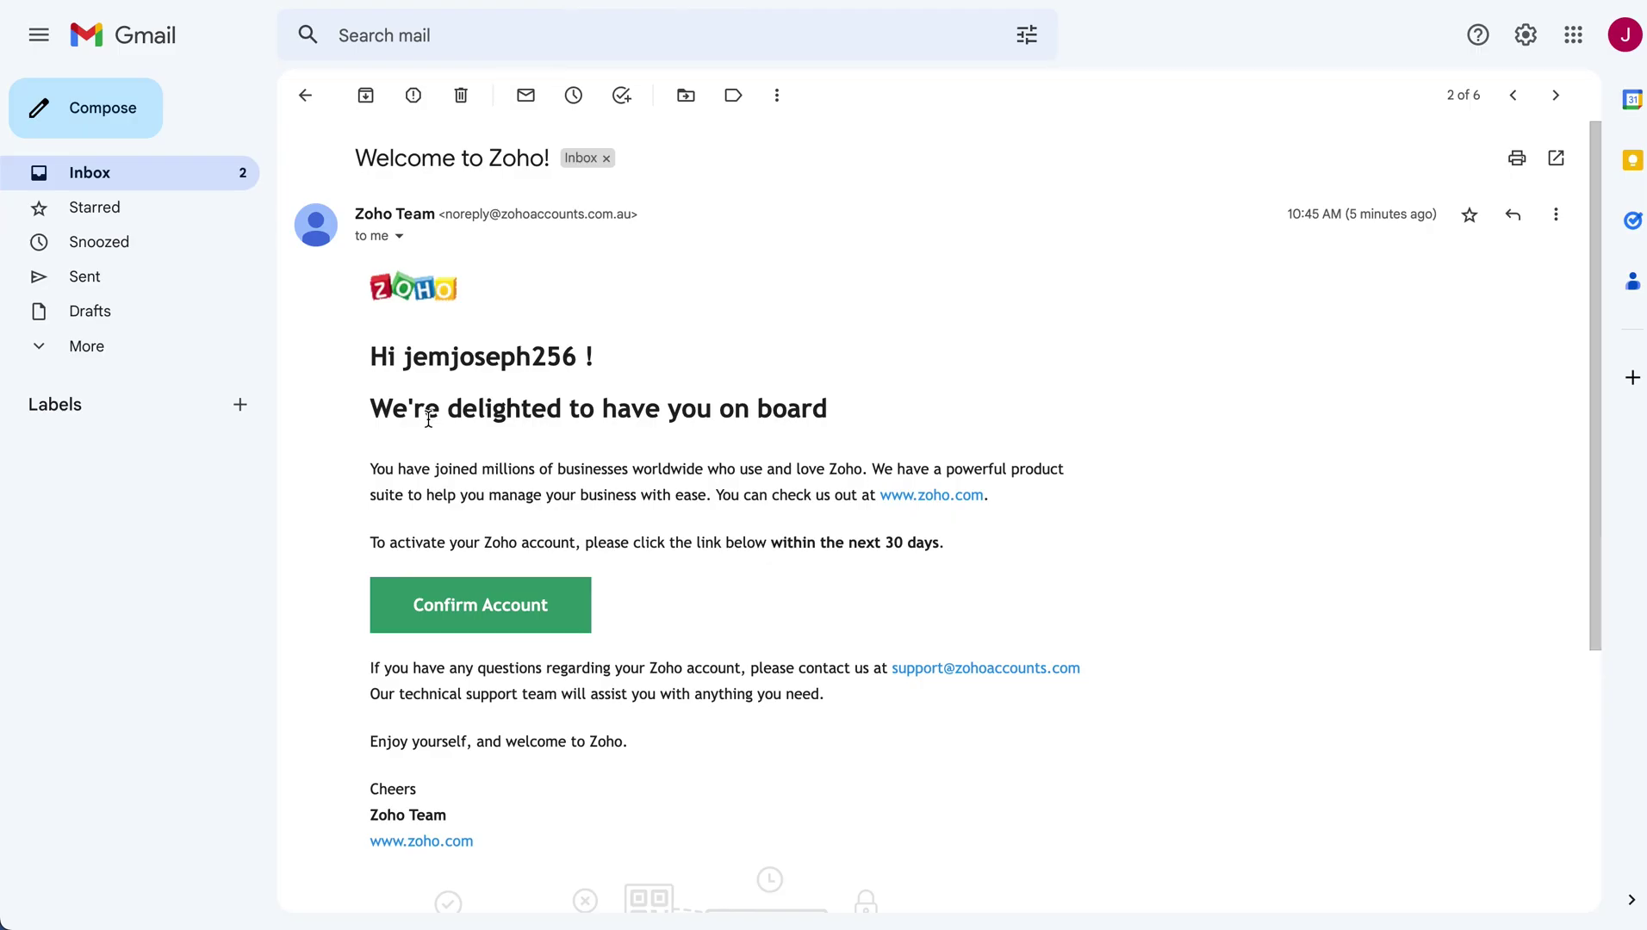
Step: Verify the Zoho account through the Welcome to Zoho email's confirmation link and return to it
{"action": "left_click", "coordinate": [443, 629]}
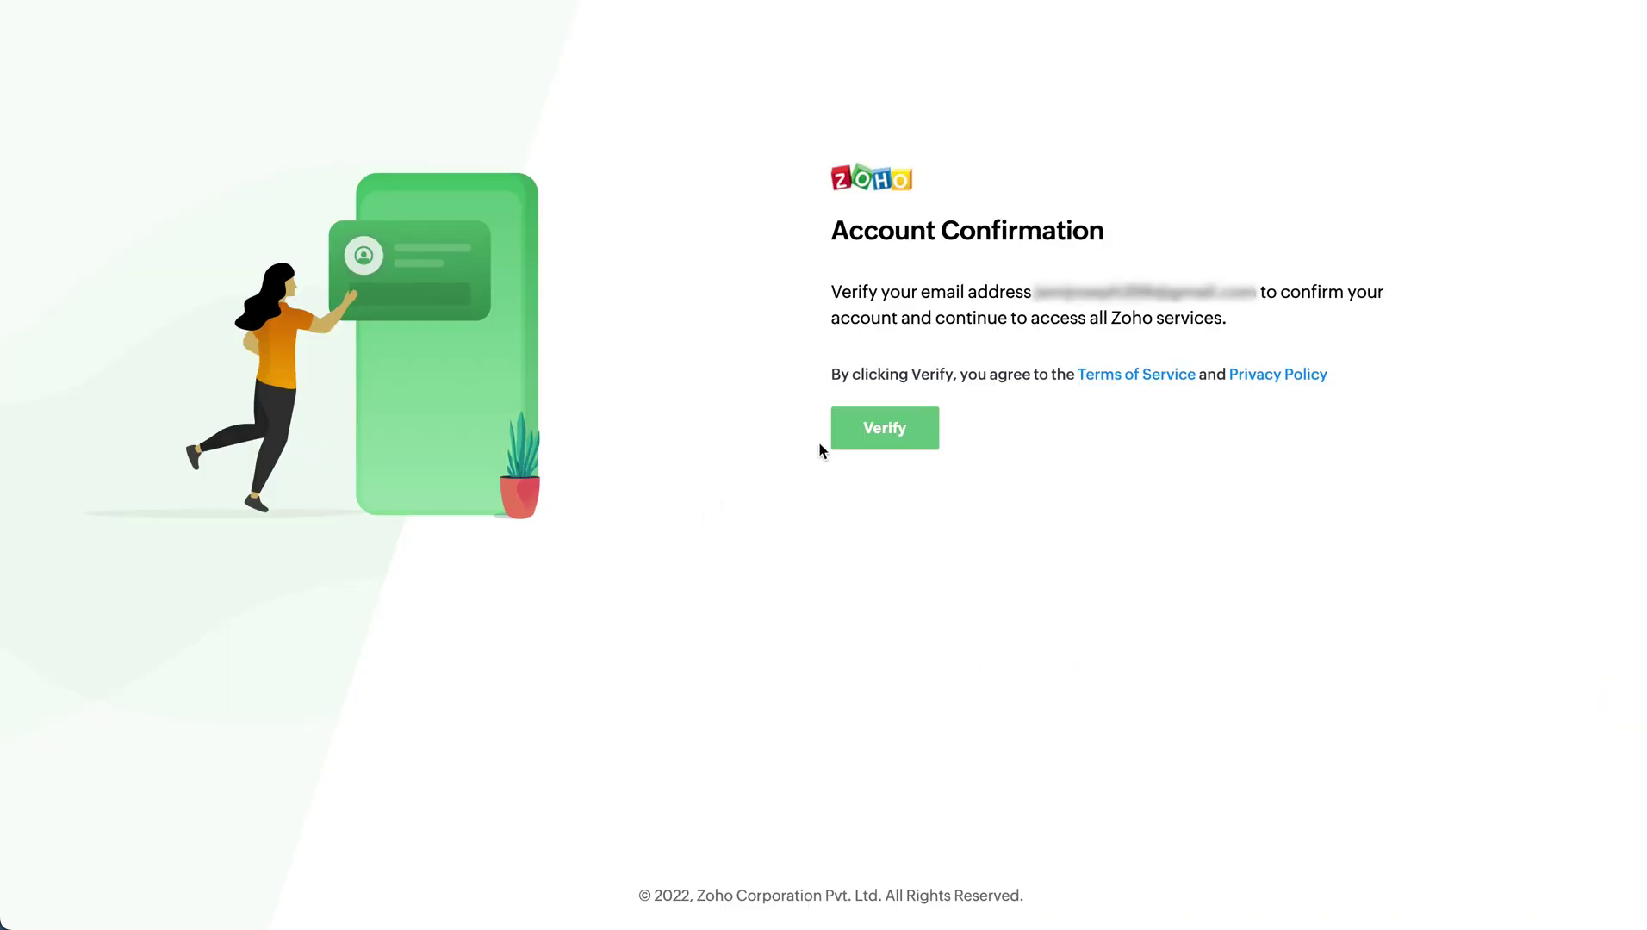
{"action": "left_click", "coordinate": [860, 434]}
{"action": "left_click", "coordinate": [859, 421]}
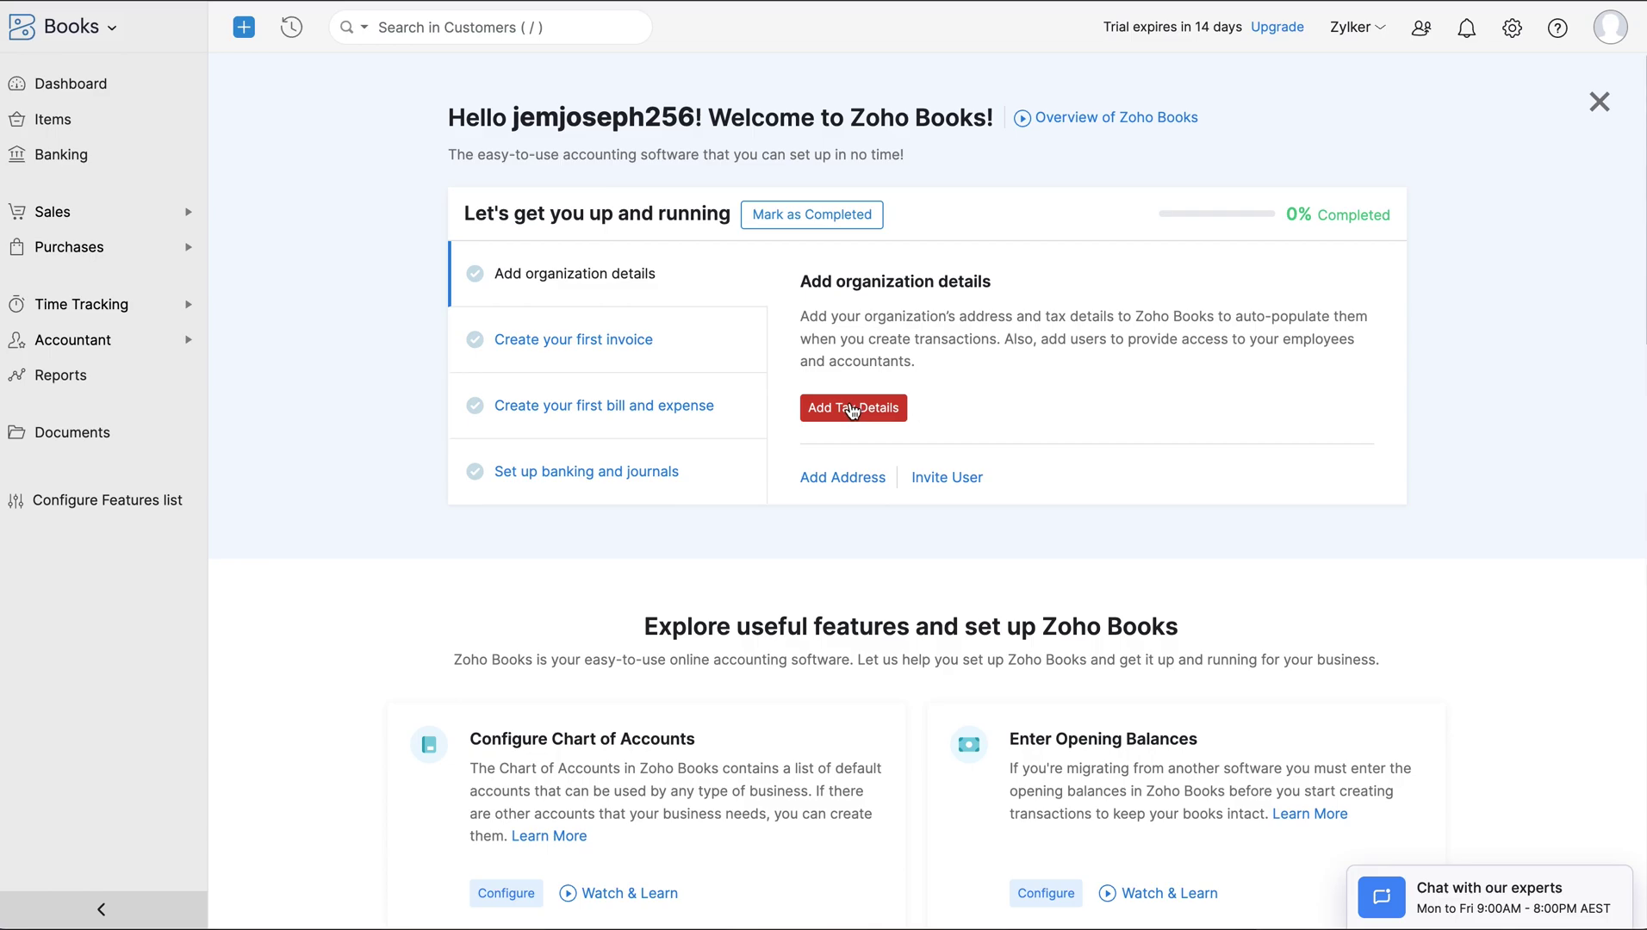
Step: Browse the Explore useful features cards on the dashboard, then bring up Settings
{"action": "left_click", "coordinate": [851, 410]}
{"action": "scroll", "coordinate": [830, 424], "scroll_direction": "down", "scroll_amount": 6}
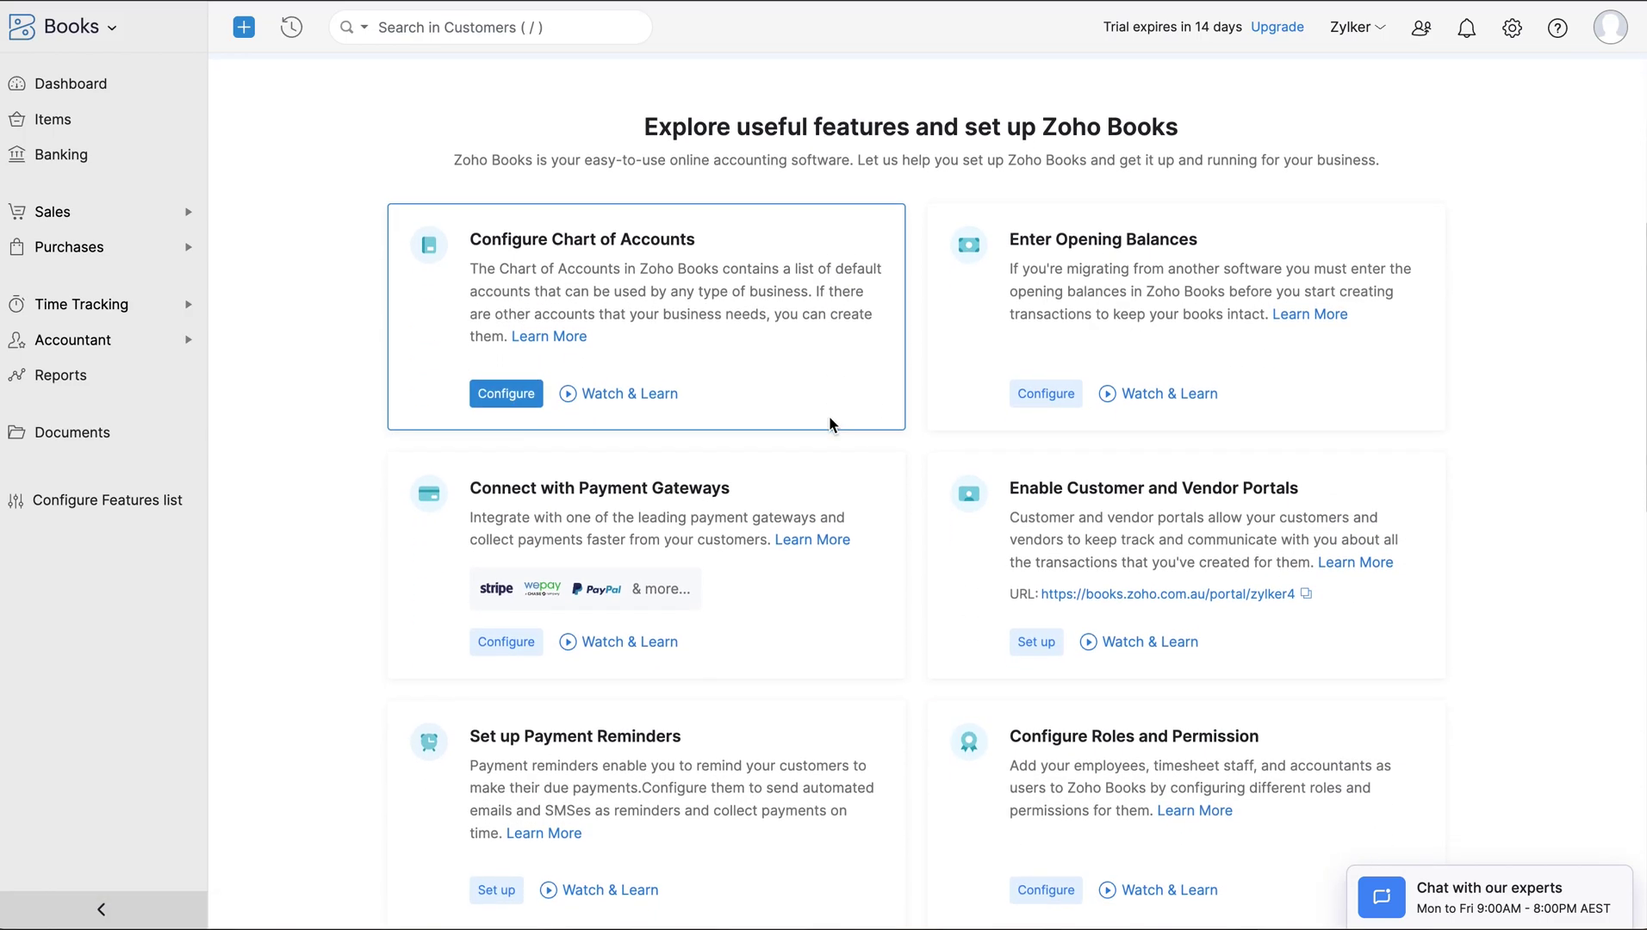
{"action": "scroll", "coordinate": [864, 751], "scroll_direction": "down", "scroll_amount": 5}
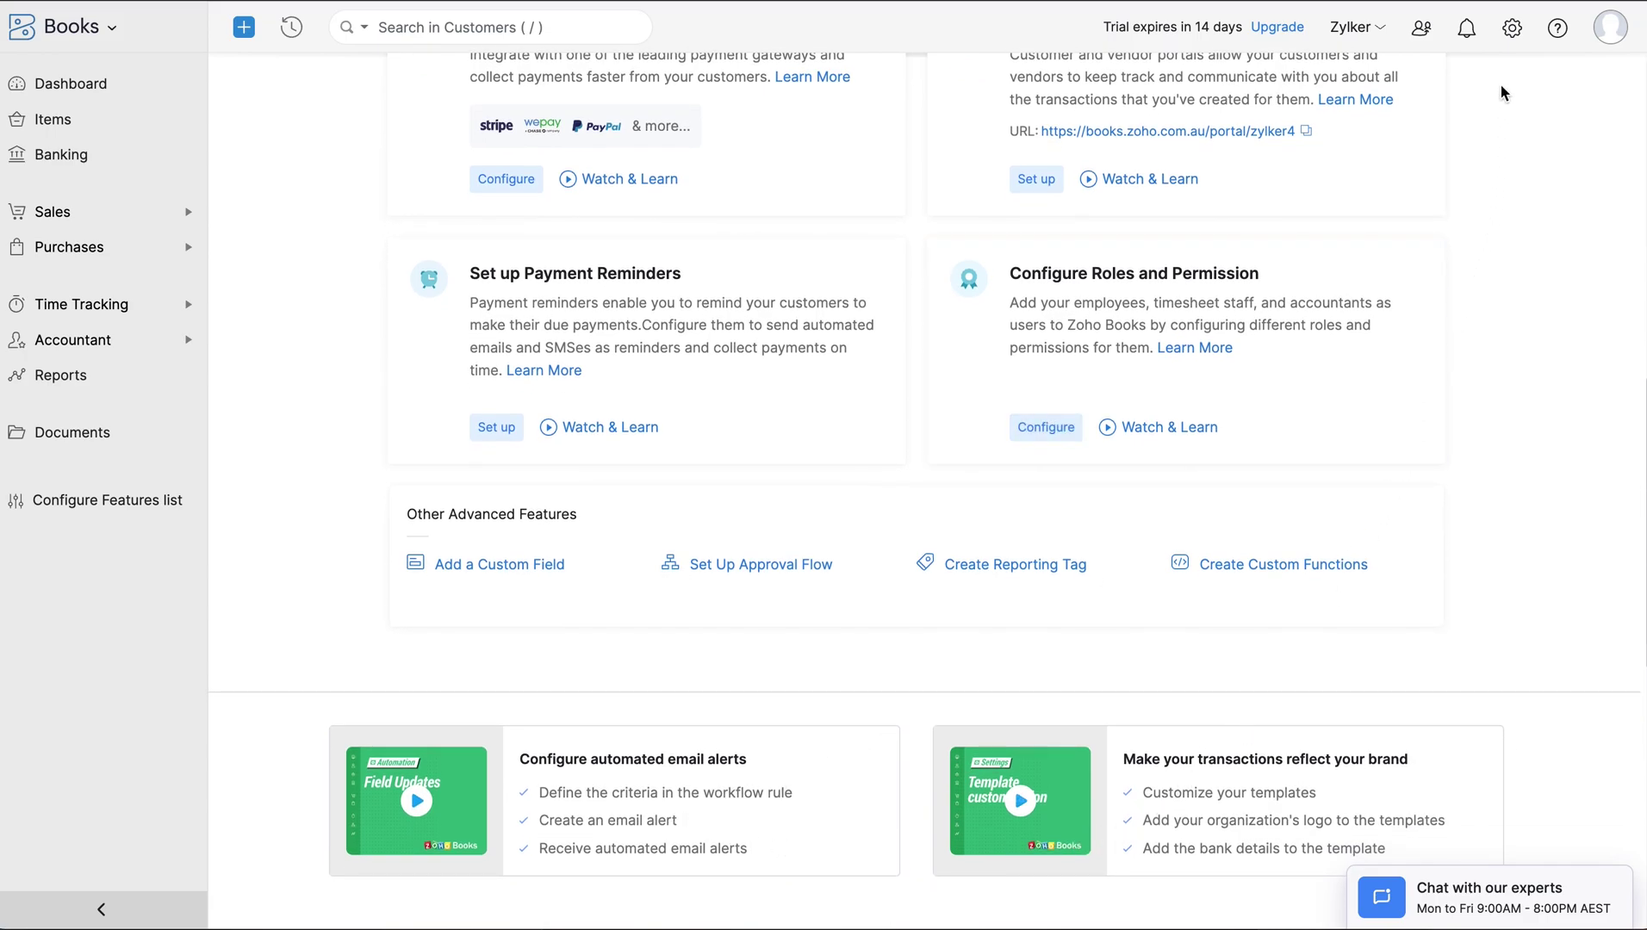
{"action": "left_click", "coordinate": [1509, 31]}
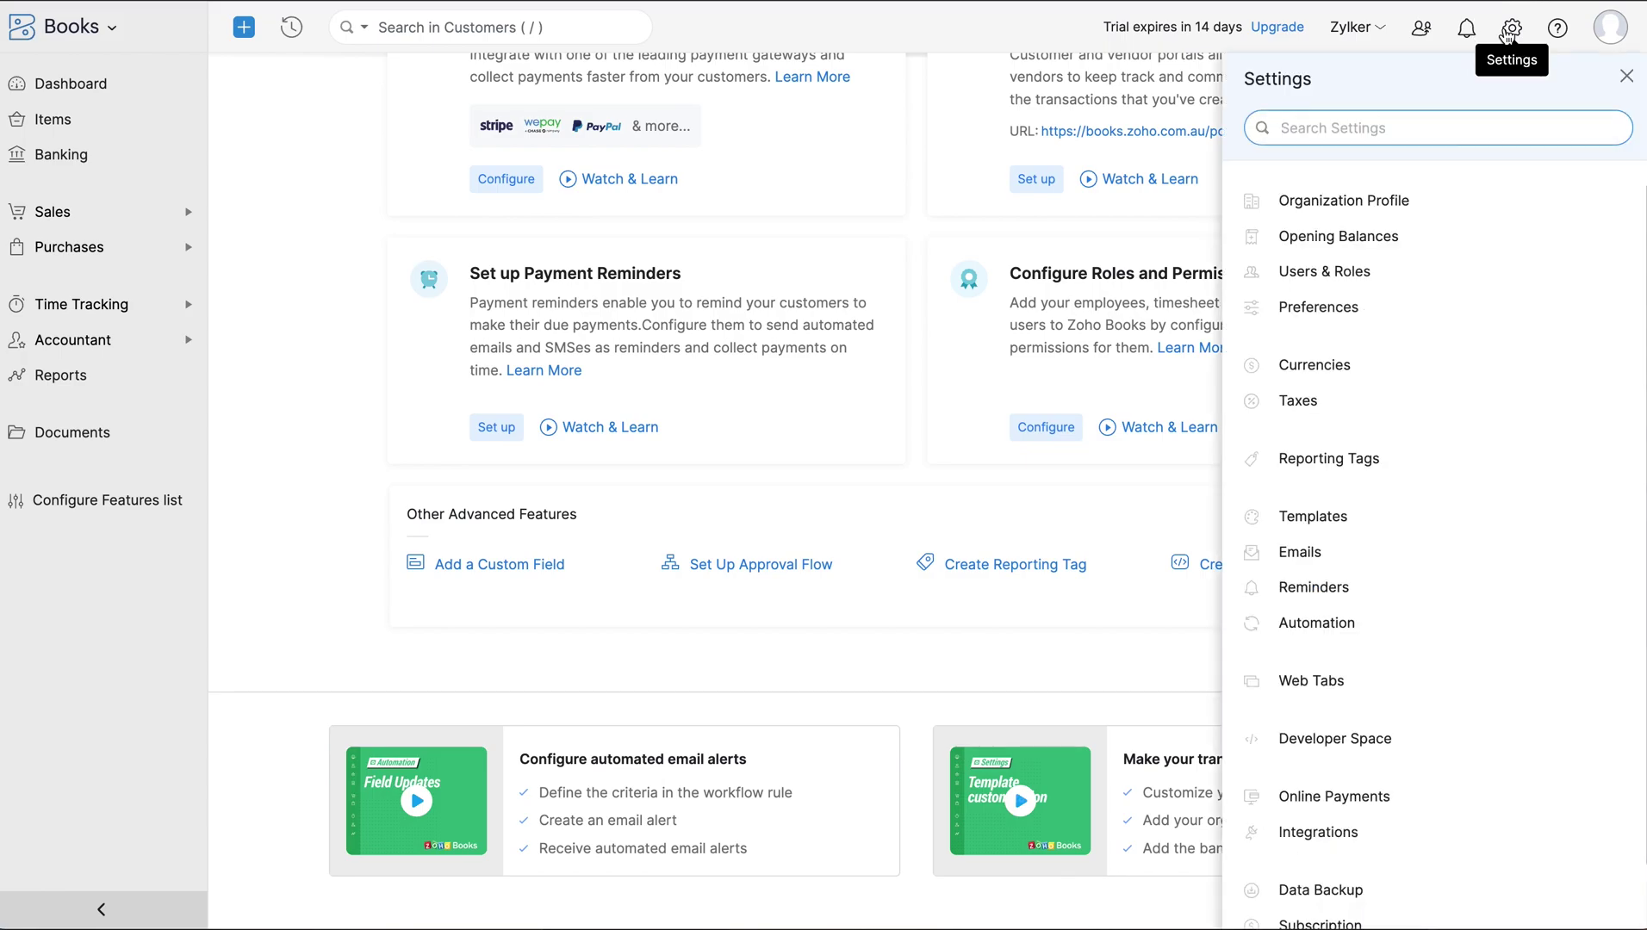
Step: Set the organization's industry to Art and Design and fiscal year to April - March
{"action": "left_click", "coordinate": [1467, 209]}
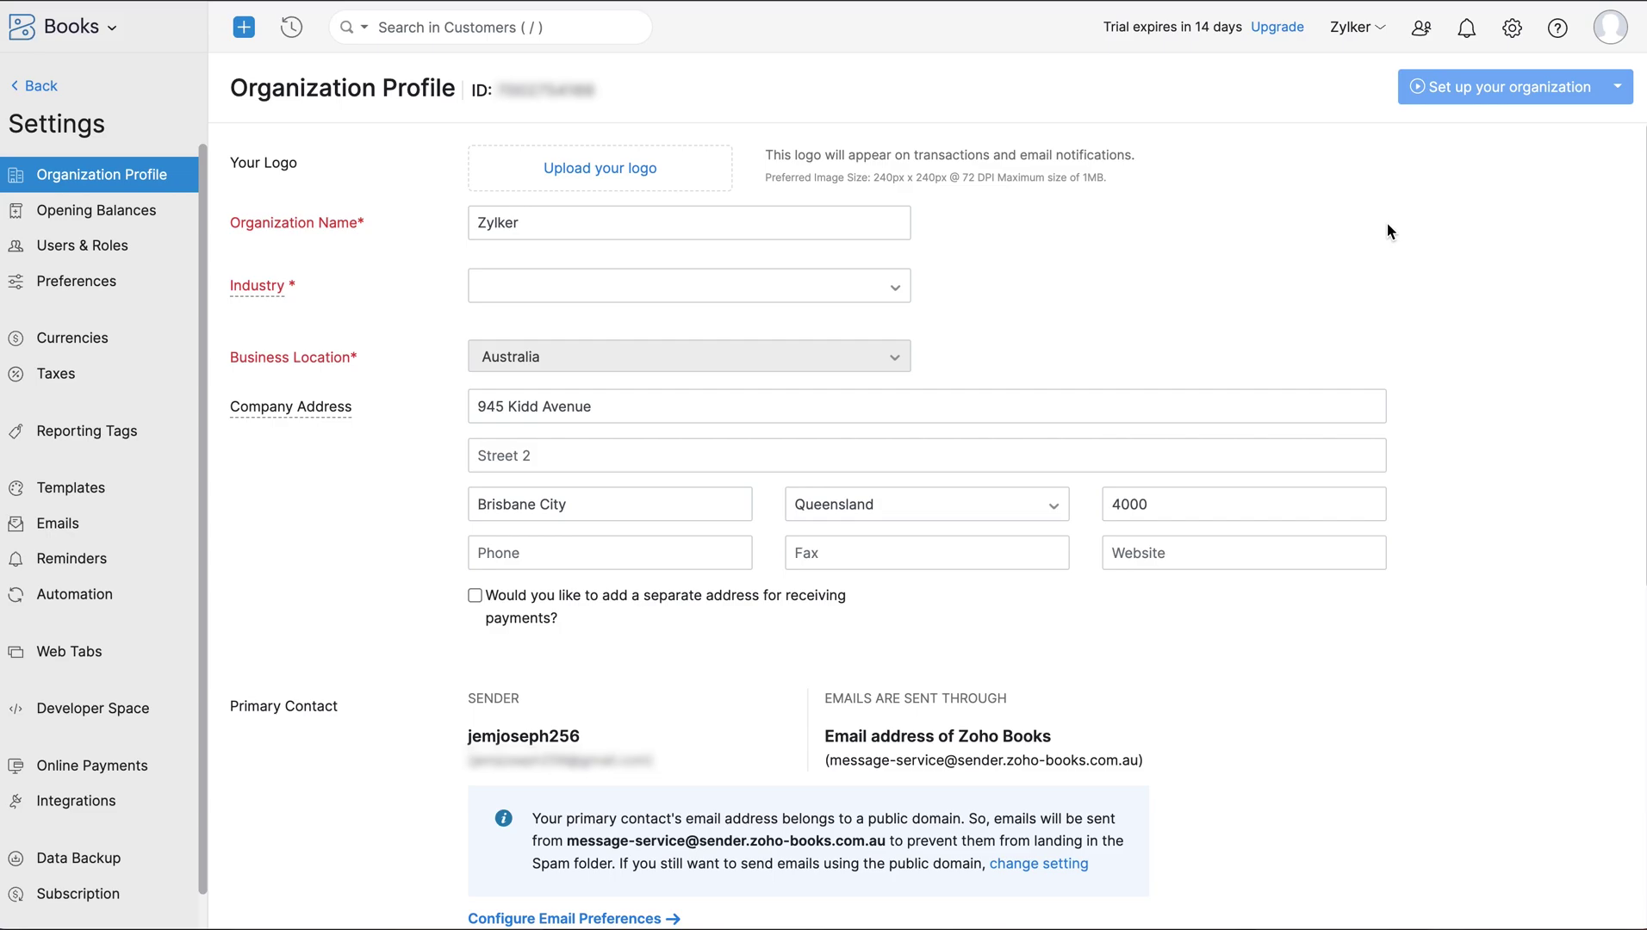
{"action": "left_click", "coordinate": [638, 291]}
{"action": "left_click", "coordinate": [633, 376]}
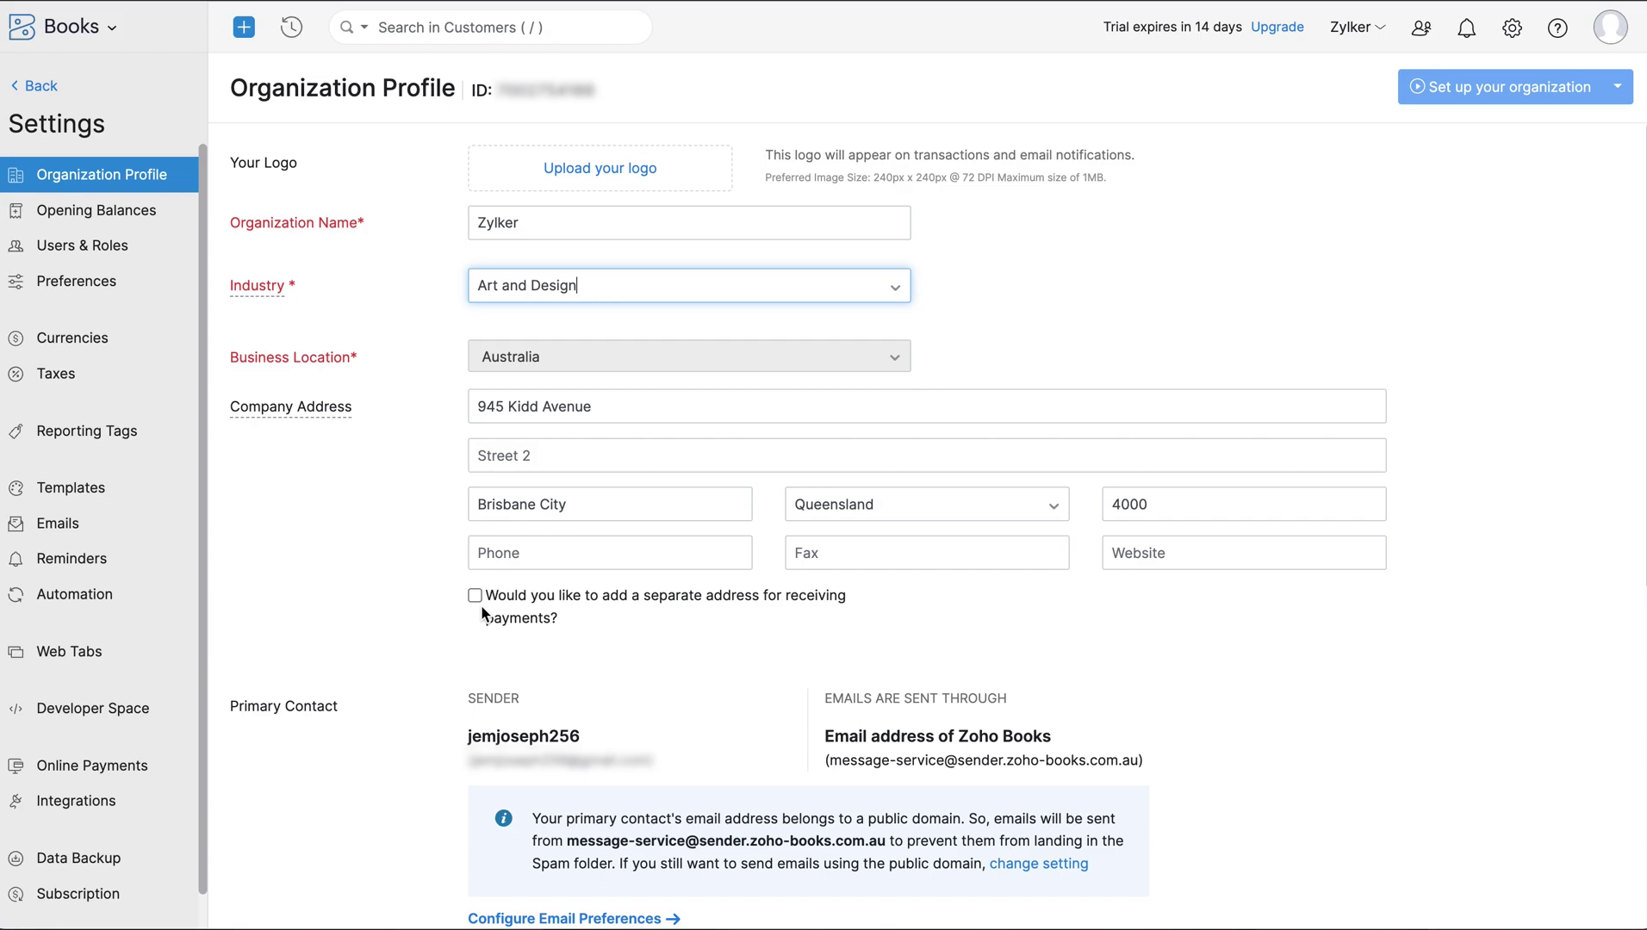
{"action": "scroll", "coordinate": [482, 610], "scroll_direction": "down", "scroll_amount": 3}
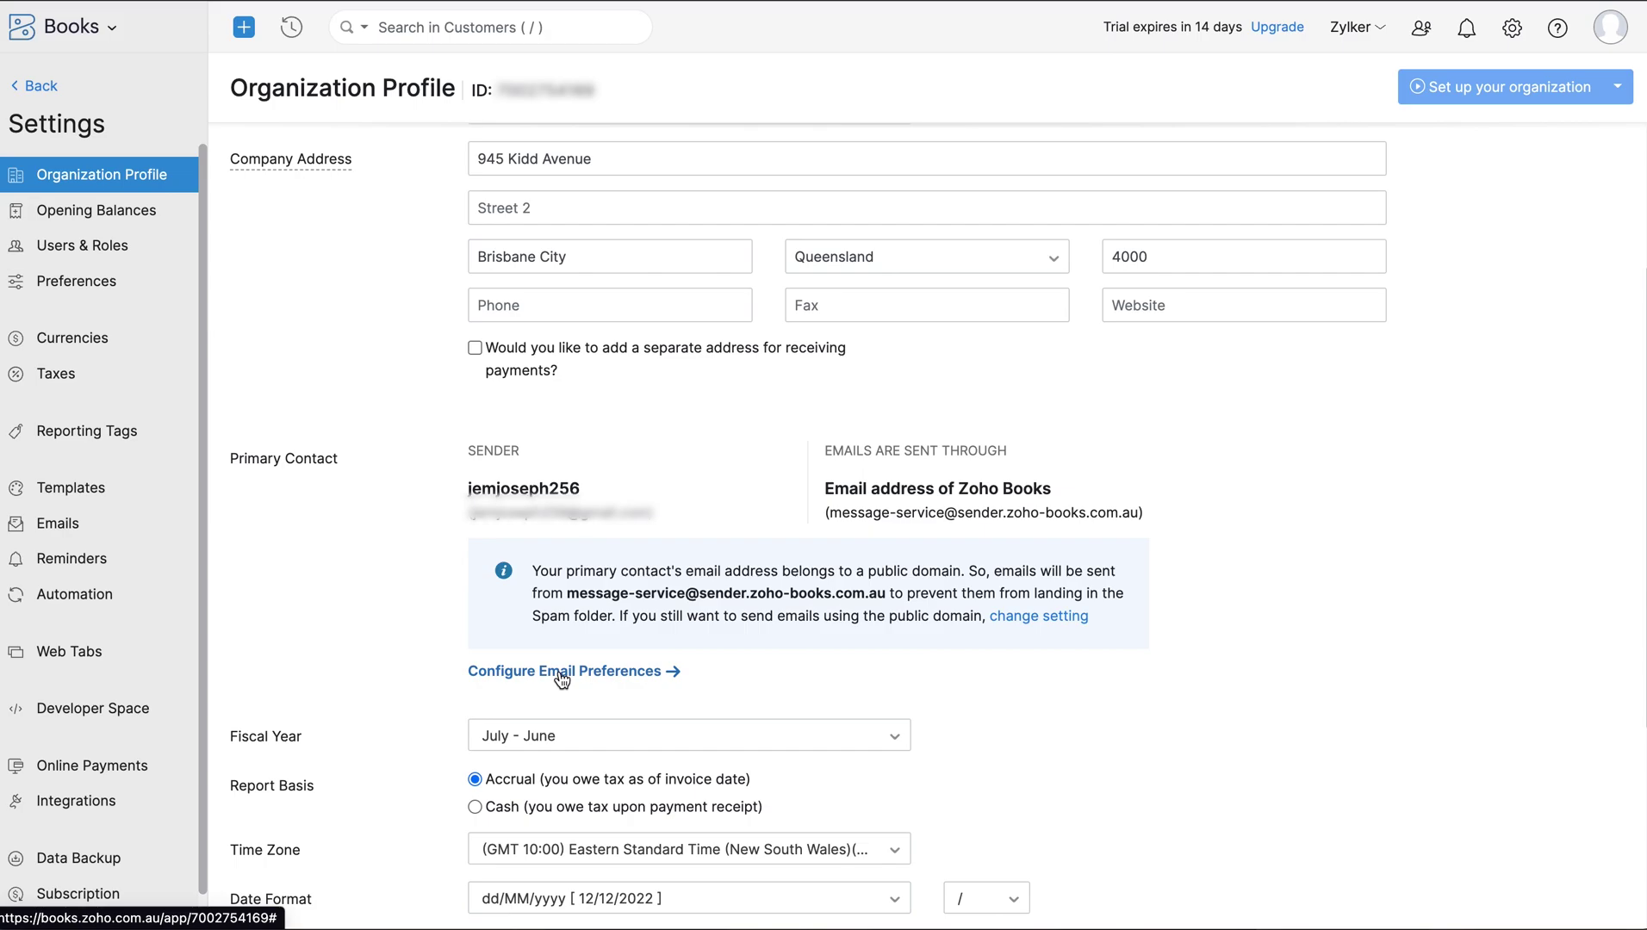
{"action": "scroll", "coordinate": [636, 683], "scroll_direction": "down", "scroll_amount": 3}
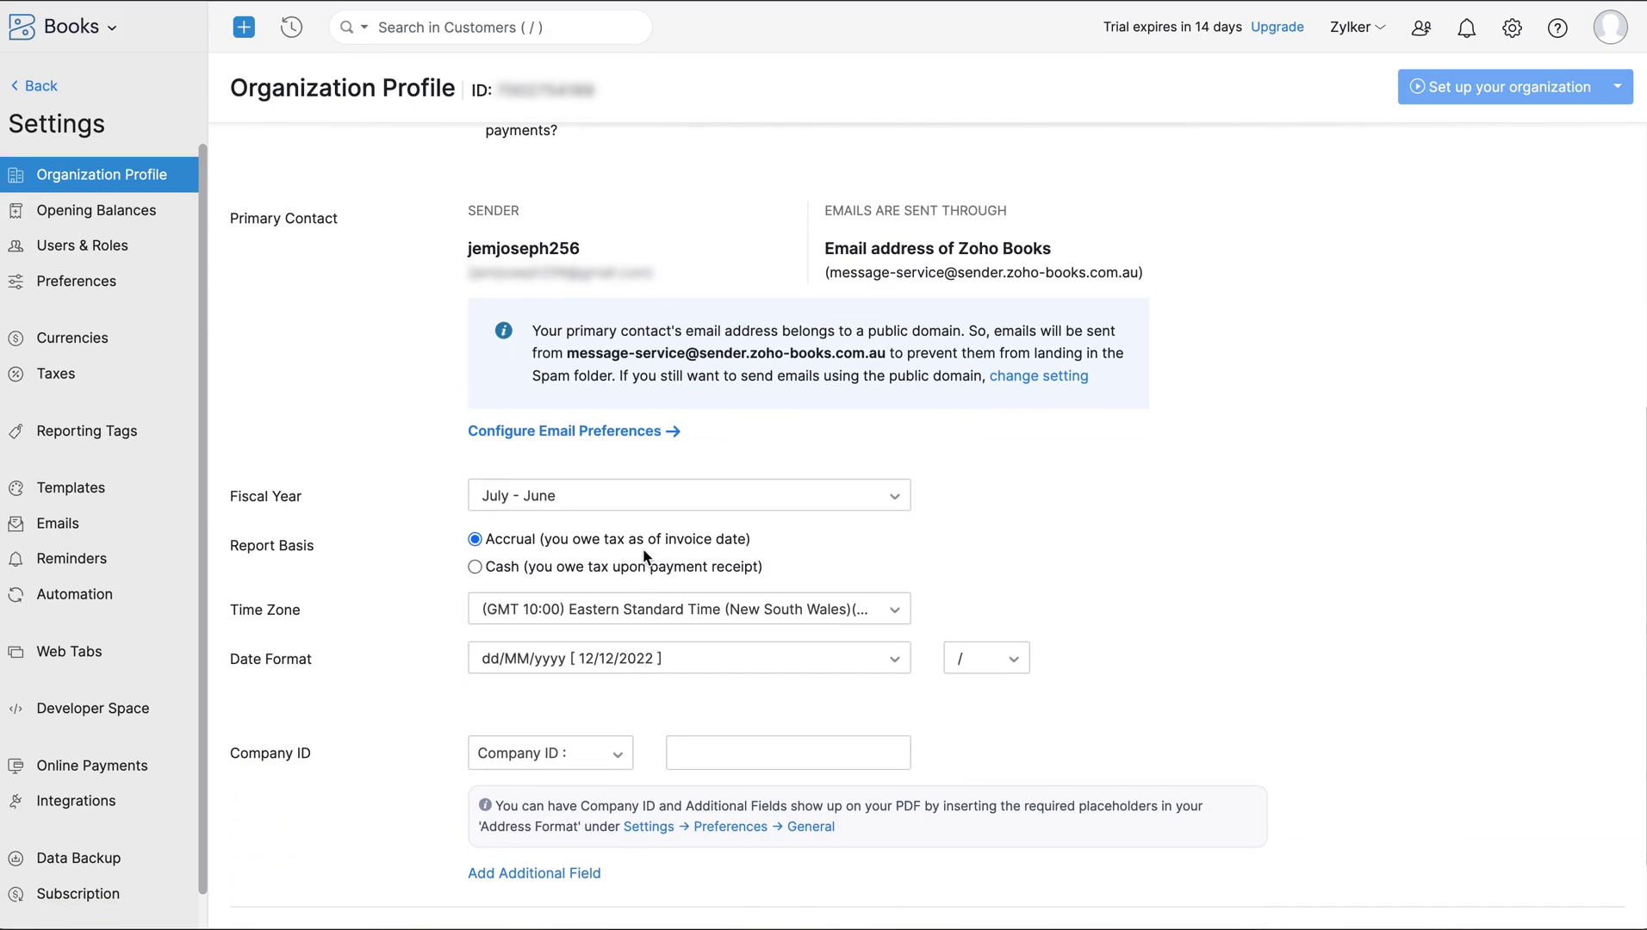
{"action": "left_click", "coordinate": [665, 504]}
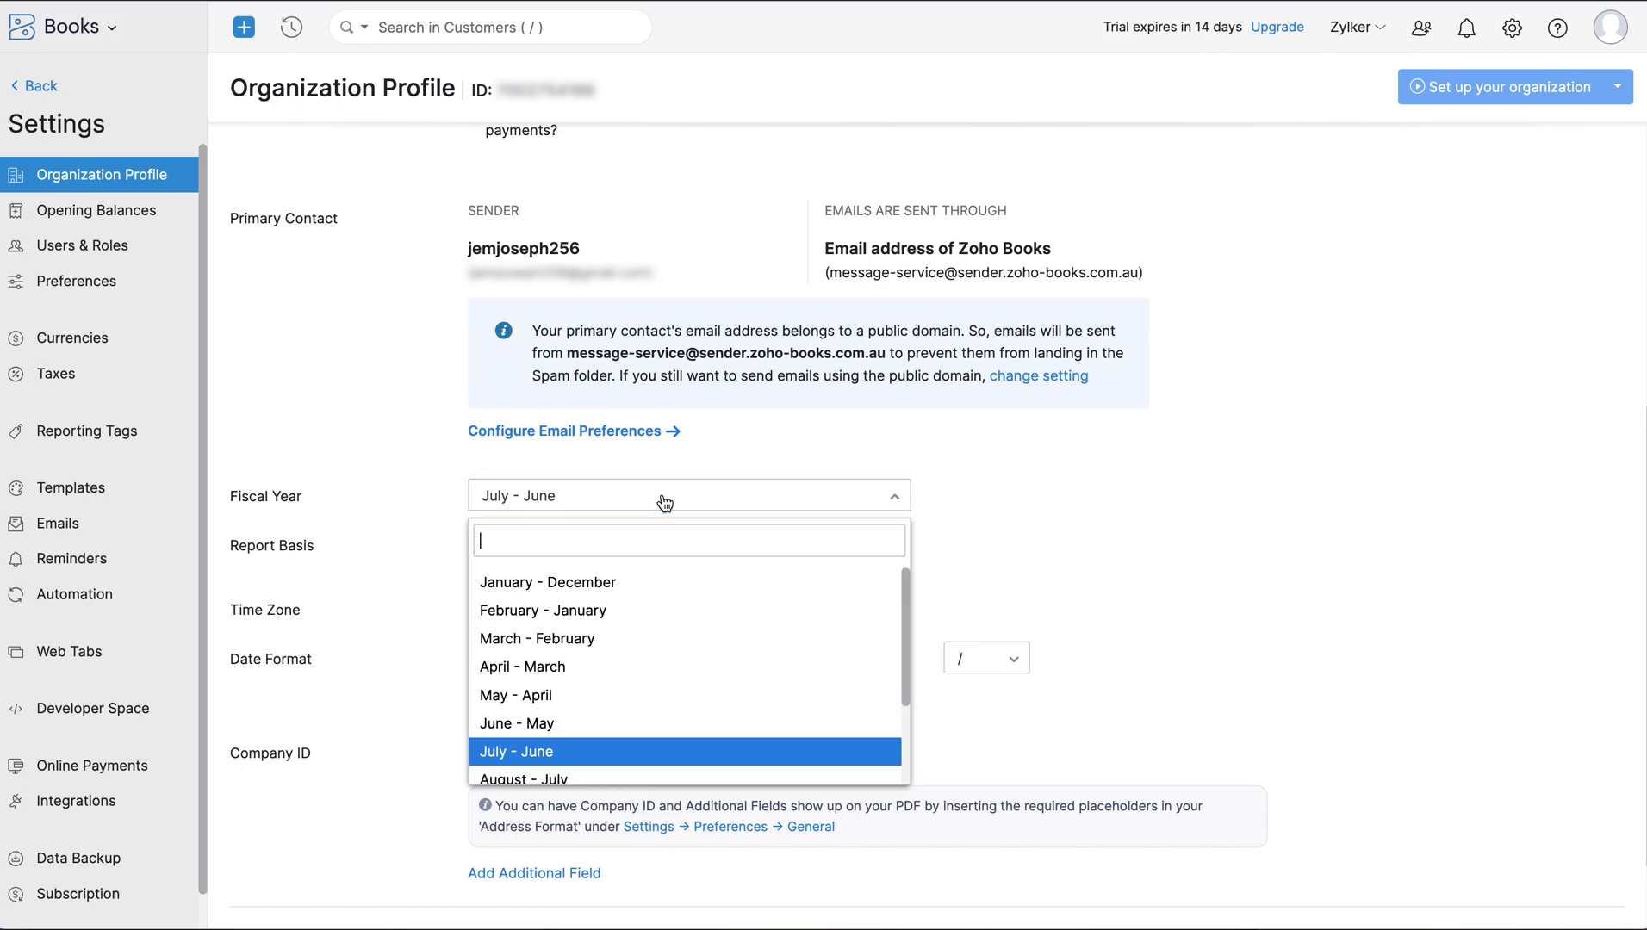
{"action": "left_click", "coordinate": [648, 665]}
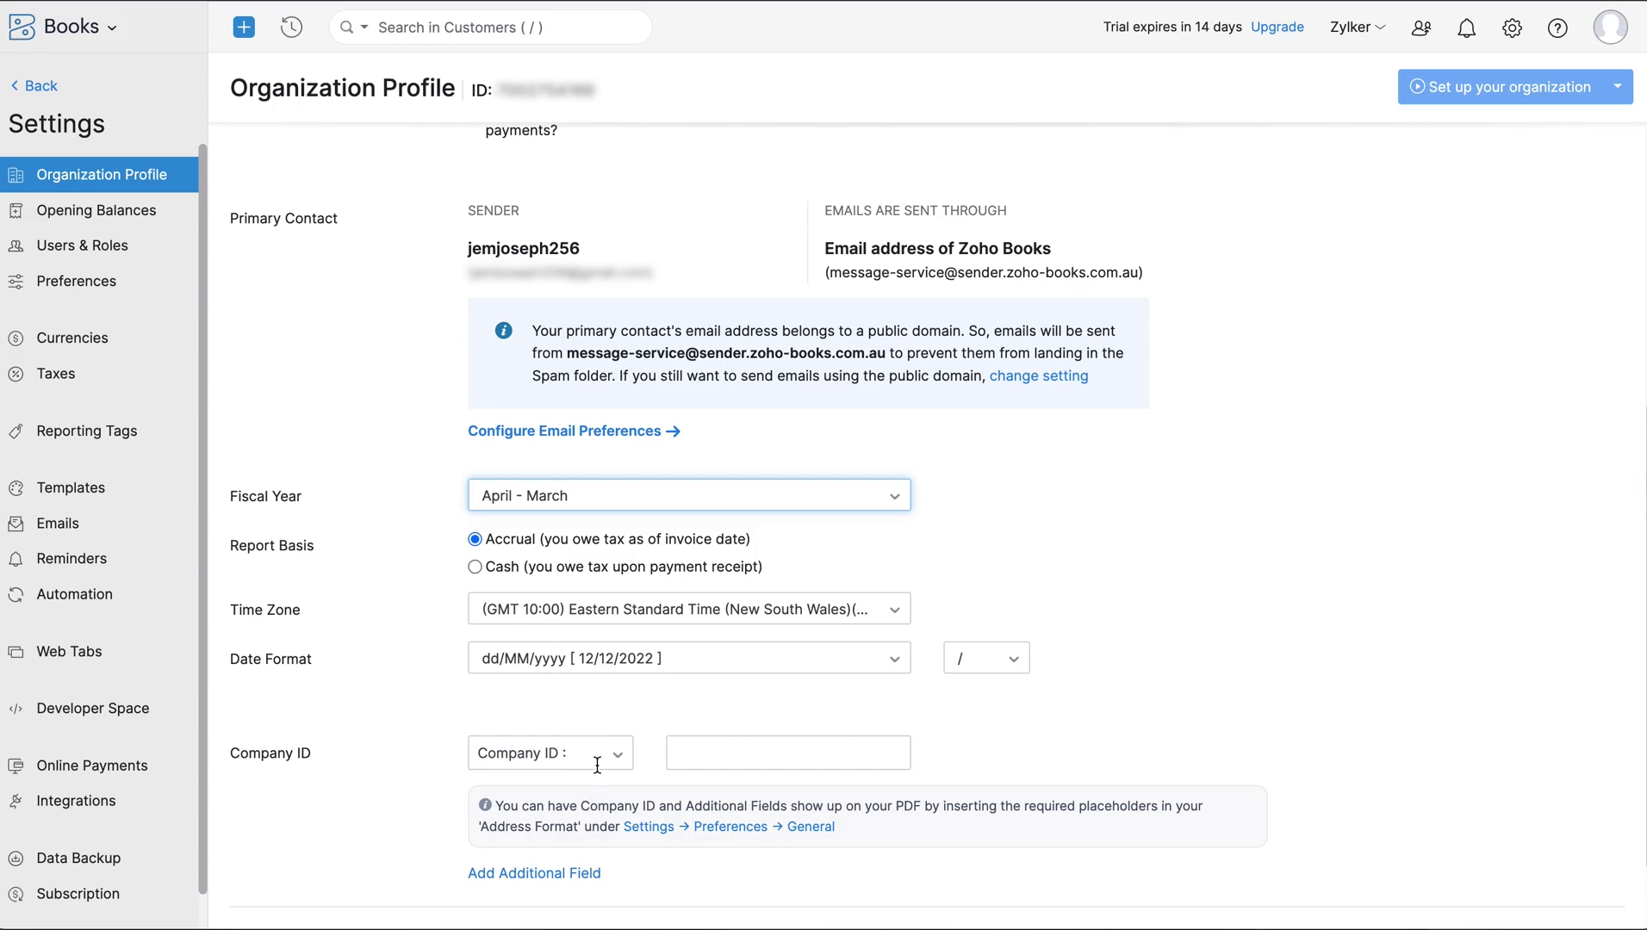
Step: Paste in the Company ID and save the organization profile
{"action": "left_click", "coordinate": [731, 750]}
{"action": "key", "text": "super+v"}
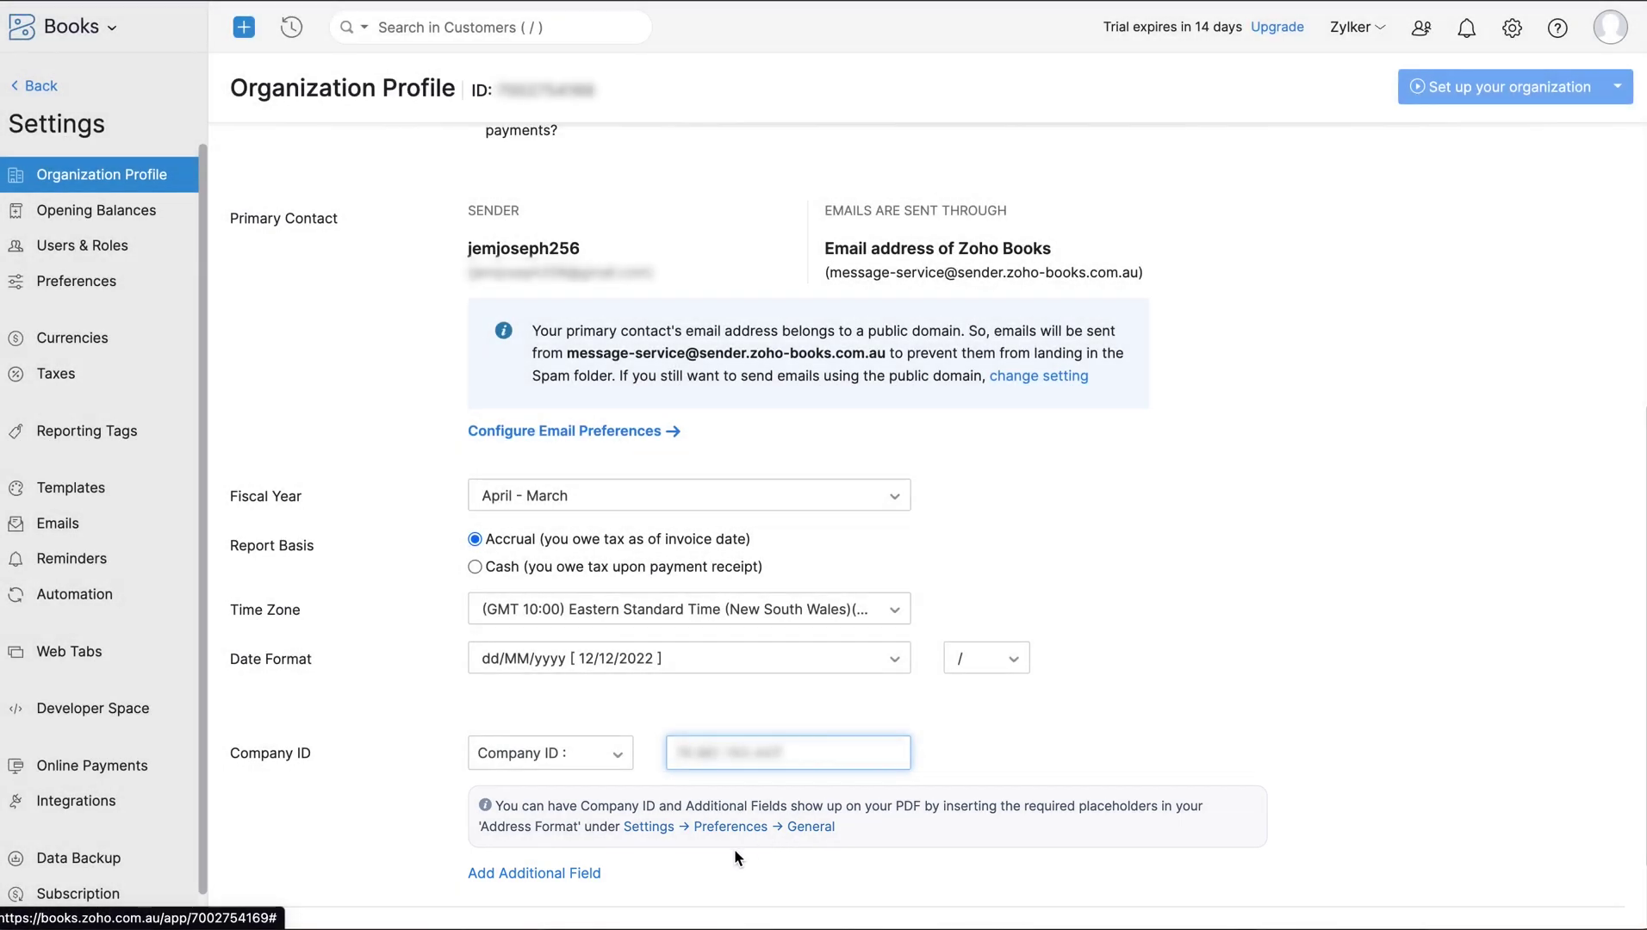
{"action": "scroll", "coordinate": [586, 885], "scroll_direction": "down", "scroll_amount": 2}
{"action": "left_click", "coordinate": [499, 851]}
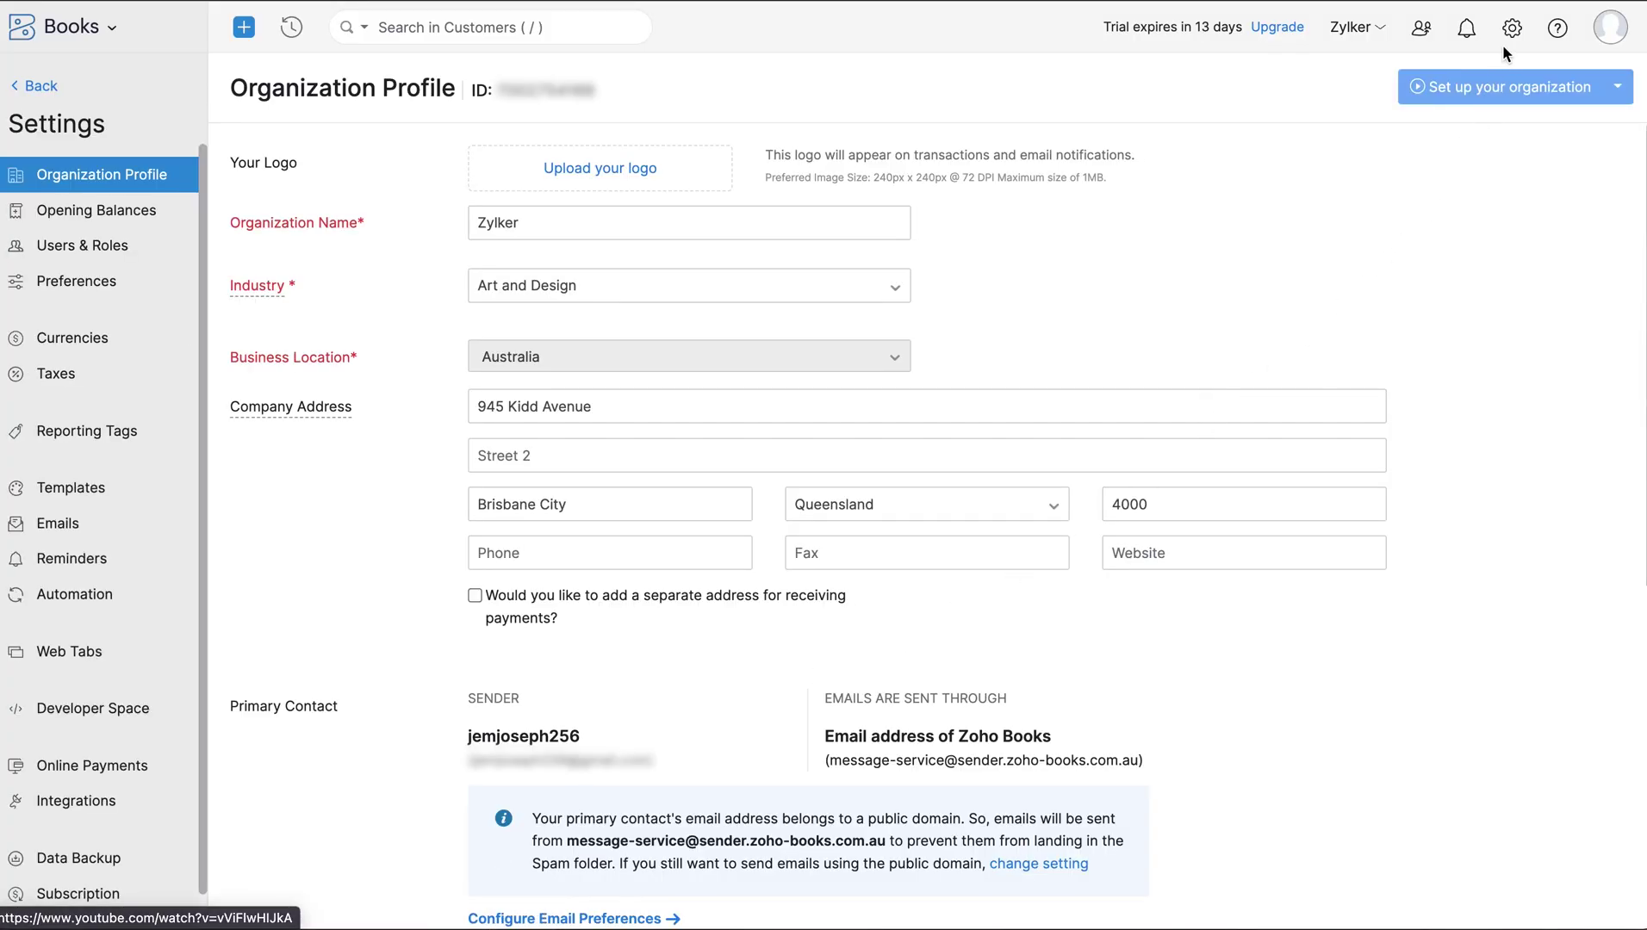
{"action": "left_click", "coordinate": [1512, 28]}
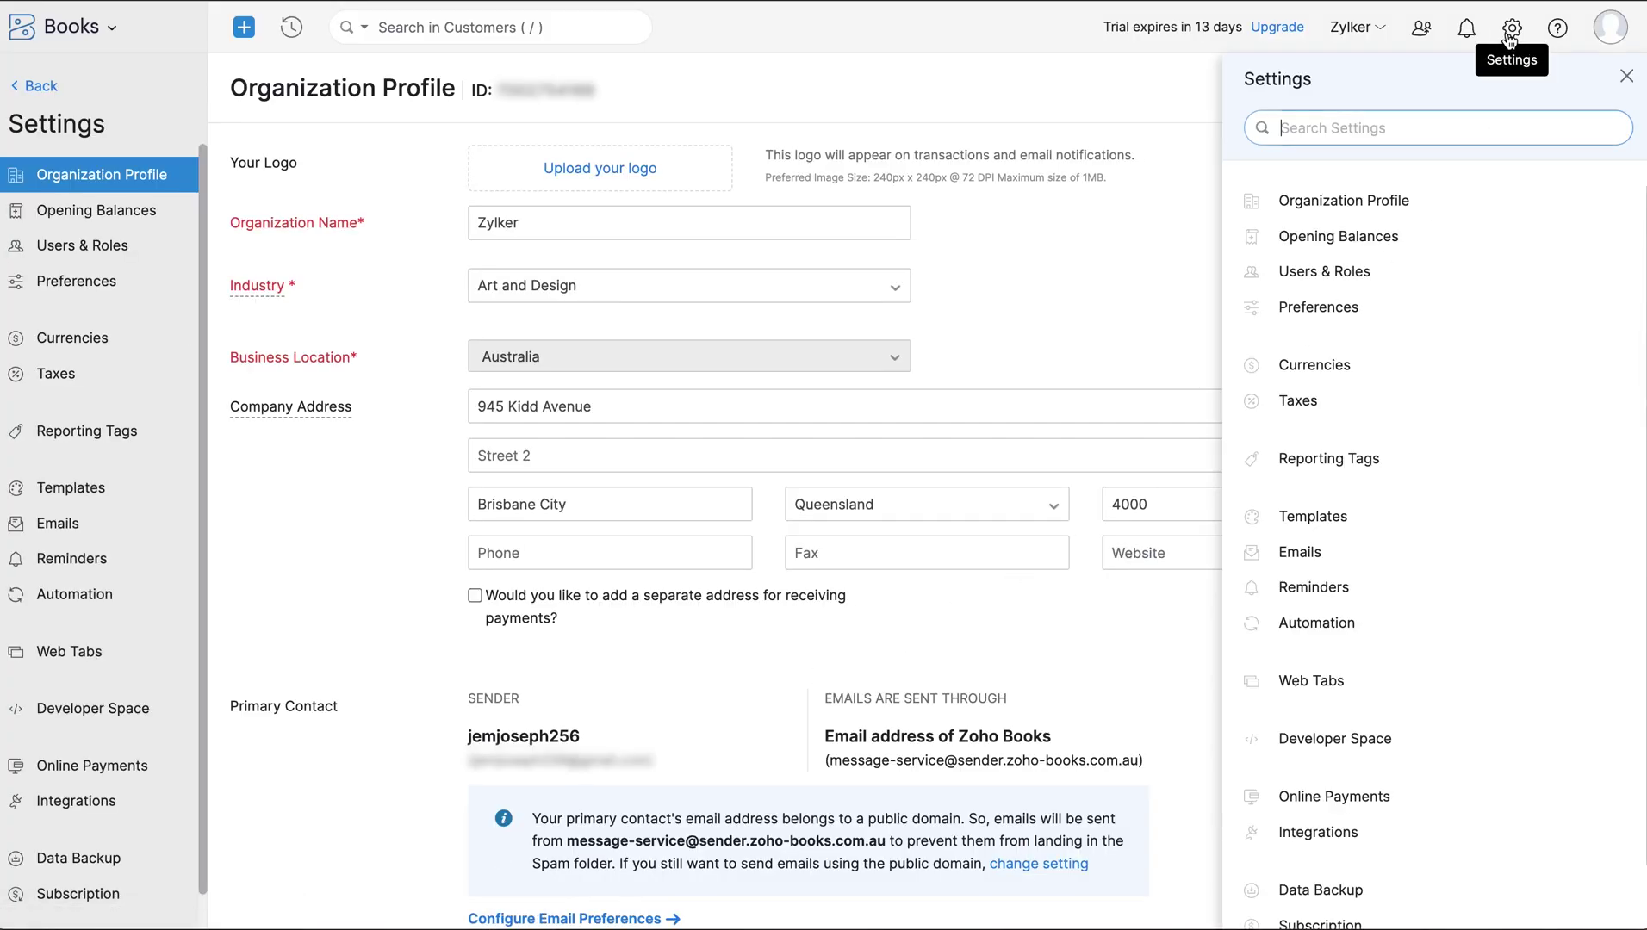
Step: Save GST settings with the first BAS starting 12/12/2022, then view Tax Rates
{"action": "left_click", "coordinate": [1434, 400]}
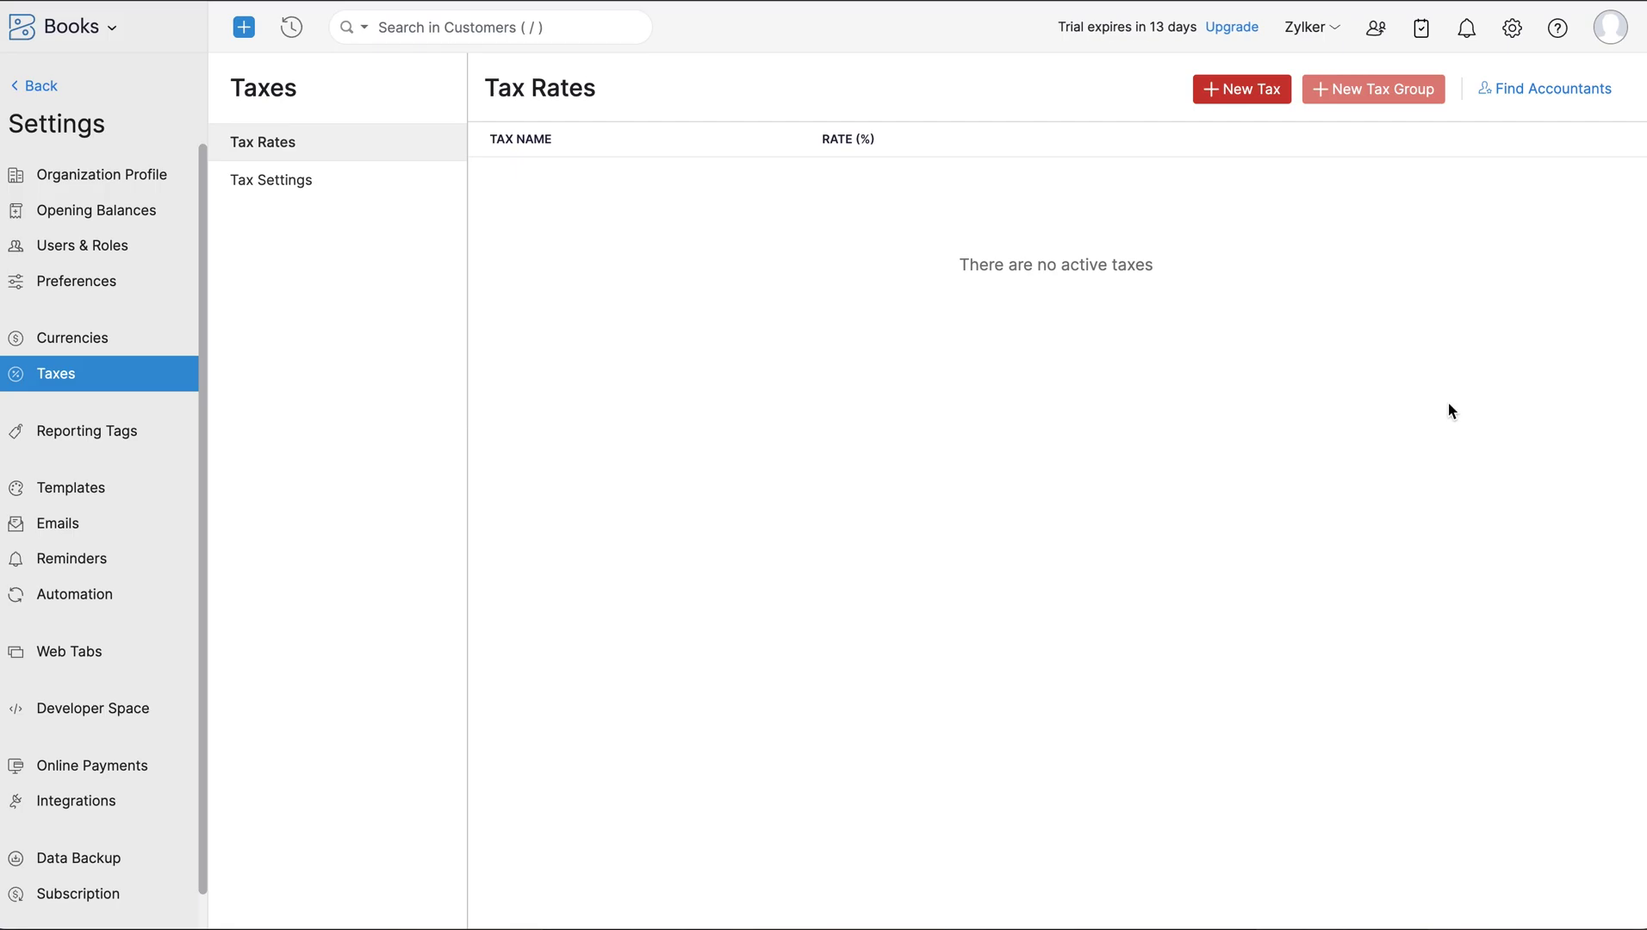
{"action": "left_click", "coordinate": [315, 185]}
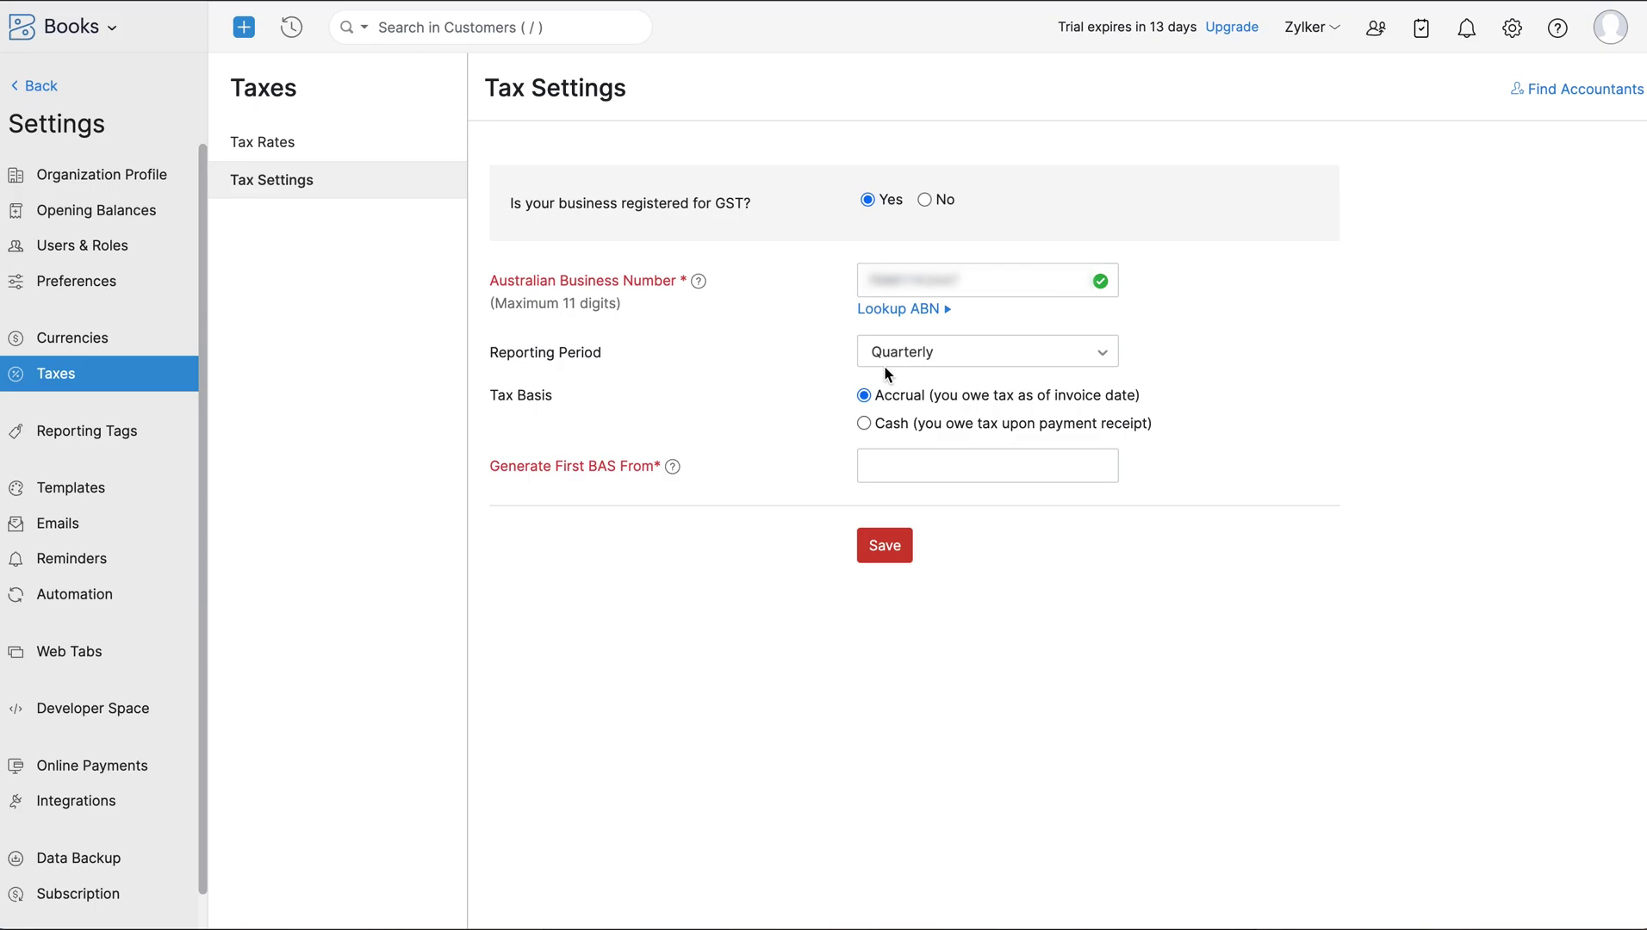
{"action": "left_click", "coordinate": [906, 465]}
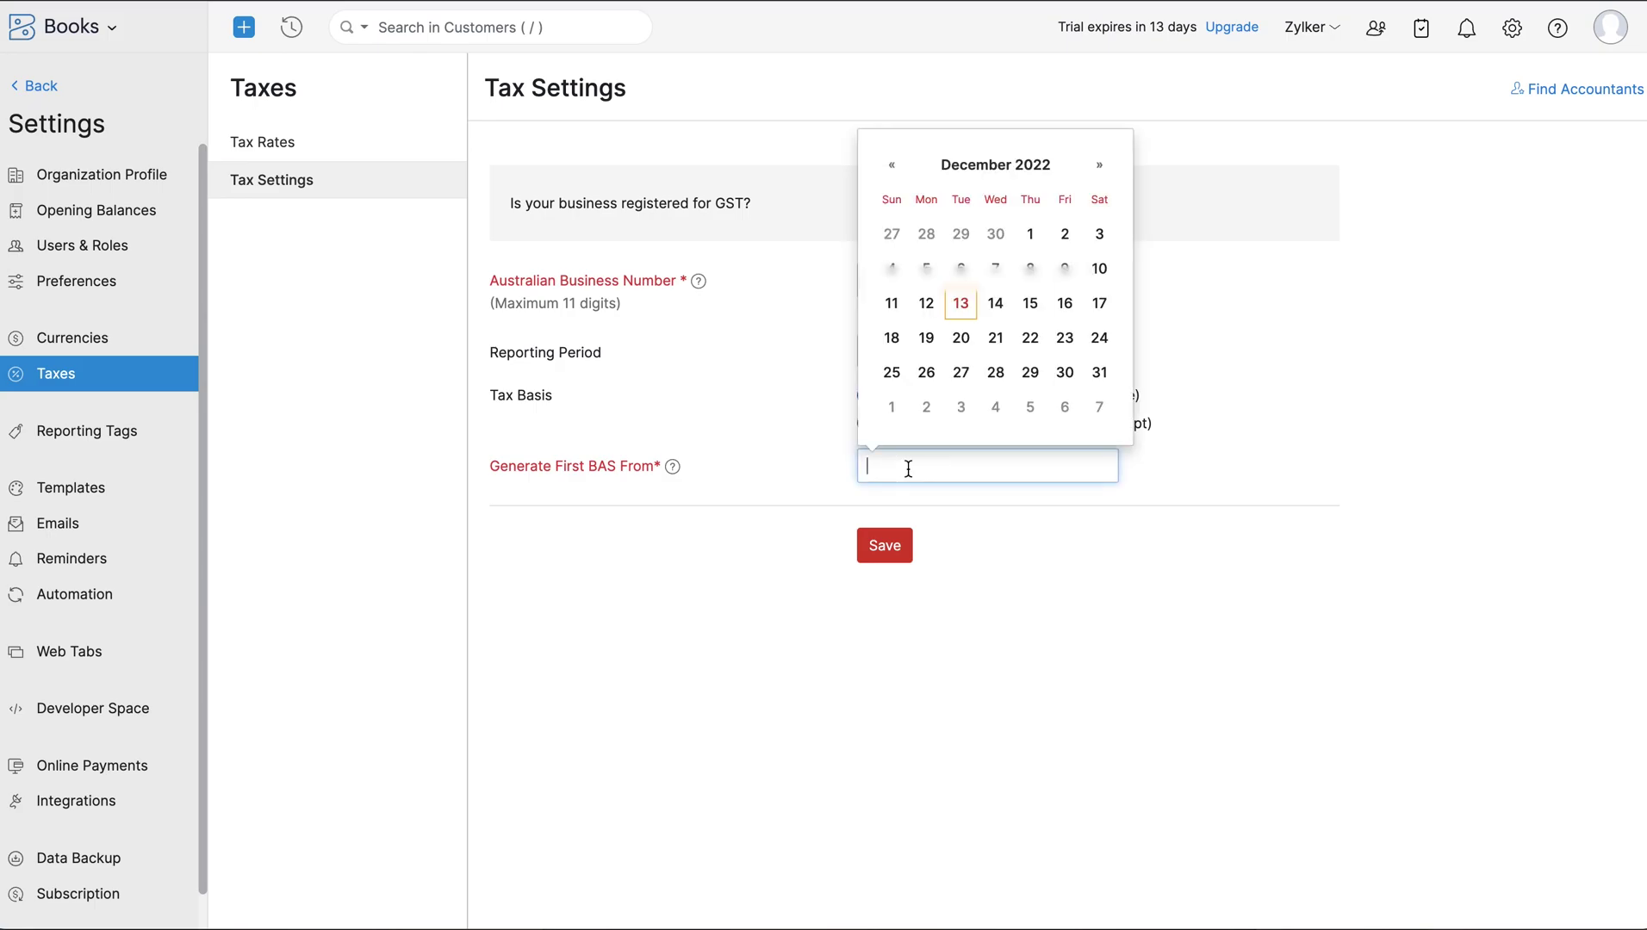
{"action": "left_click", "coordinate": [931, 303]}
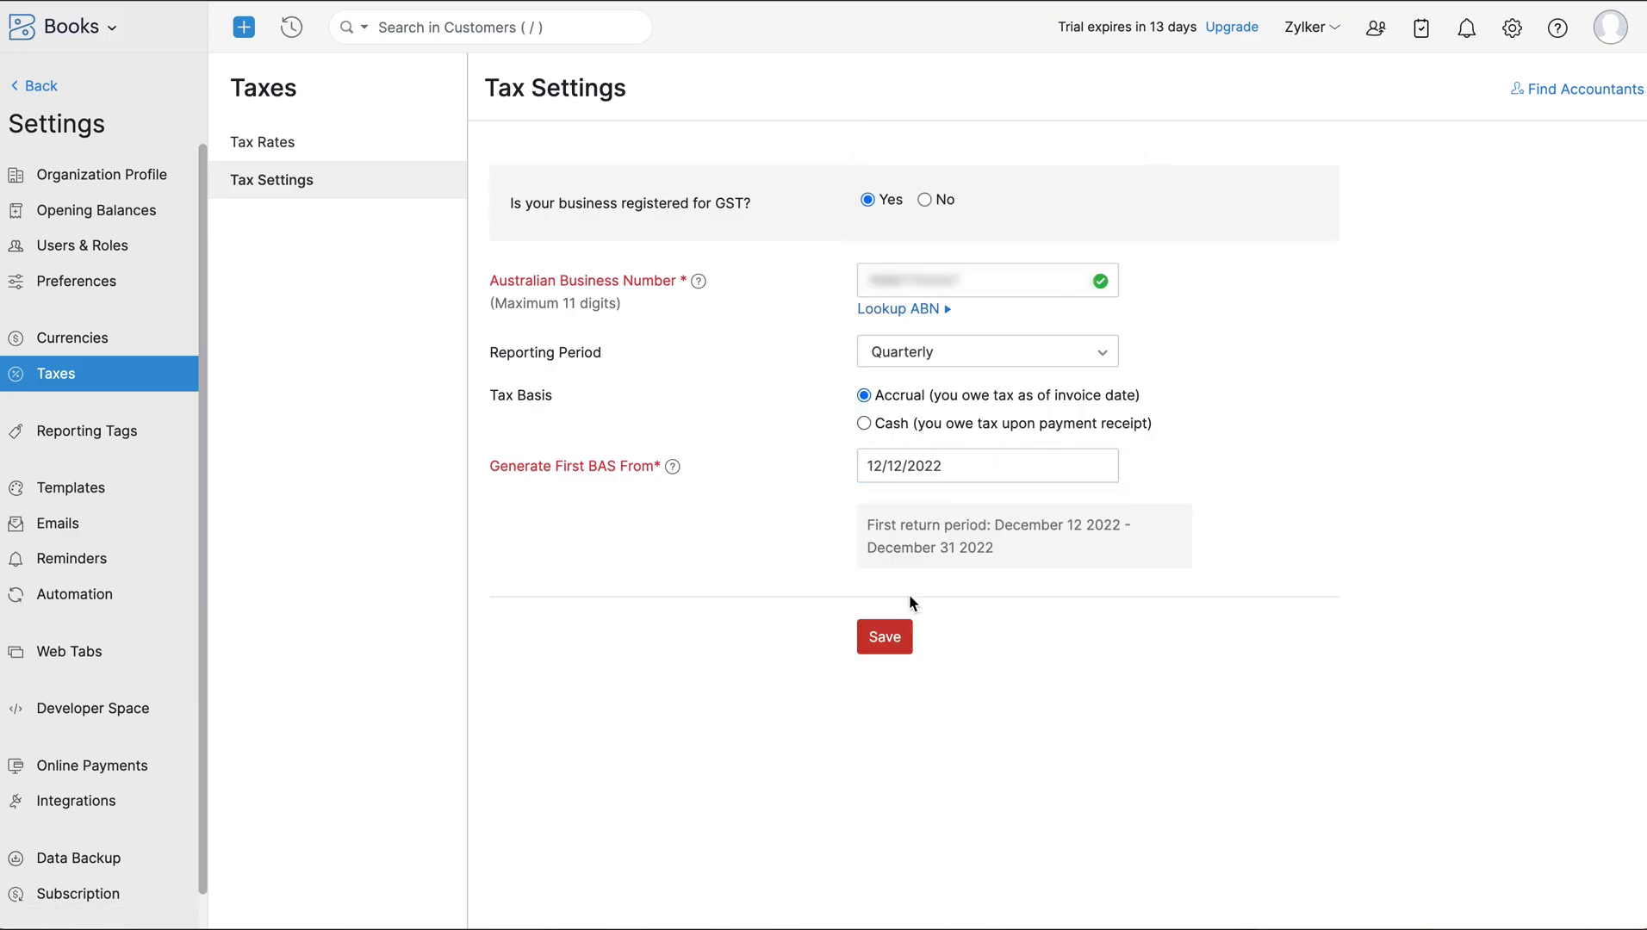
{"action": "left_click", "coordinate": [894, 637]}
{"action": "left_click", "coordinate": [327, 153]}
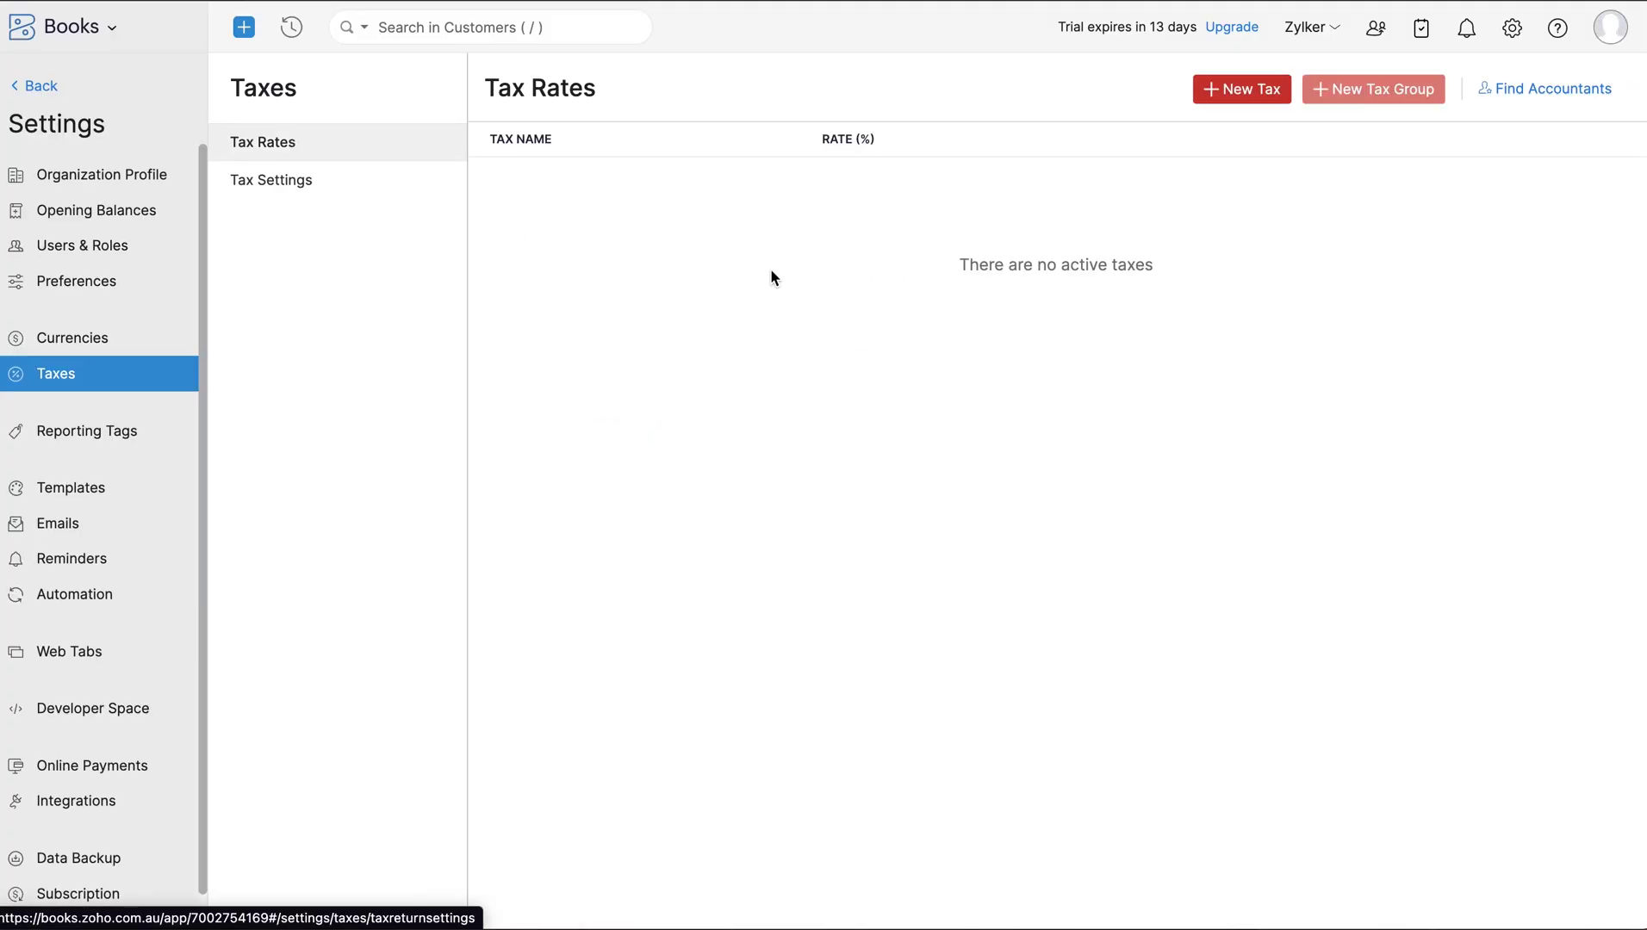
Step: Create a new tax named GST2 at a 15% rate
{"action": "left_click", "coordinate": [1261, 98]}
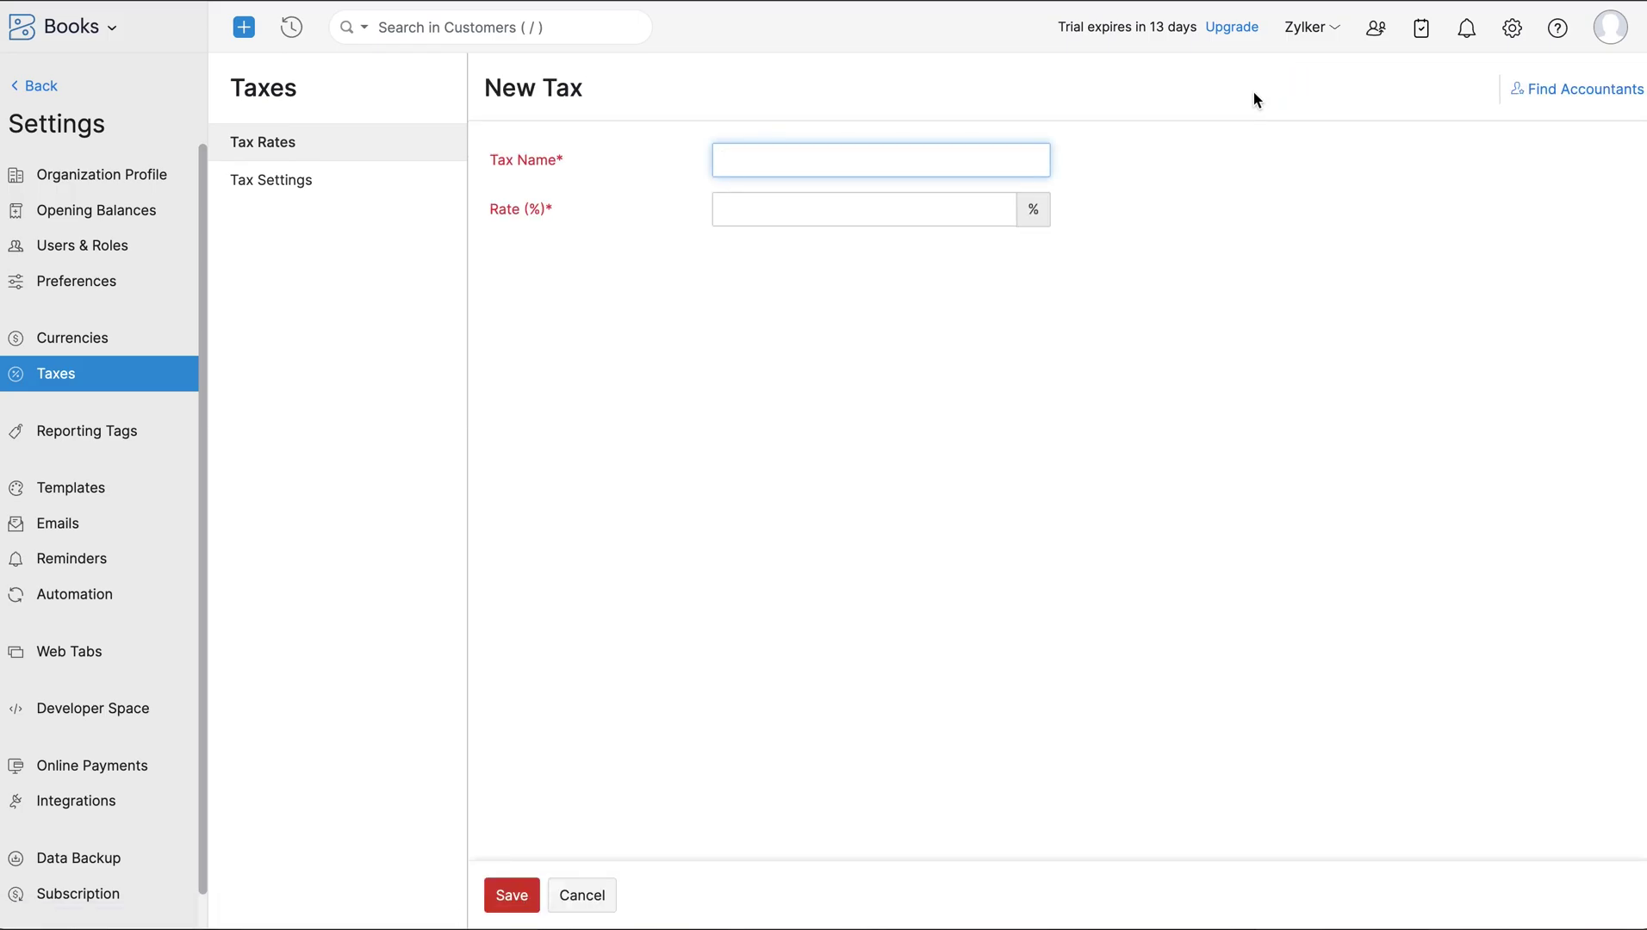
{"action": "type", "text": "GST2"}
{"action": "left_click", "coordinate": [766, 210]}
{"action": "type", "text": "15"}
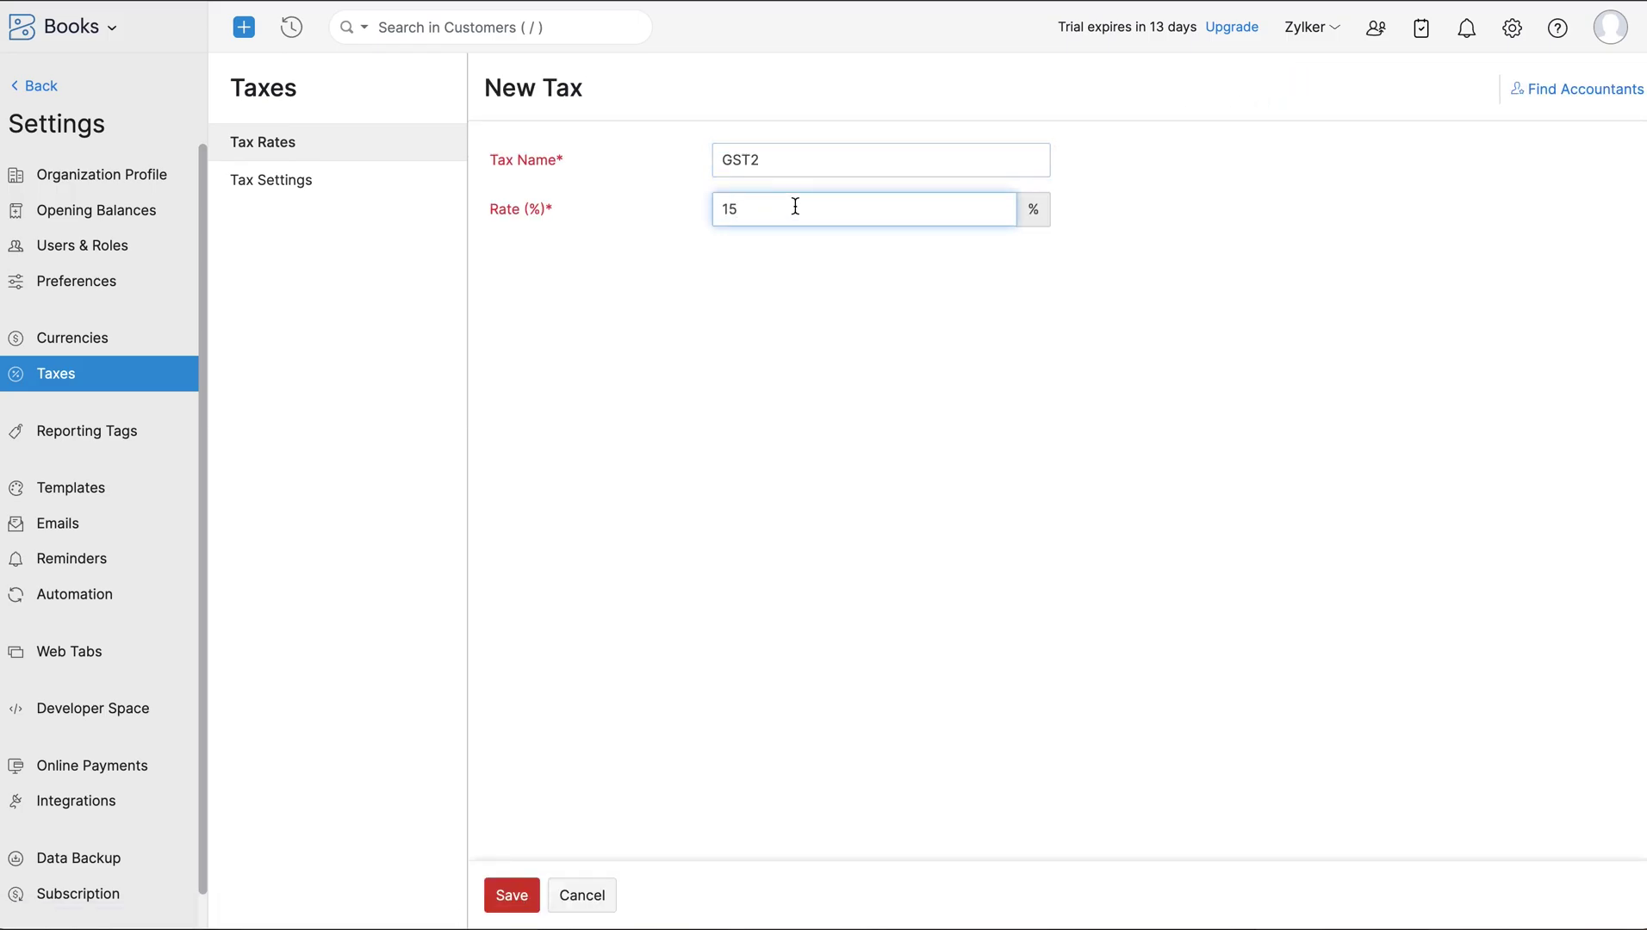
{"action": "left_click", "coordinate": [527, 895]}
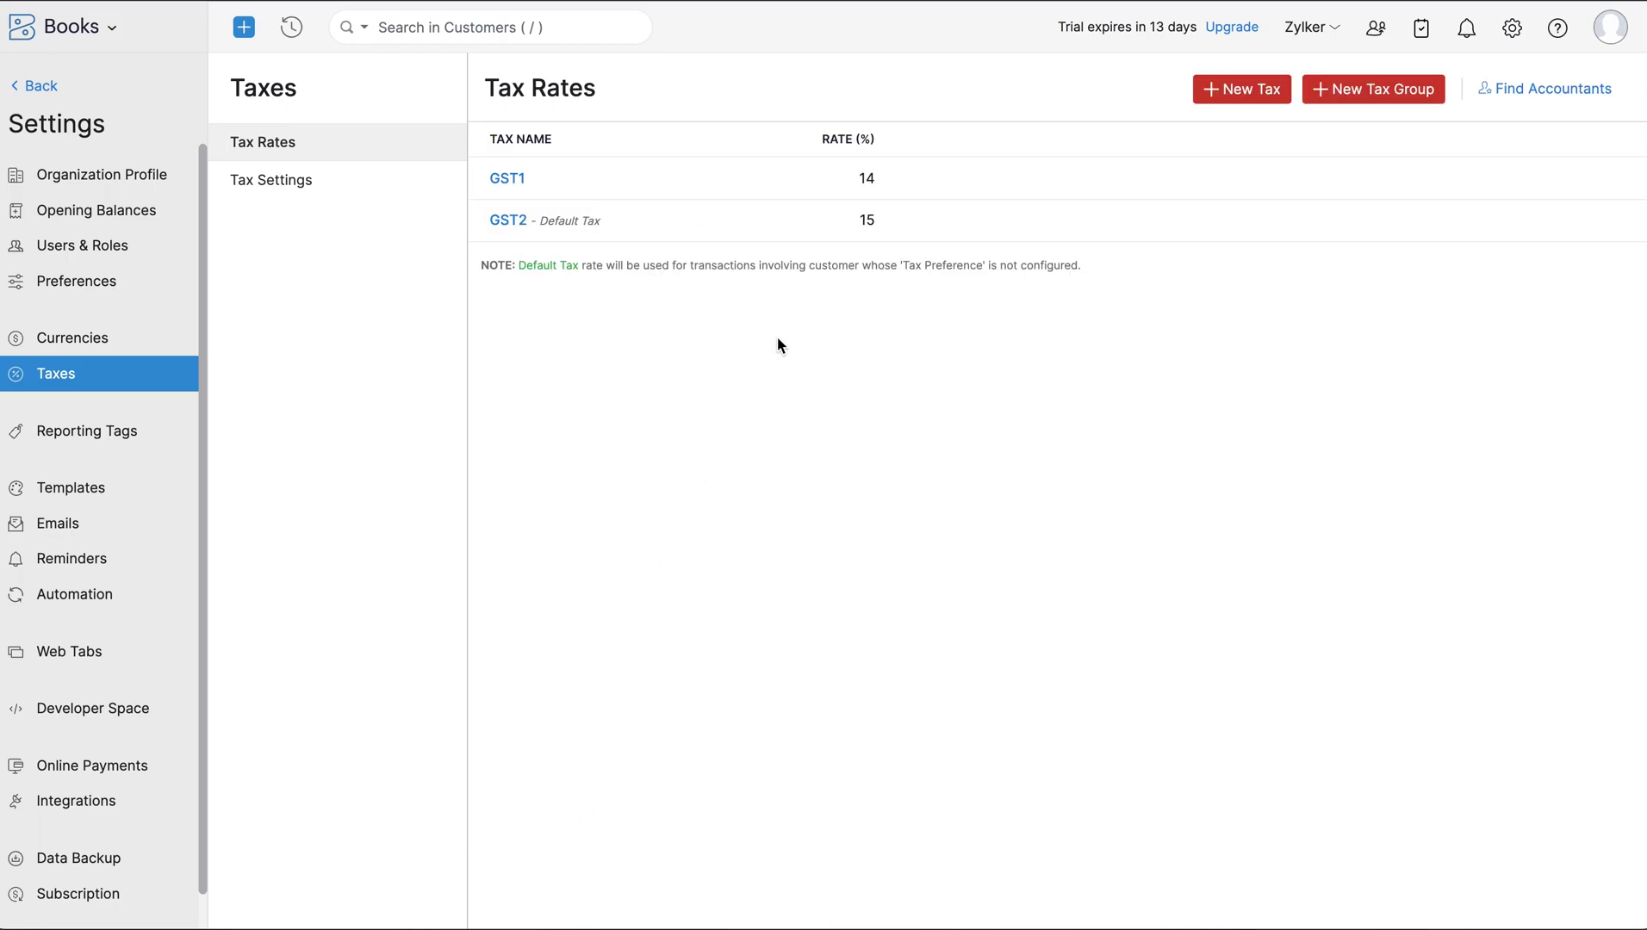
Step: Create a tax group named GST combining GST1 and GST2, then return to the dashboard
{"action": "left_click", "coordinate": [1350, 89]}
{"action": "left_click", "coordinate": [537, 220]}
{"action": "left_click", "coordinate": [536, 262]}
{"action": "left_click", "coordinate": [578, 134]}
{"action": "type", "text": "GST"}
{"action": "left_click", "coordinate": [549, 401]}
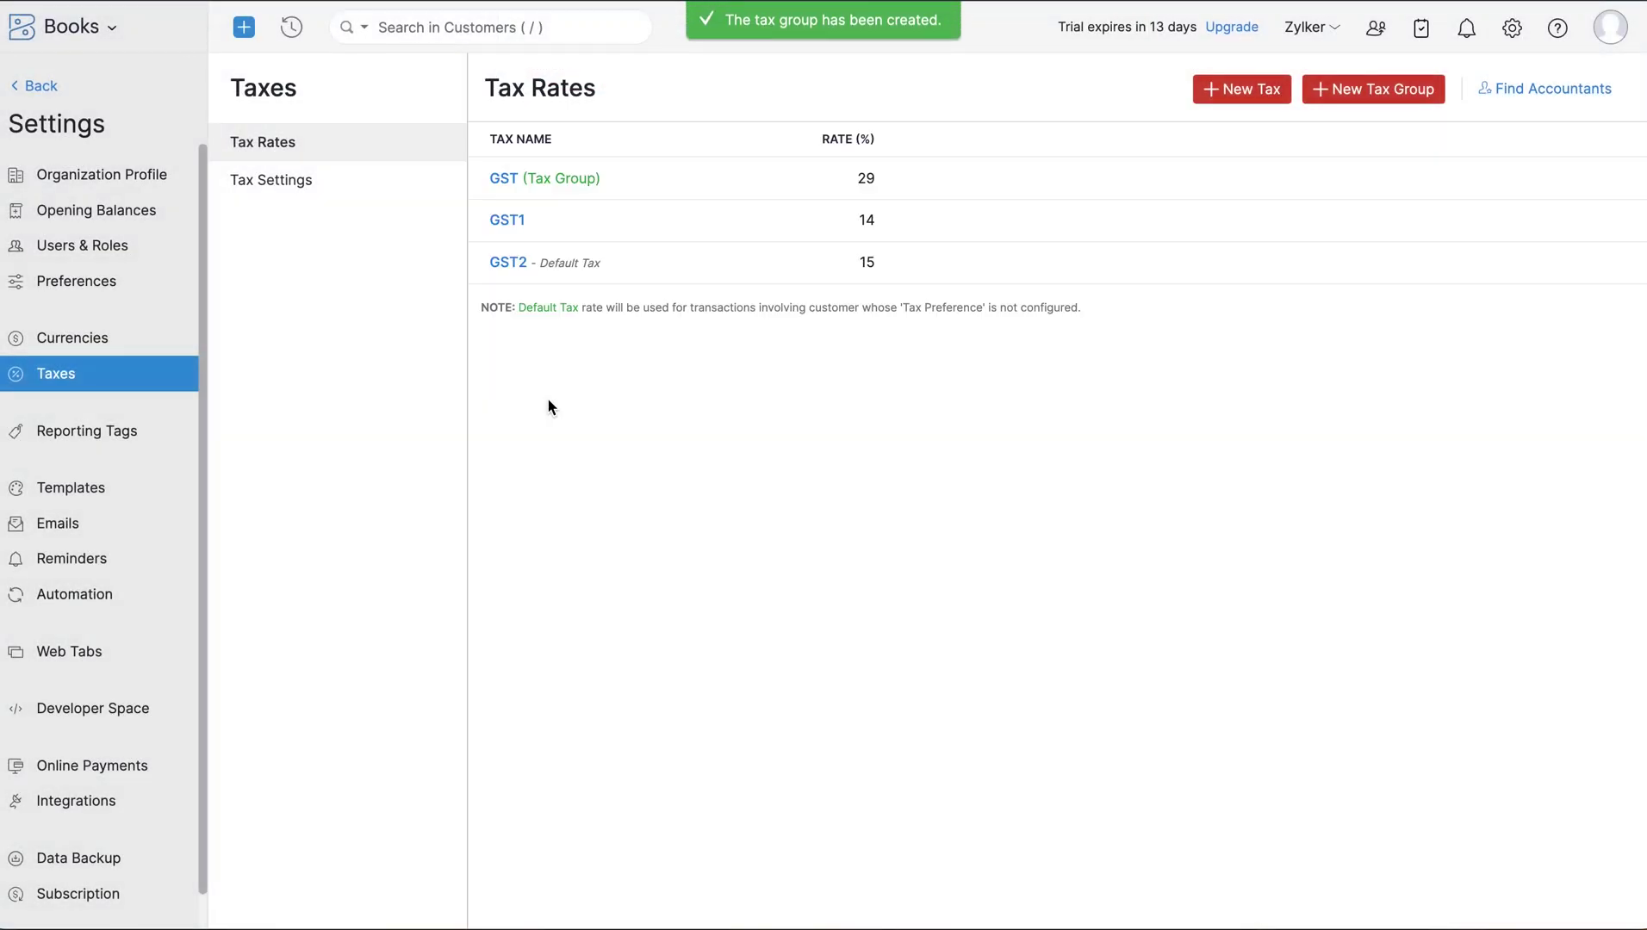
{"action": "left_click", "coordinate": [40, 86]}
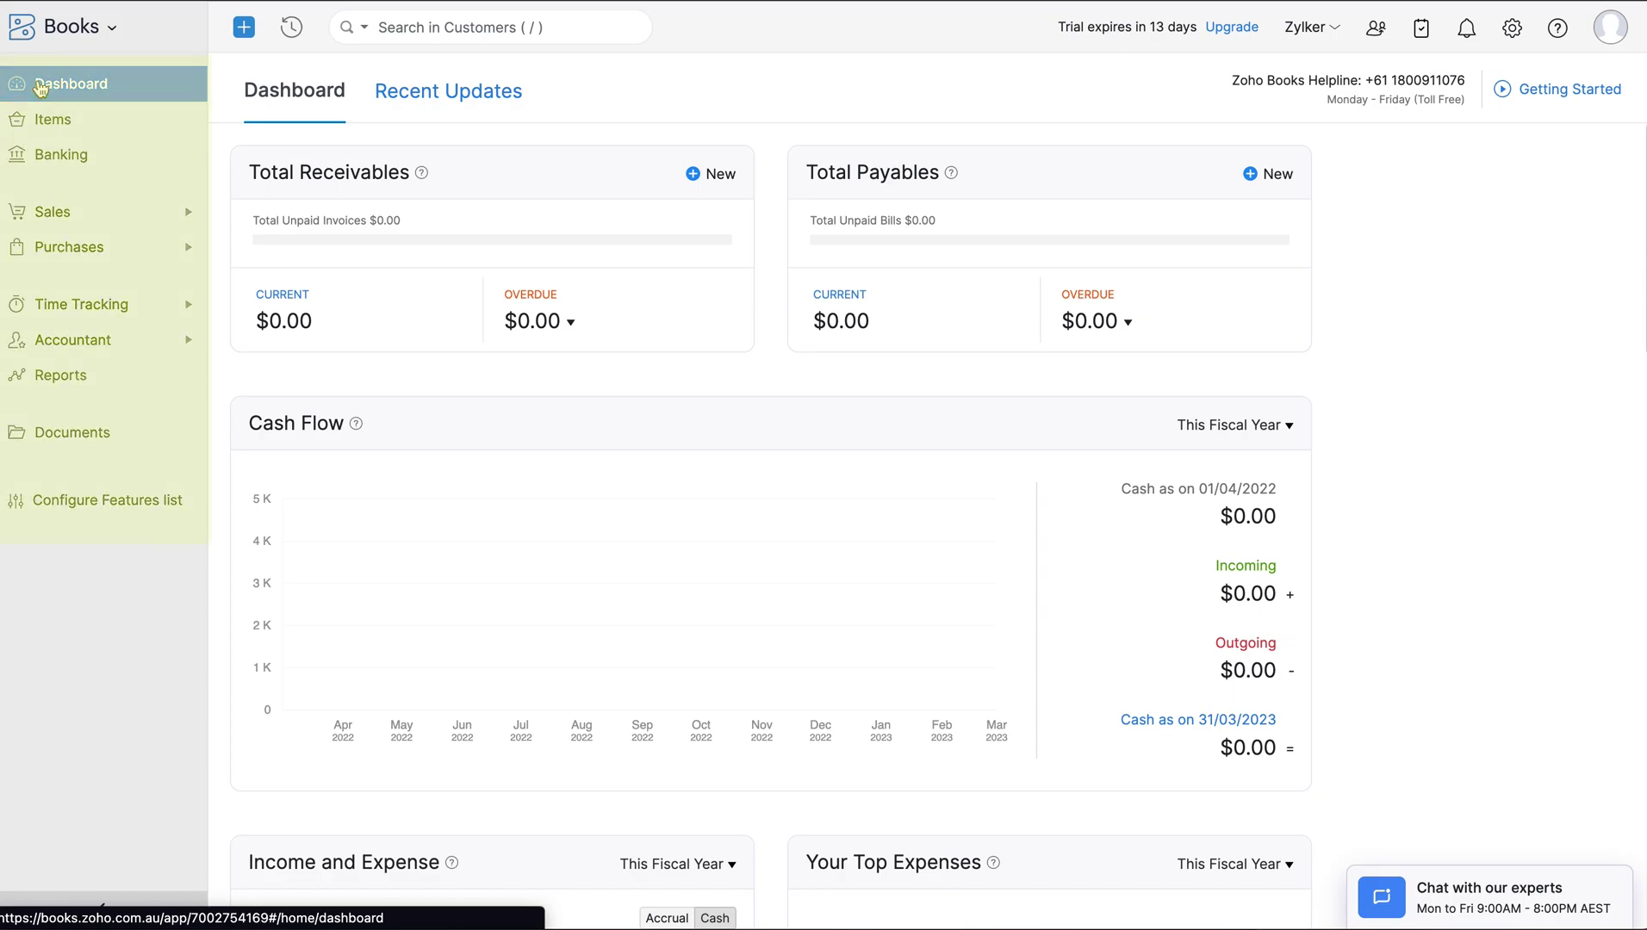
Step: Visit the Items, Banking, Customers and Estimates pages
{"action": "left_click", "coordinate": [113, 129]}
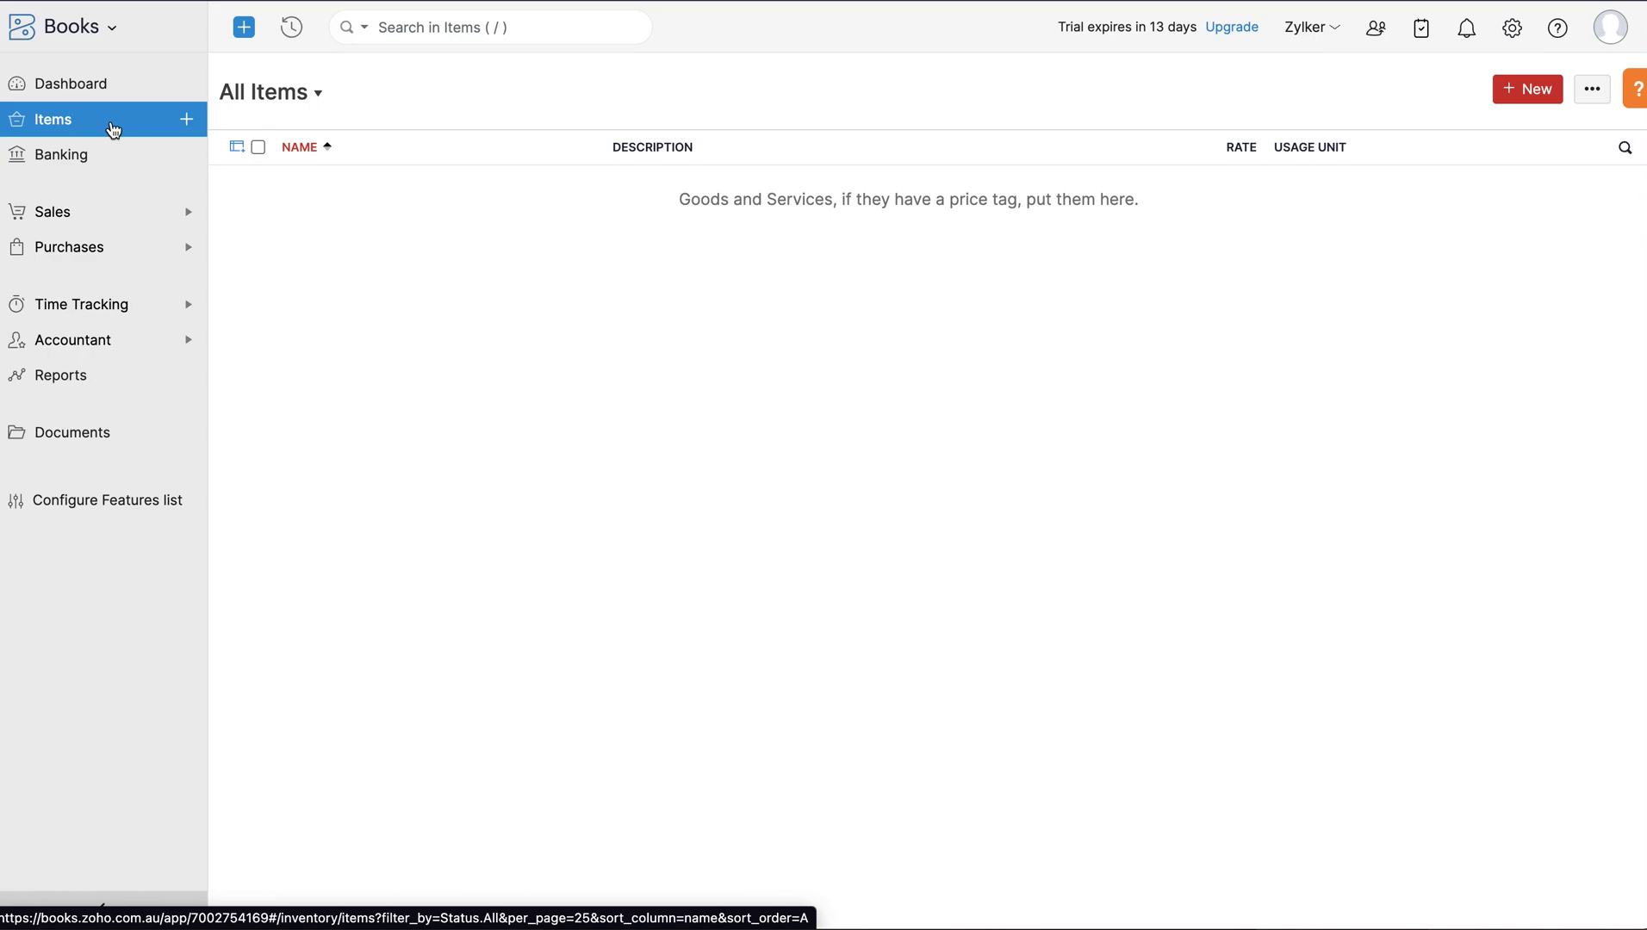
{"action": "left_click", "coordinate": [129, 154]}
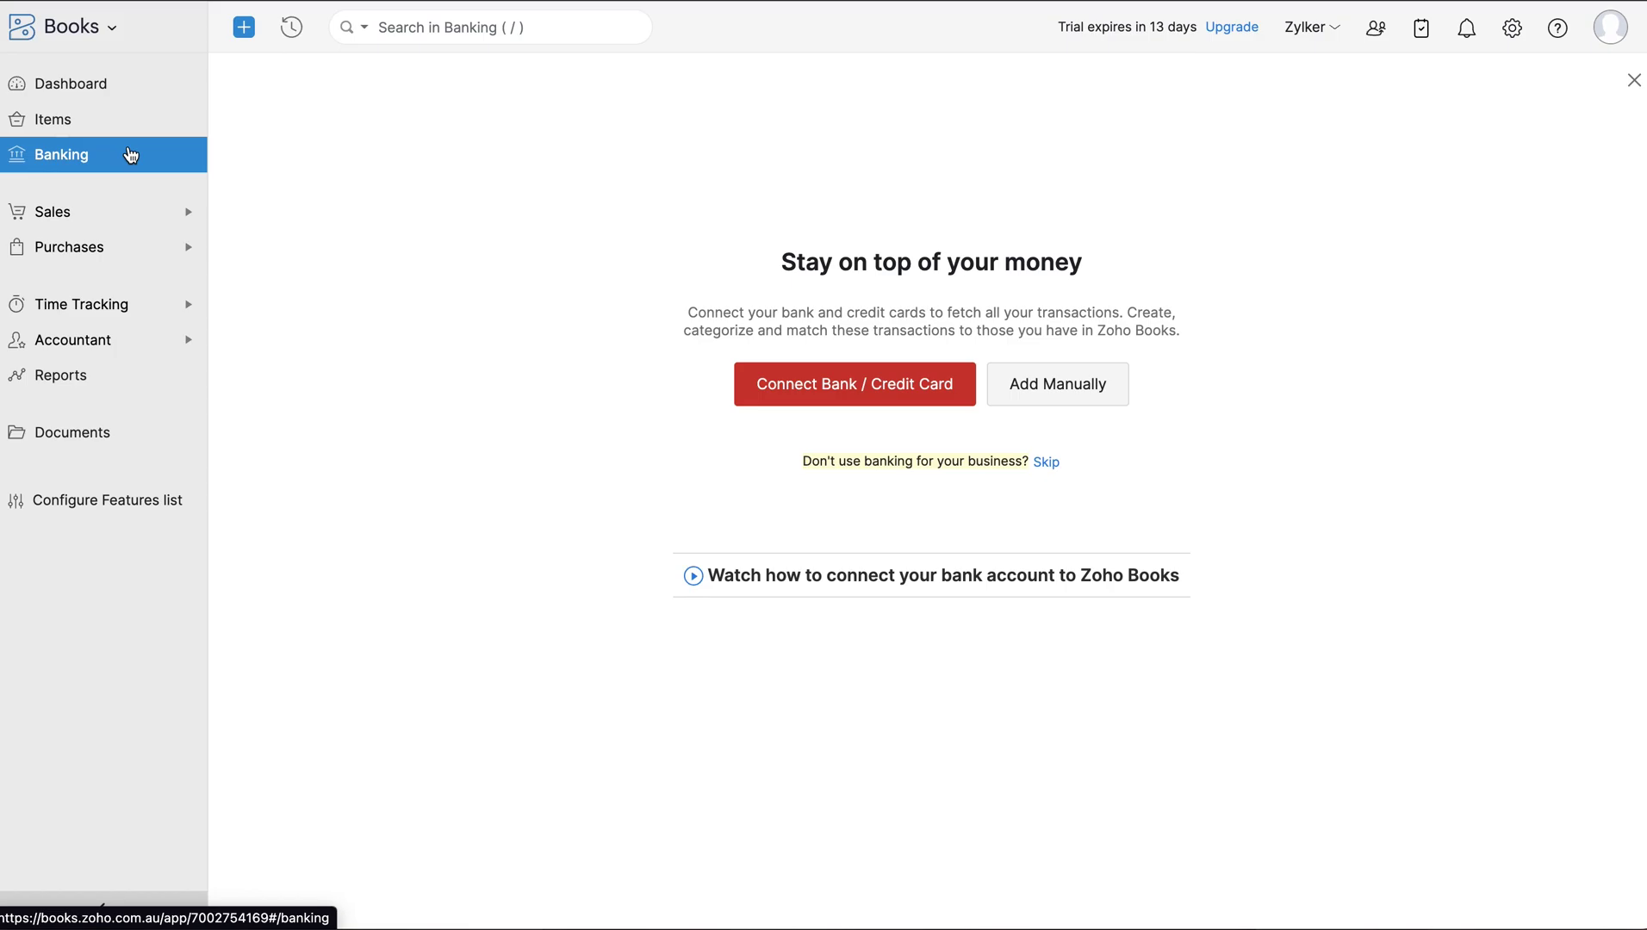
{"action": "left_click", "coordinate": [129, 213]}
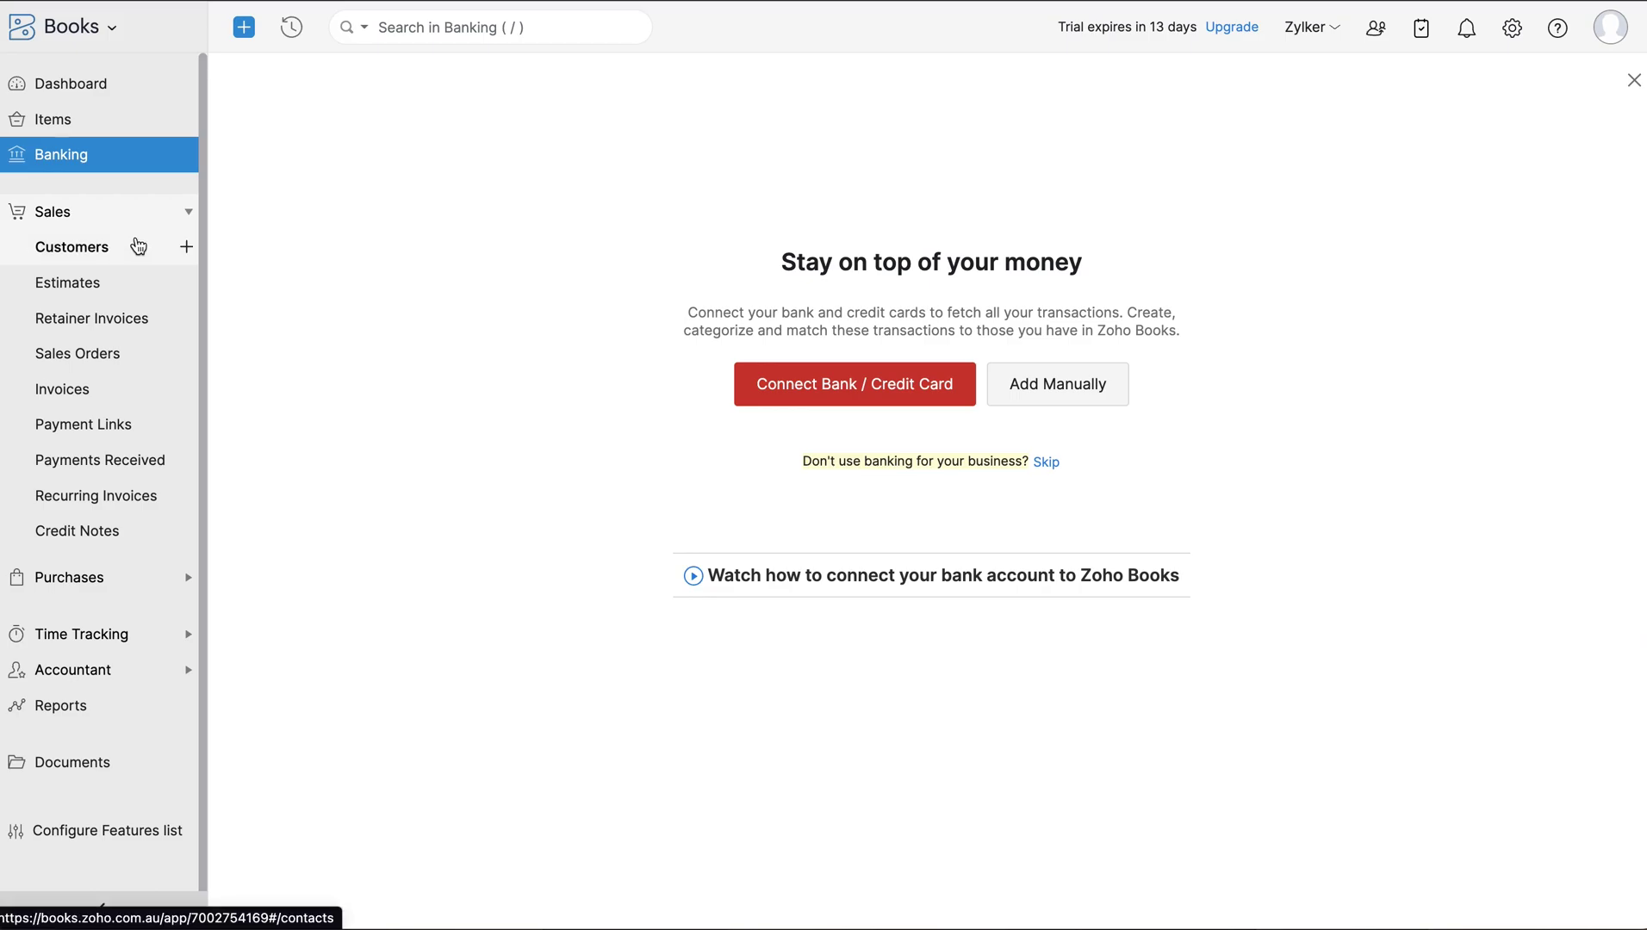
{"action": "left_click", "coordinate": [138, 248]}
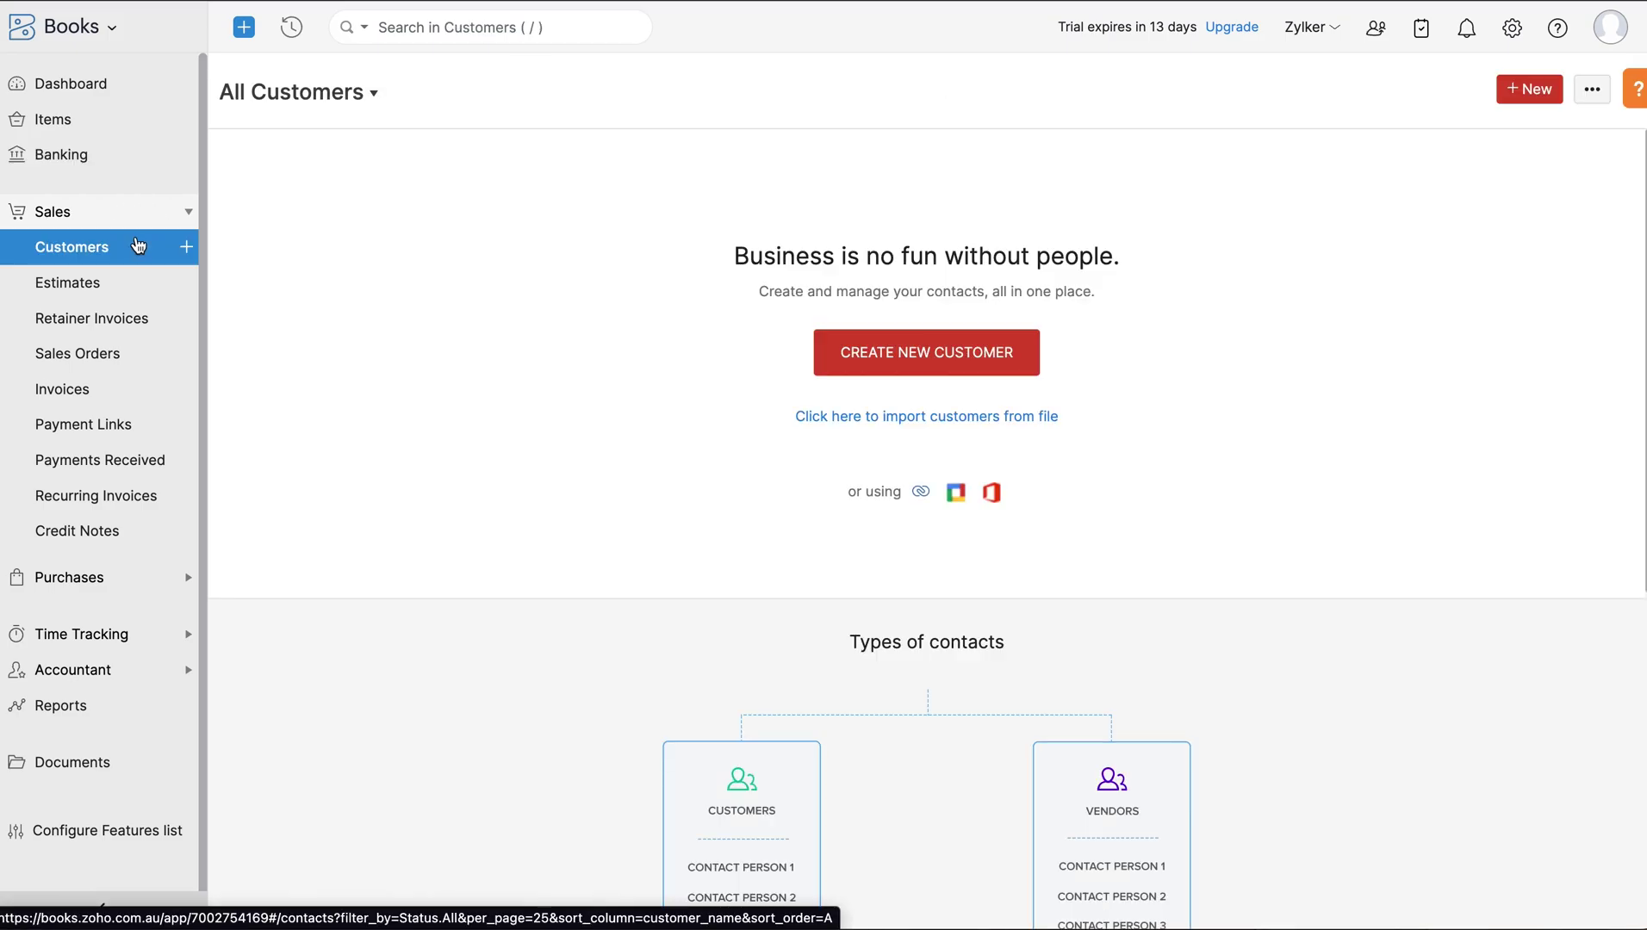
{"action": "left_click", "coordinate": [142, 283]}
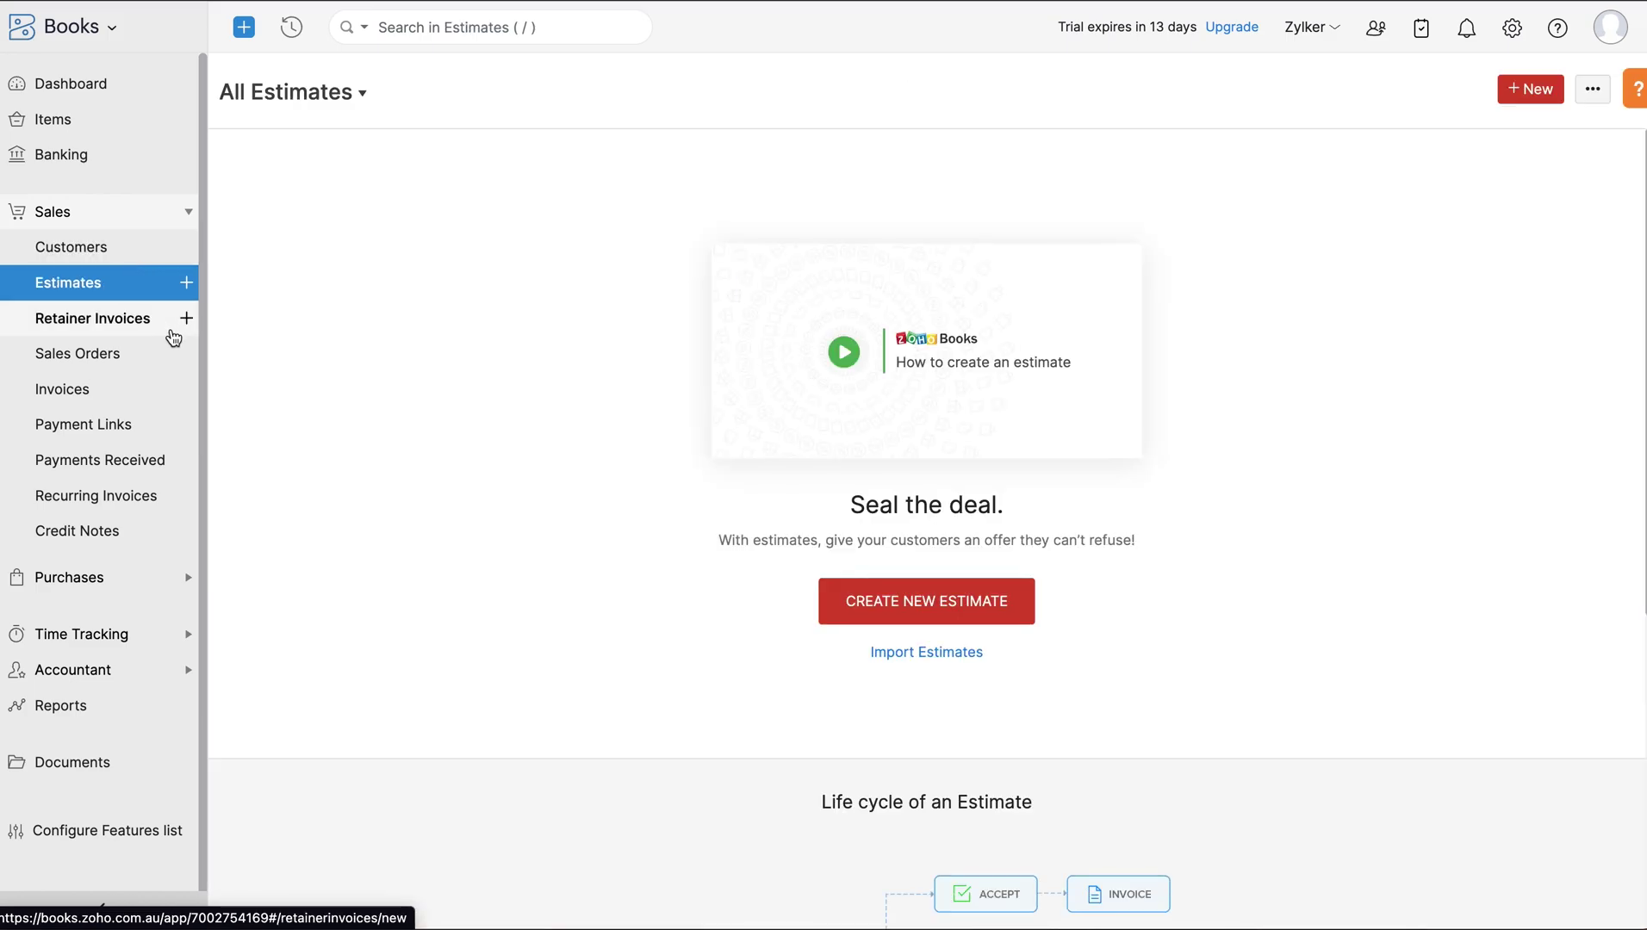
Step: Visit Retainer Invoices, Sales Orders, Invoices, Payments Received, Recurring Invoices and Credit Notes
{"action": "left_click", "coordinate": [172, 335]}
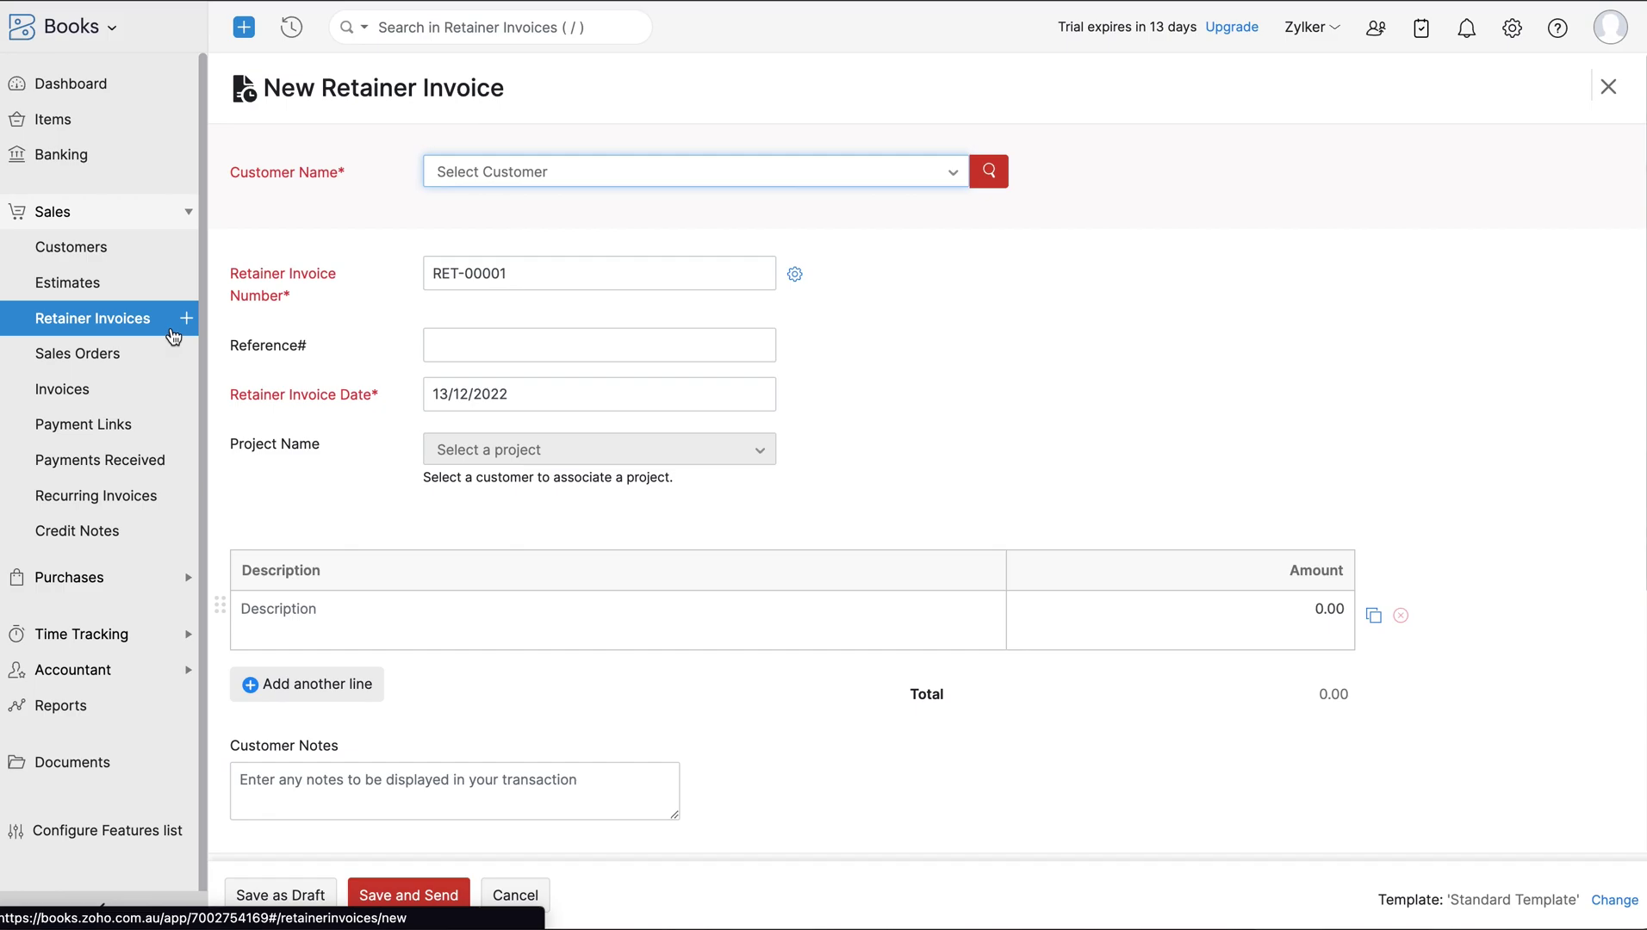
{"action": "left_click", "coordinate": [165, 354]}
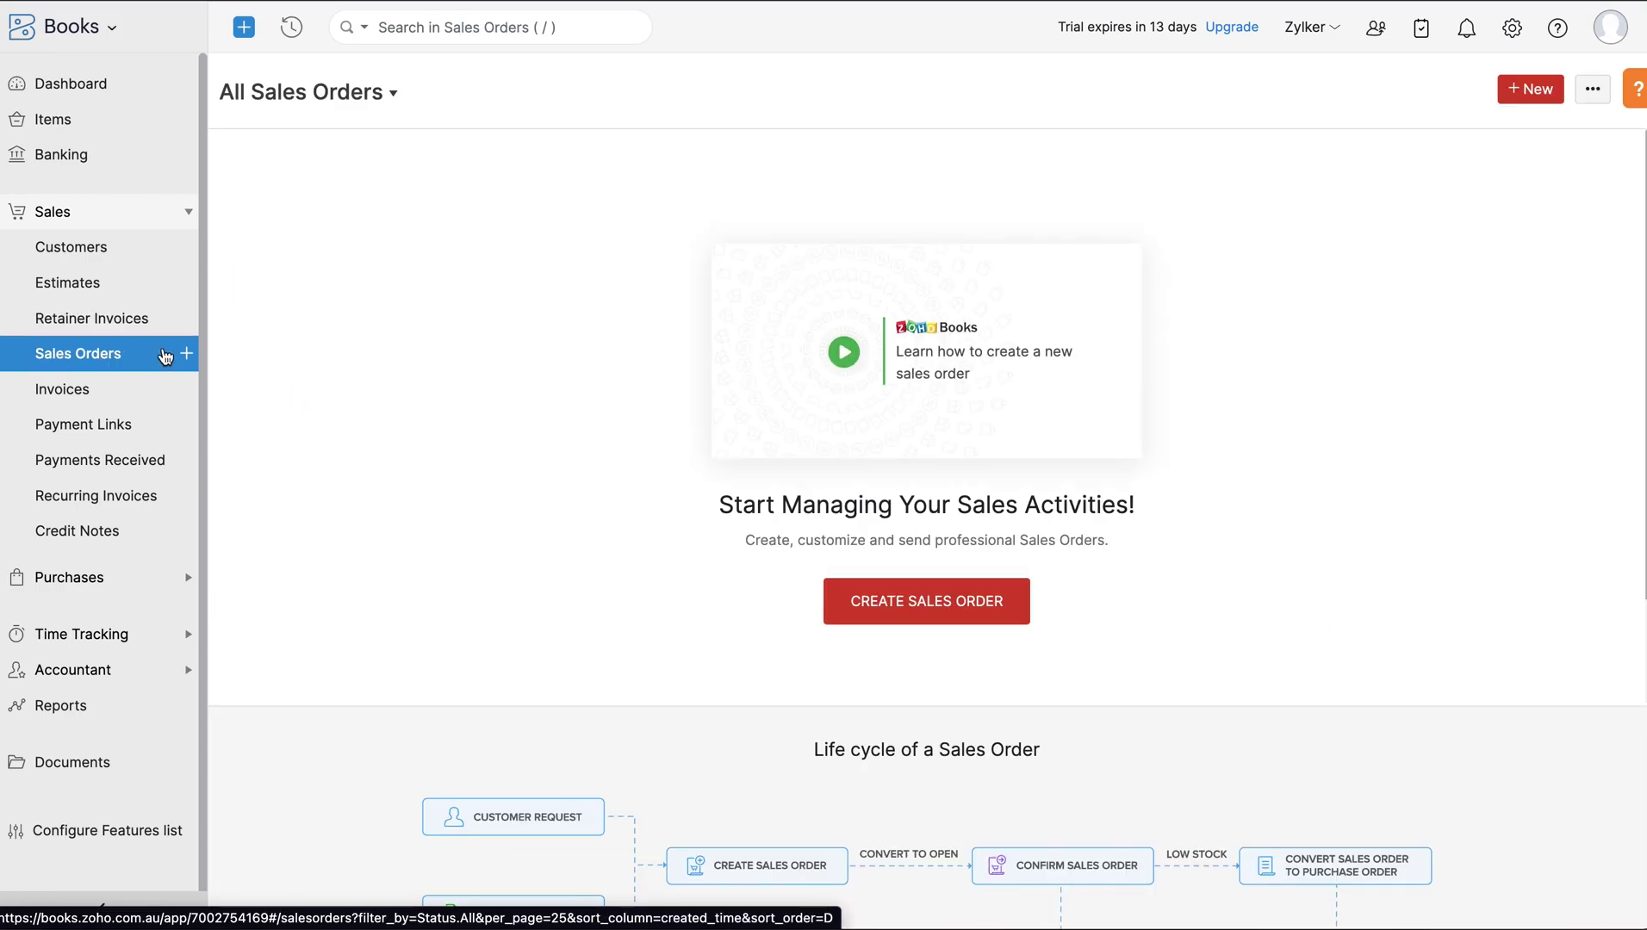
{"action": "left_click", "coordinate": [164, 392]}
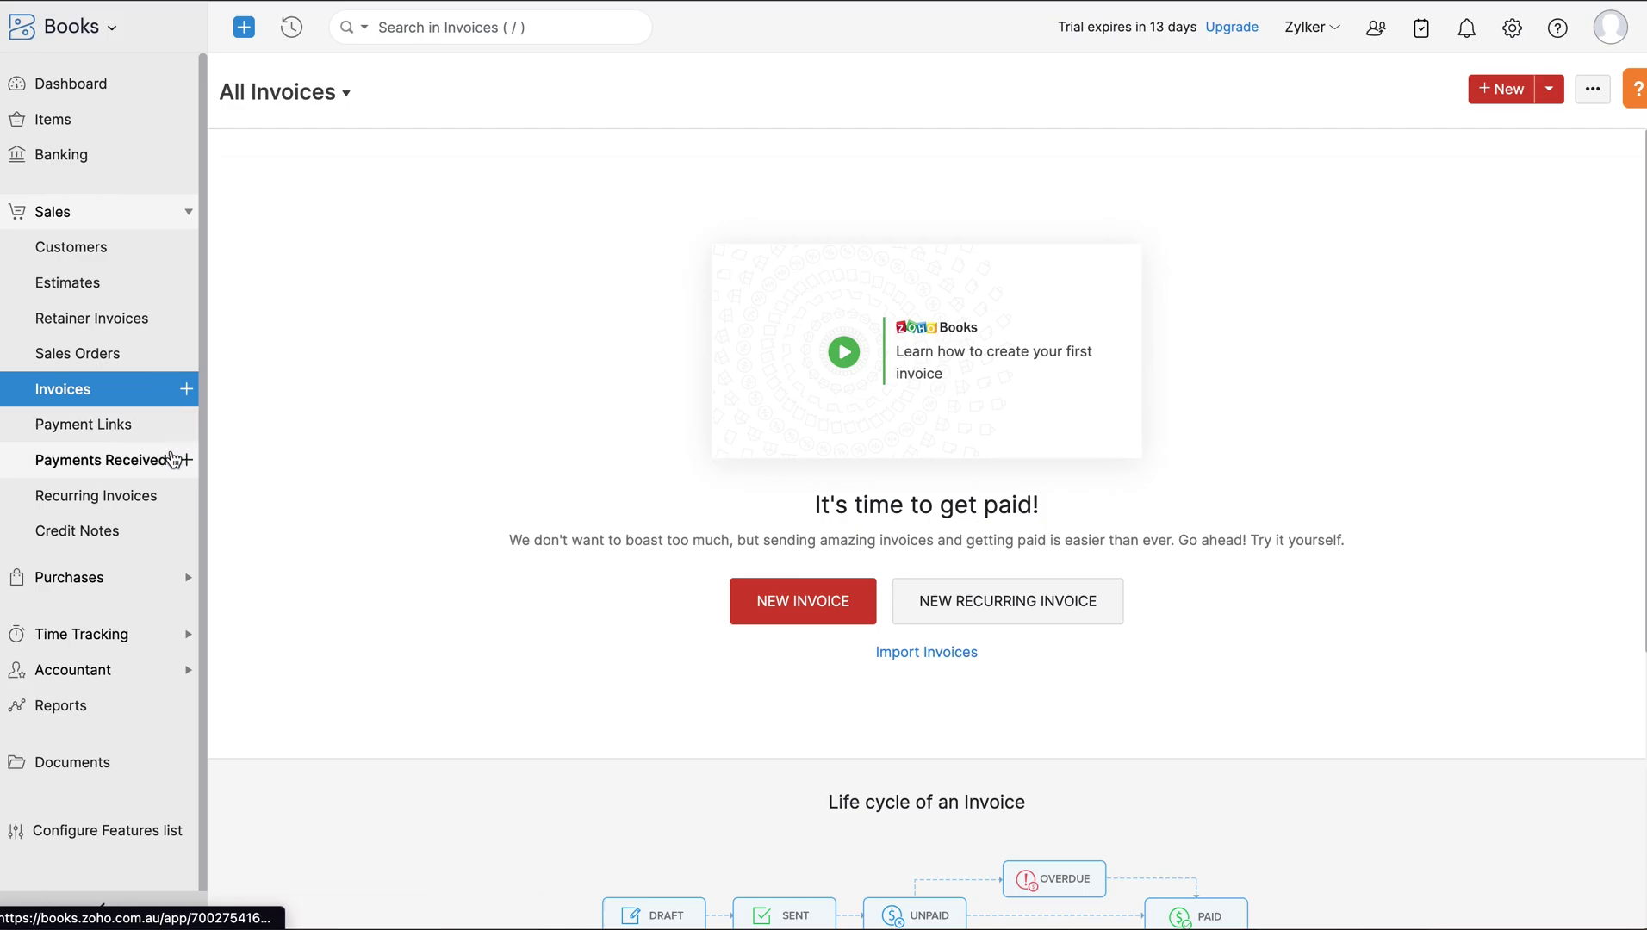
{"action": "left_click", "coordinate": [170, 462]}
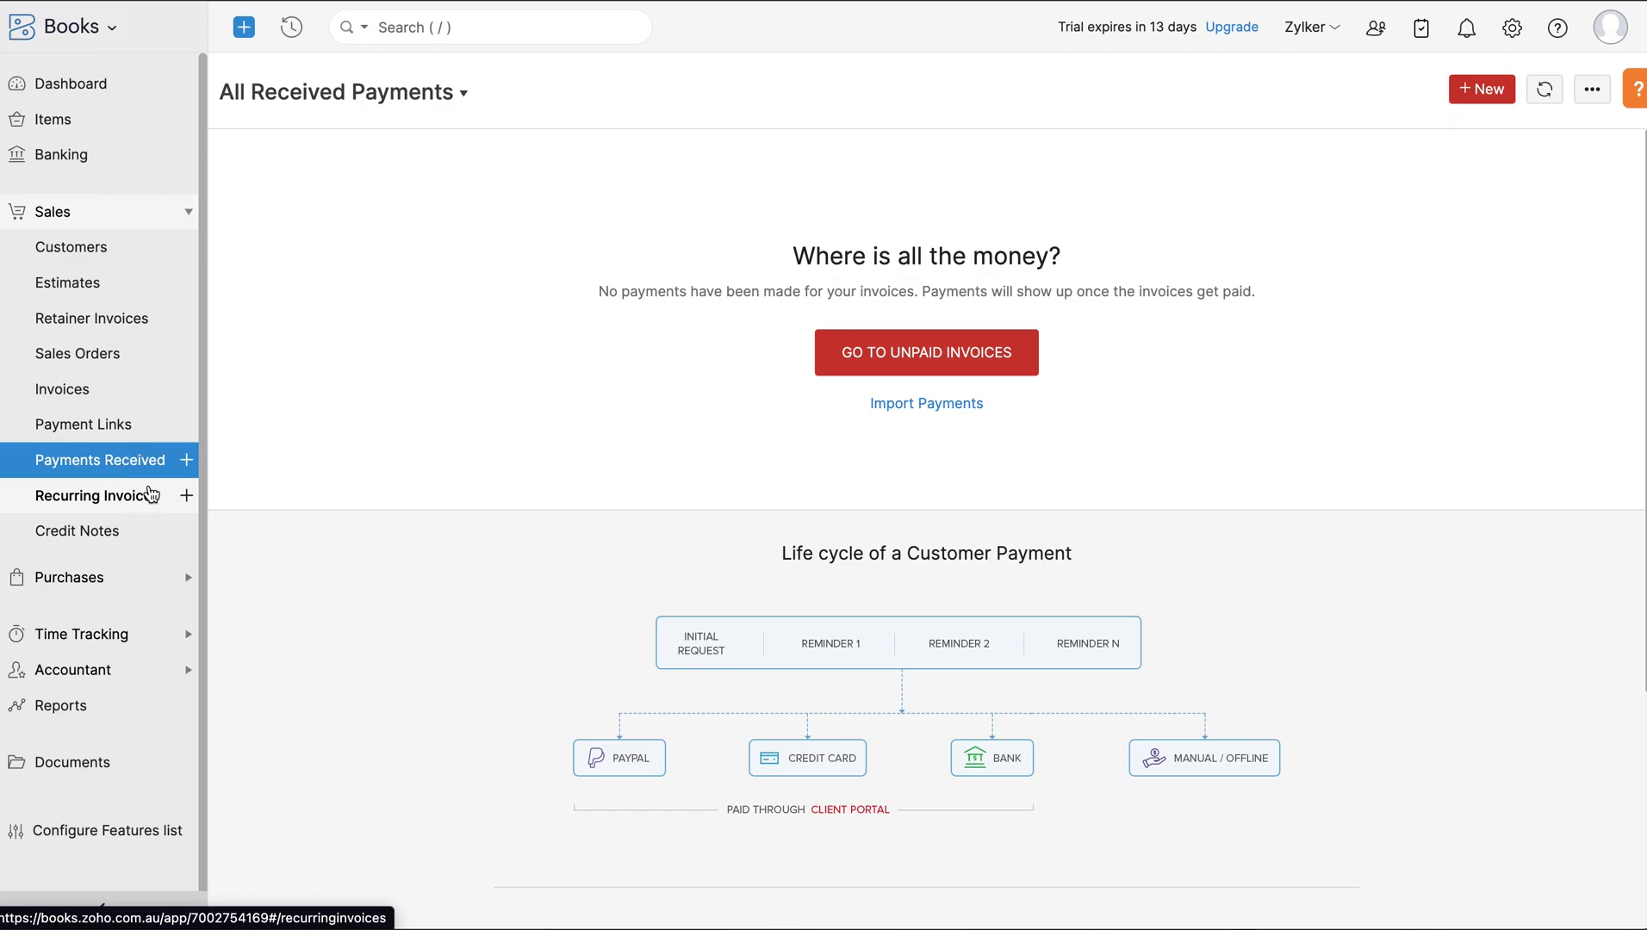
{"action": "left_click", "coordinate": [151, 493]}
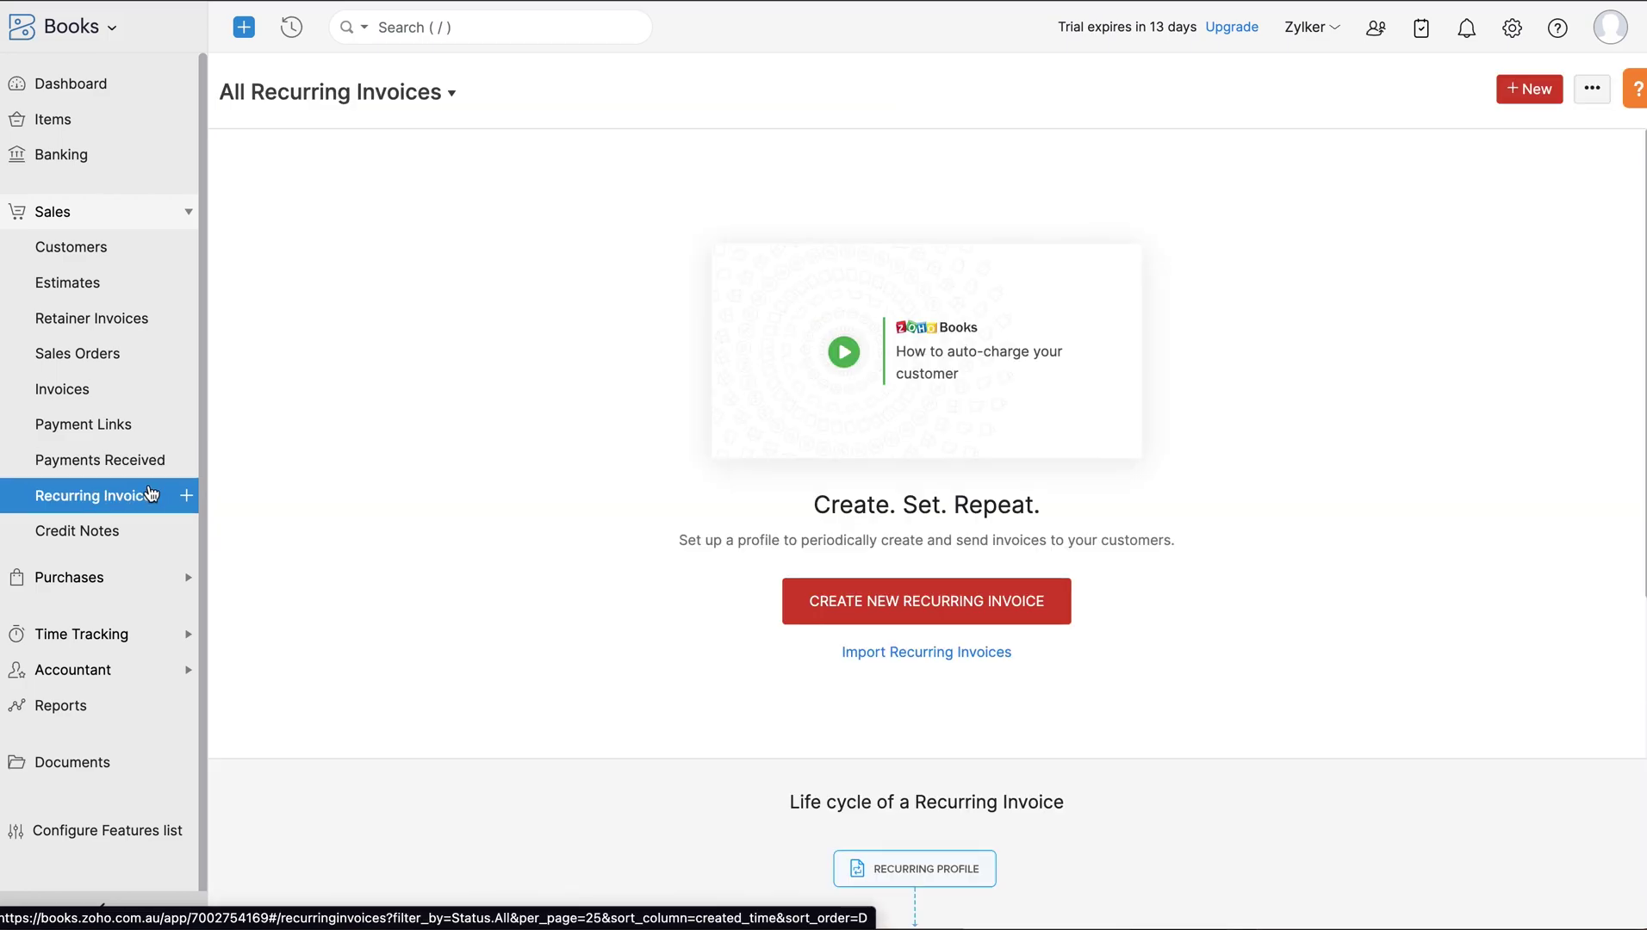
{"action": "left_click", "coordinate": [131, 538]}
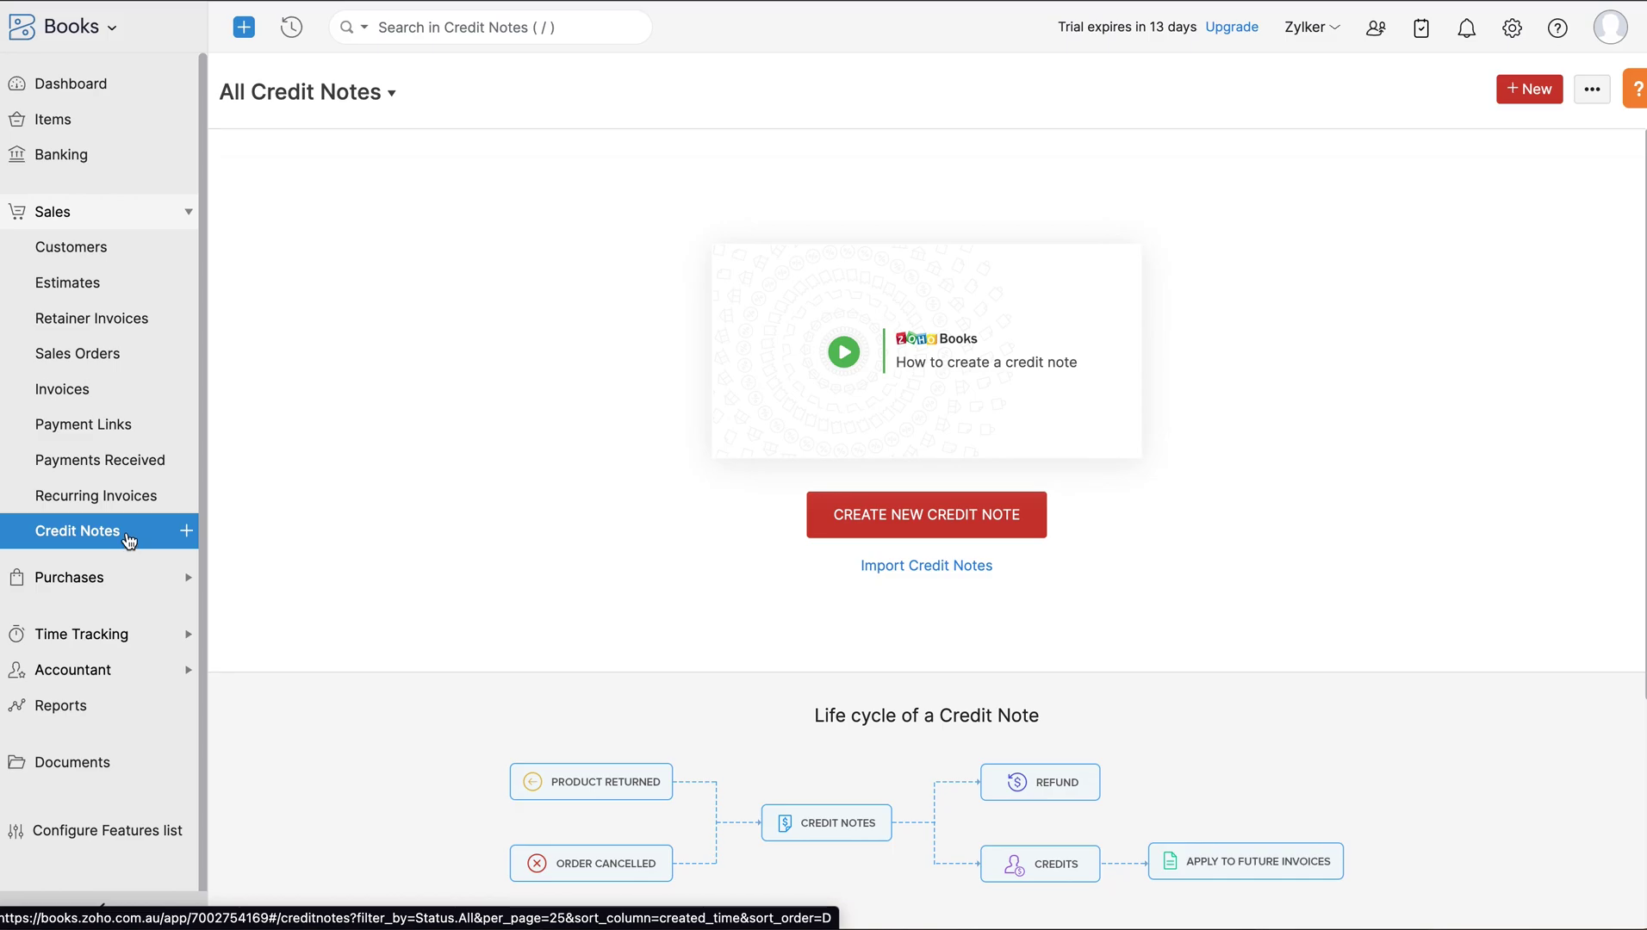
{"action": "left_click", "coordinate": [130, 575]}
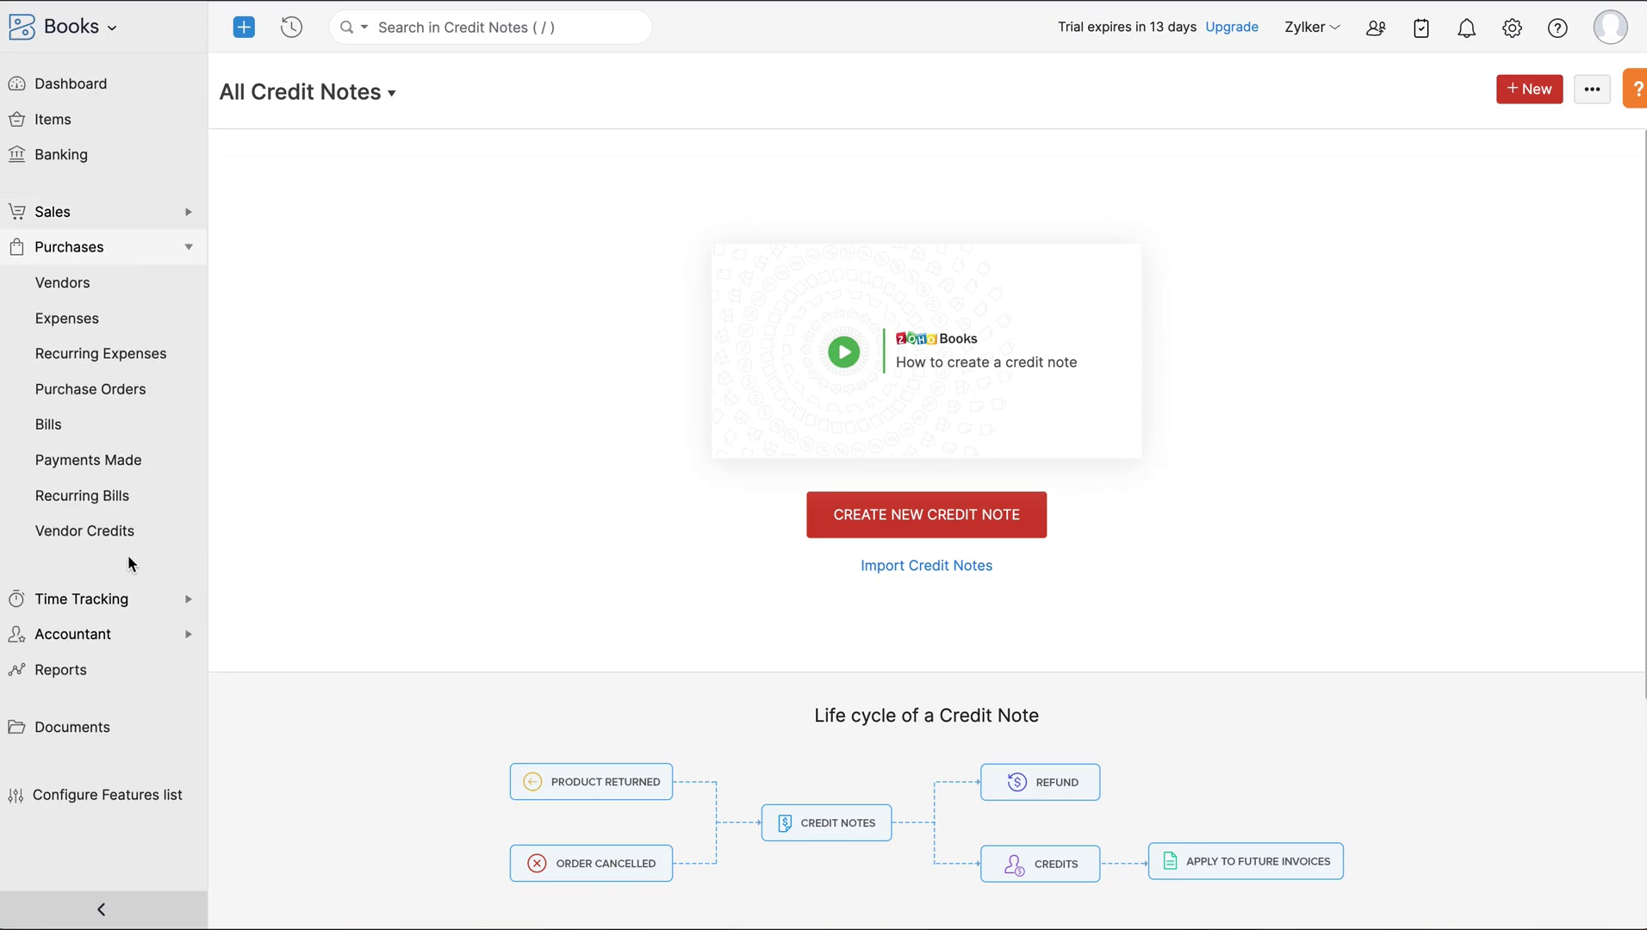
Step: Visit Vendors, Expenses, Recurring Expenses, Purchase Orders, Payments Made, Recurring Bills and Vendor Credits
{"action": "left_click", "coordinate": [148, 299]}
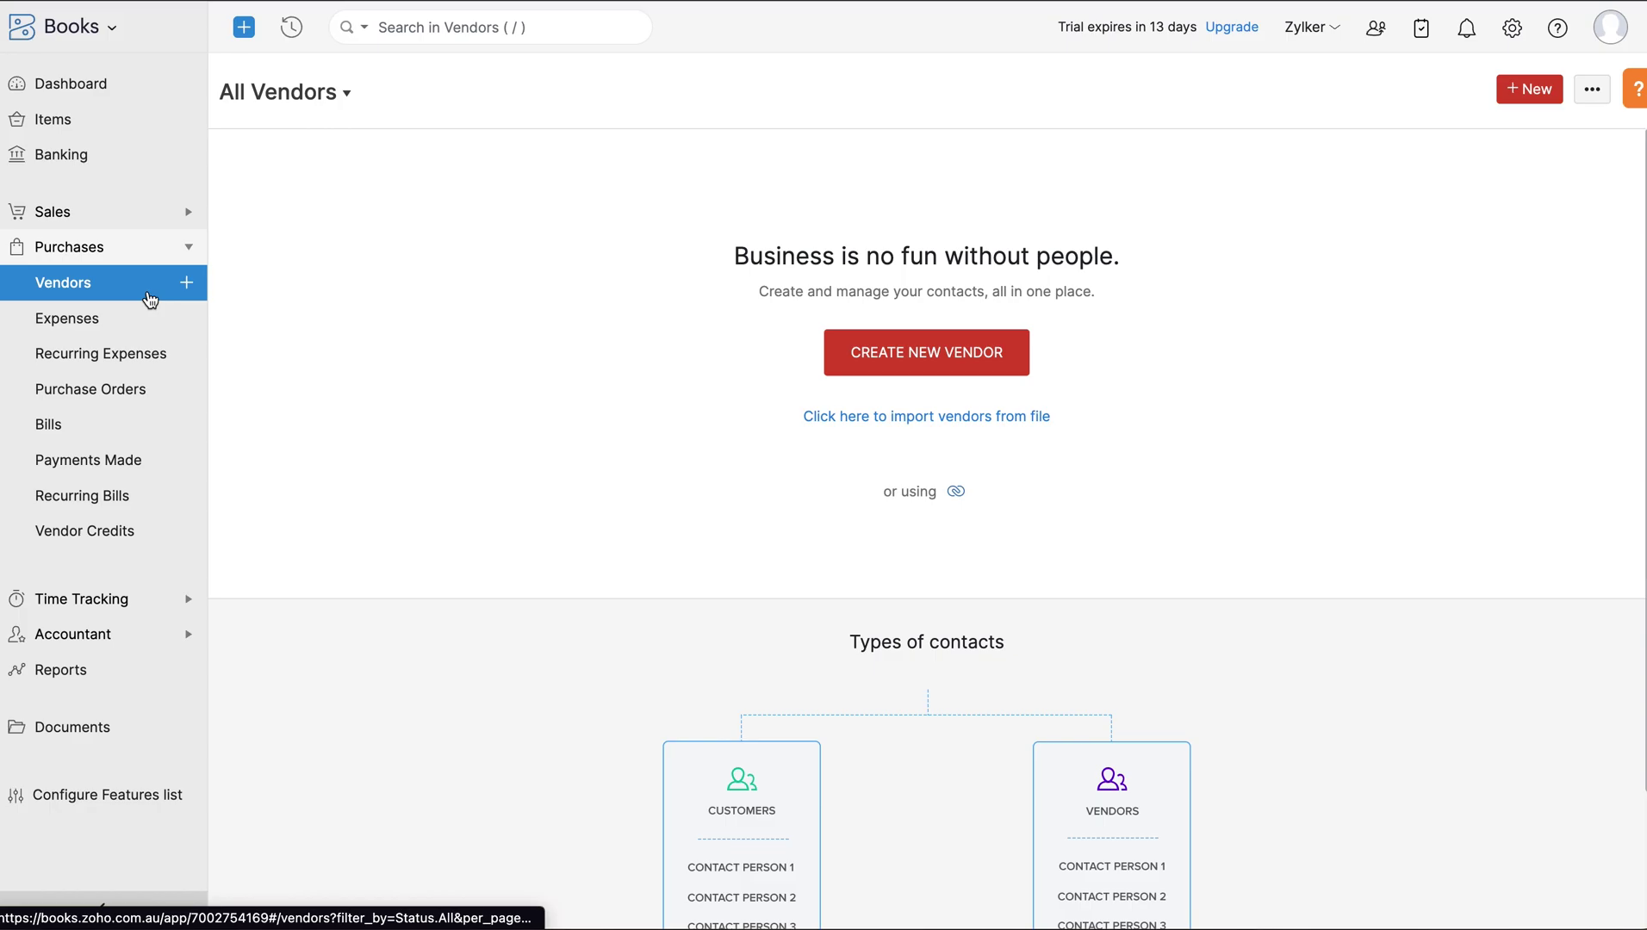
{"action": "left_click", "coordinate": [136, 320]}
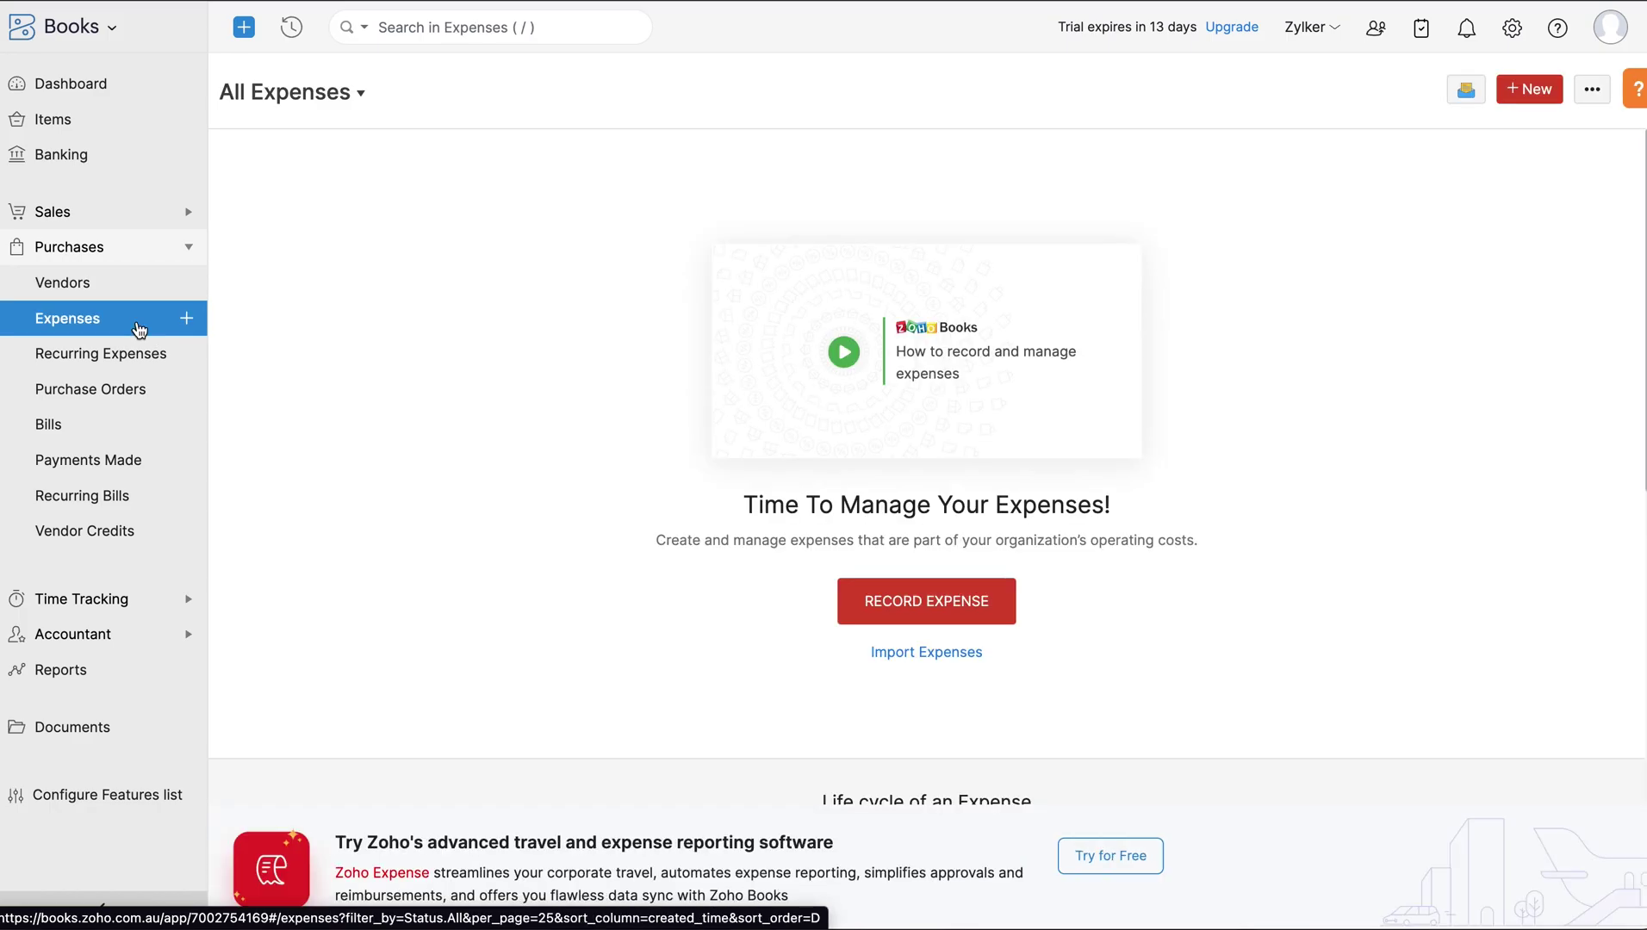
{"action": "left_click", "coordinate": [140, 375]}
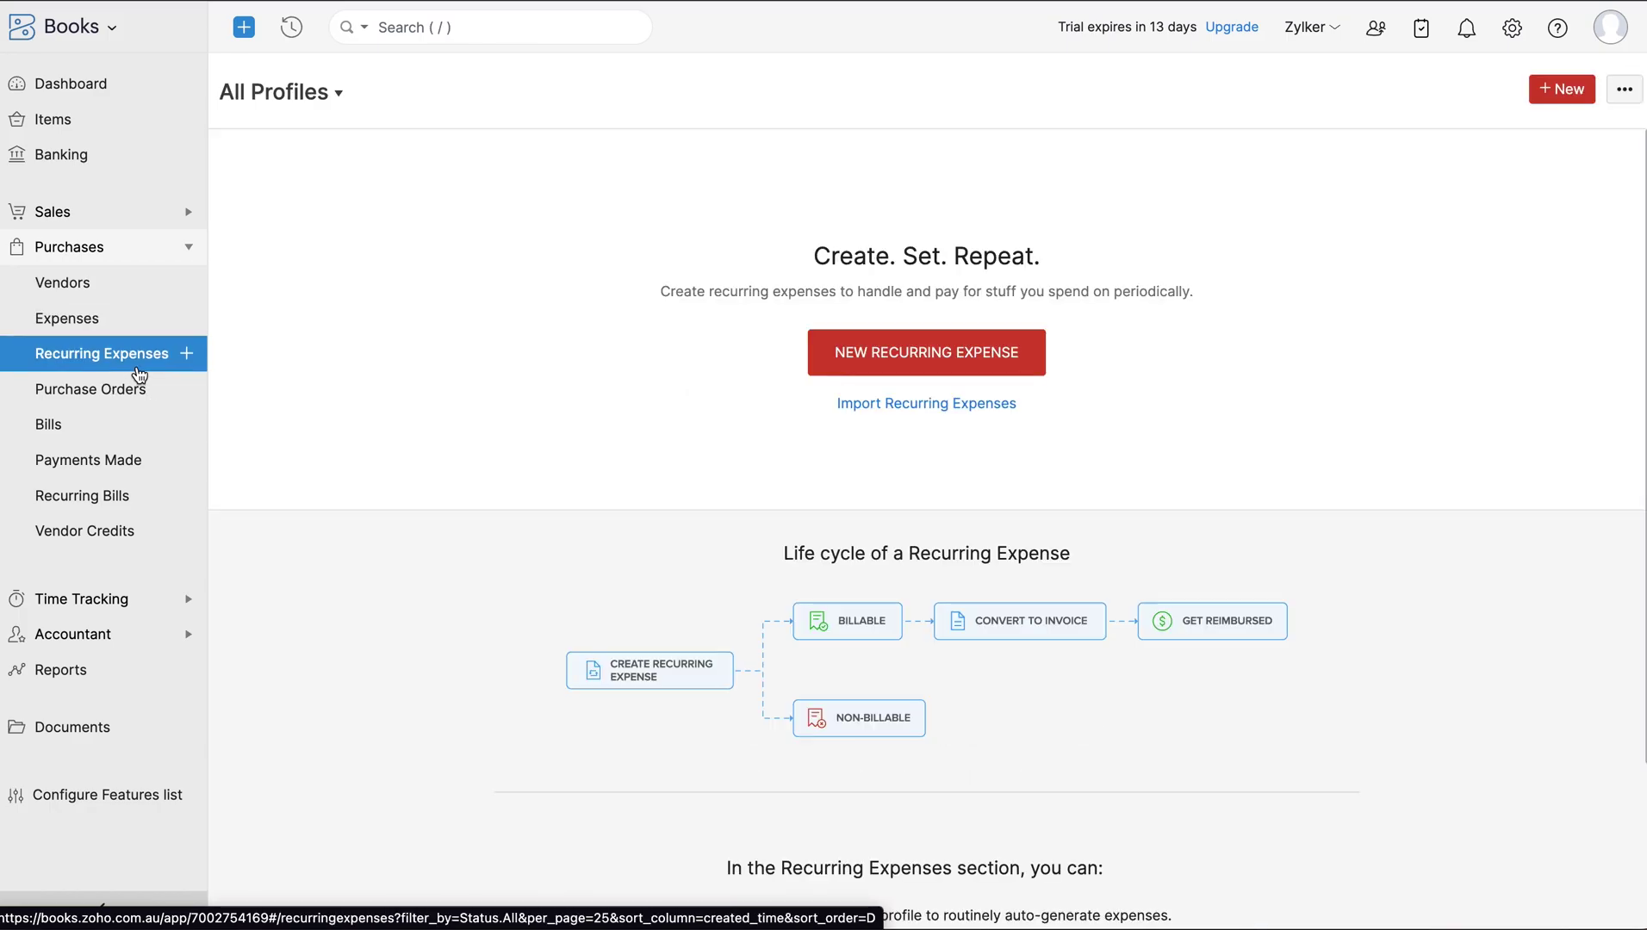
{"action": "left_click", "coordinate": [138, 391]}
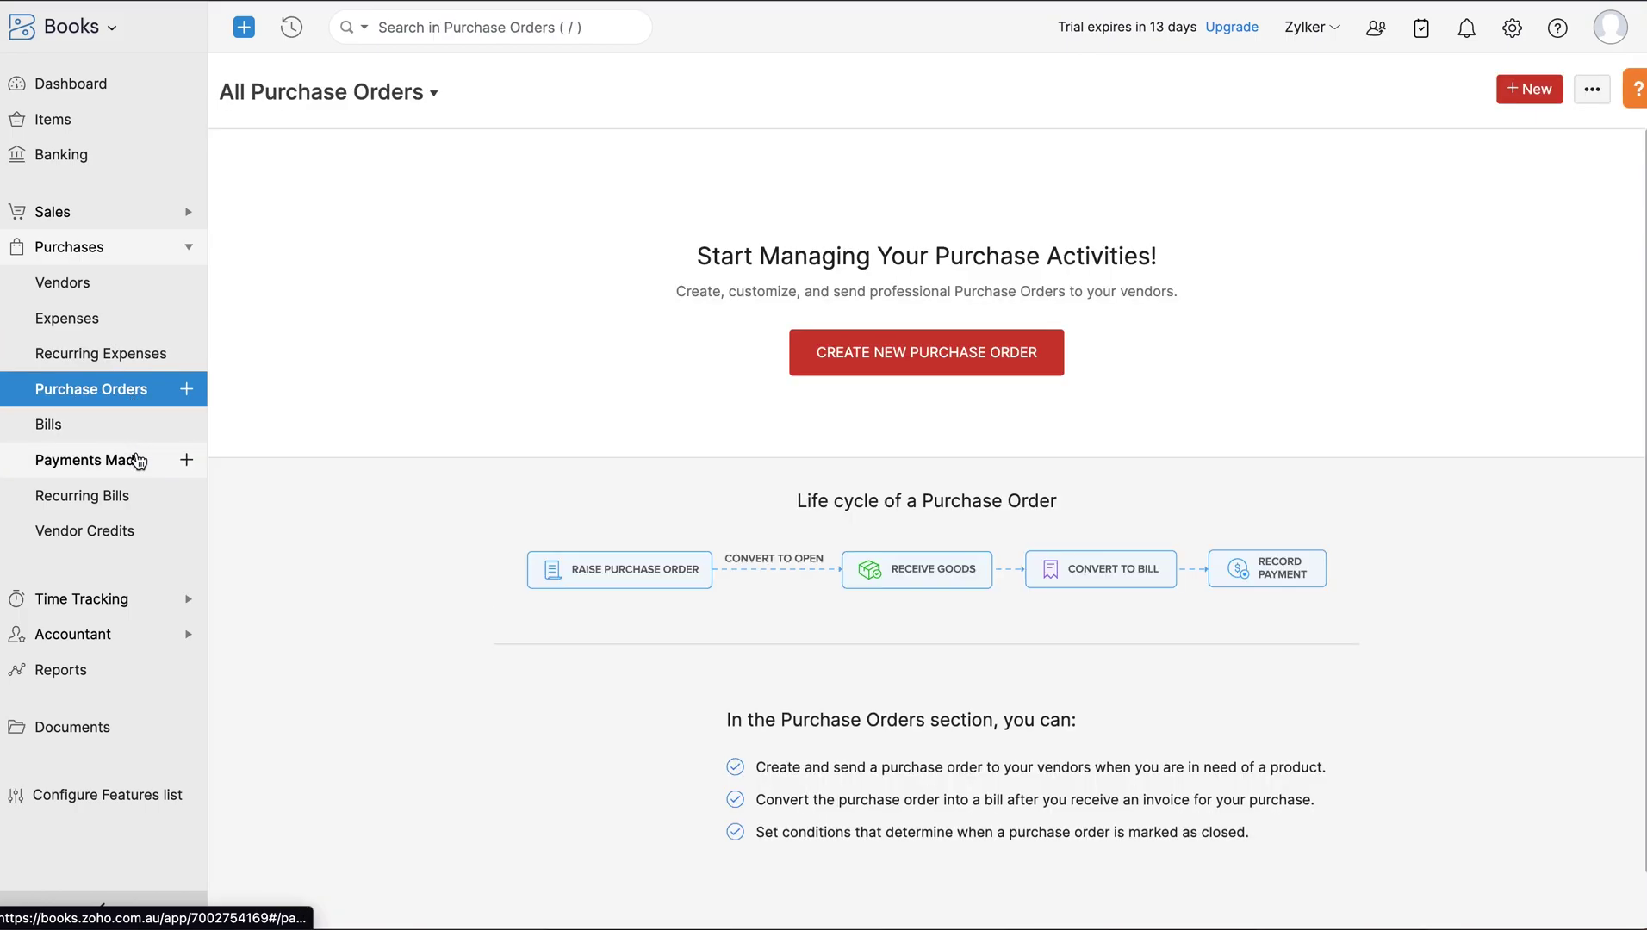
{"action": "left_click", "coordinate": [138, 459]}
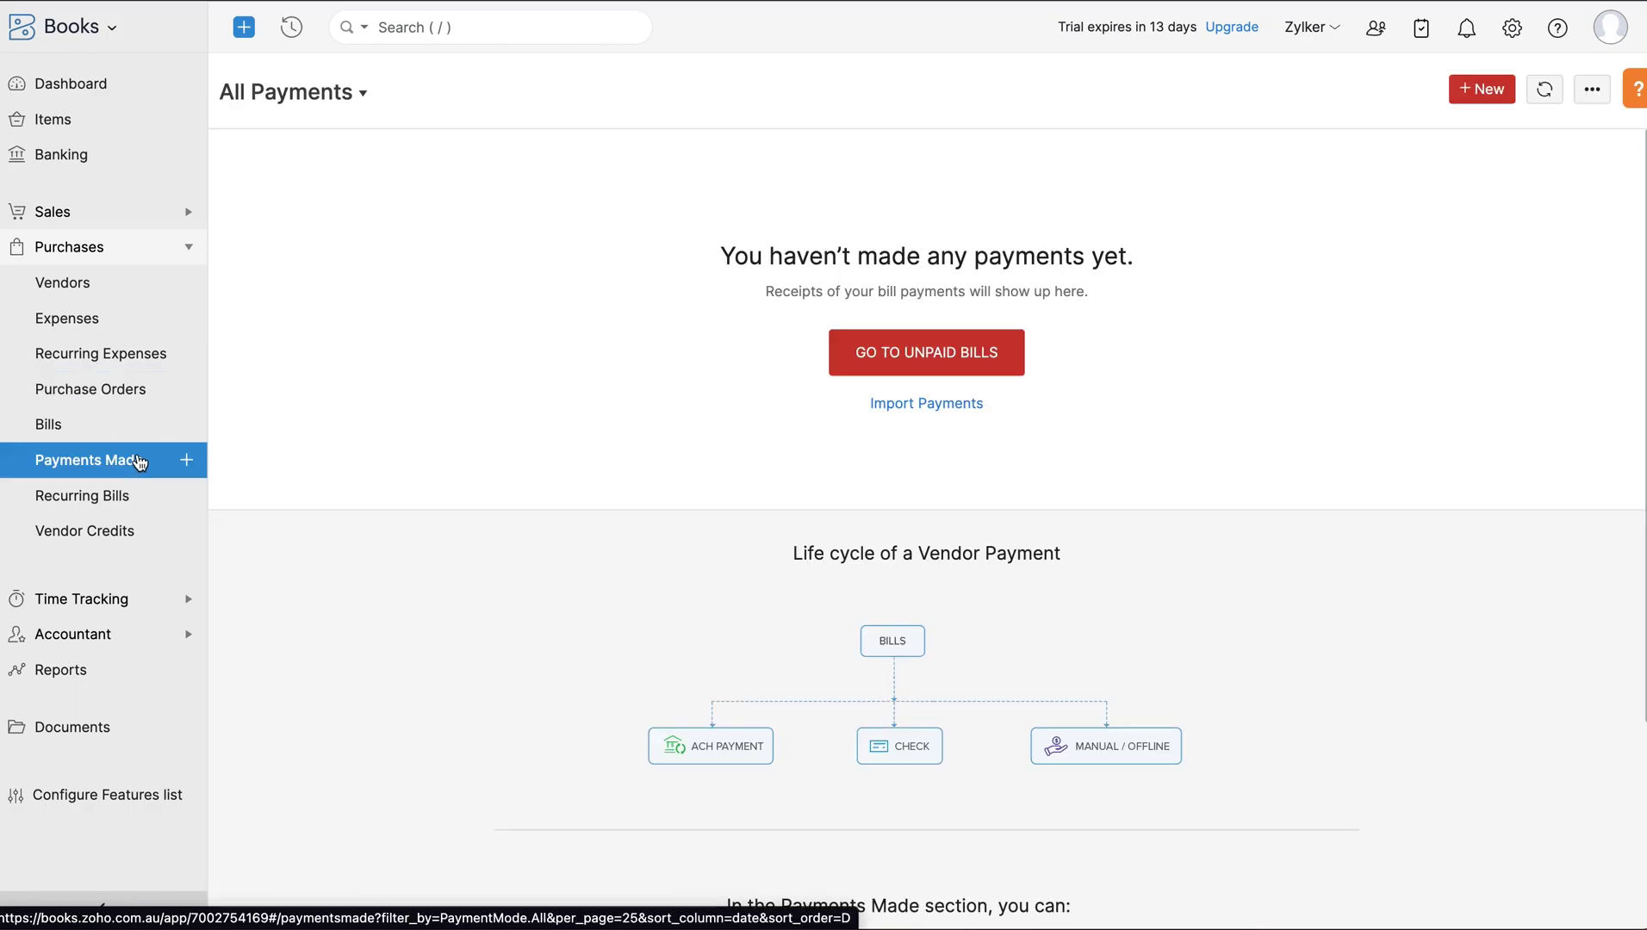
{"action": "left_click", "coordinate": [145, 493]}
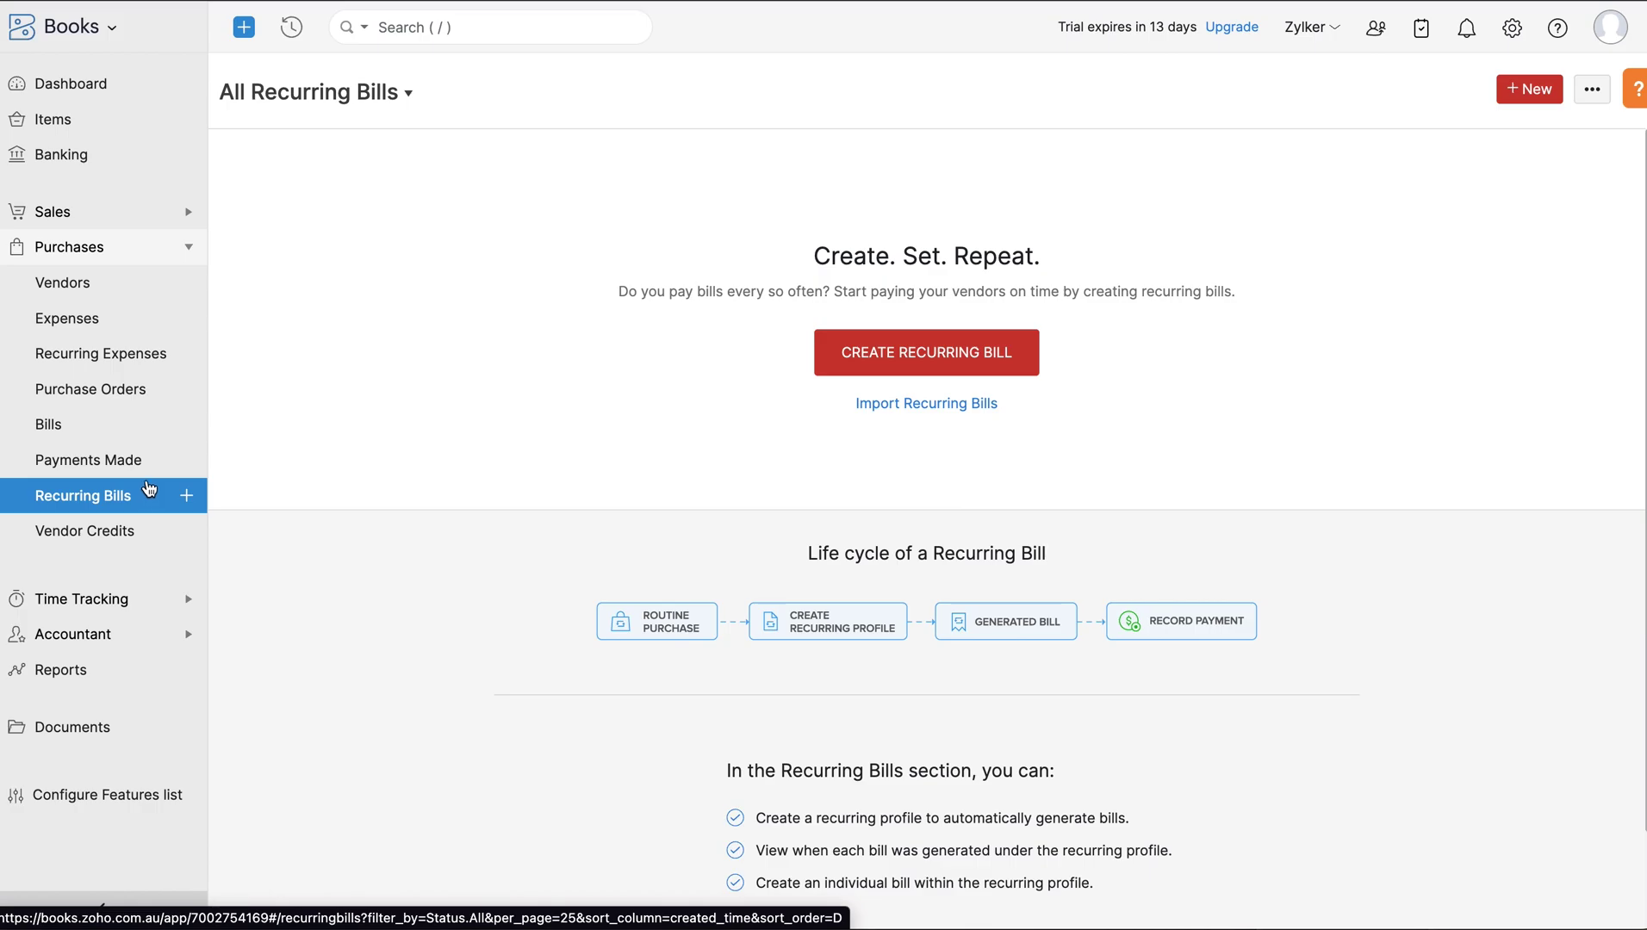
{"action": "left_click", "coordinate": [148, 531]}
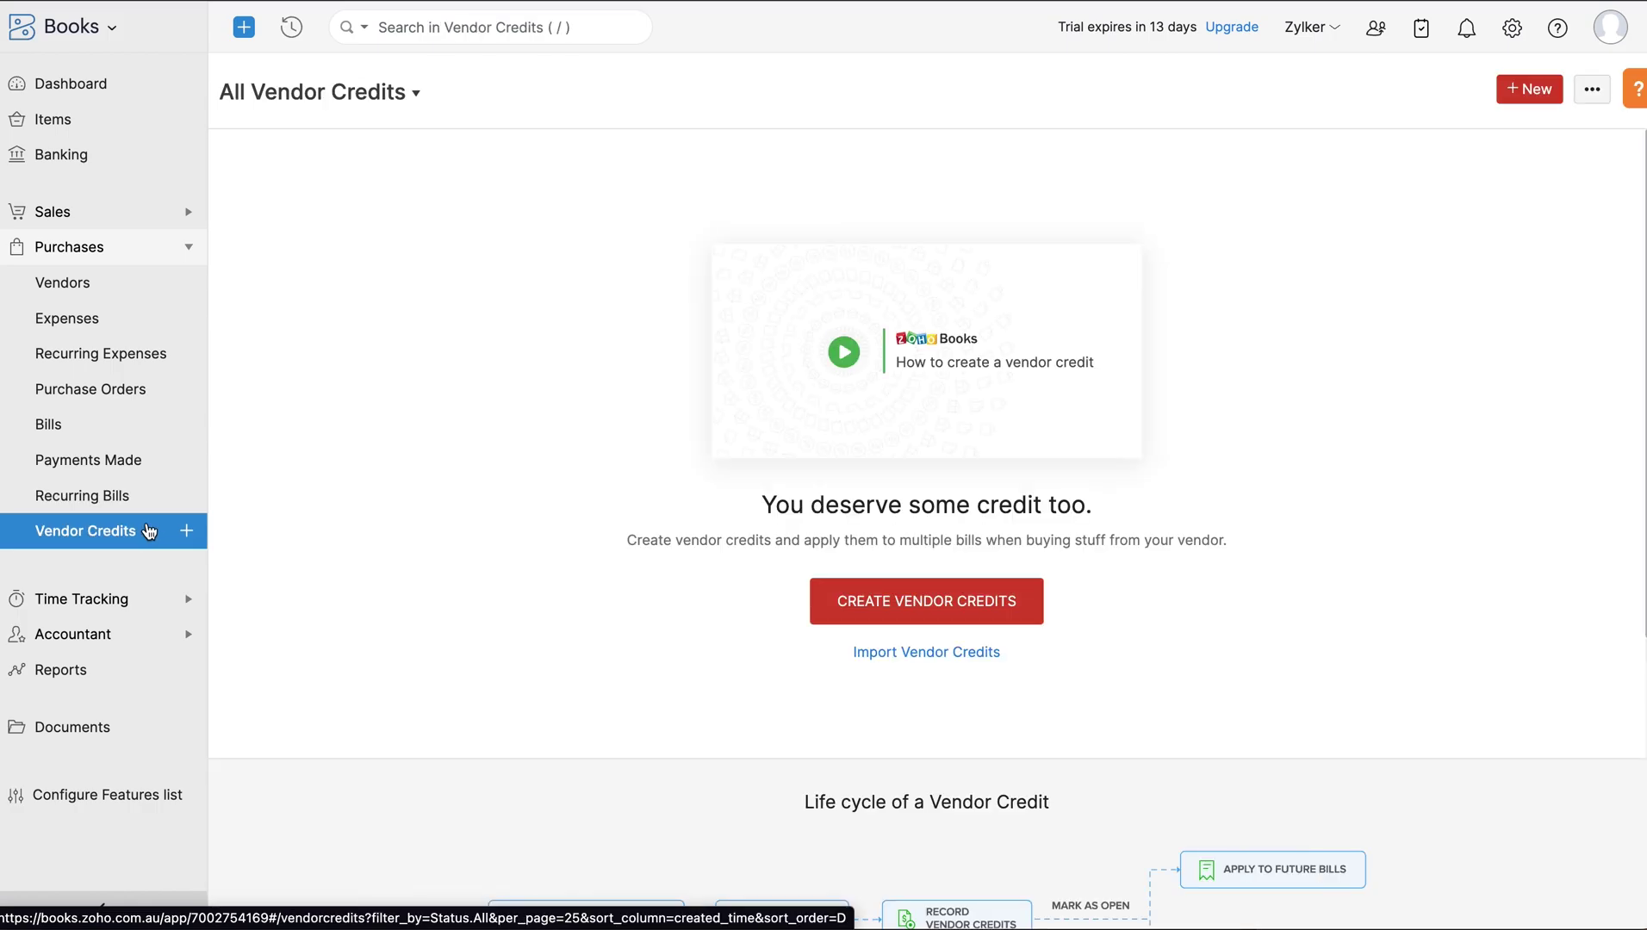
{"action": "left_click", "coordinate": [143, 600]}
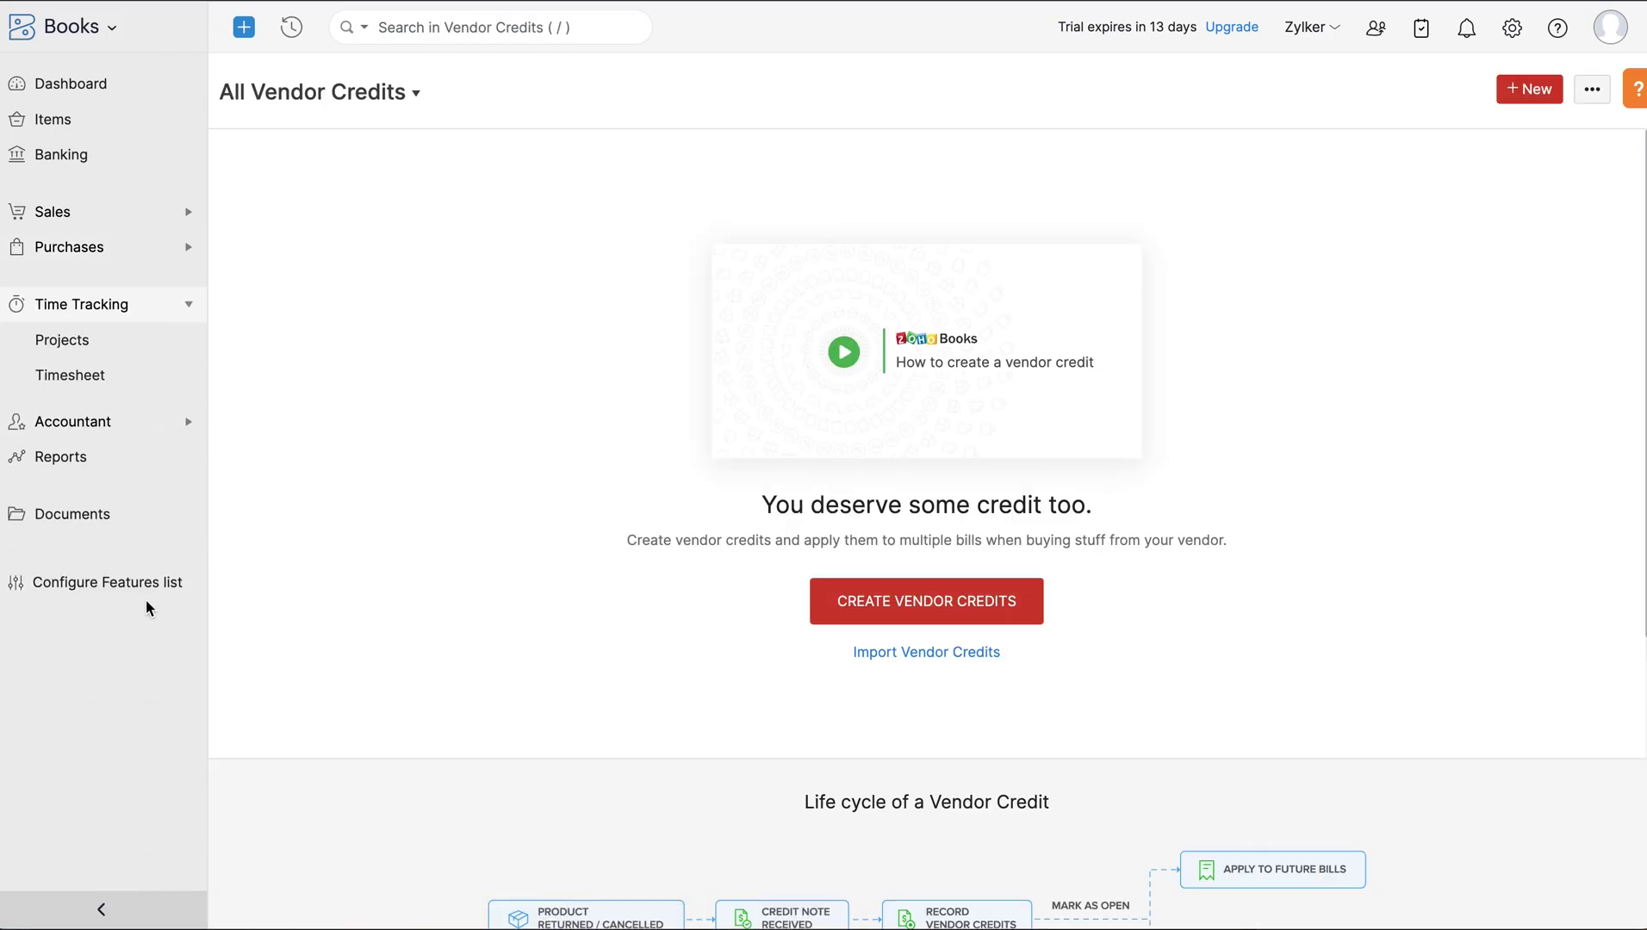
Step: Visit the Projects, Timesheet, Manual Journals and Bulk Update pages
{"action": "left_click", "coordinate": [149, 344]}
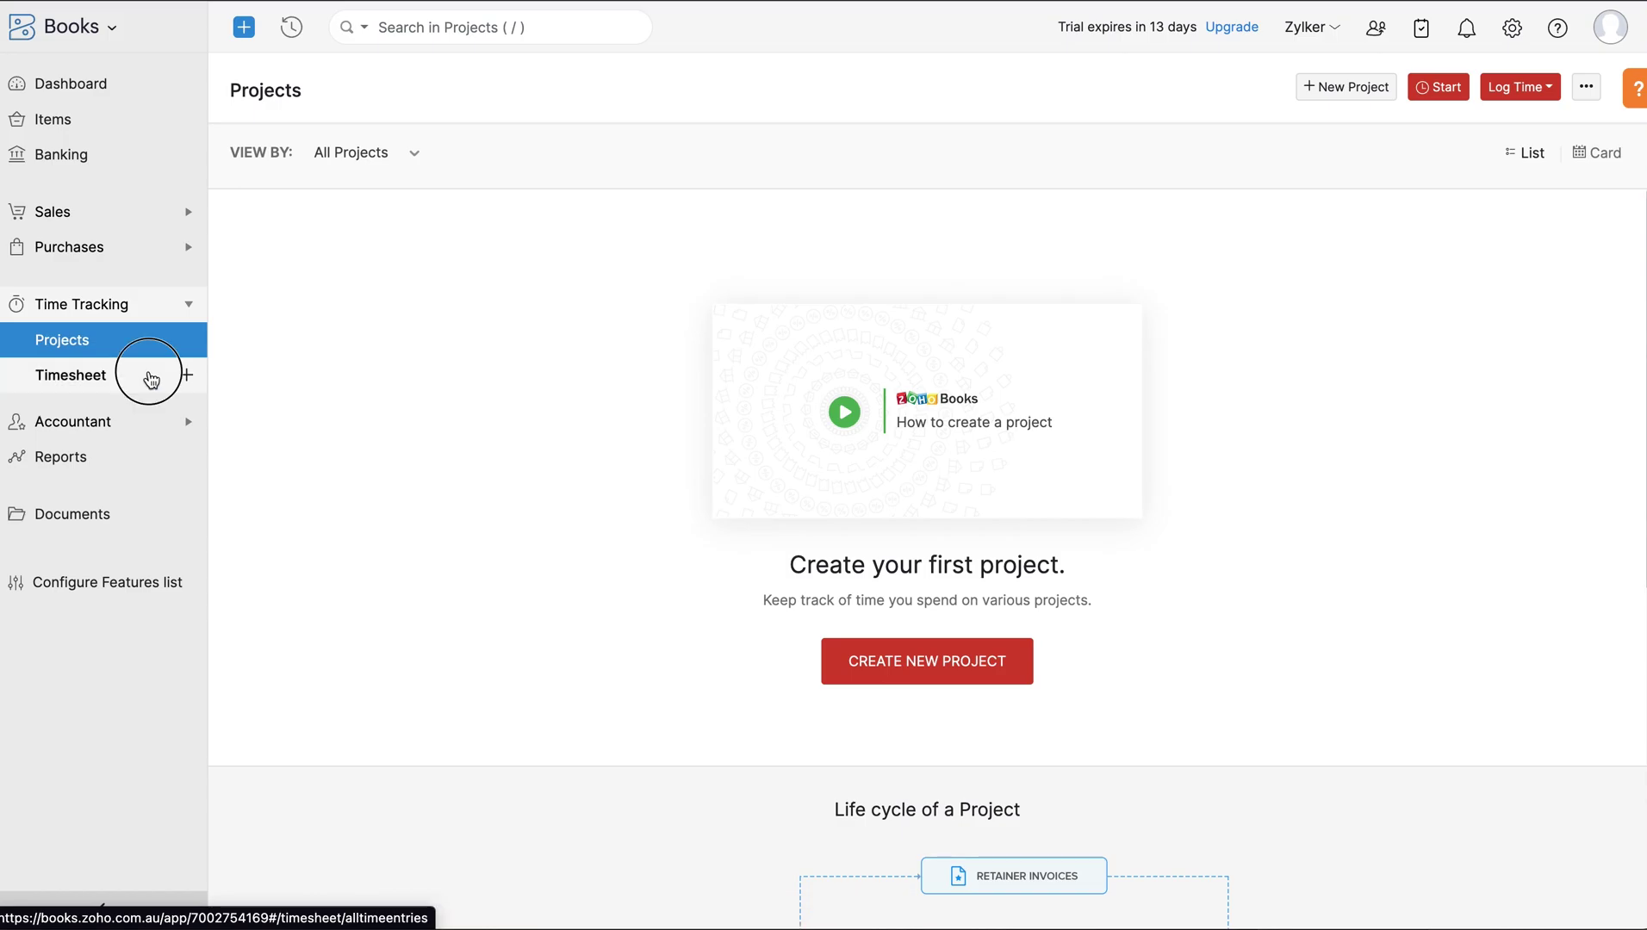
{"action": "left_click", "coordinate": [150, 376]}
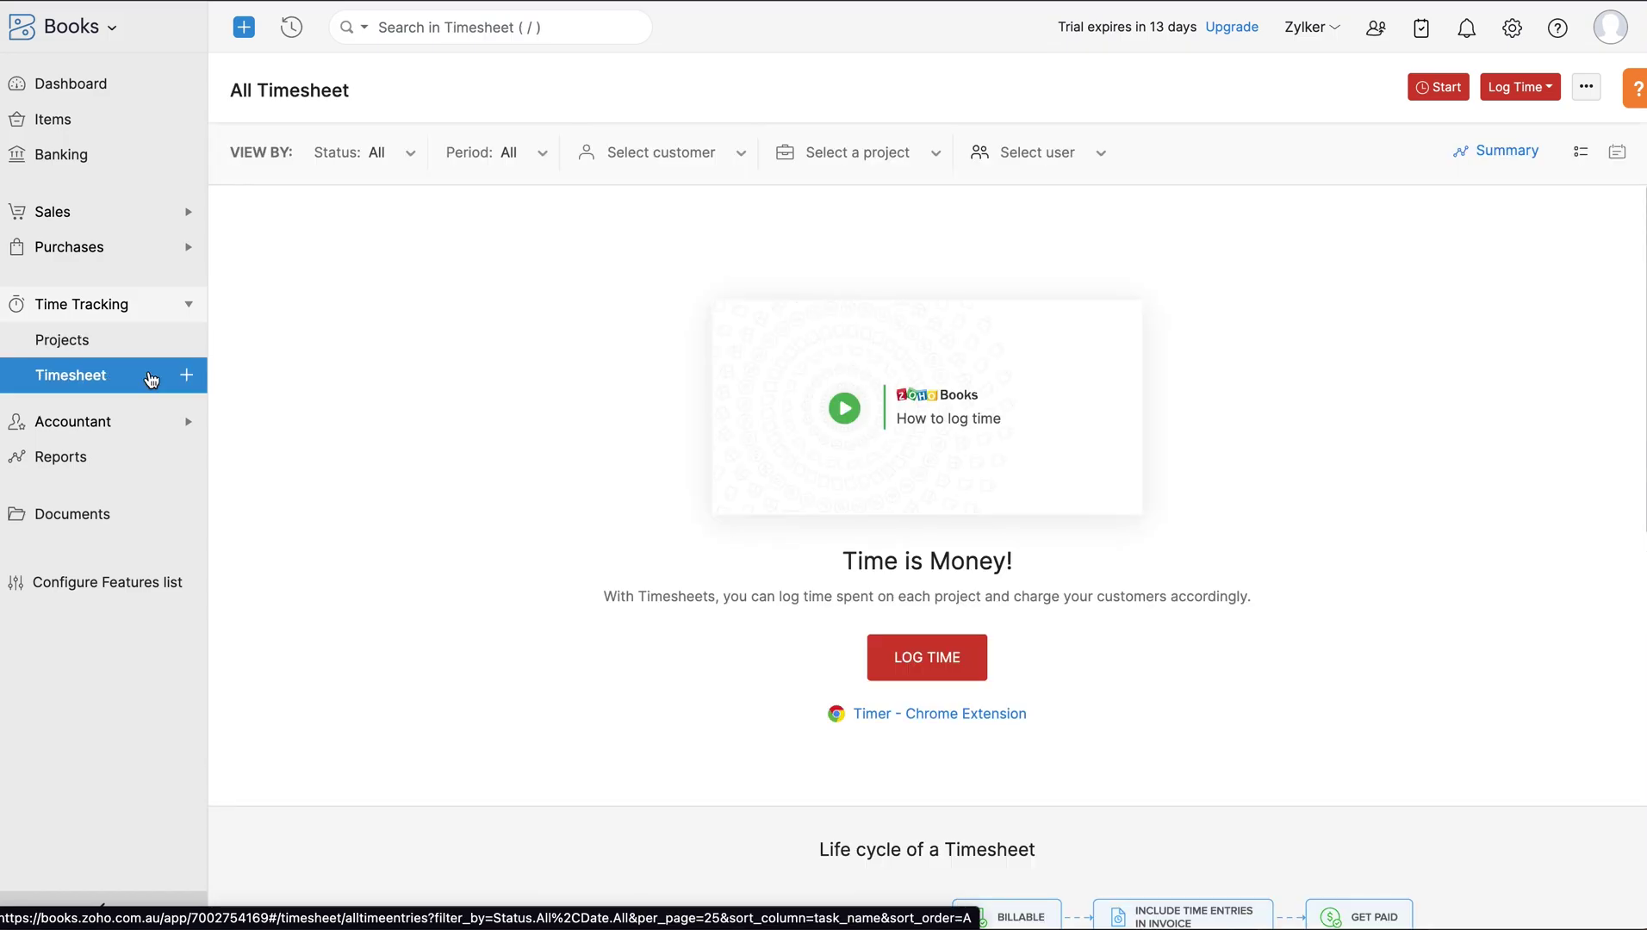
{"action": "left_click", "coordinate": [152, 421]}
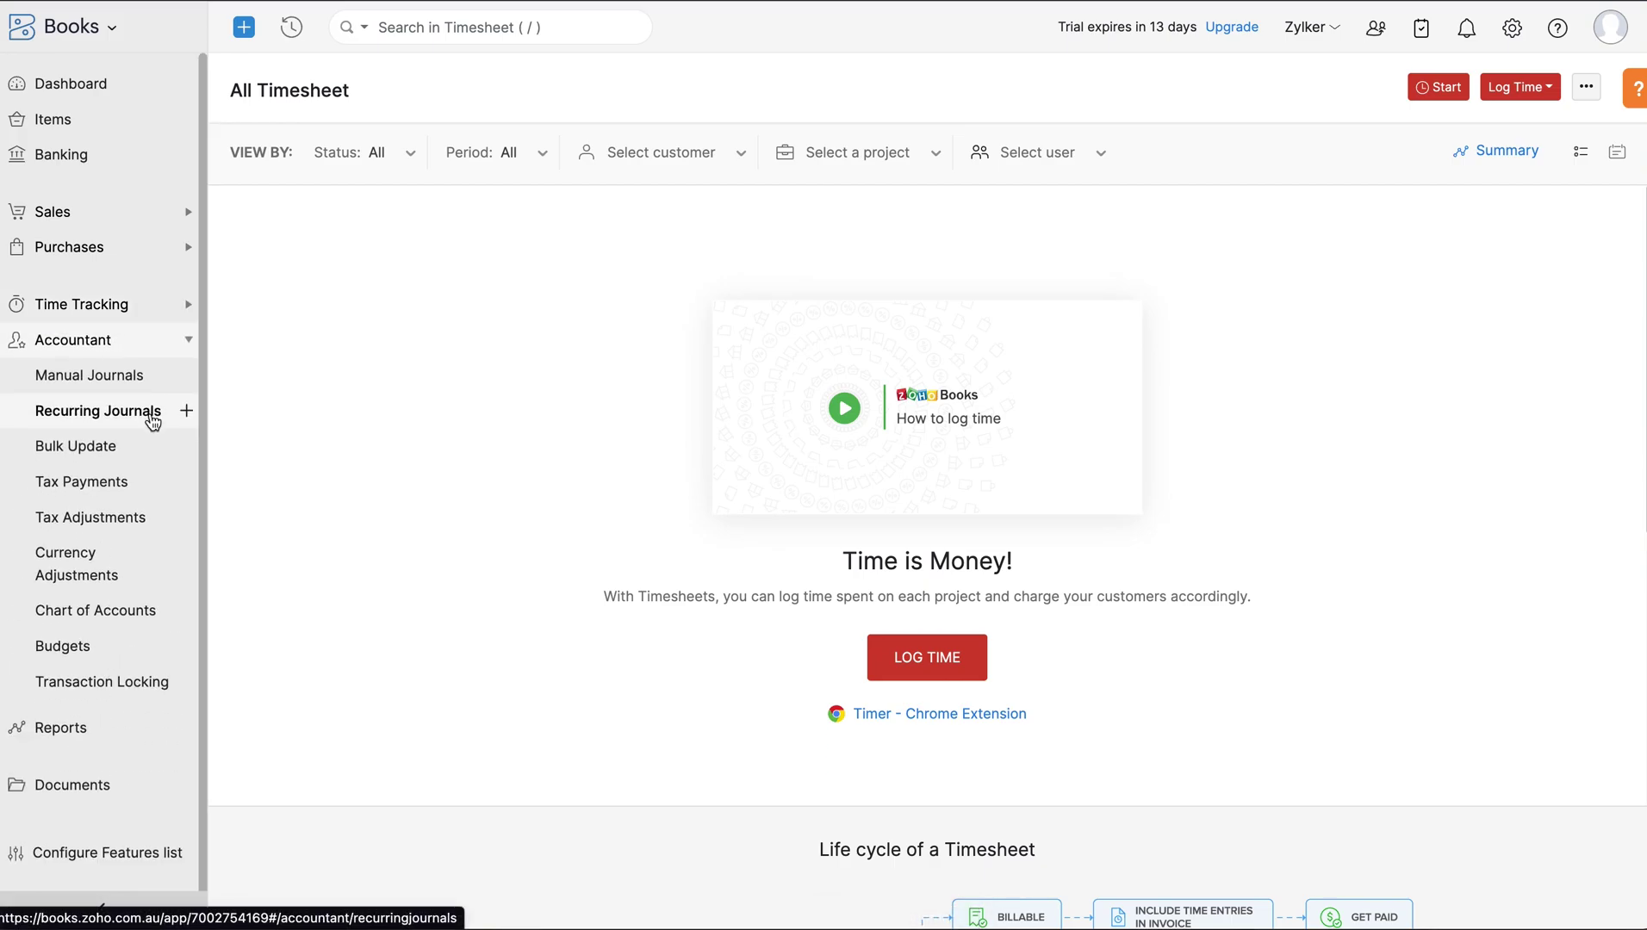
{"action": "left_click", "coordinate": [156, 373]}
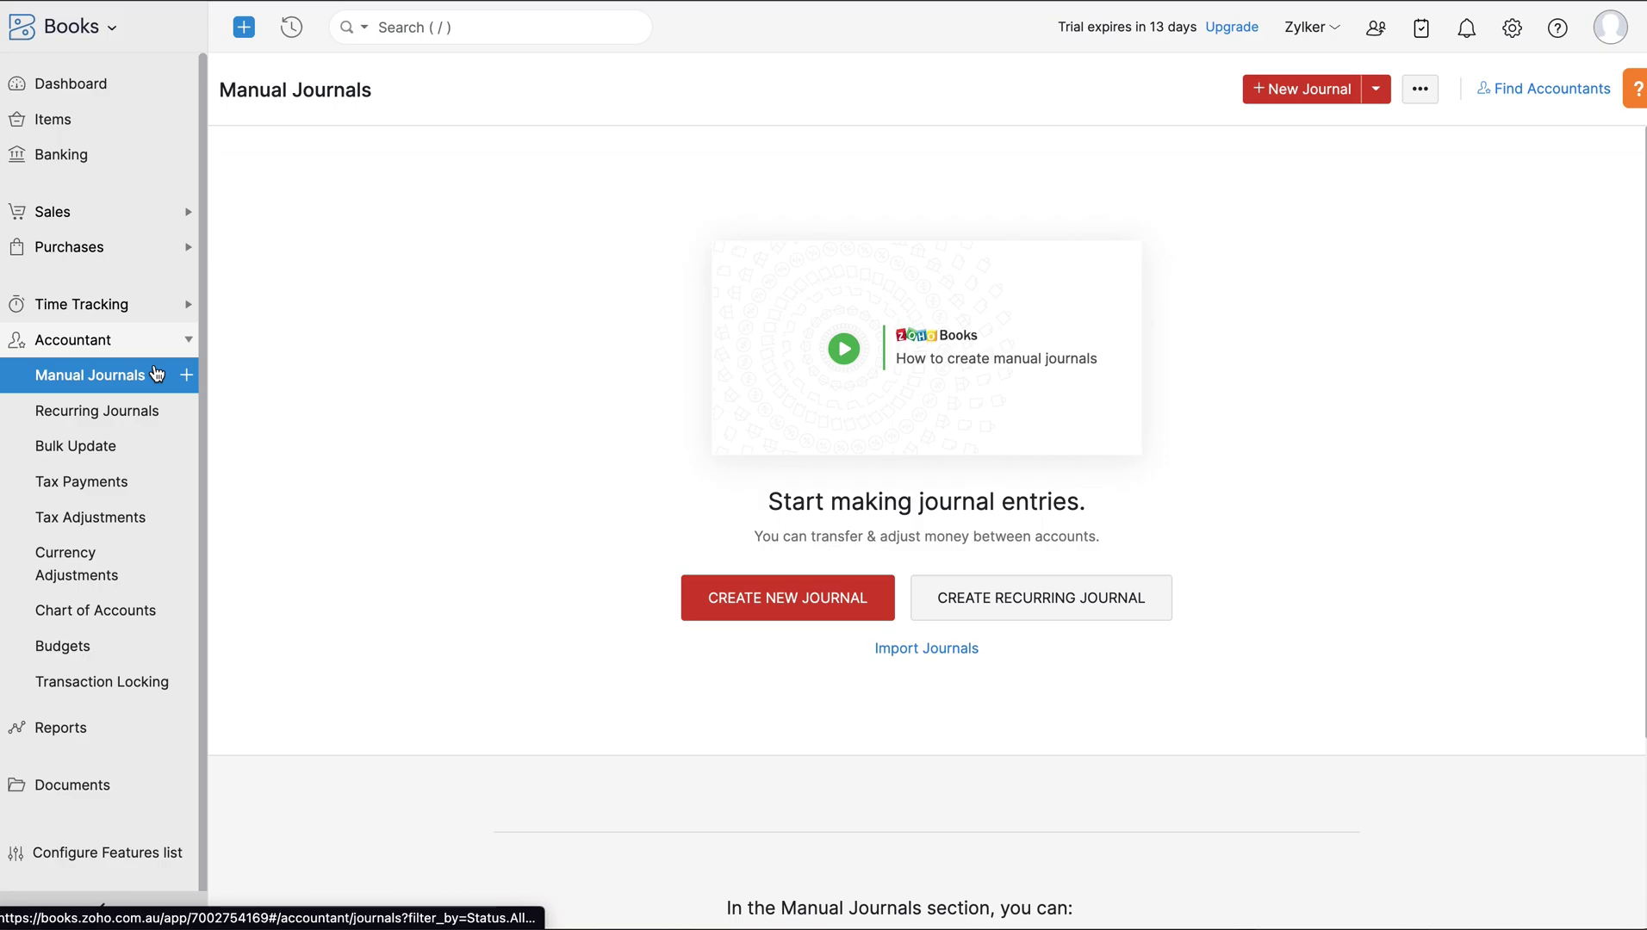
{"action": "left_click", "coordinate": [157, 457]}
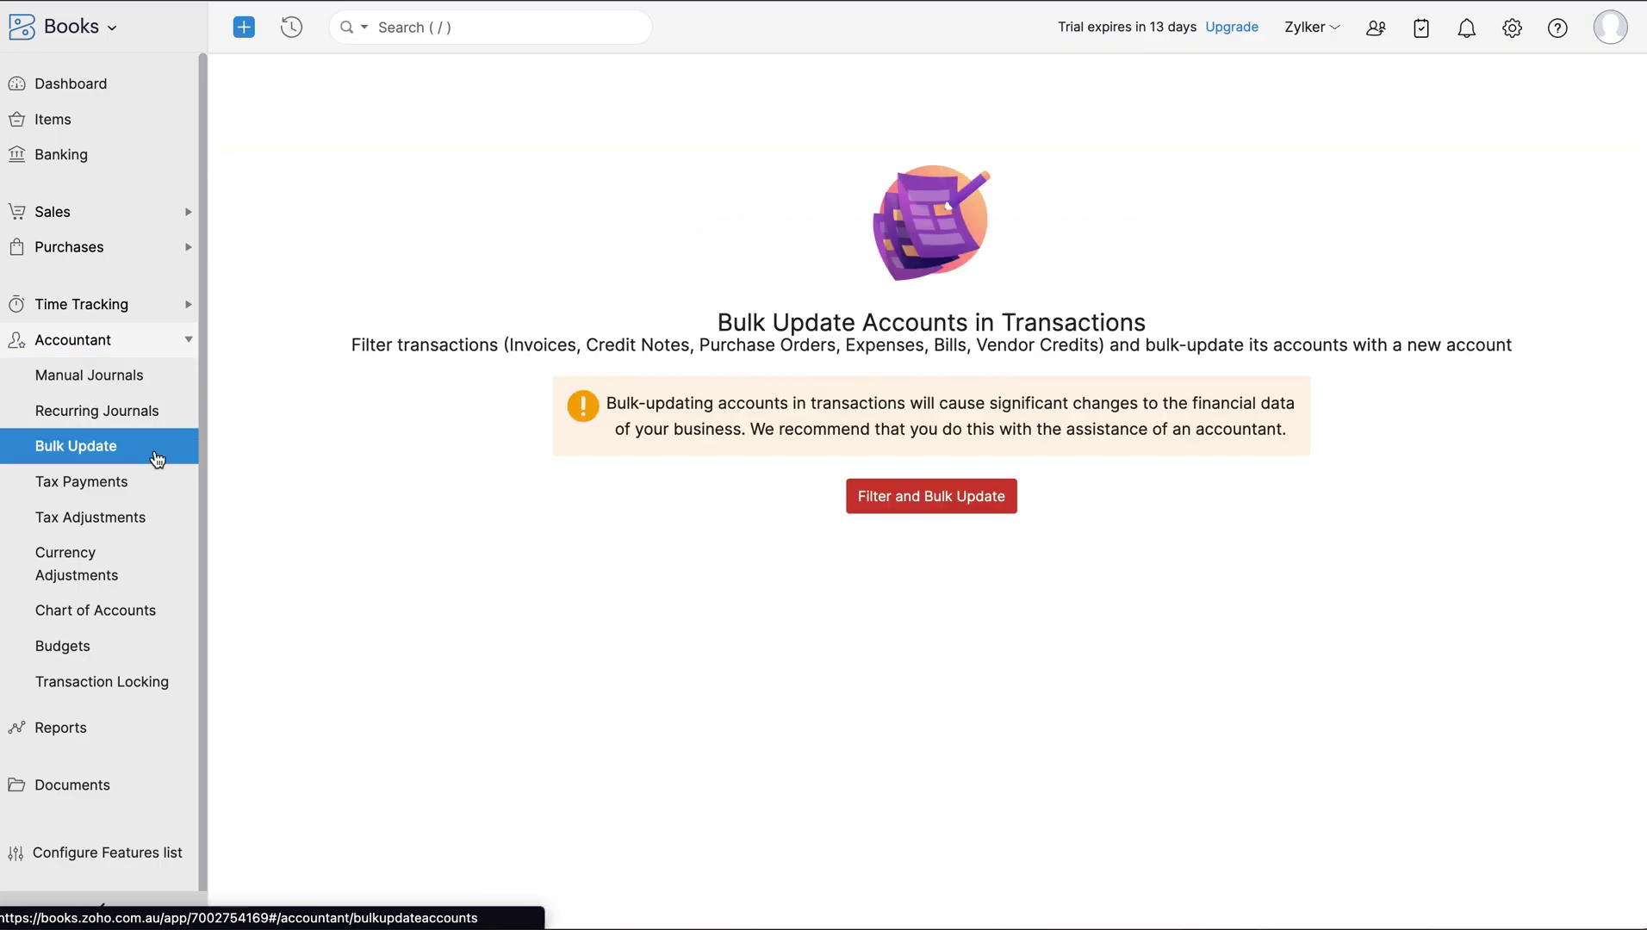
Step: Visit Currency Adjustments, Chart of Accounts, Budgets, Transaction Locking, Tax Payments, Tax Adjustments, then Reports
{"action": "left_click", "coordinate": [148, 569]}
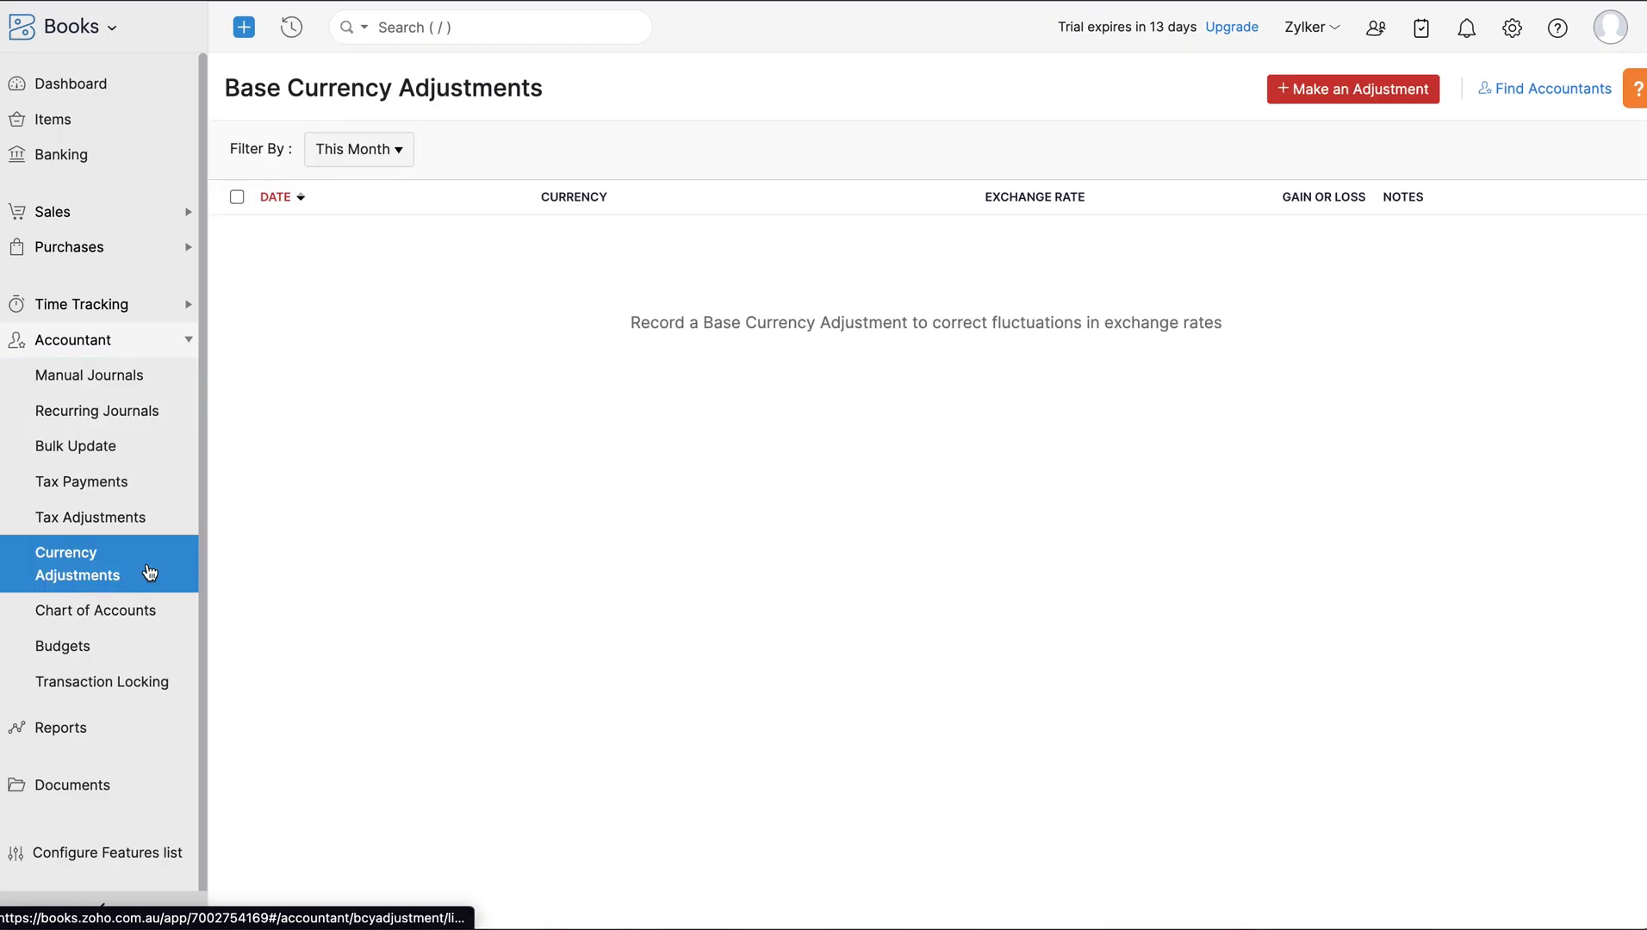
{"action": "left_click", "coordinate": [146, 622]}
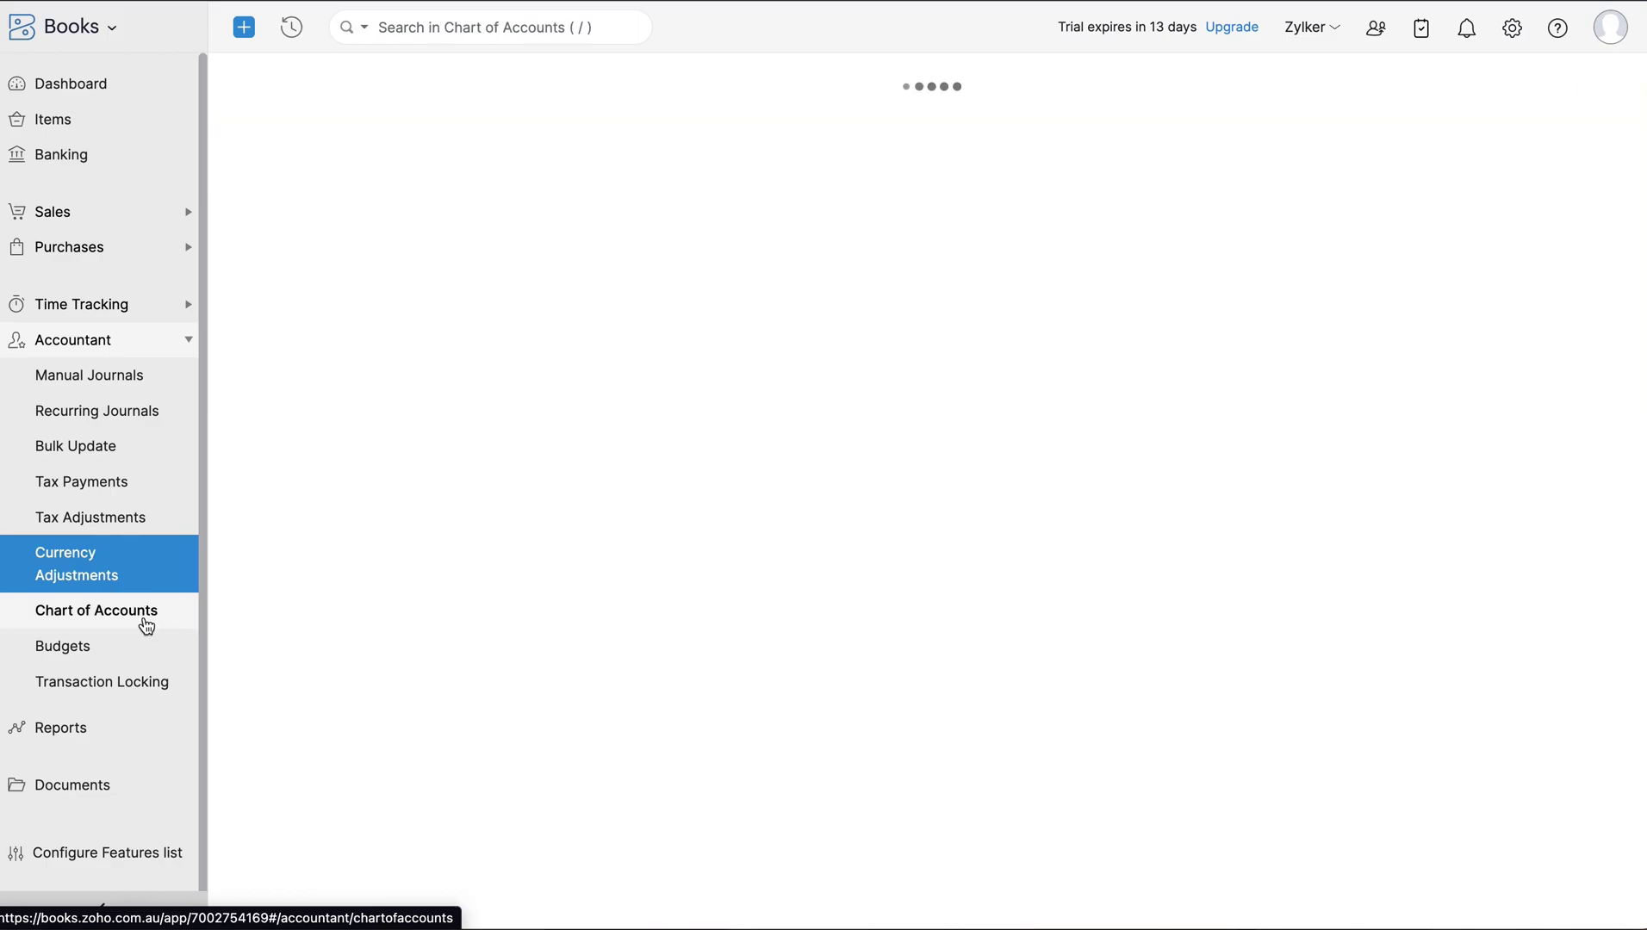
{"action": "left_click", "coordinate": [144, 660]}
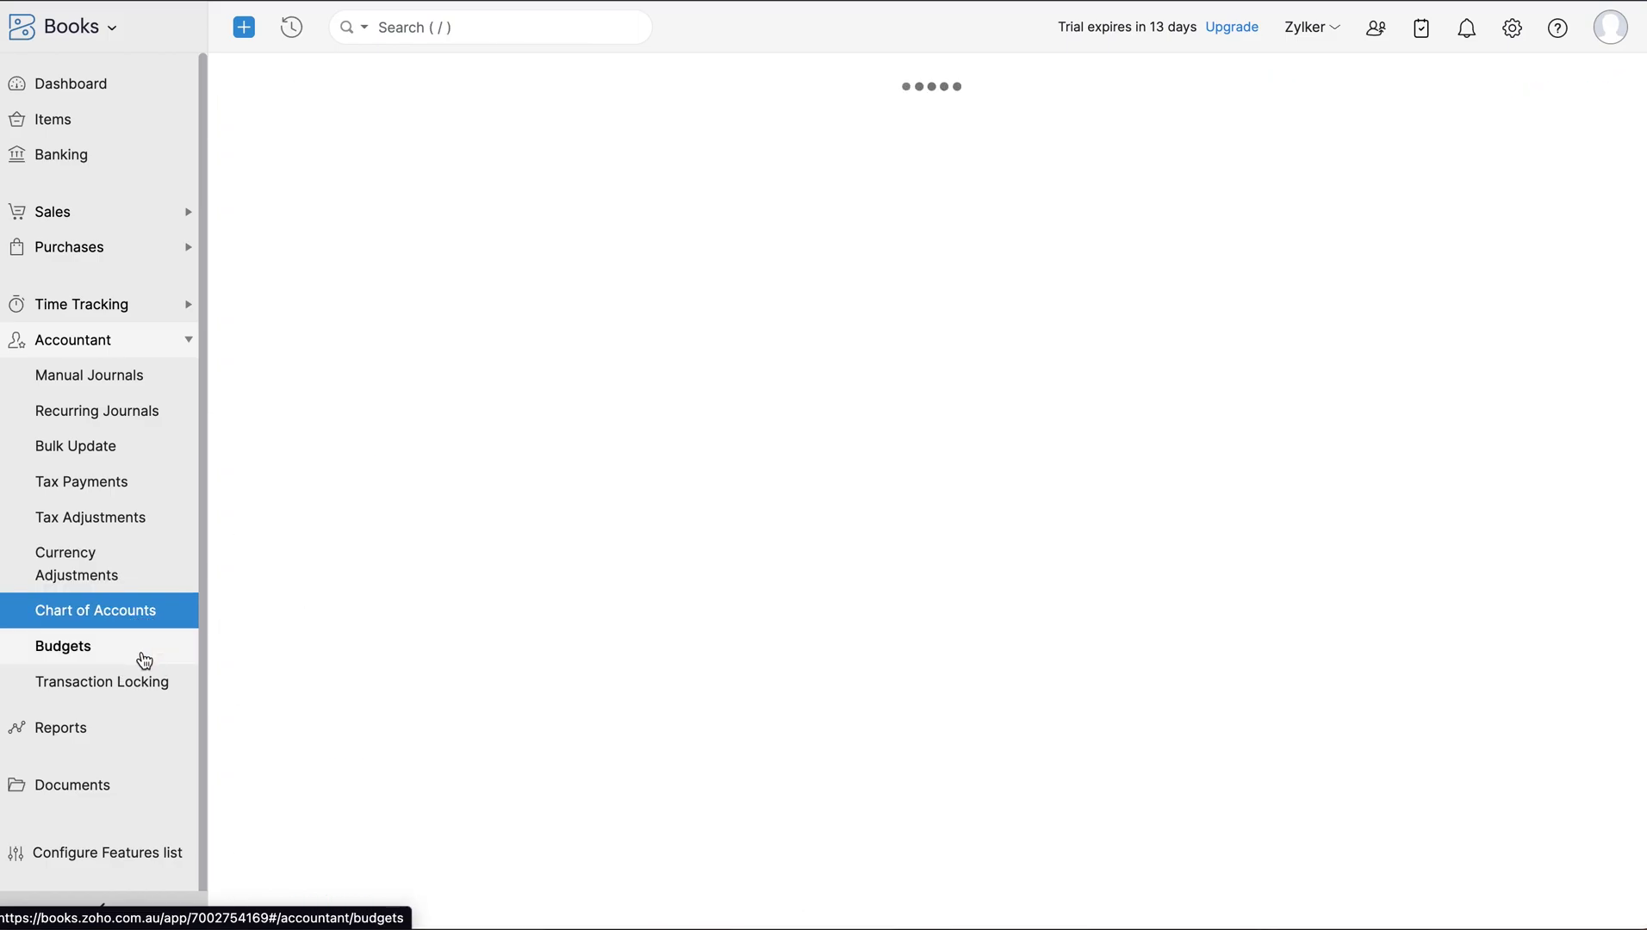
{"action": "left_click", "coordinate": [143, 701]}
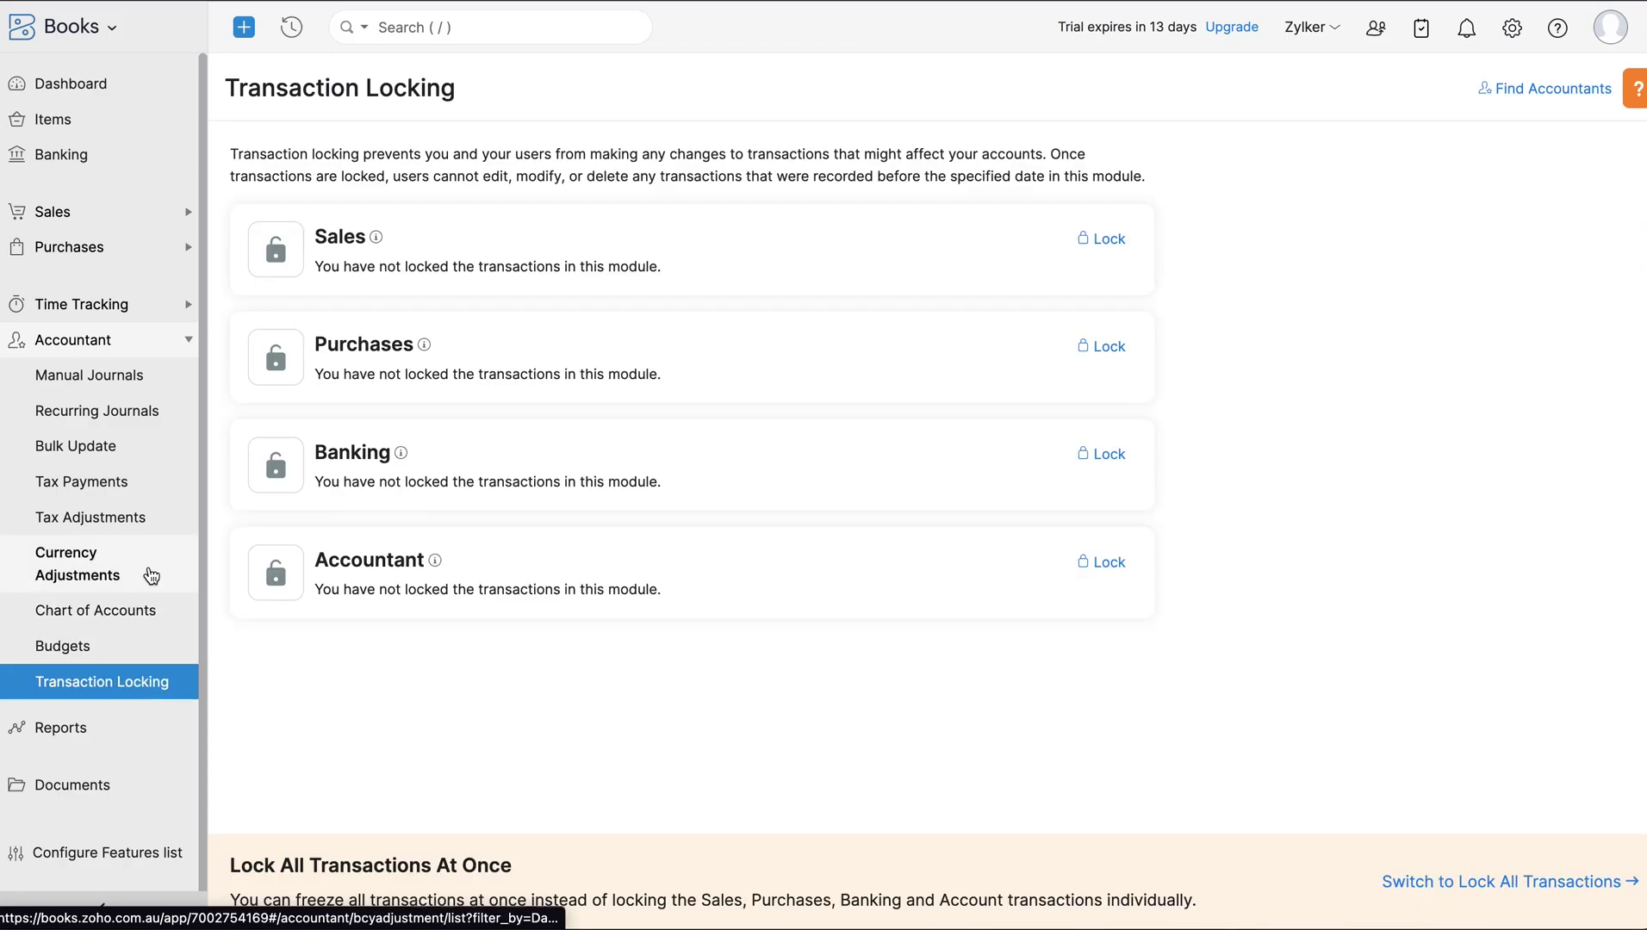
{"action": "left_click", "coordinate": [158, 483]}
{"action": "left_click", "coordinate": [165, 519]}
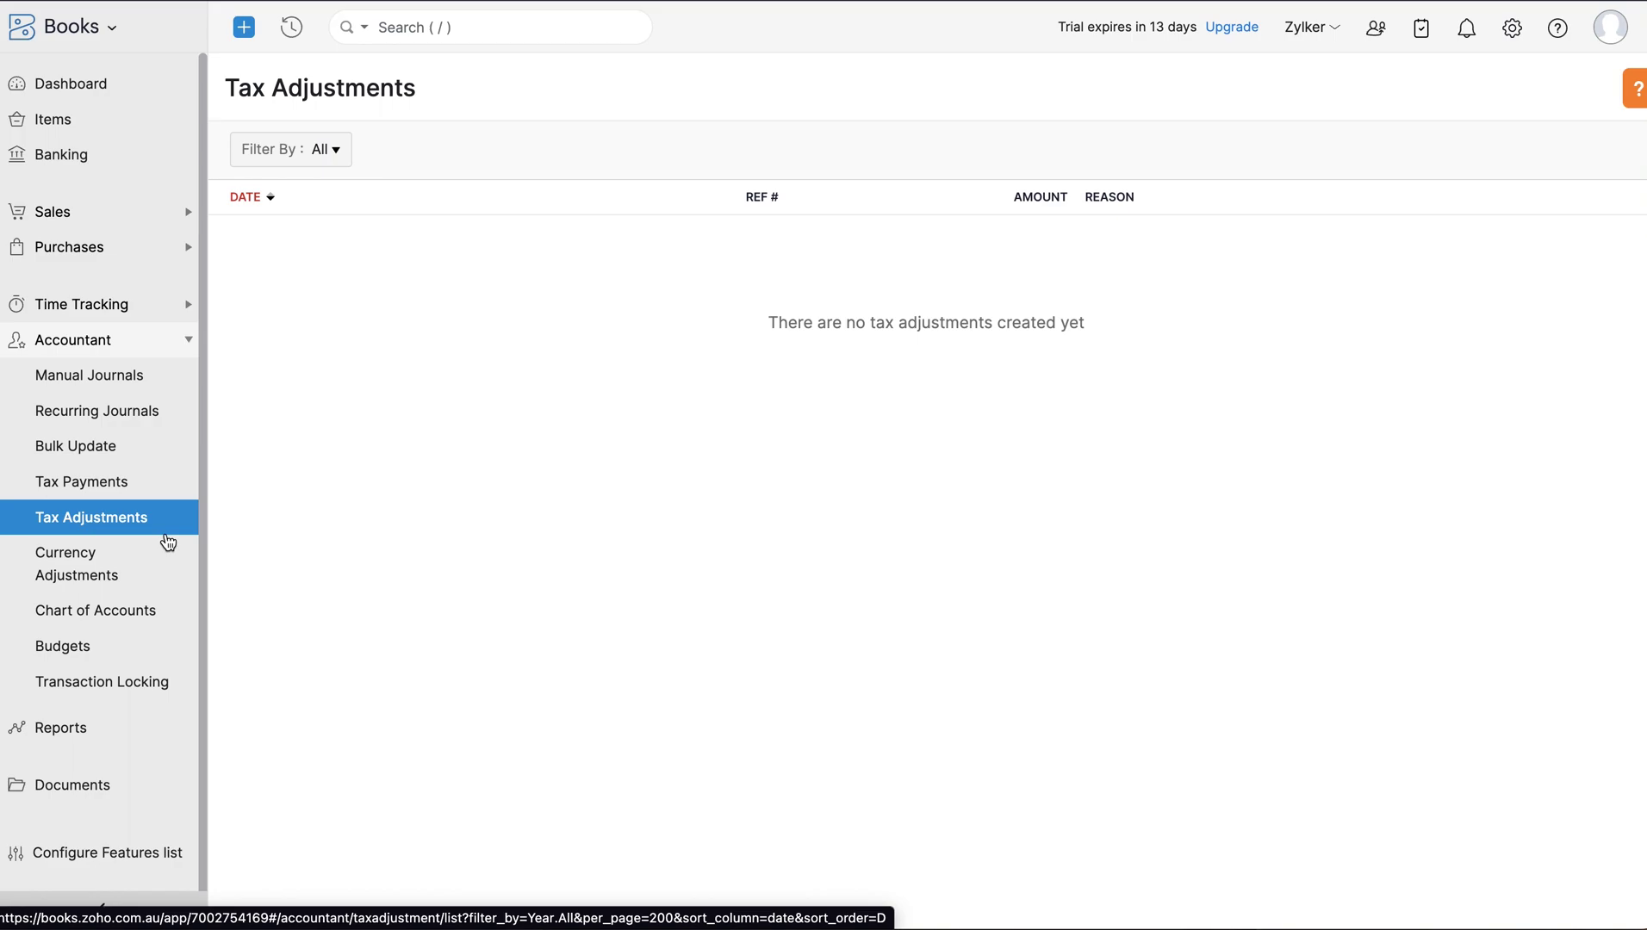
{"action": "left_click", "coordinate": [135, 723]}
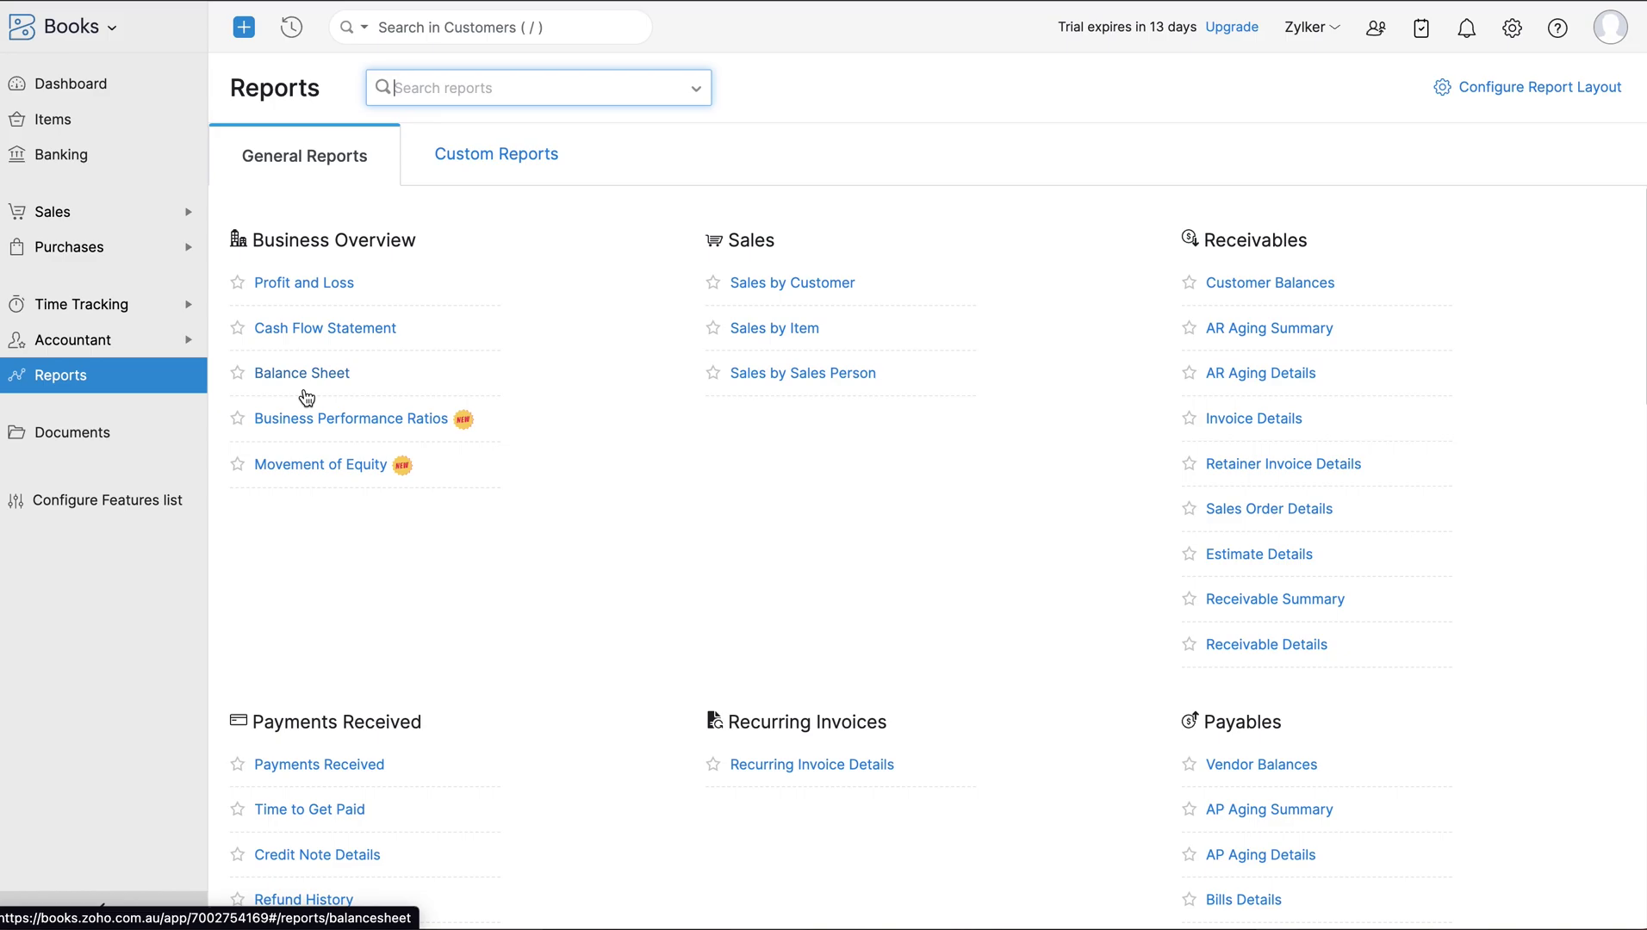
{"action": "scroll", "coordinate": [315, 346], "scroll_direction": "down", "scroll_amount": 15}
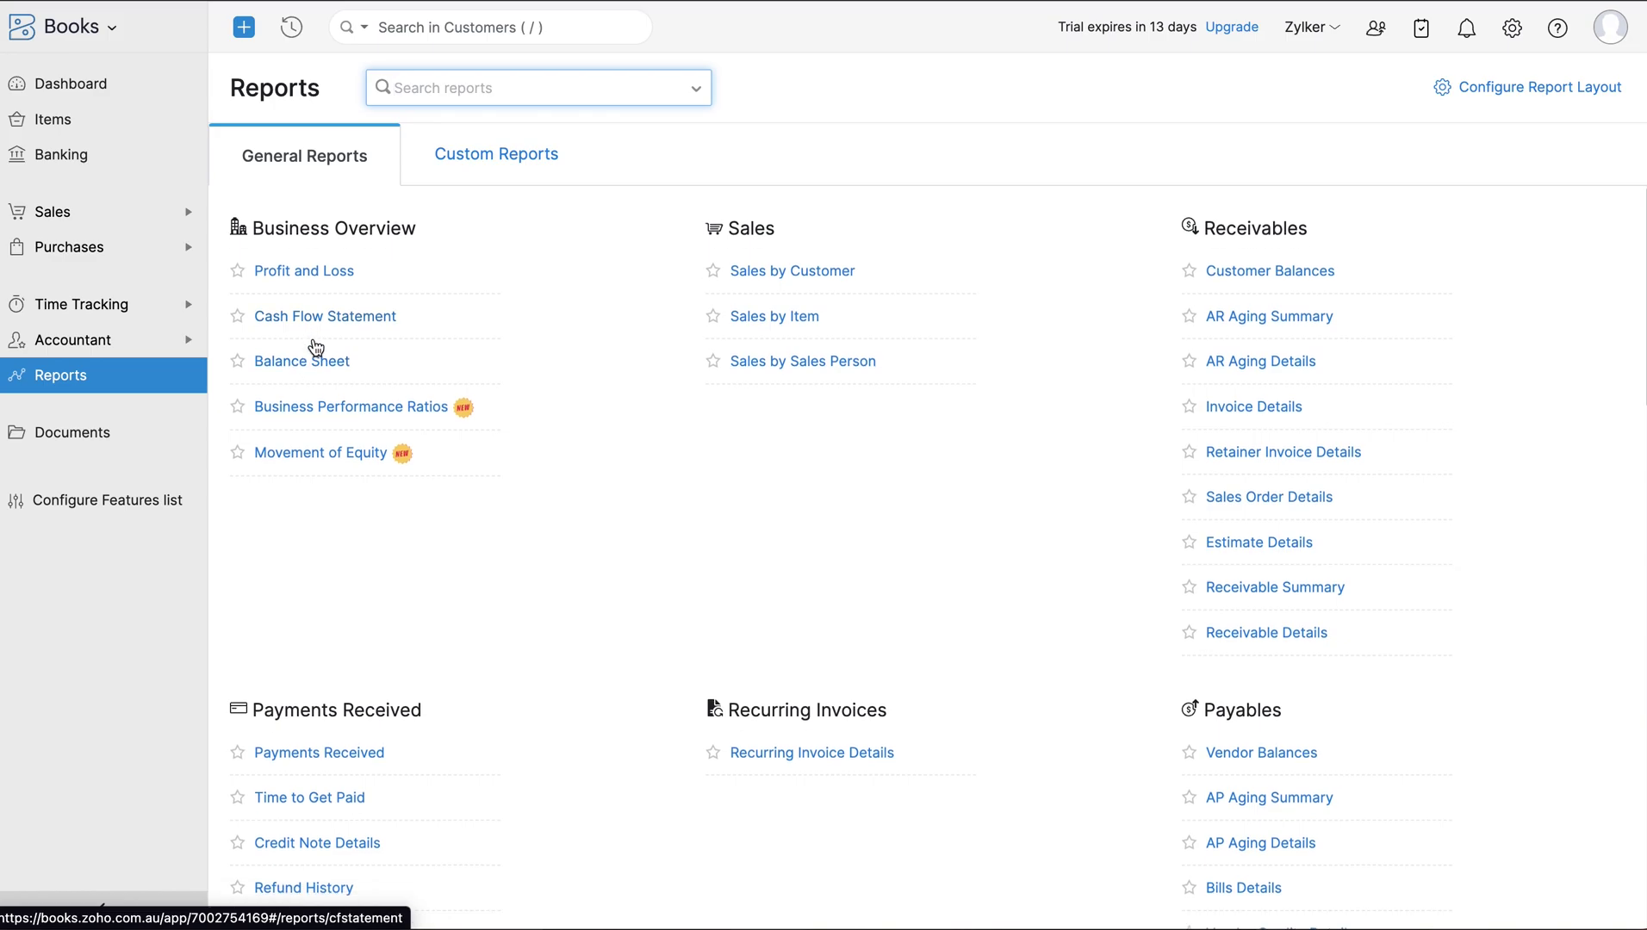
{"action": "scroll", "coordinate": [317, 345], "scroll_direction": "up", "scroll_amount": 15}
{"action": "scroll", "coordinate": [317, 344], "scroll_direction": "up", "scroll_amount": 6}
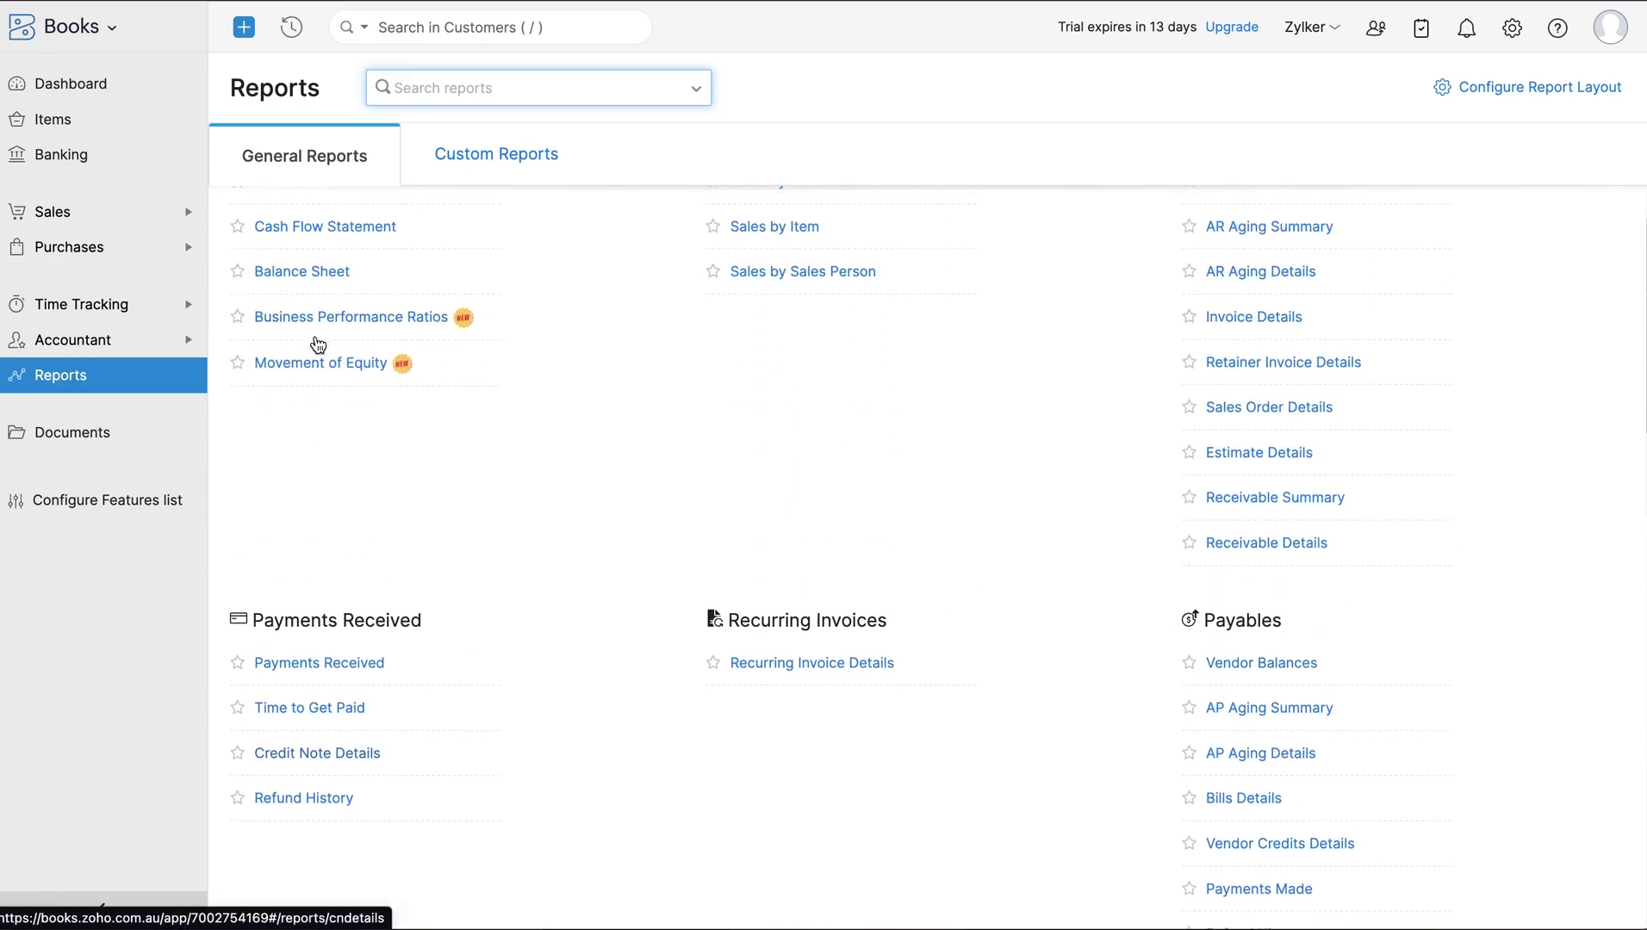
{"action": "left_click", "coordinate": [301, 373]}
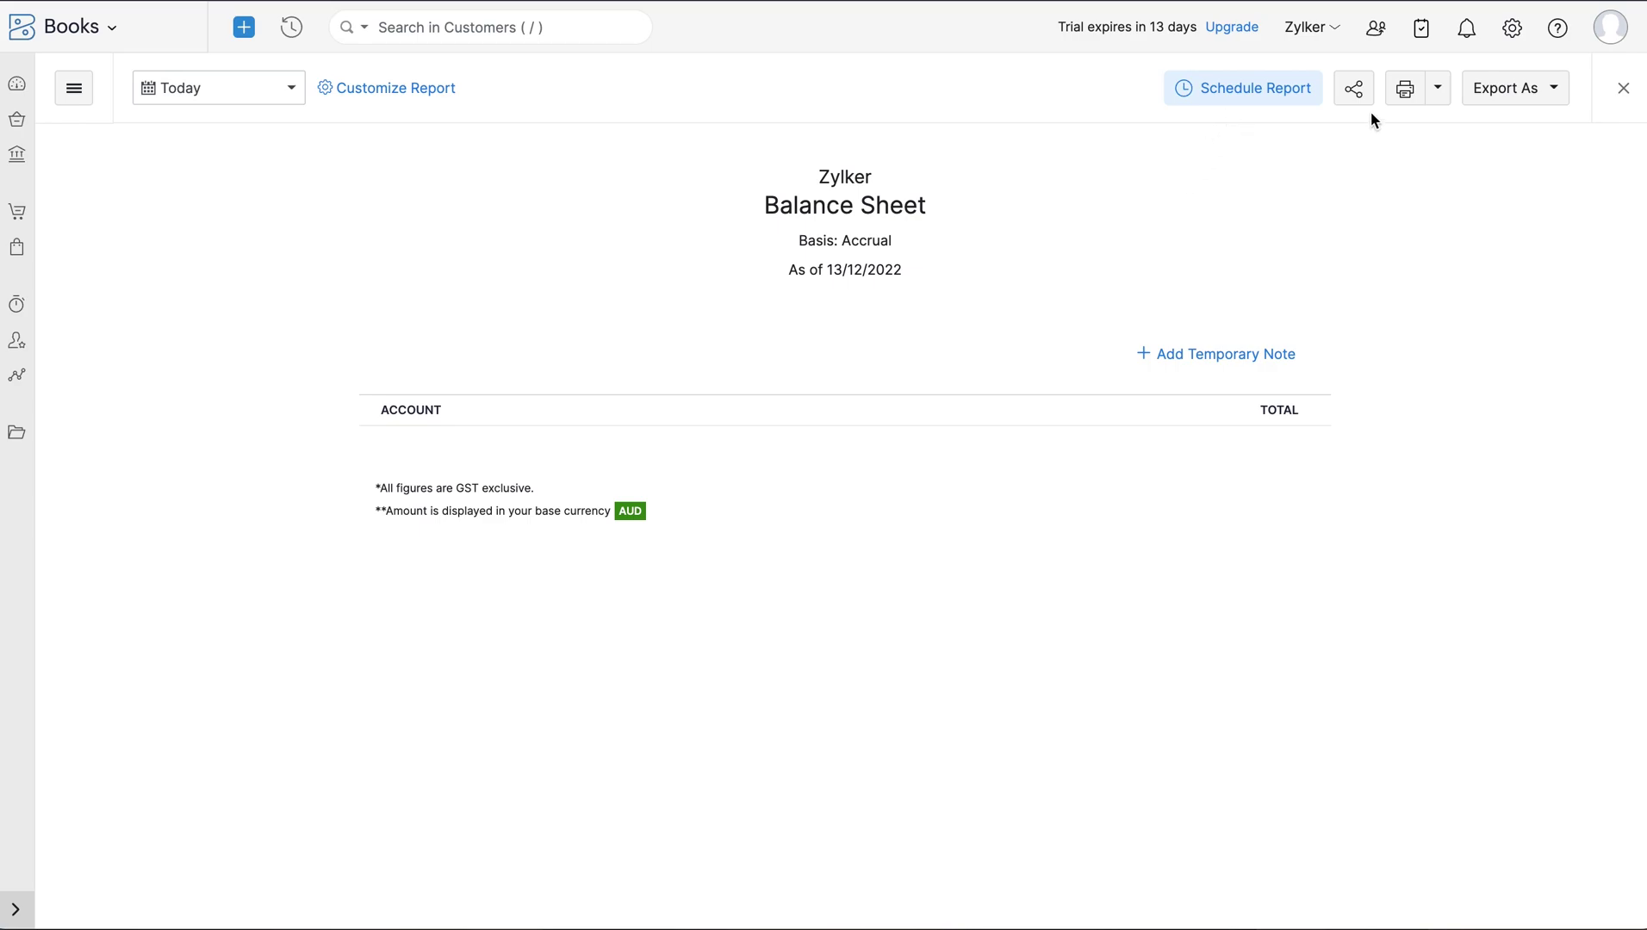
{"action": "left_click", "coordinate": [1543, 96]}
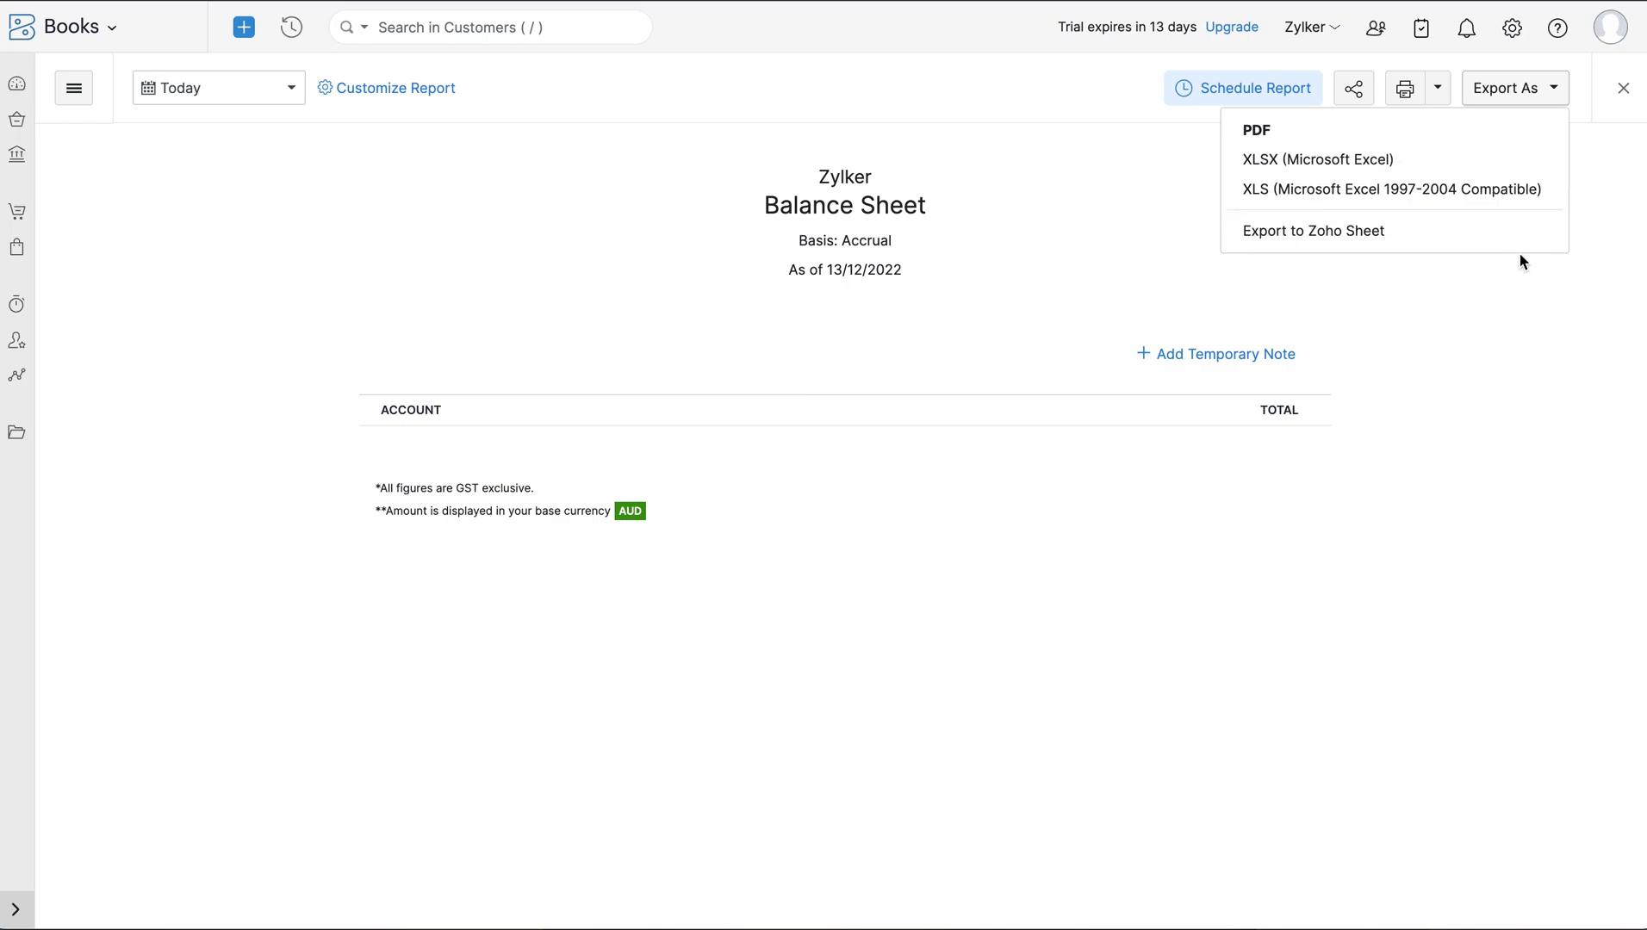
{"action": "left_click", "coordinate": [1518, 280]}
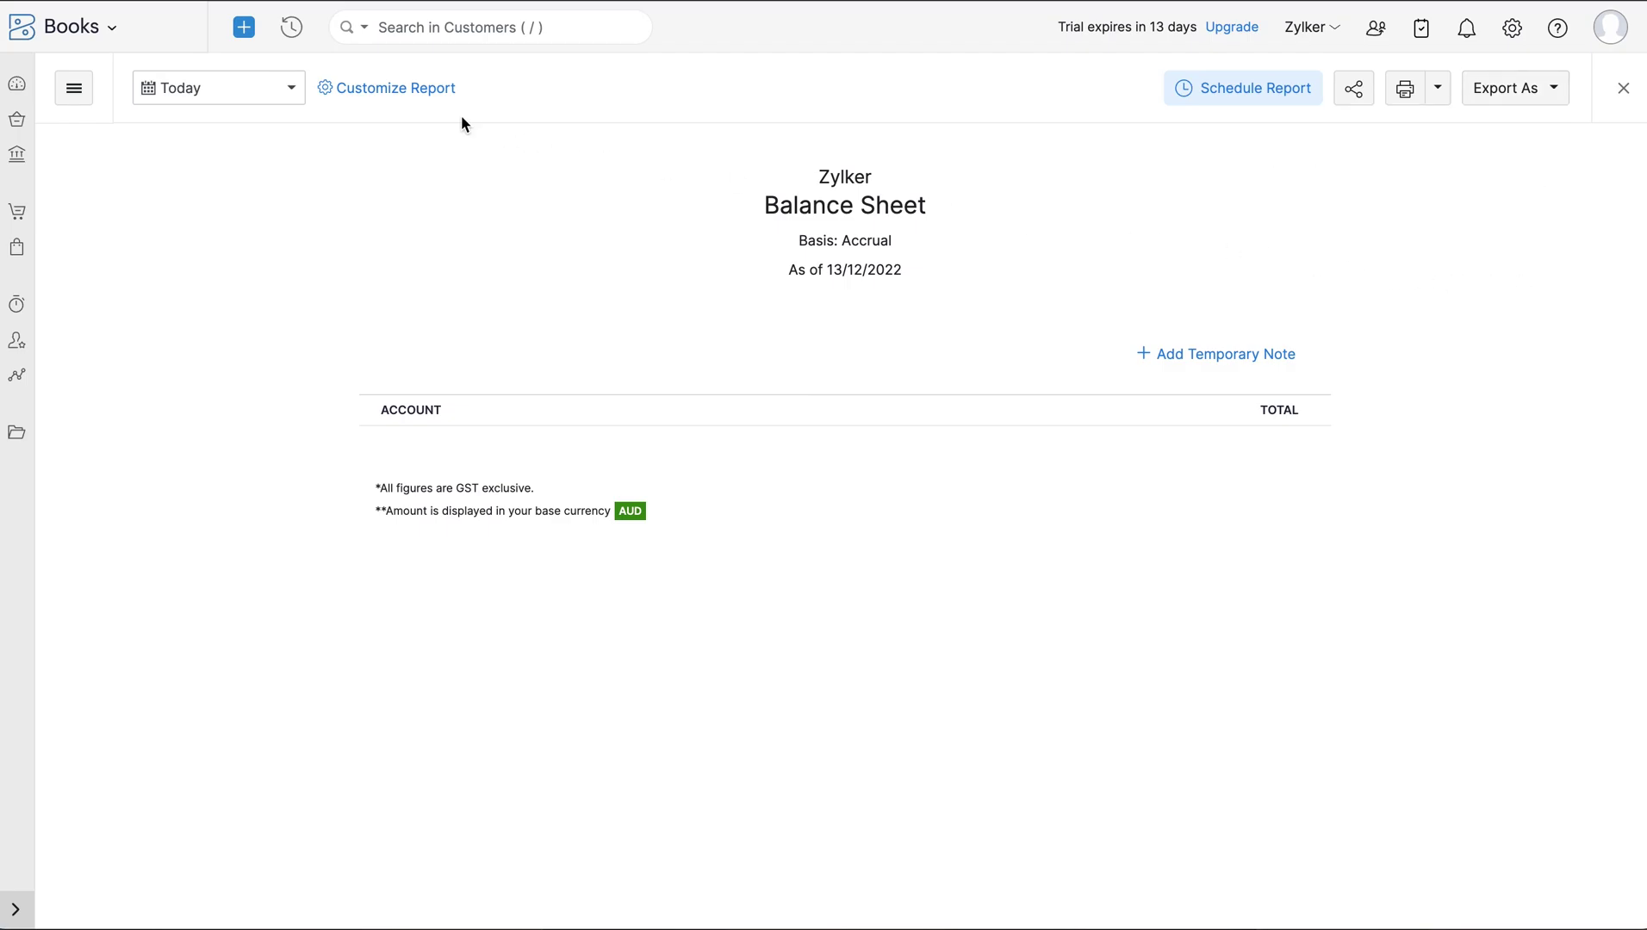
{"action": "left_click", "coordinate": [25, 2]}
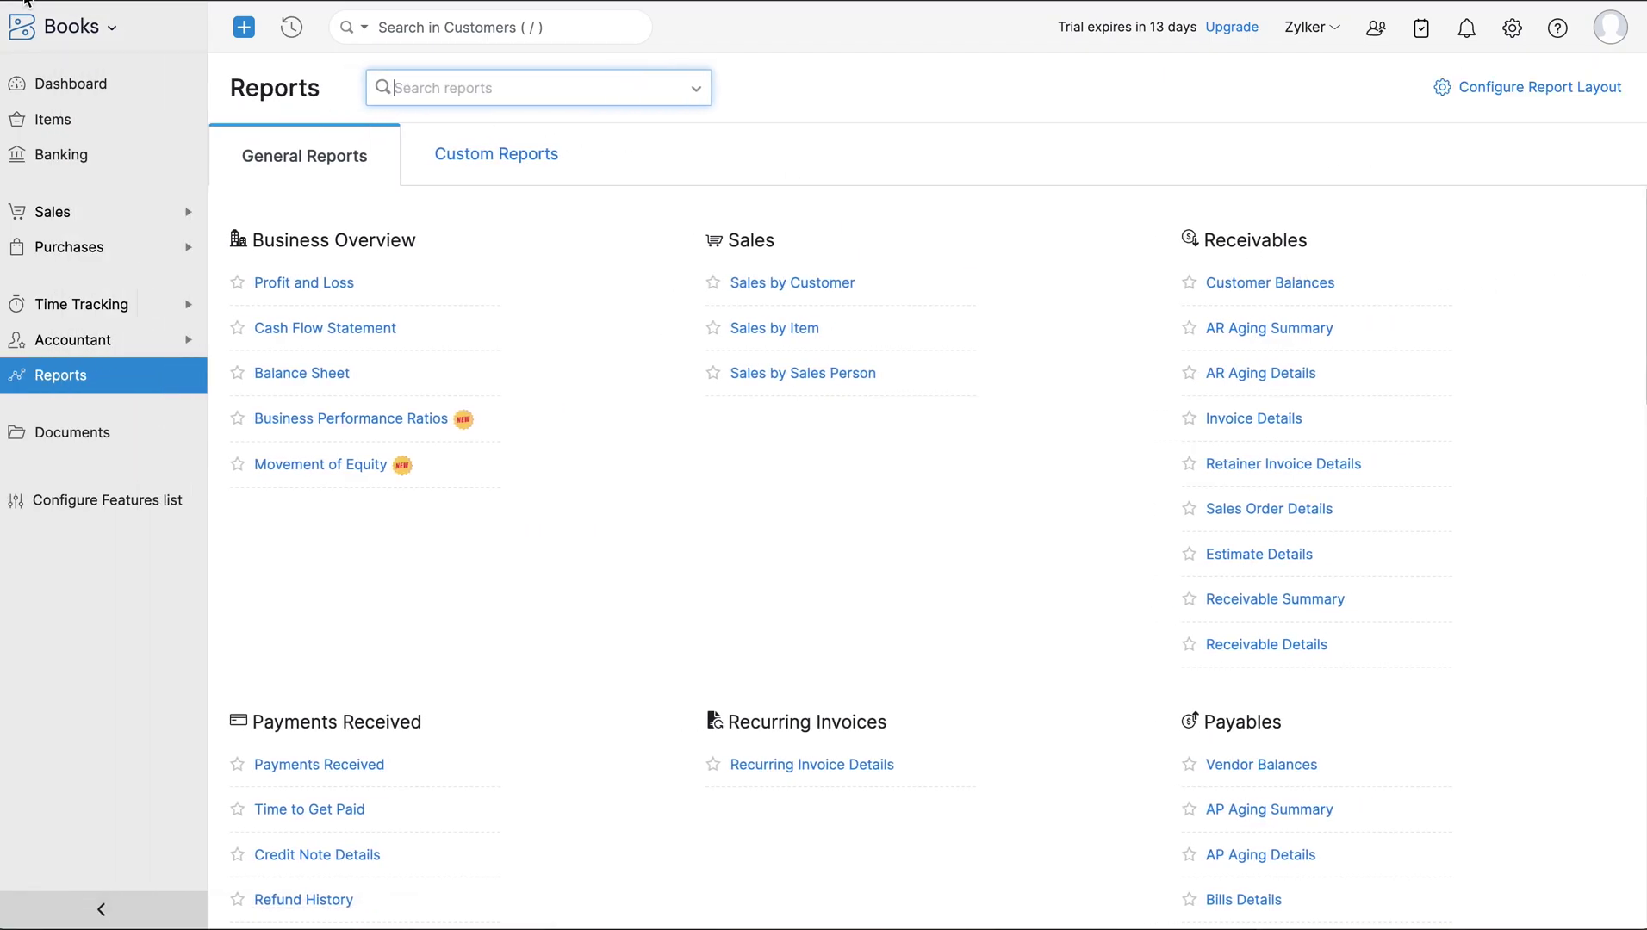
Step: Open the BAS report from the Taxes group in Reports
{"action": "scroll", "coordinate": [703, 493], "scroll_direction": "down", "scroll_amount": 4}
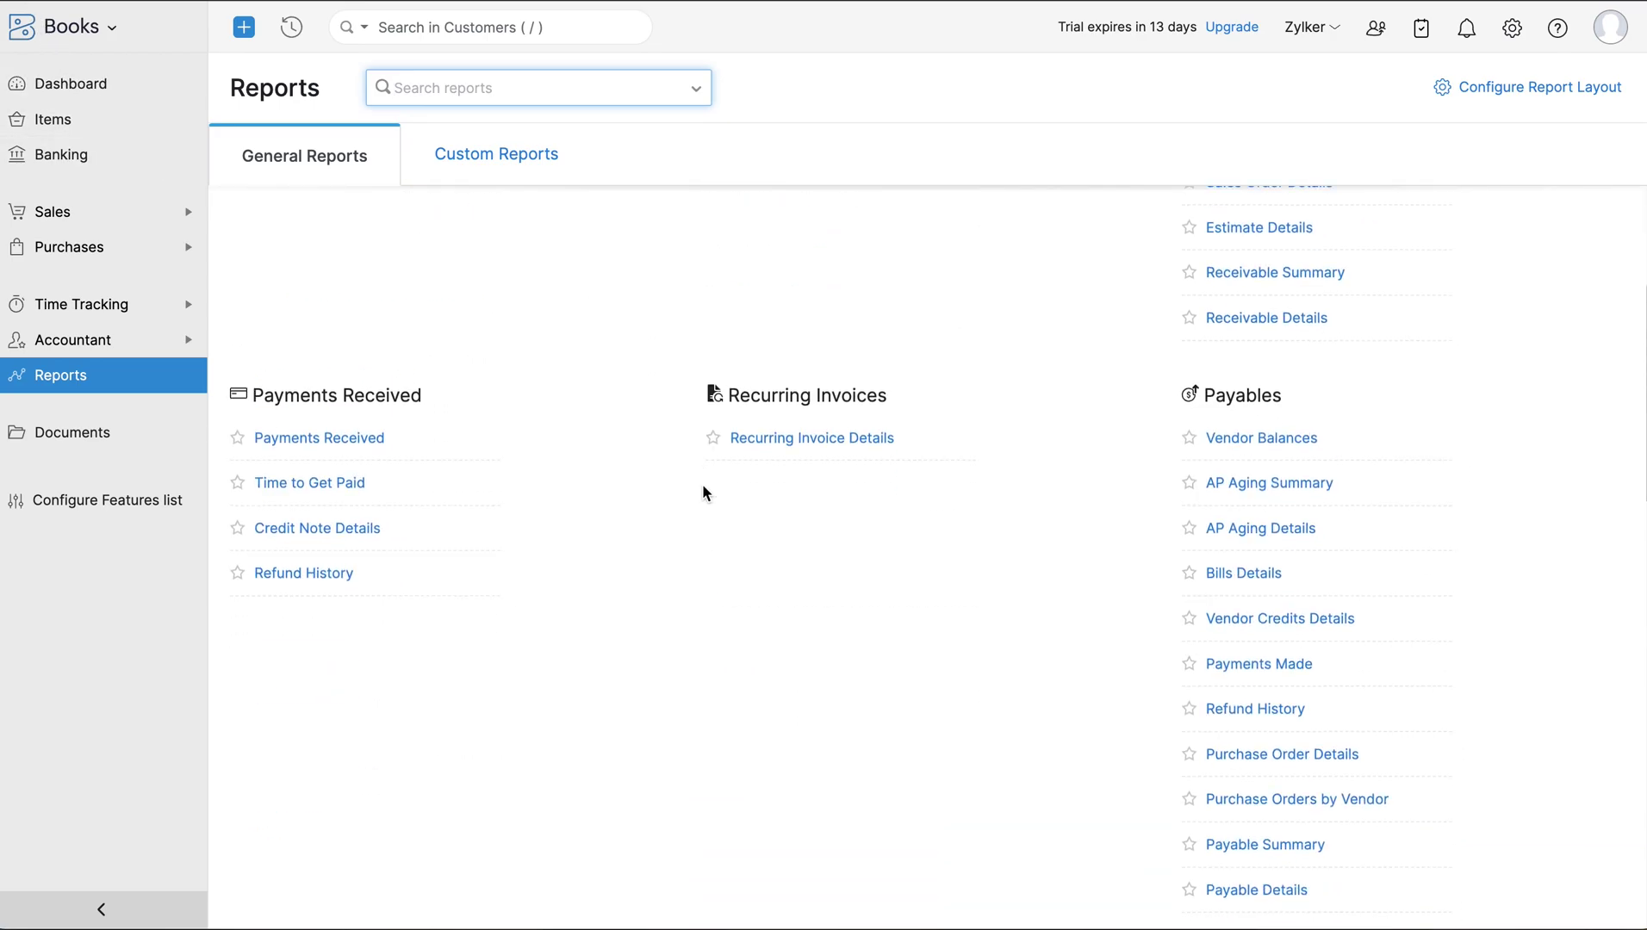
{"action": "scroll", "coordinate": [703, 492], "scroll_direction": "down", "scroll_amount": 6}
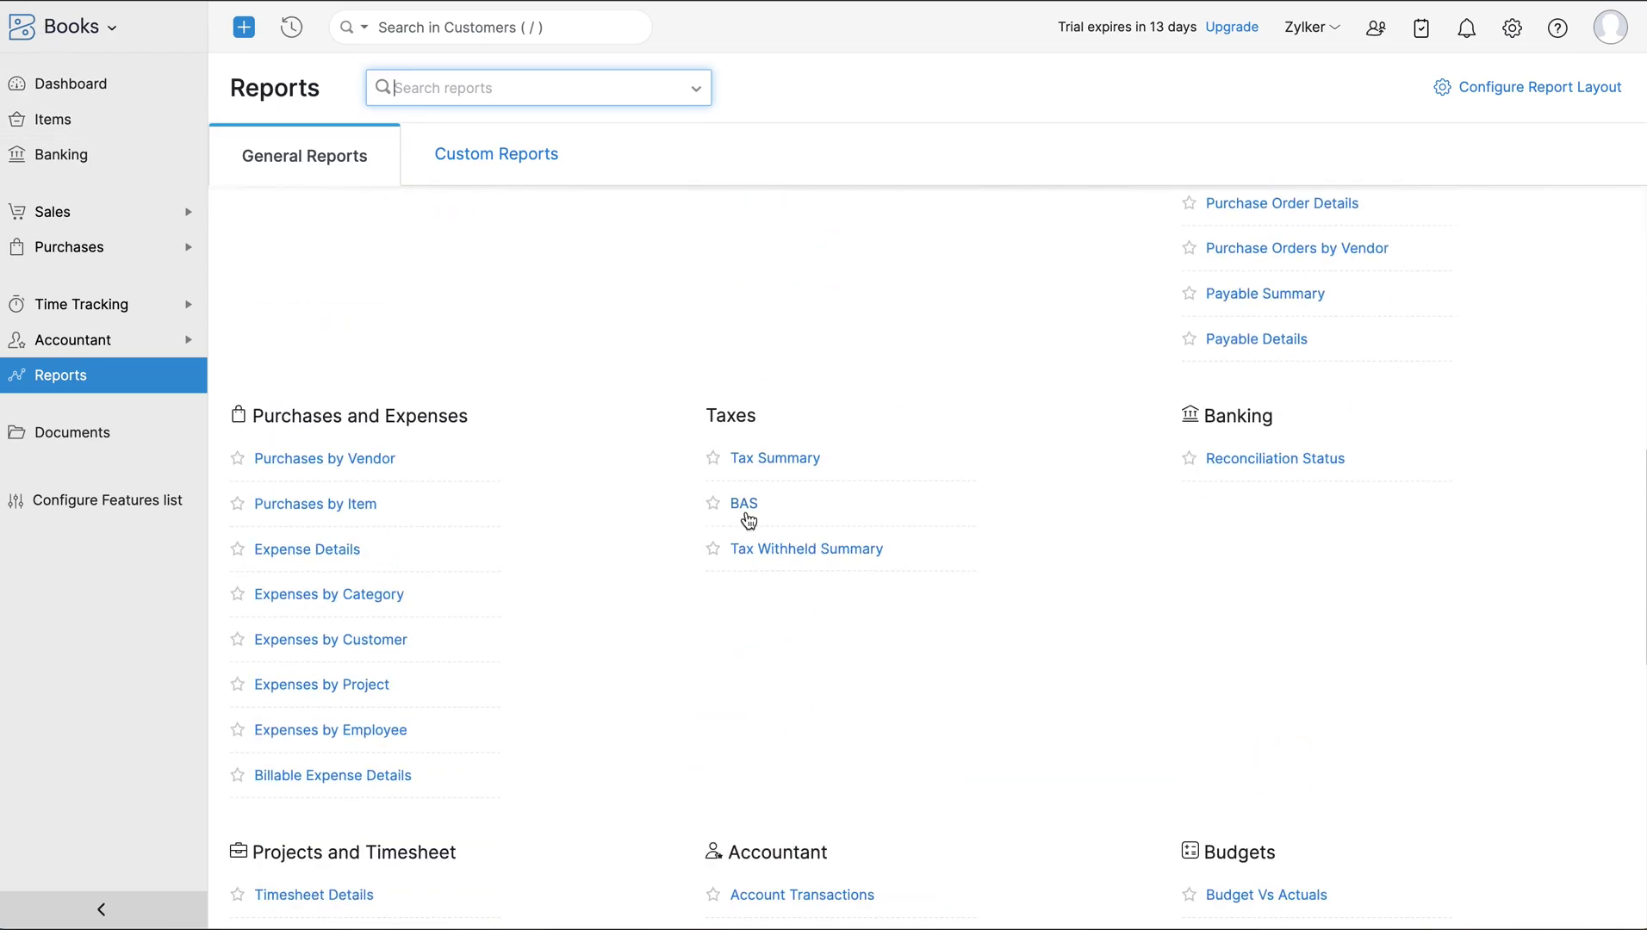
{"action": "left_click", "coordinate": [753, 511]}
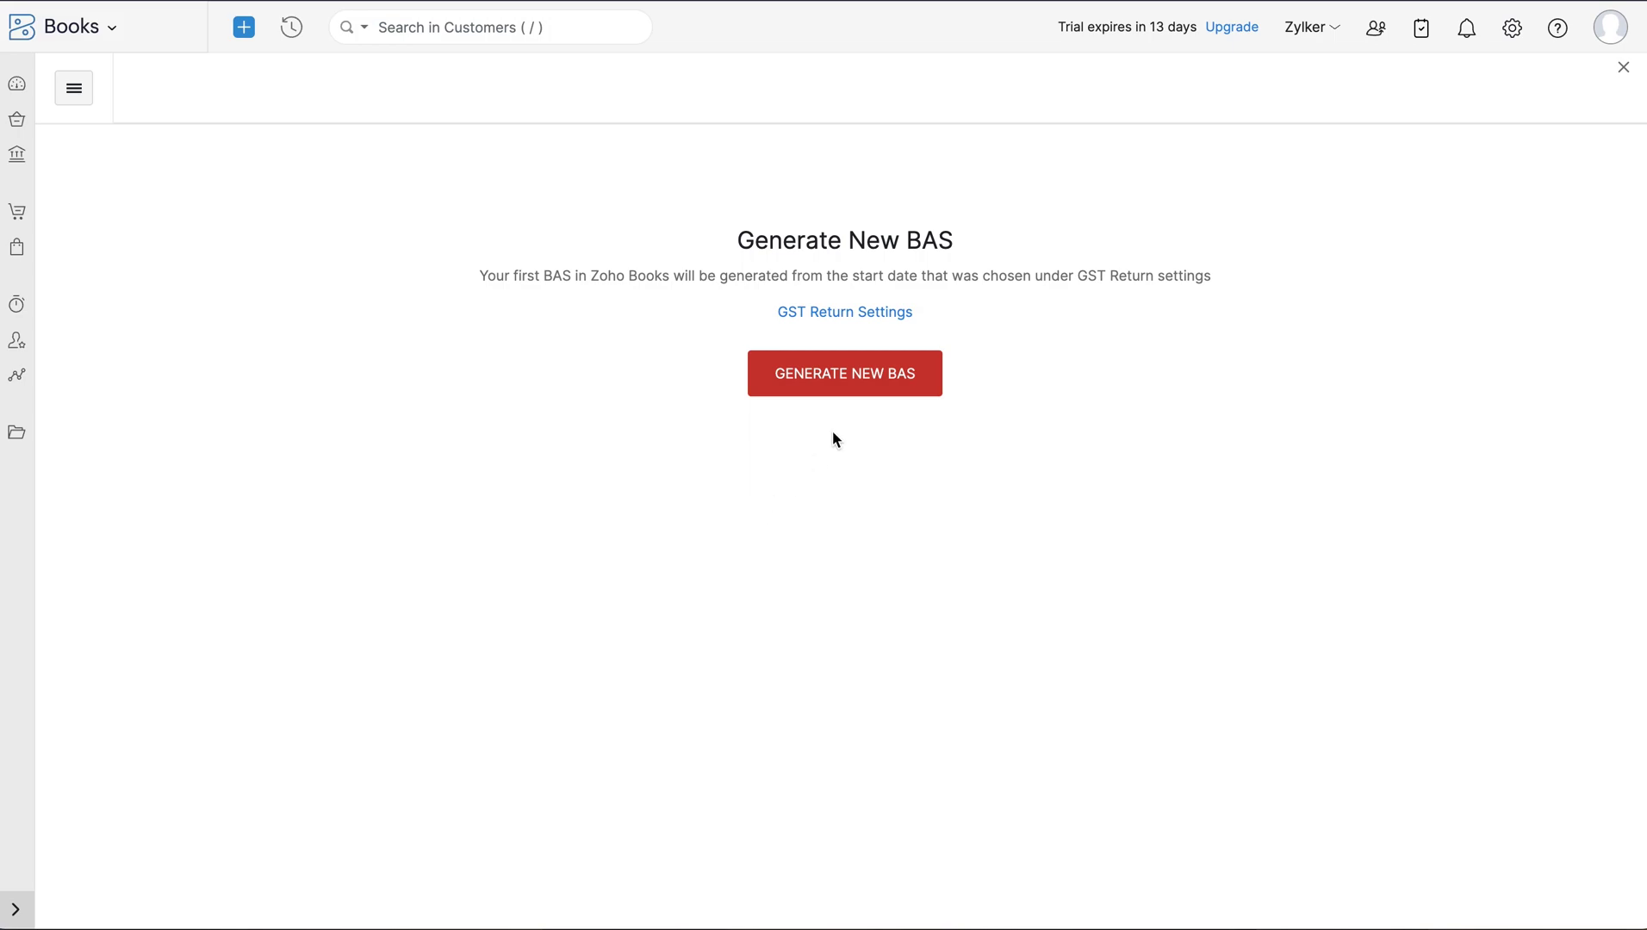
Step: Generate a new unfiled BAS for 12/12/2022–31/12/2022 and review its $0.00 amounts
{"action": "left_click", "coordinate": [858, 379]}
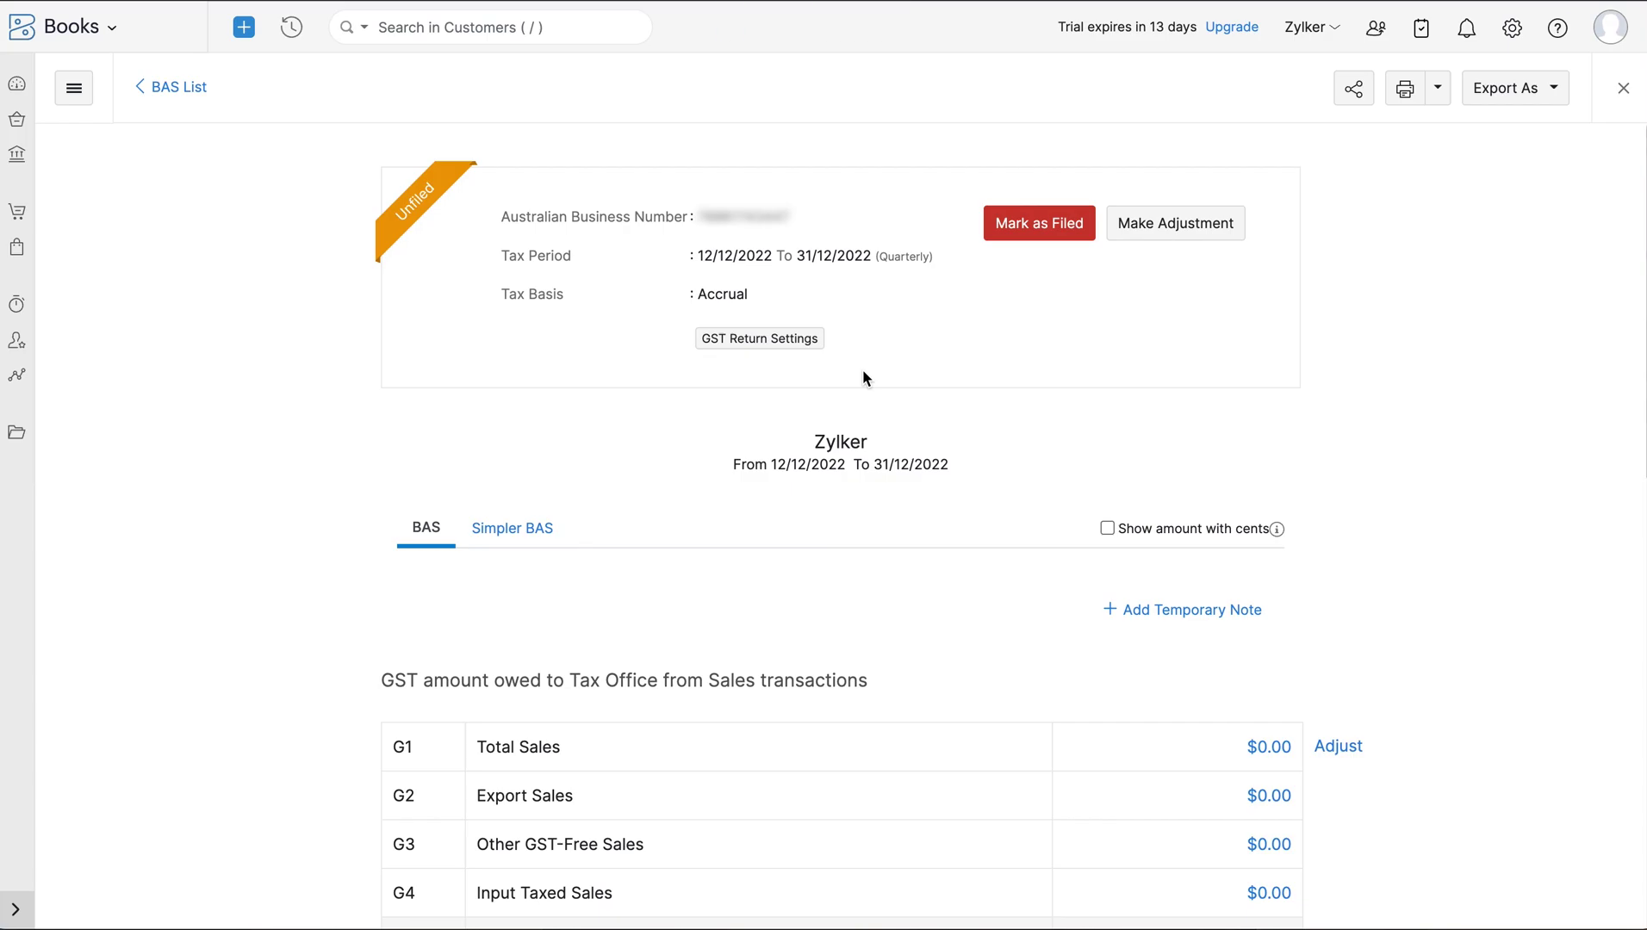
{"action": "scroll", "coordinate": [863, 371], "scroll_direction": "down", "scroll_amount": 8}
{"action": "scroll", "coordinate": [862, 370], "scroll_direction": "down", "scroll_amount": 4}
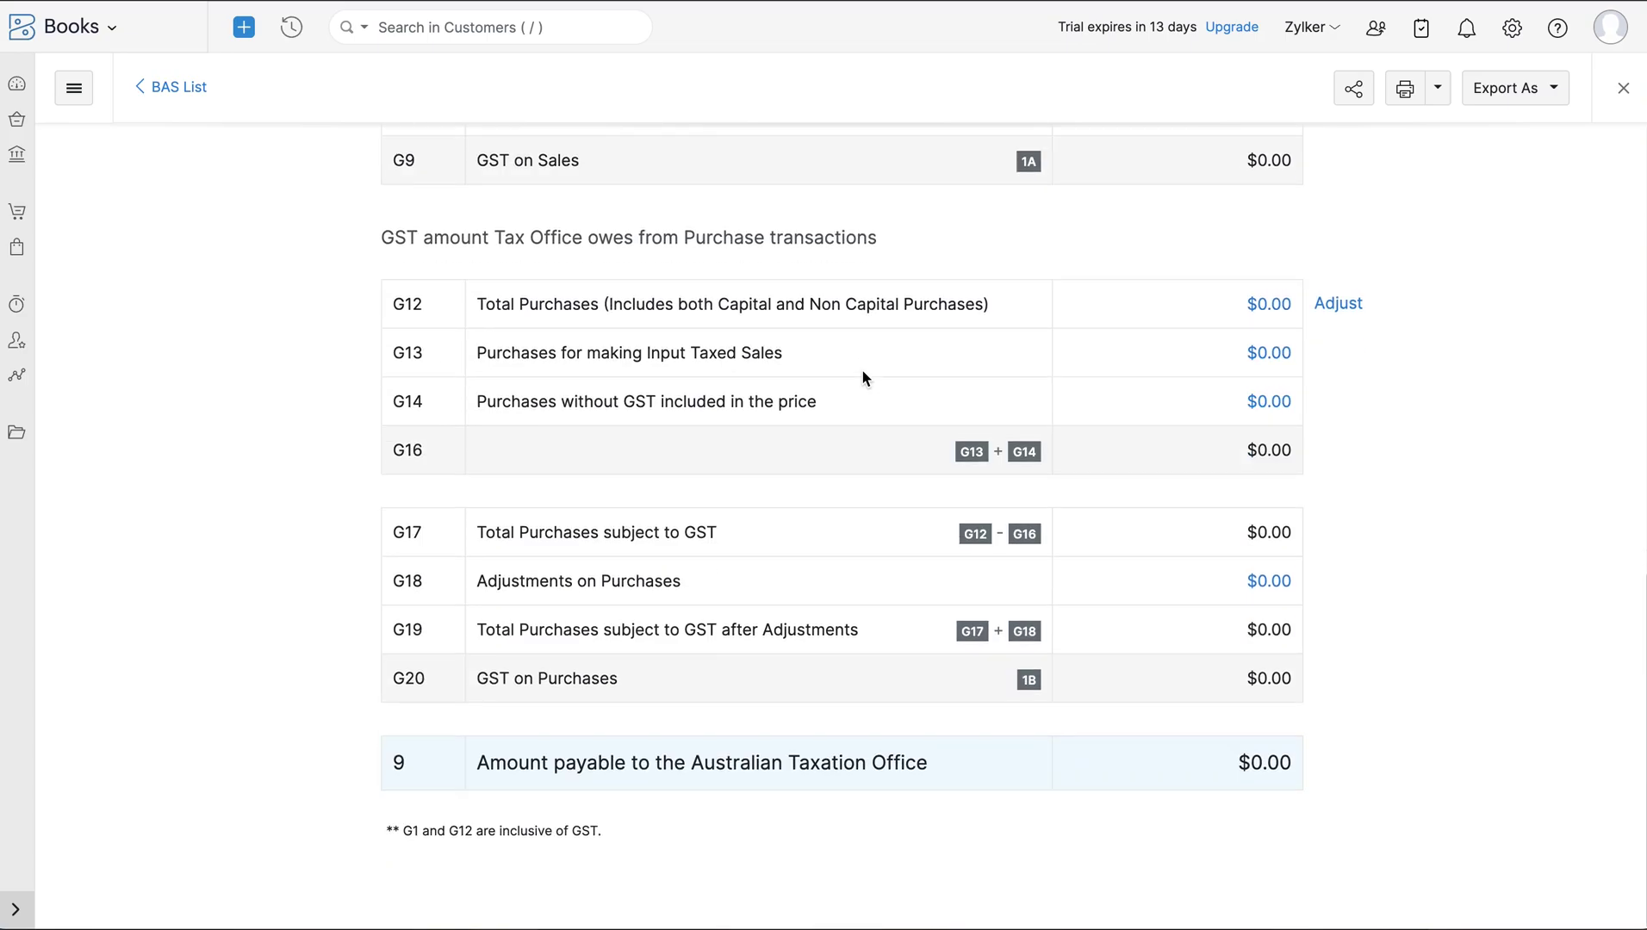
{"action": "scroll", "coordinate": [862, 372], "scroll_direction": "up", "scroll_amount": 12}
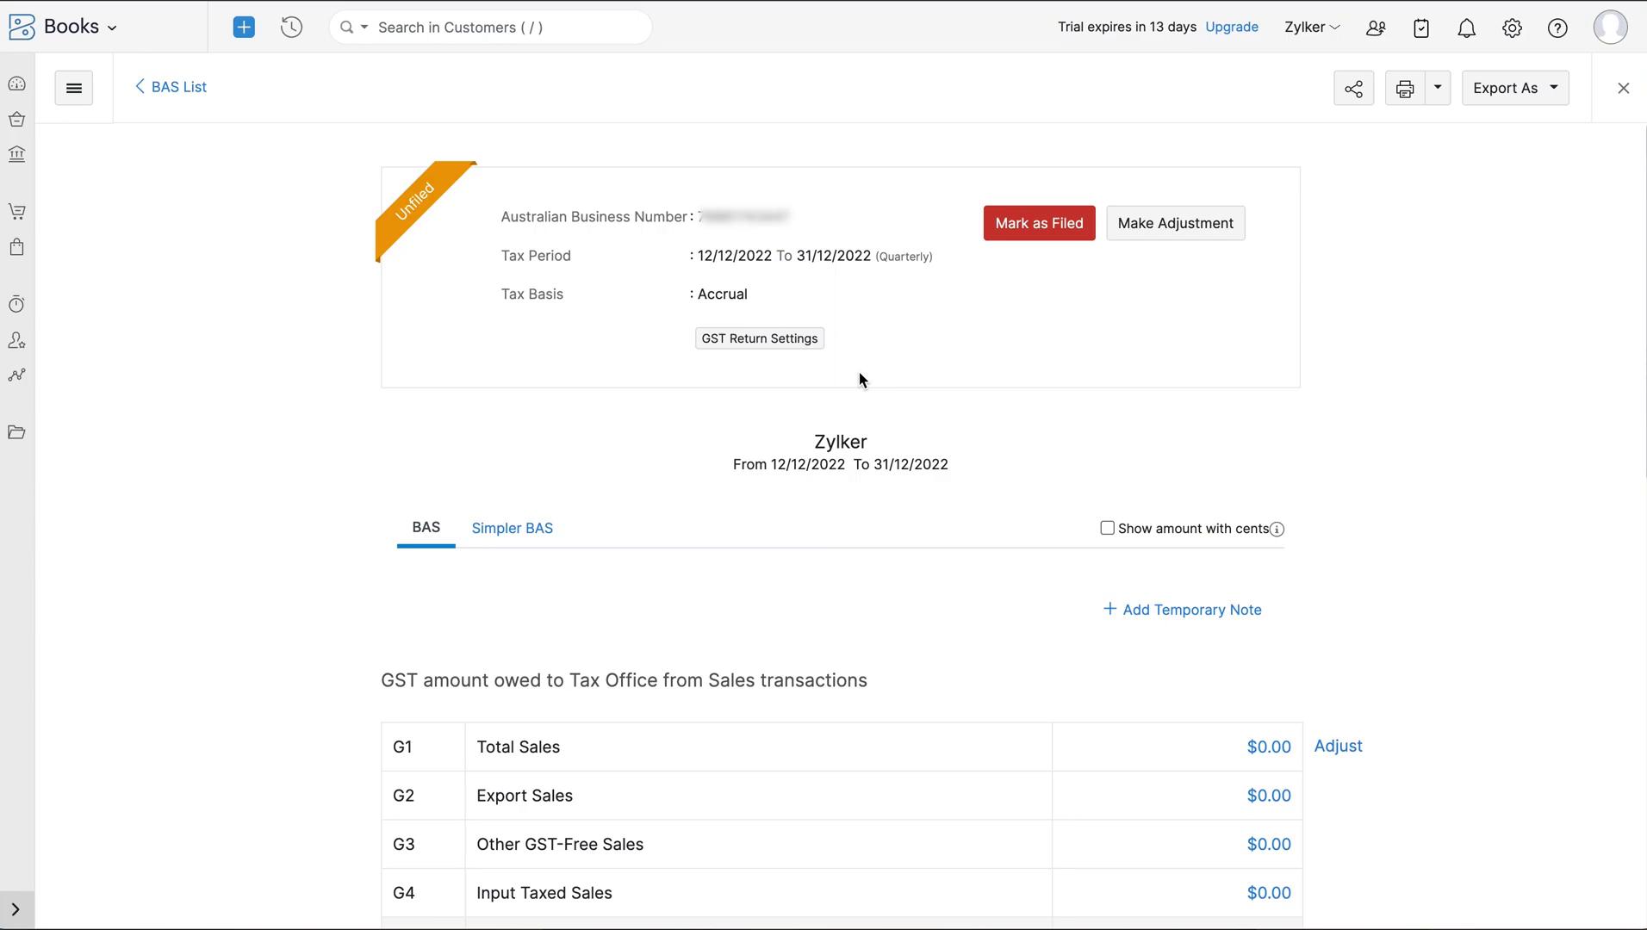
{"action": "left_click", "coordinate": [26, 433]}
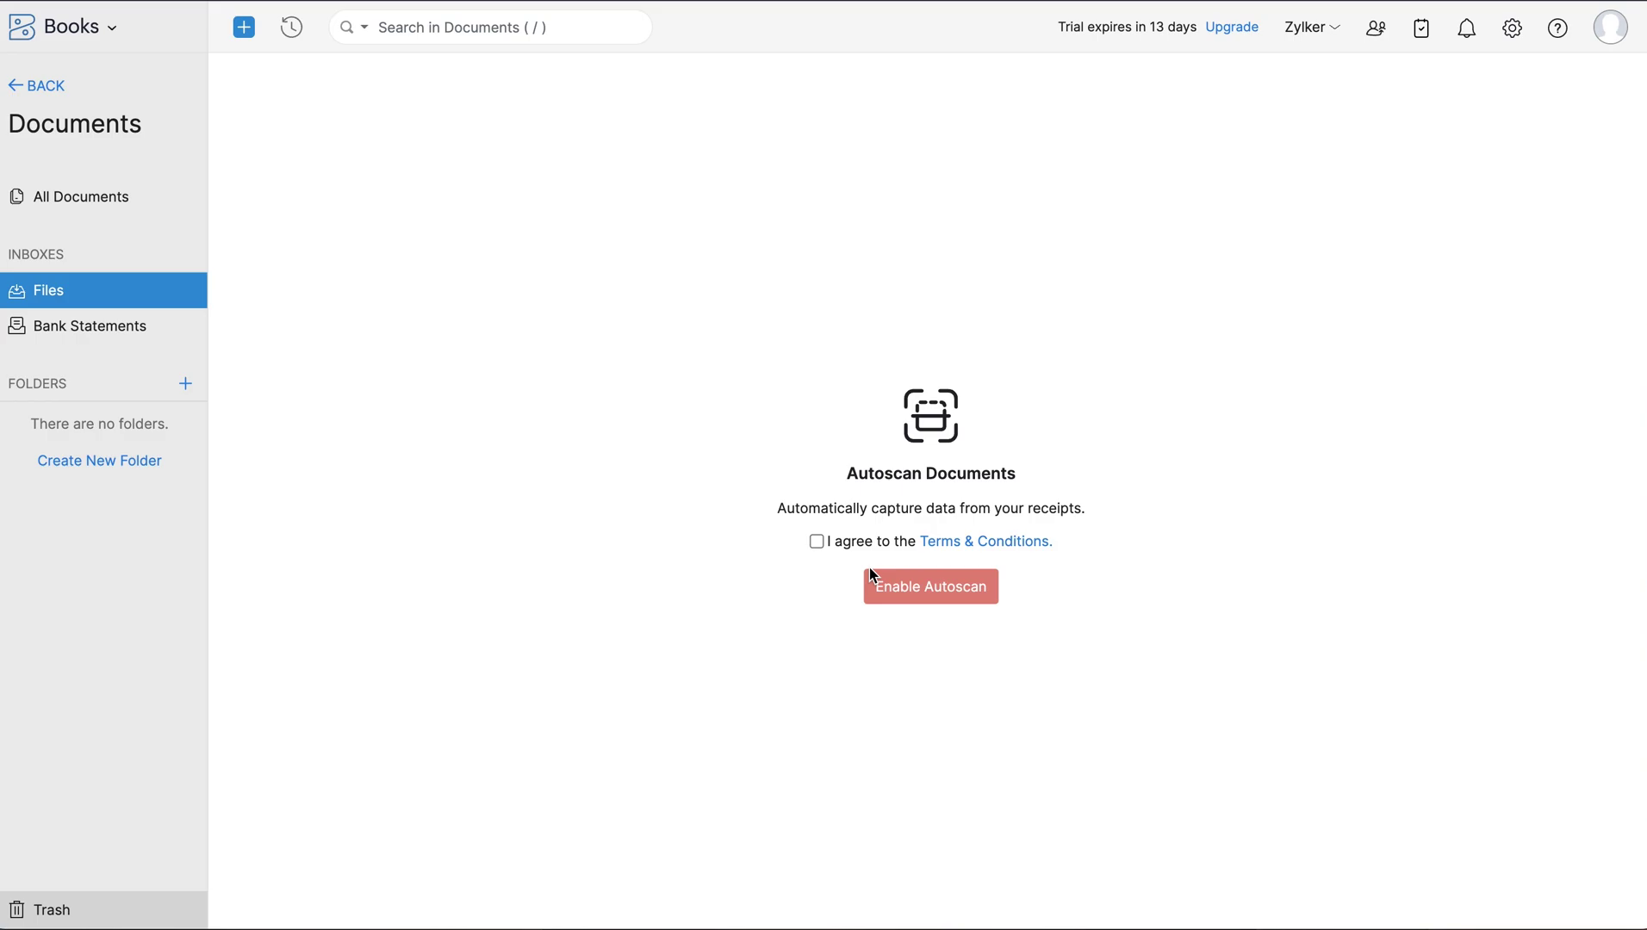
{"action": "left_click", "coordinate": [107, 326]}
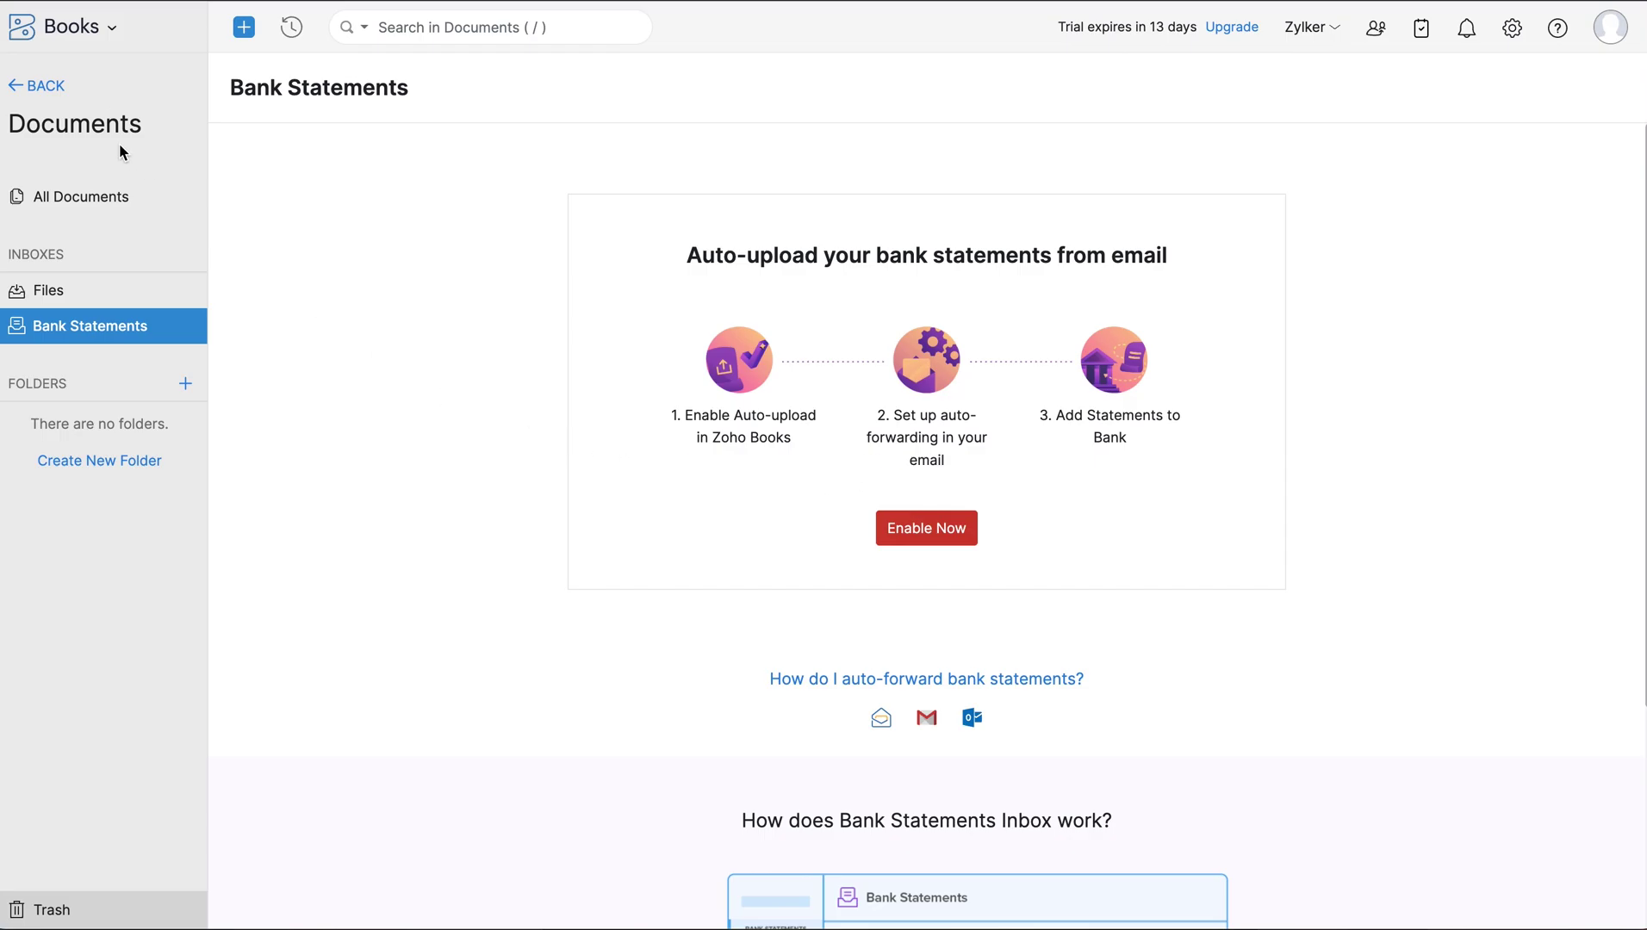
{"action": "left_click", "coordinate": [44, 88]}
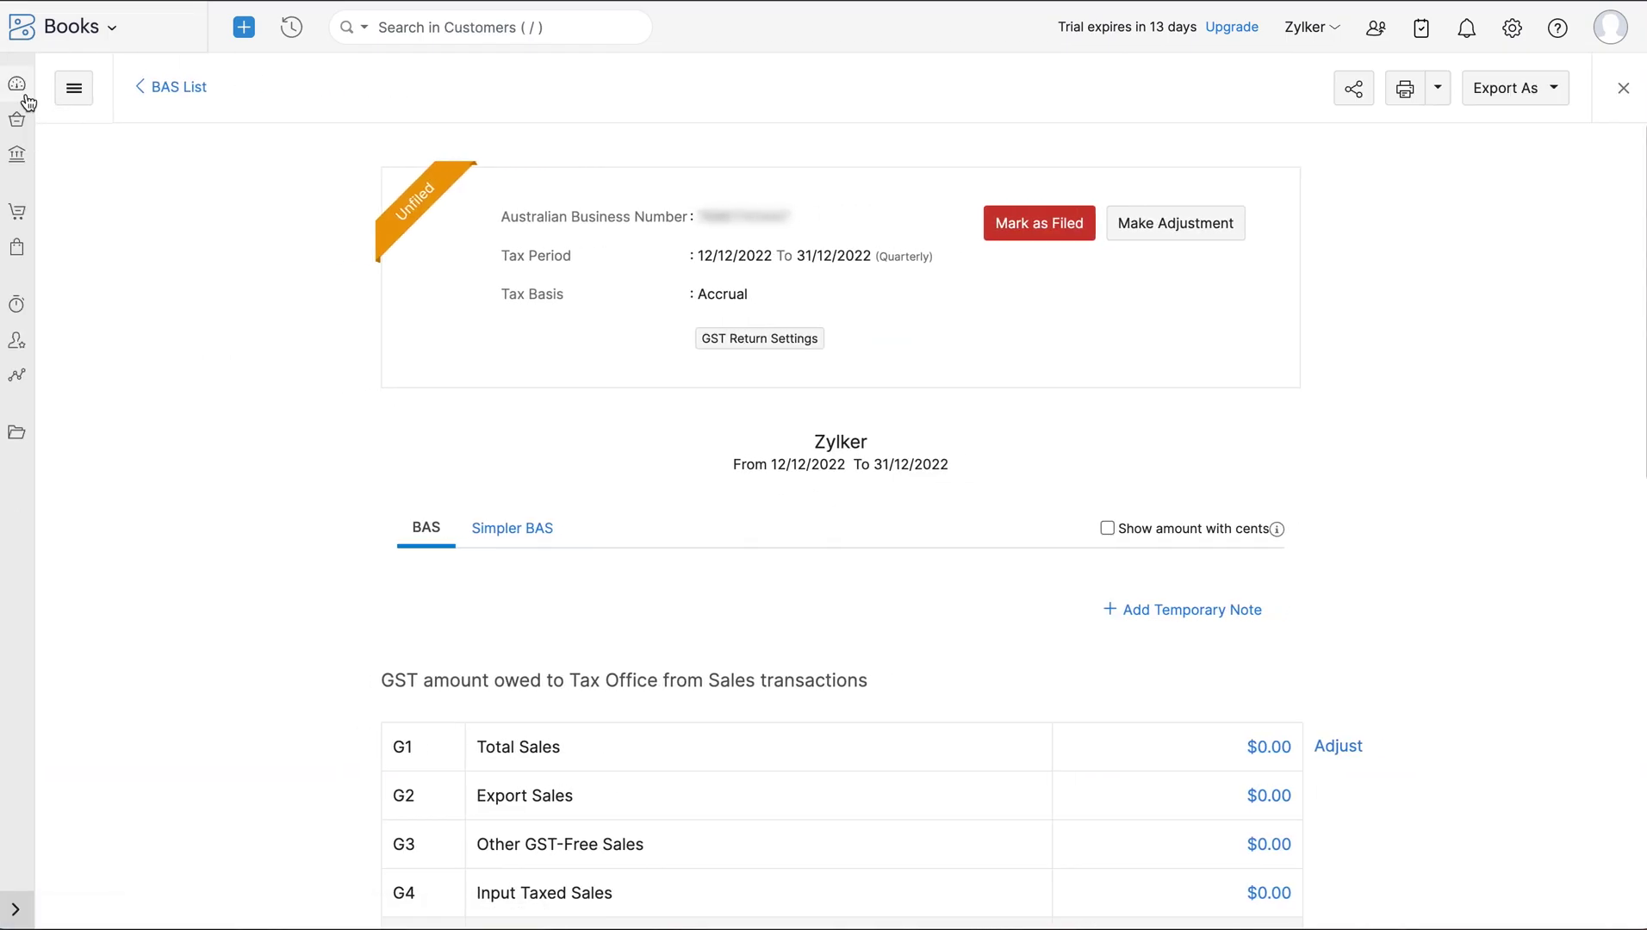
{"action": "left_click", "coordinate": [26, 93]}
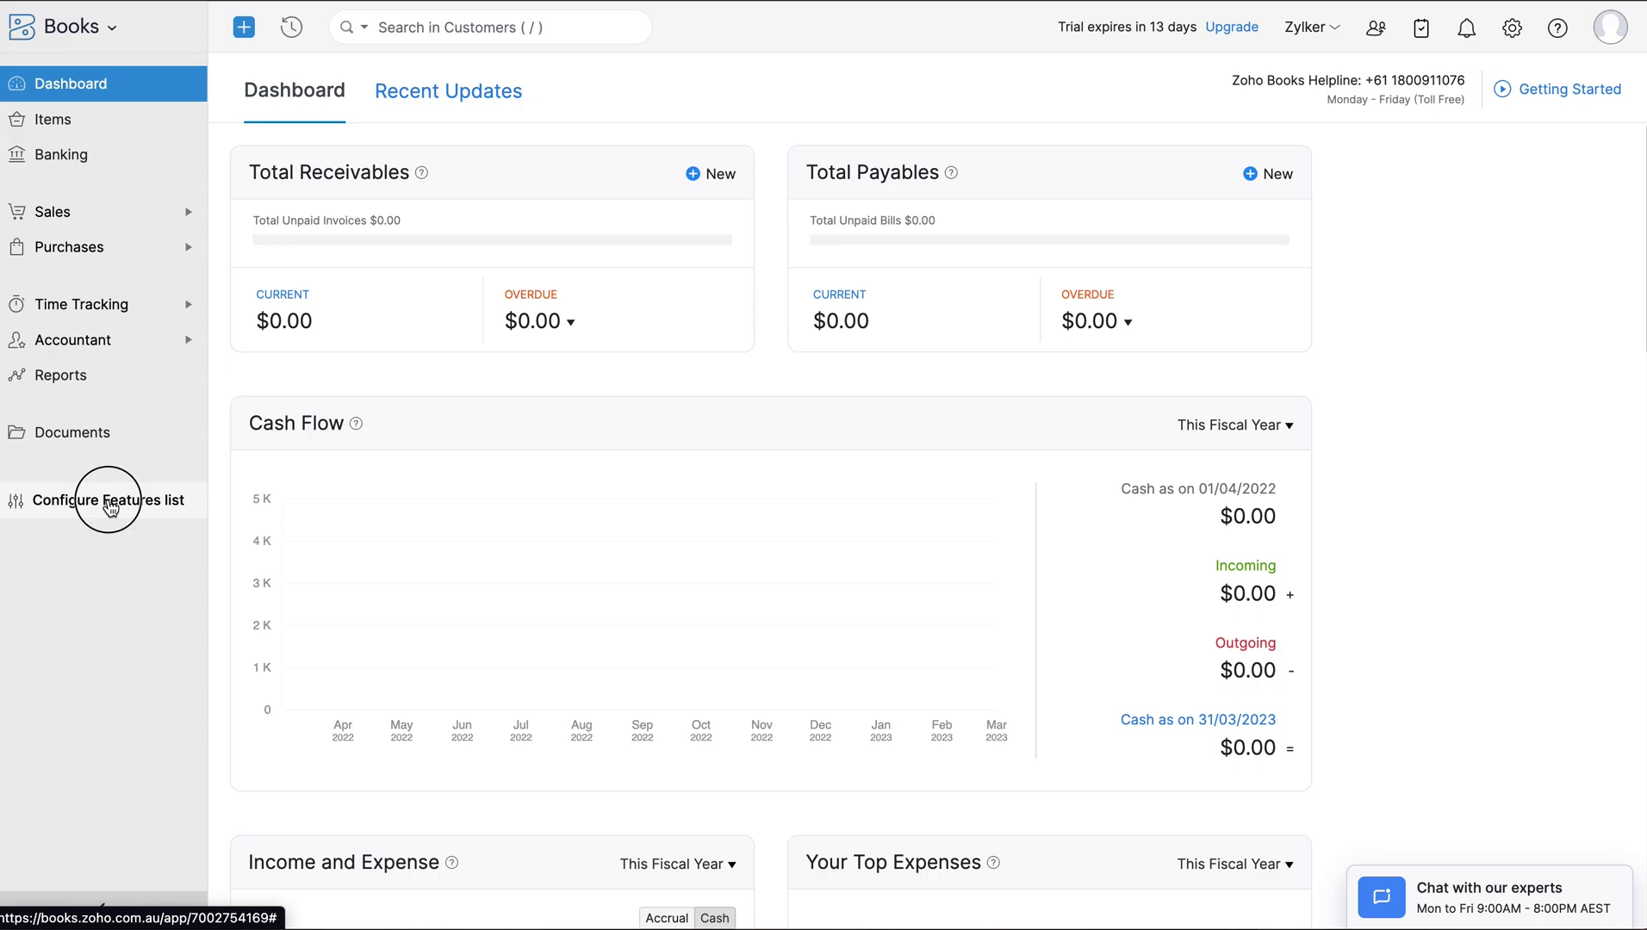
Step: Enable Price List and Inventory in the feature list, save, and bring up the Settings list
{"action": "left_click", "coordinate": [107, 503]}
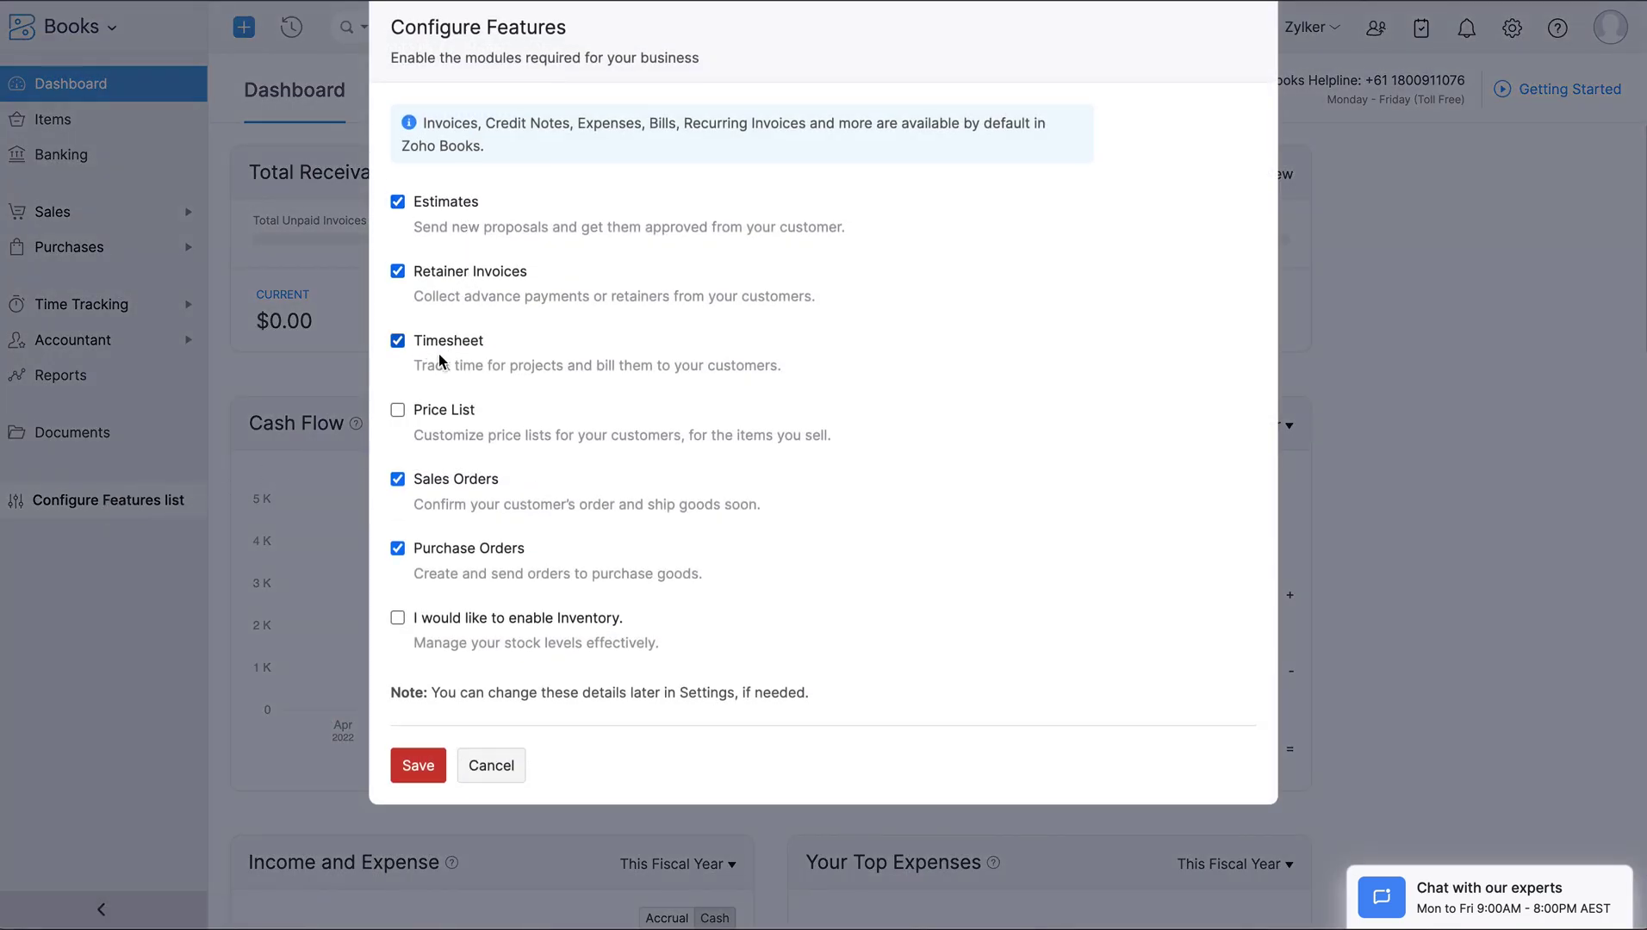
{"action": "left_click", "coordinate": [399, 411]}
{"action": "left_click", "coordinate": [398, 619]}
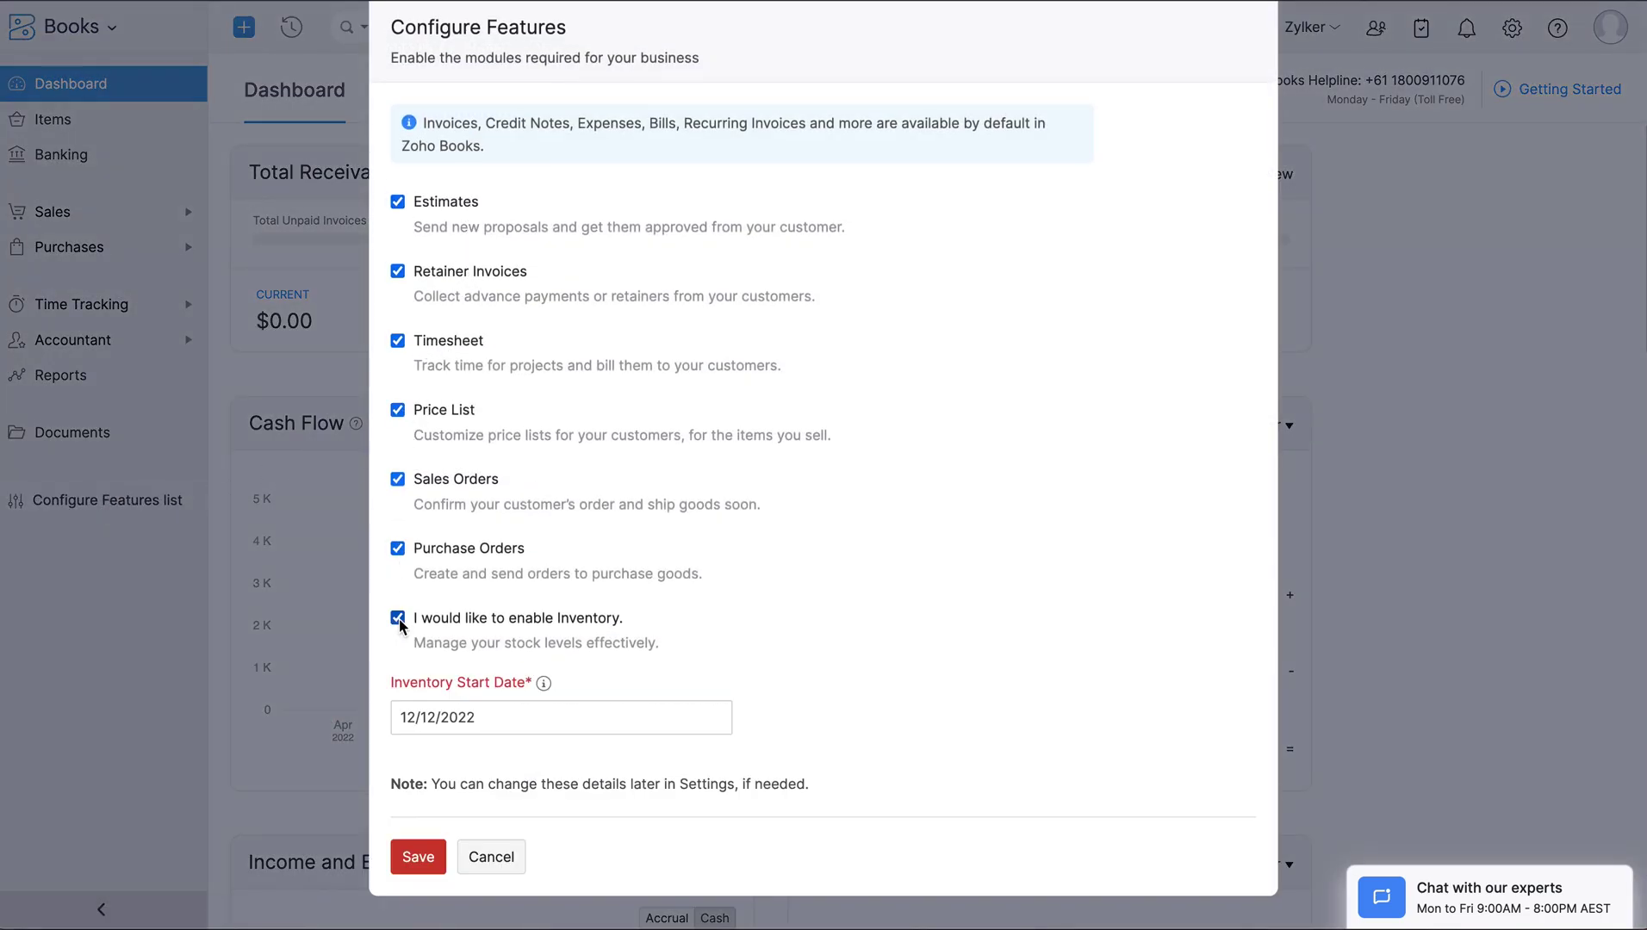
{"action": "left_click", "coordinate": [417, 857]}
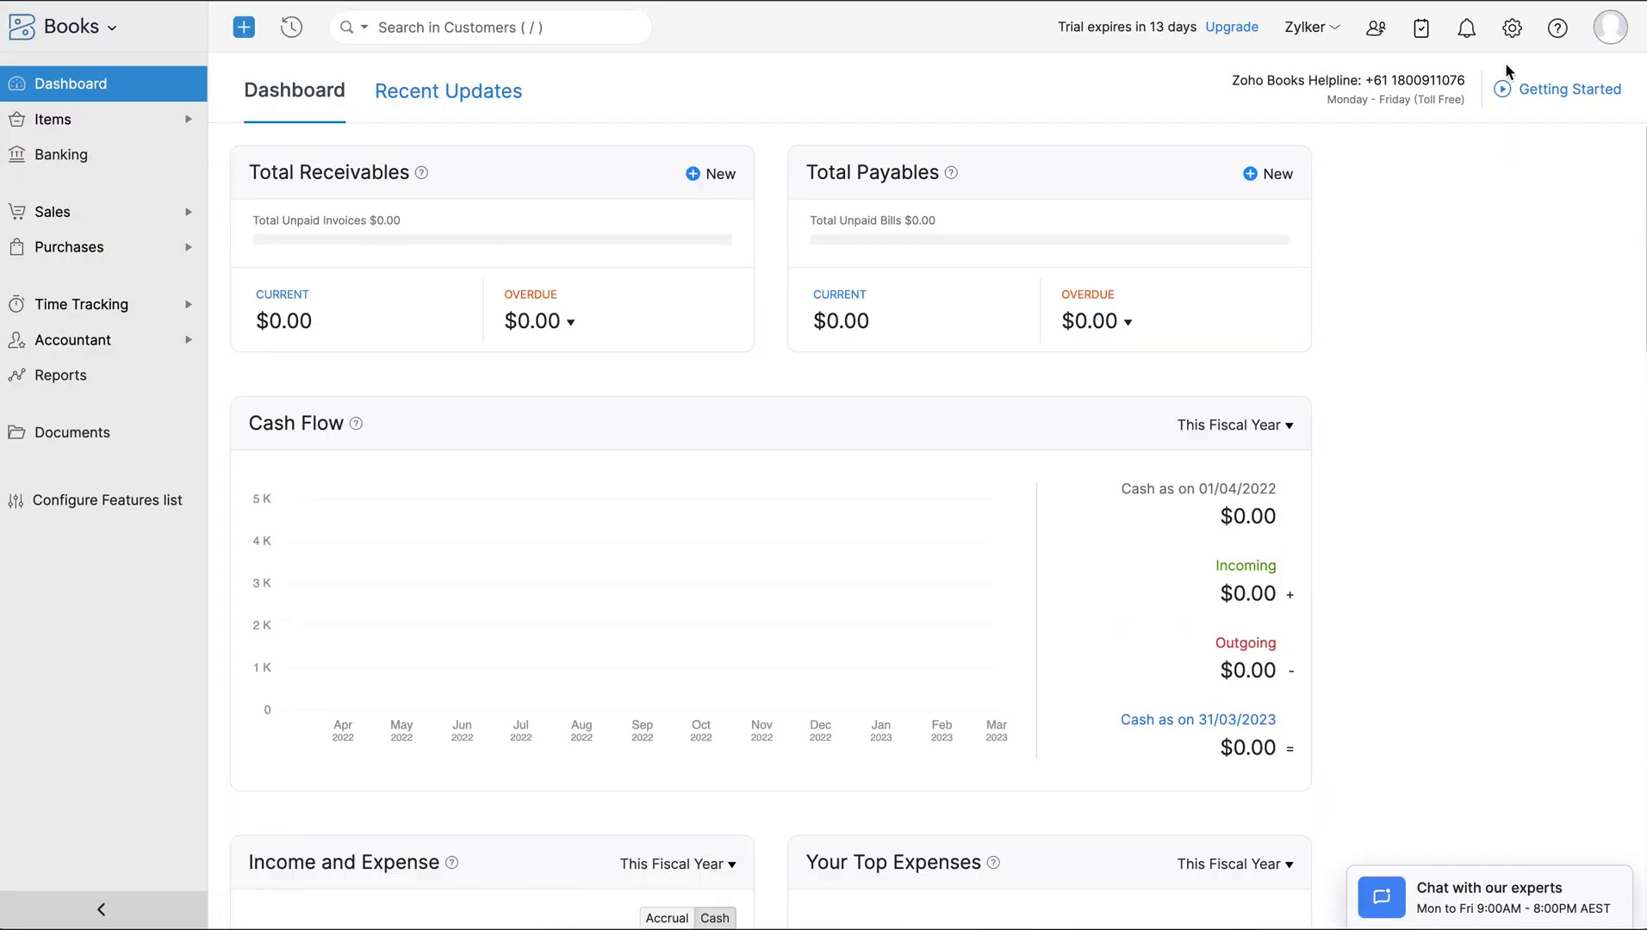
{"action": "left_click", "coordinate": [1511, 35]}
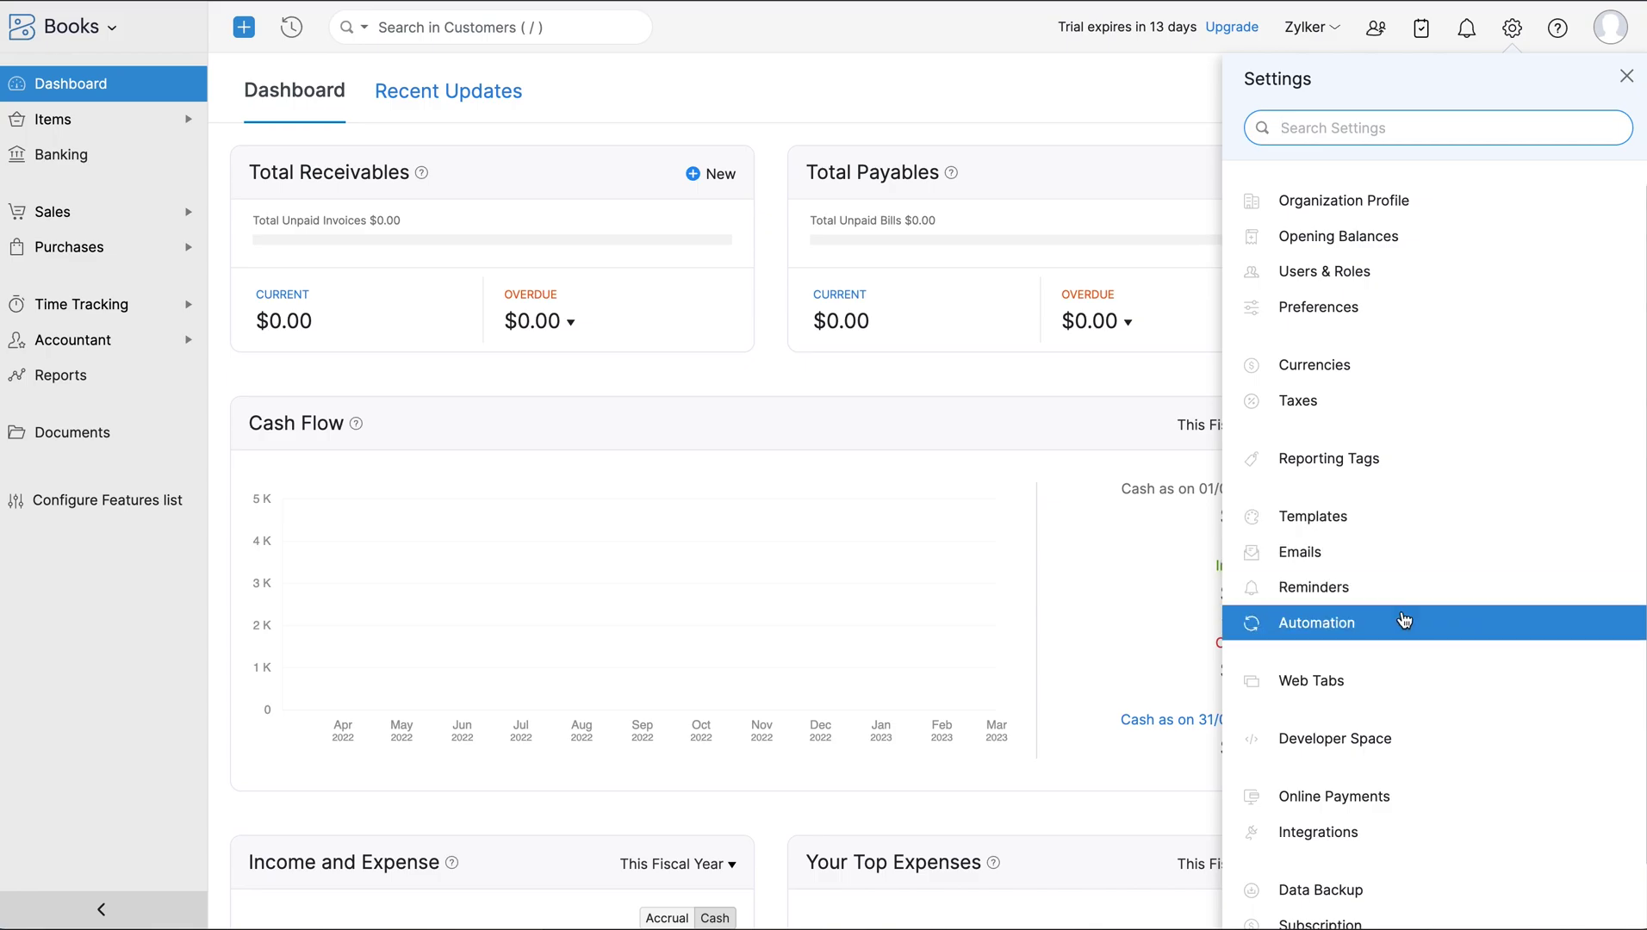
Step: Close the Settings panel to reveal the dashboard's $0.00 receivables, payables and cash flow
{"action": "scroll", "coordinate": [1417, 733], "scroll_direction": "down", "scroll_amount": 2}
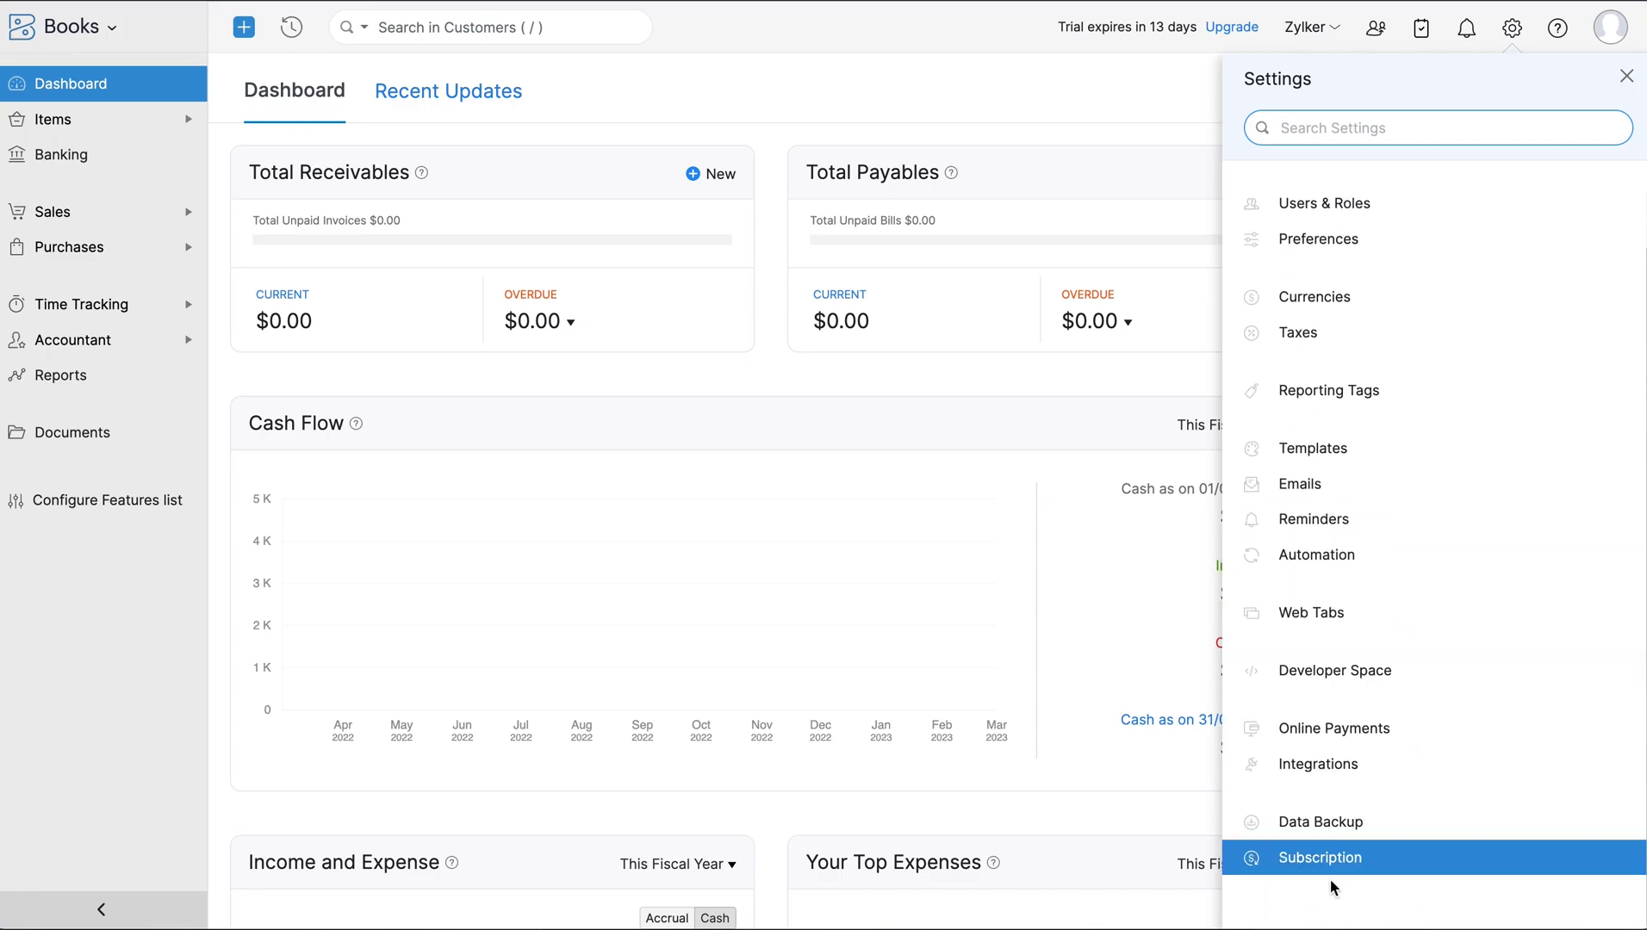
{"action": "left_click", "coordinate": [963, 437]}
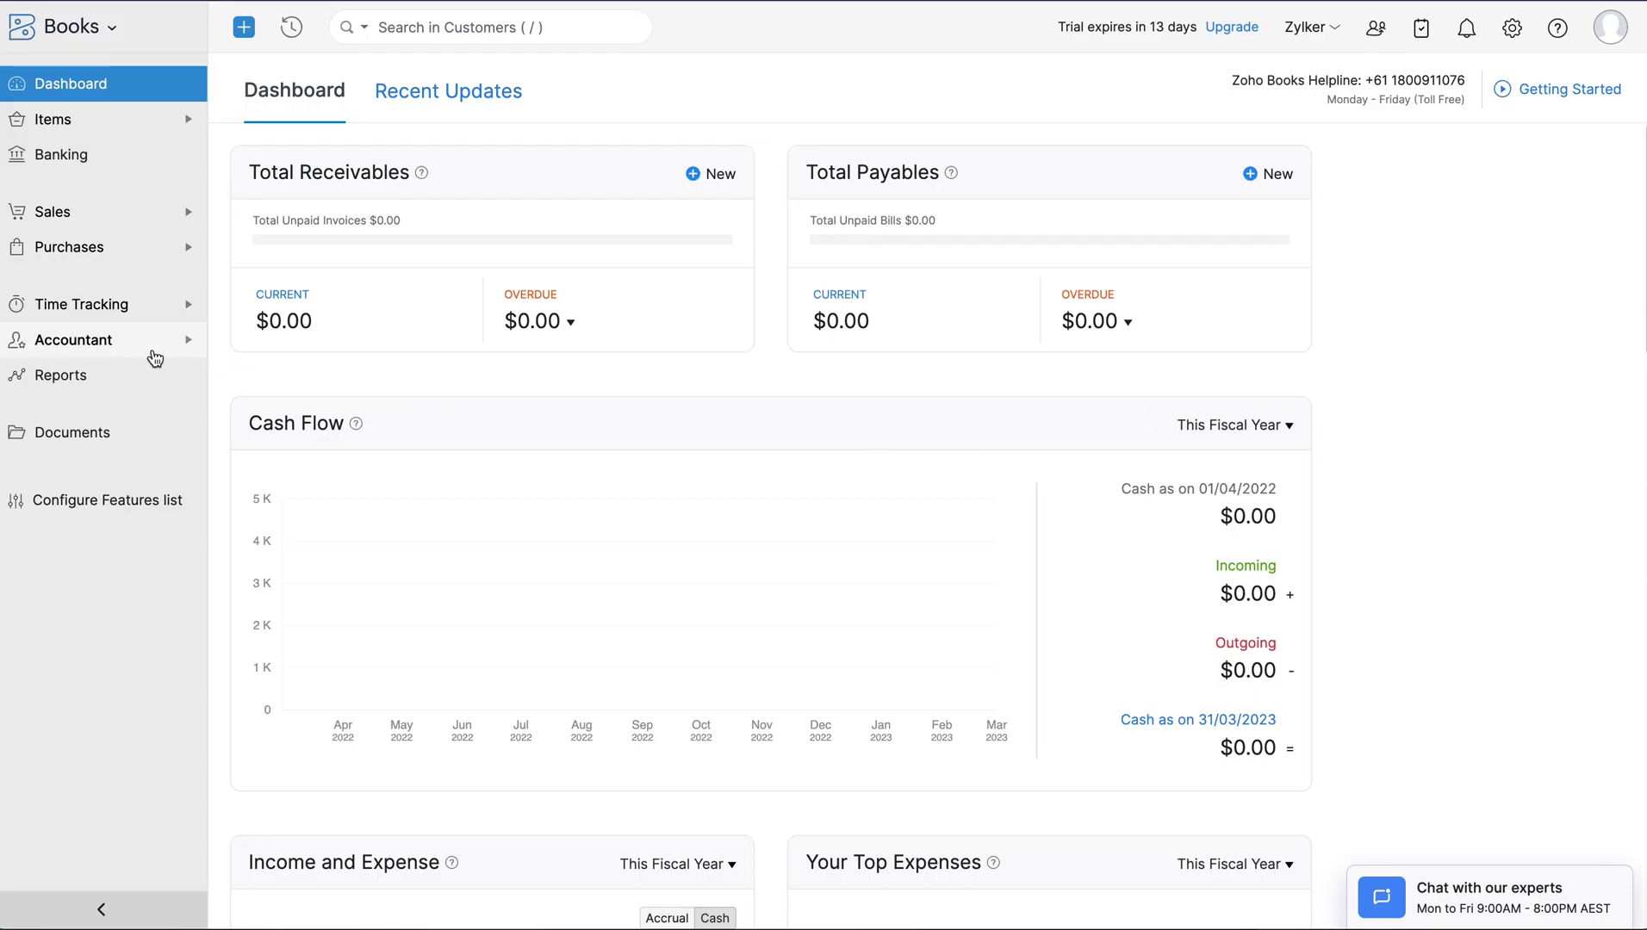
Step: Open Chart of Accounts under Accountant and browse the Active Accounts list
{"action": "left_click", "coordinate": [153, 356]}
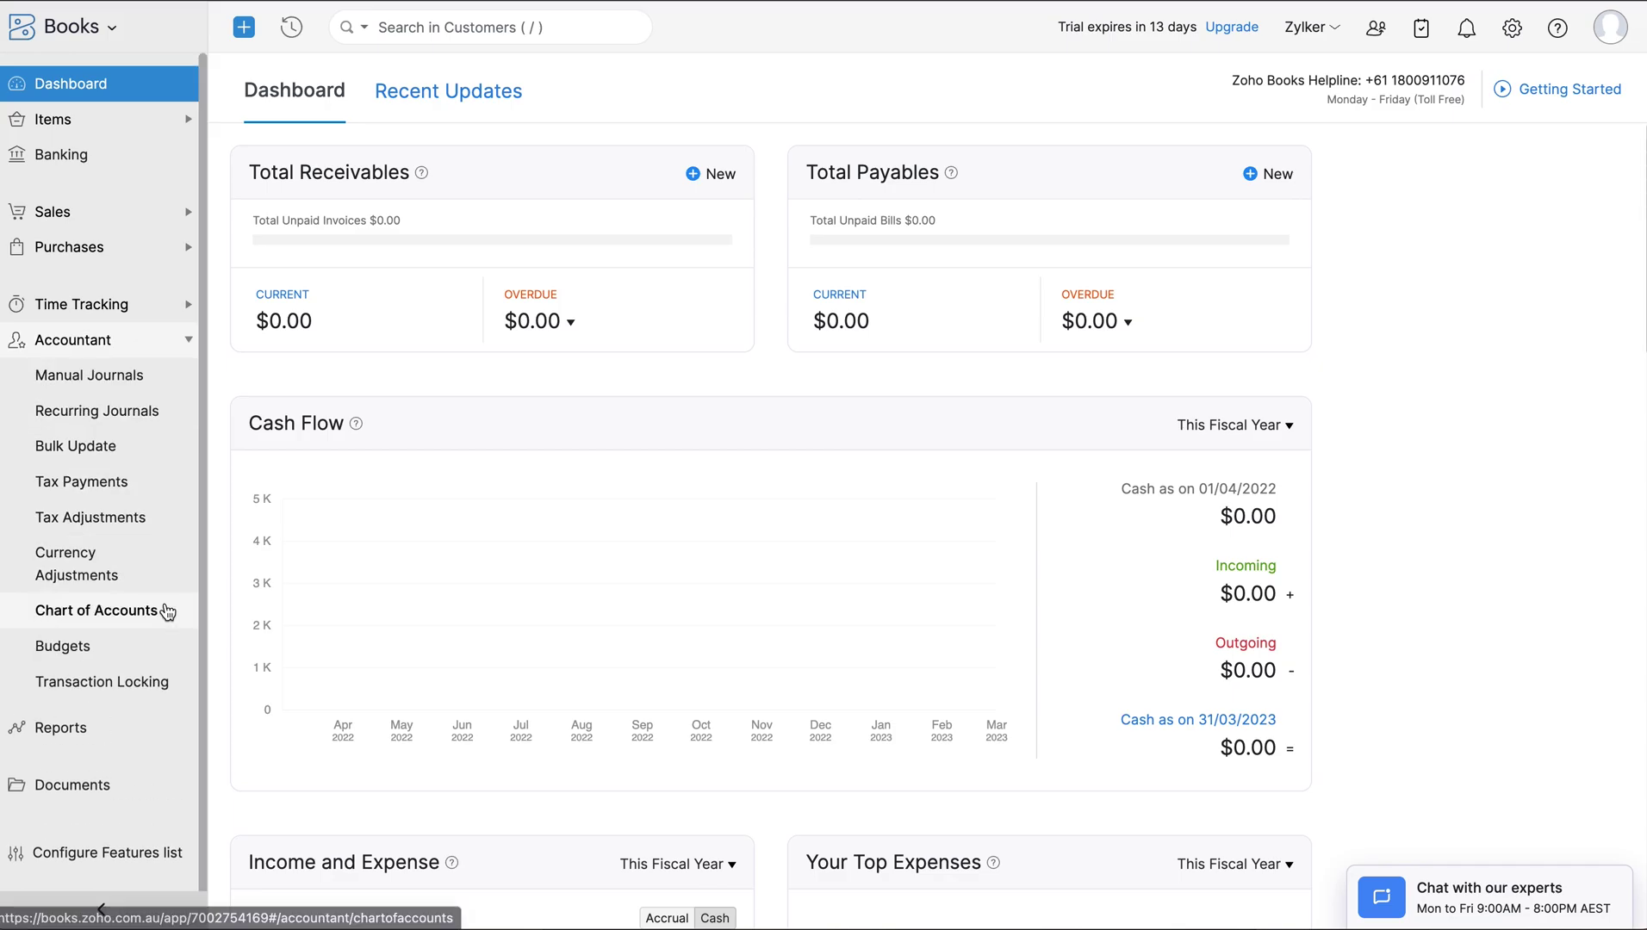
{"action": "left_click", "coordinate": [166, 611]}
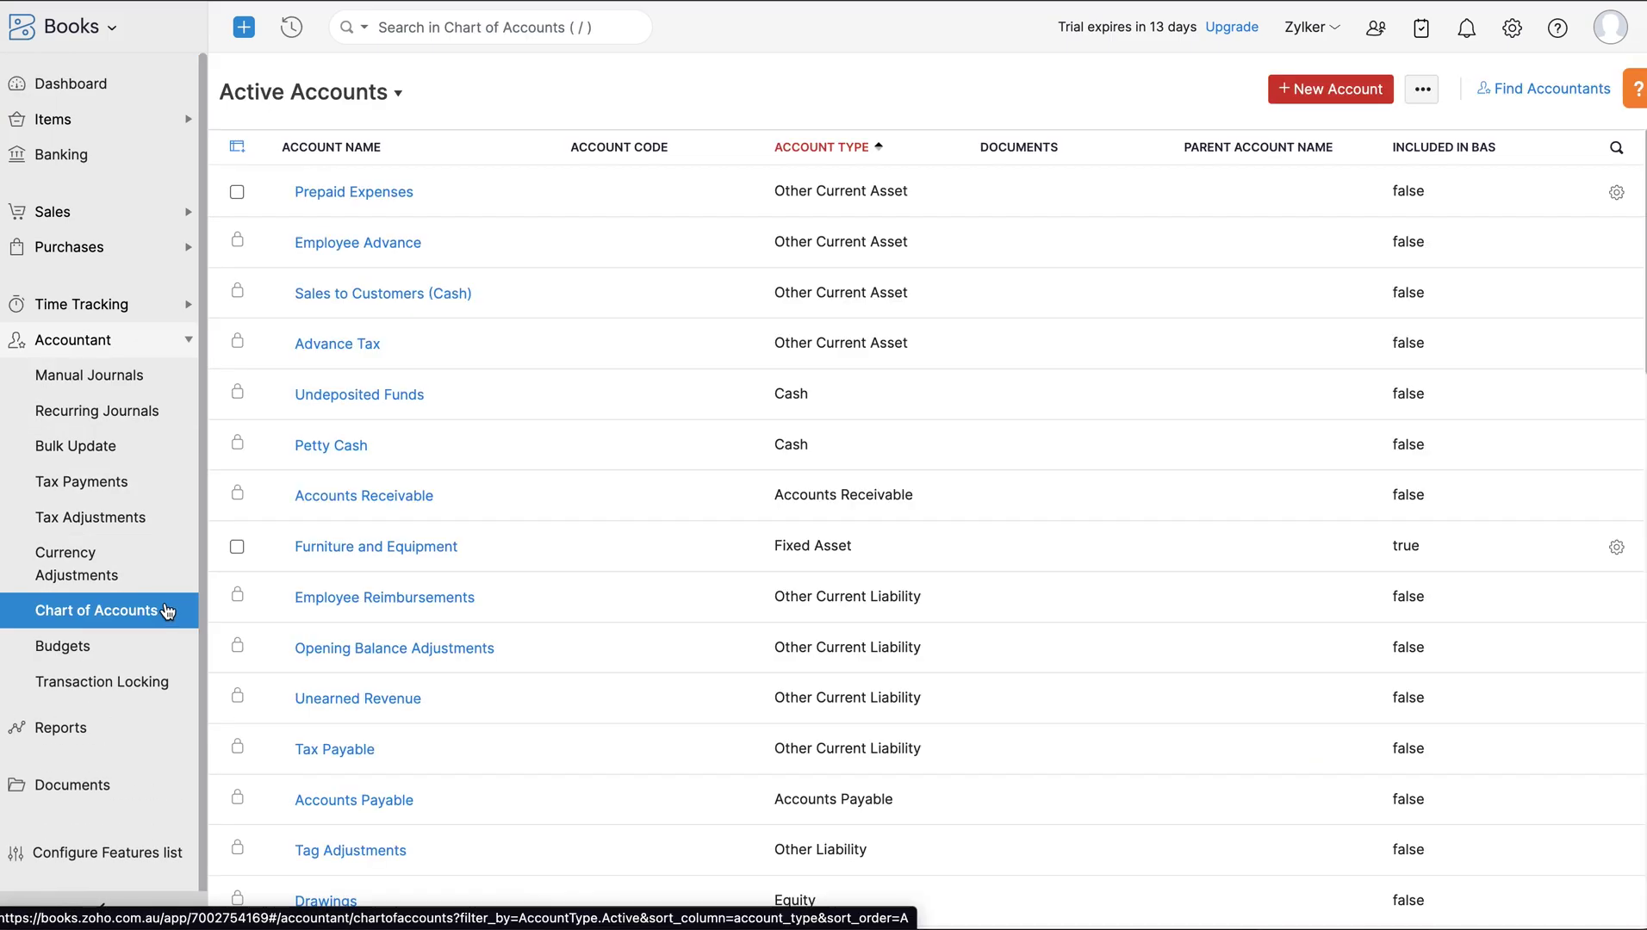
{"action": "scroll", "coordinate": [430, 603], "scroll_direction": "down", "scroll_amount": 15}
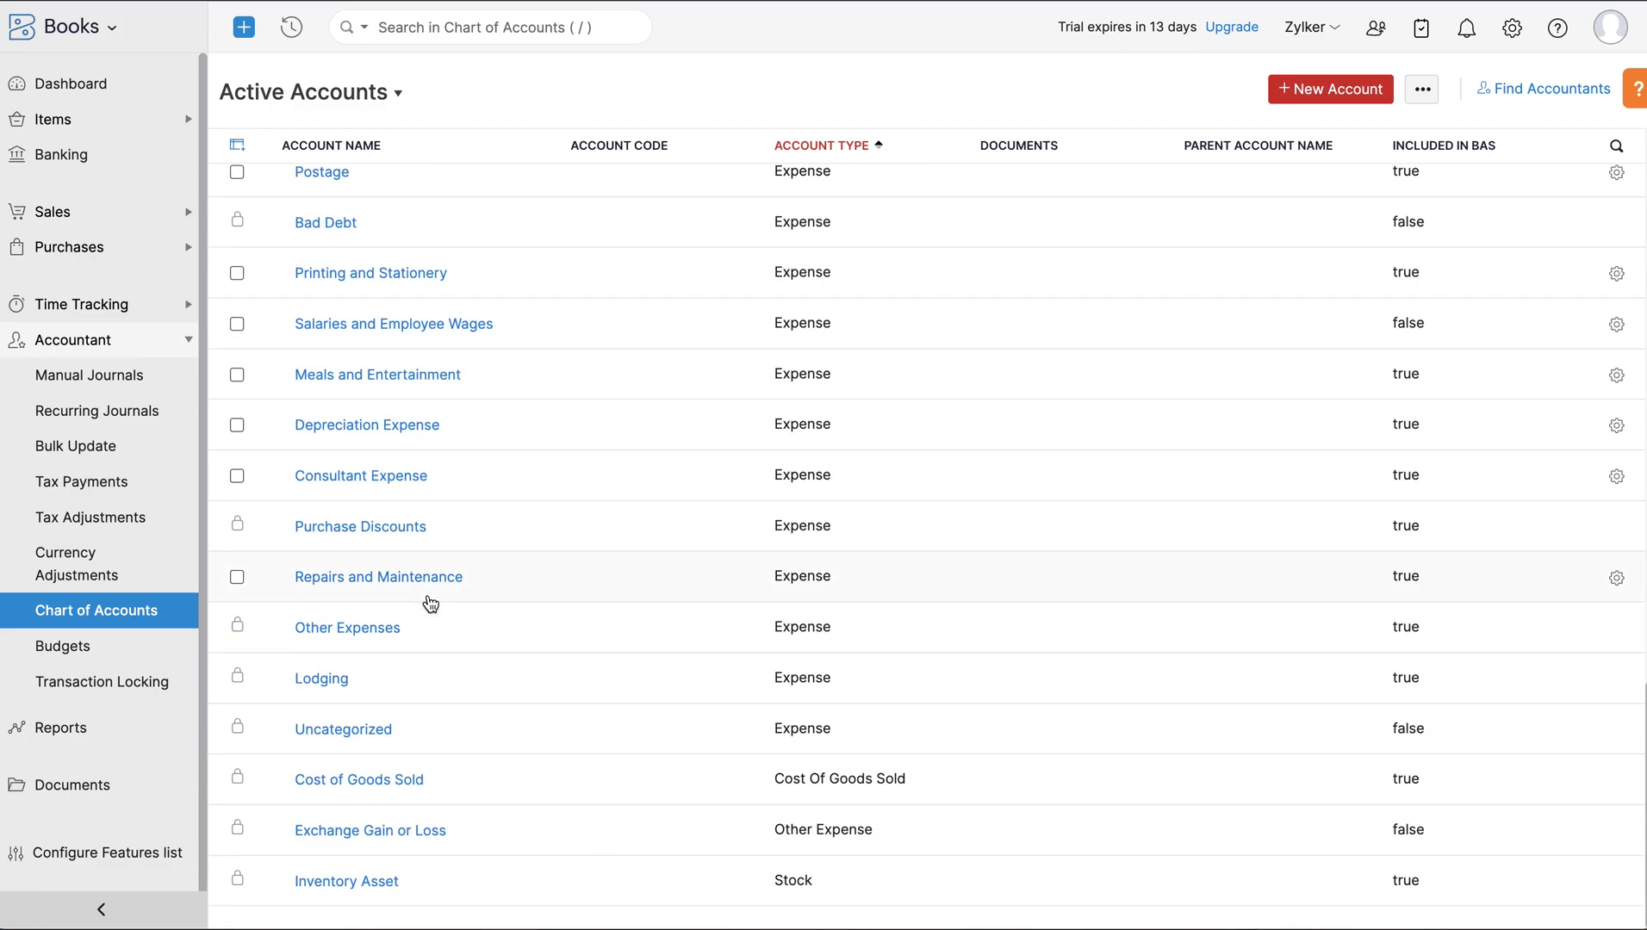
{"action": "scroll", "coordinate": [443, 588], "scroll_direction": "up", "scroll_amount": 15}
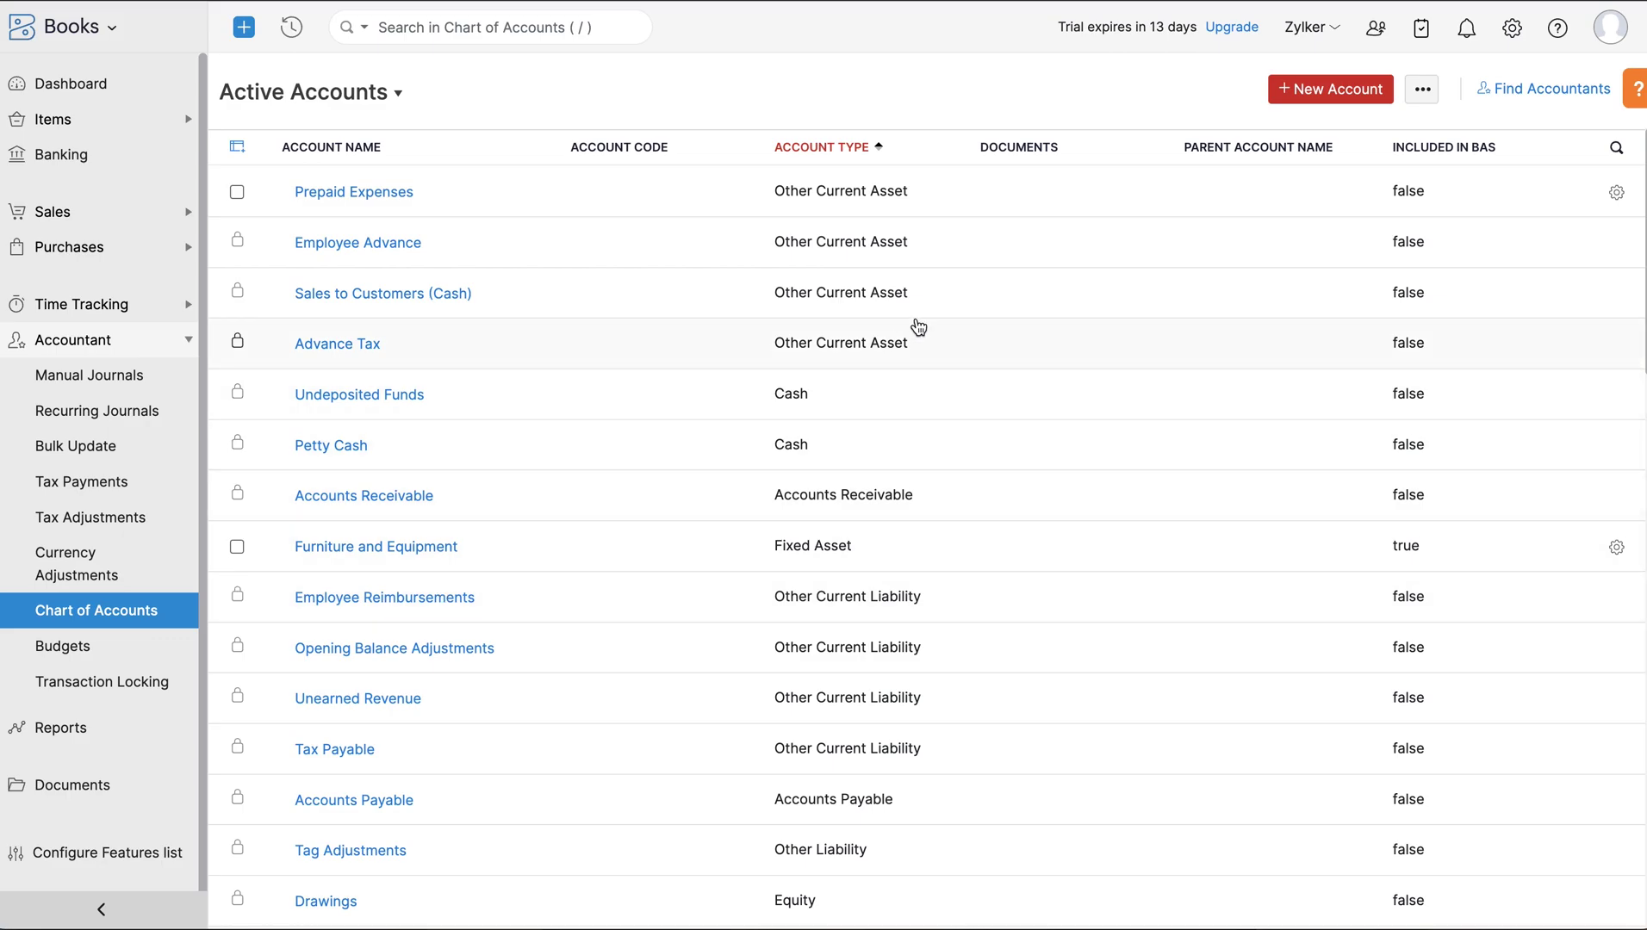
Step: Save a new account 'Official Travel Expense' with code 56578, added to the watchlist
{"action": "left_click", "coordinate": [1275, 100]}
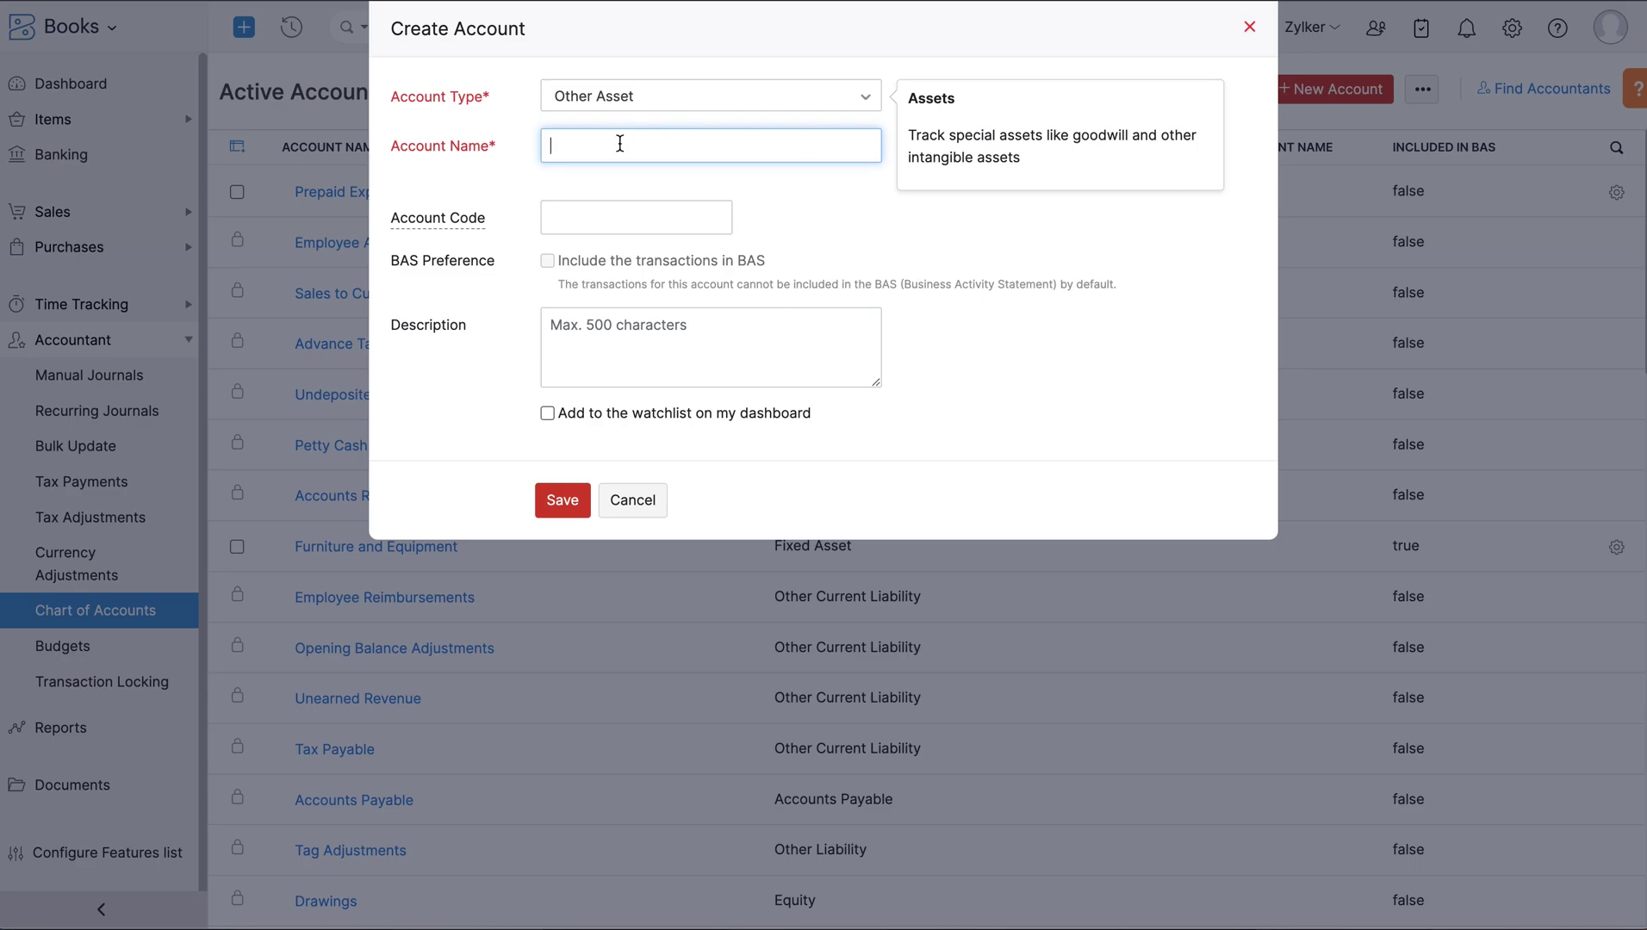
{"action": "type", "text": "Official Travel Expense"}
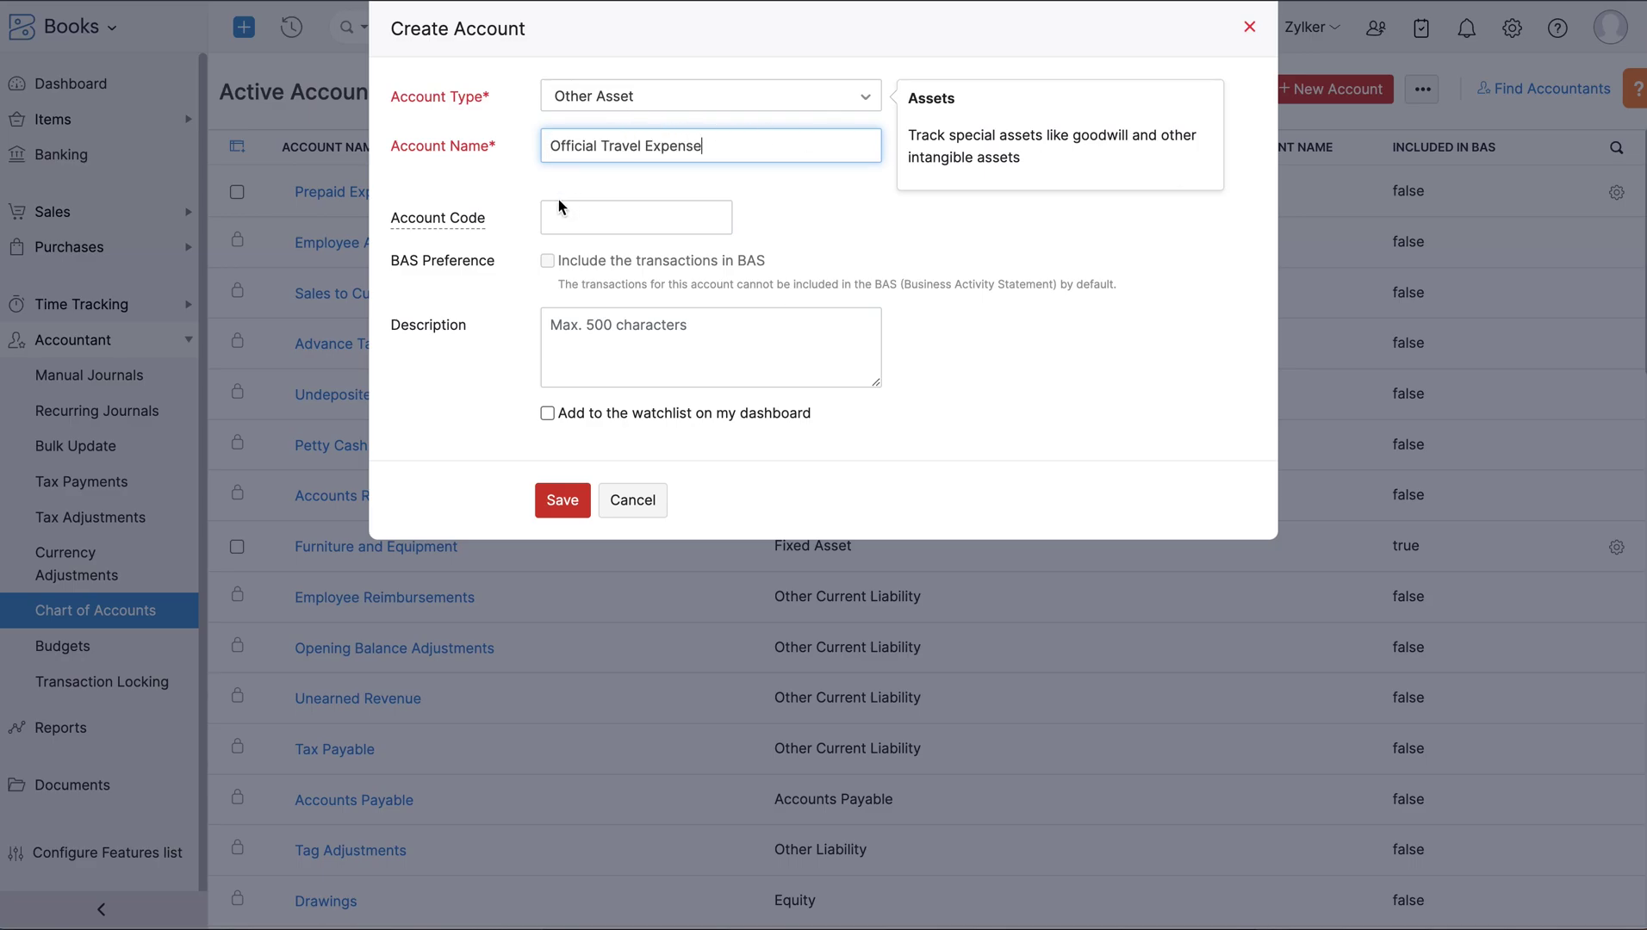
{"action": "left_click", "coordinate": [555, 207]}
{"action": "type", "text": "56578"}
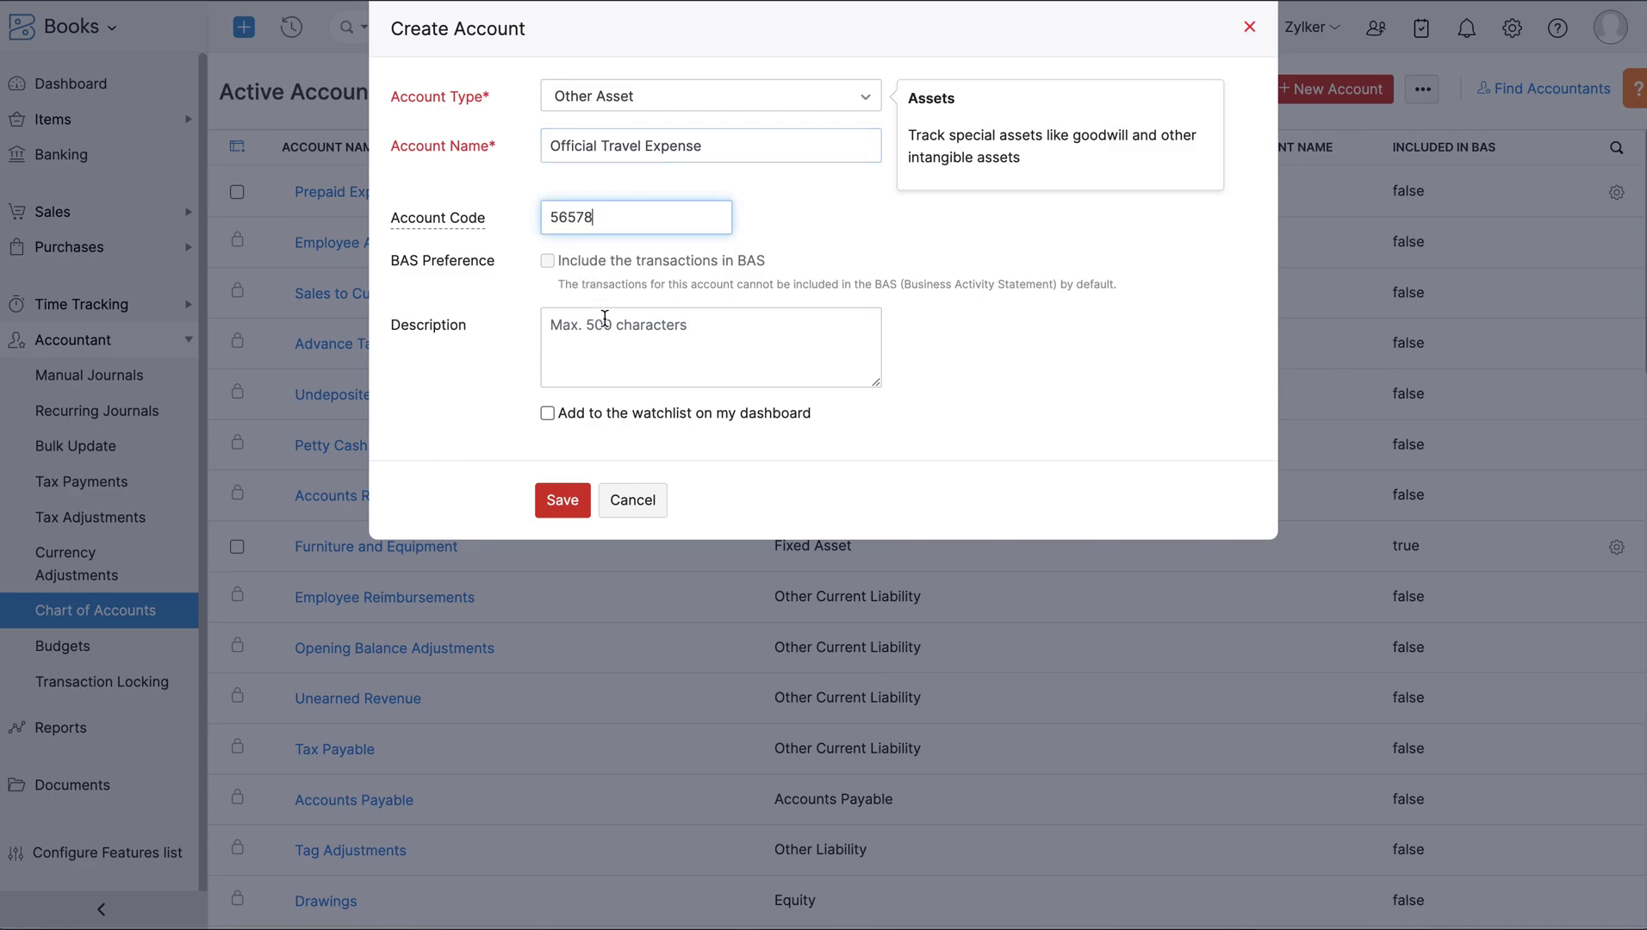
{"action": "left_click", "coordinate": [552, 419]}
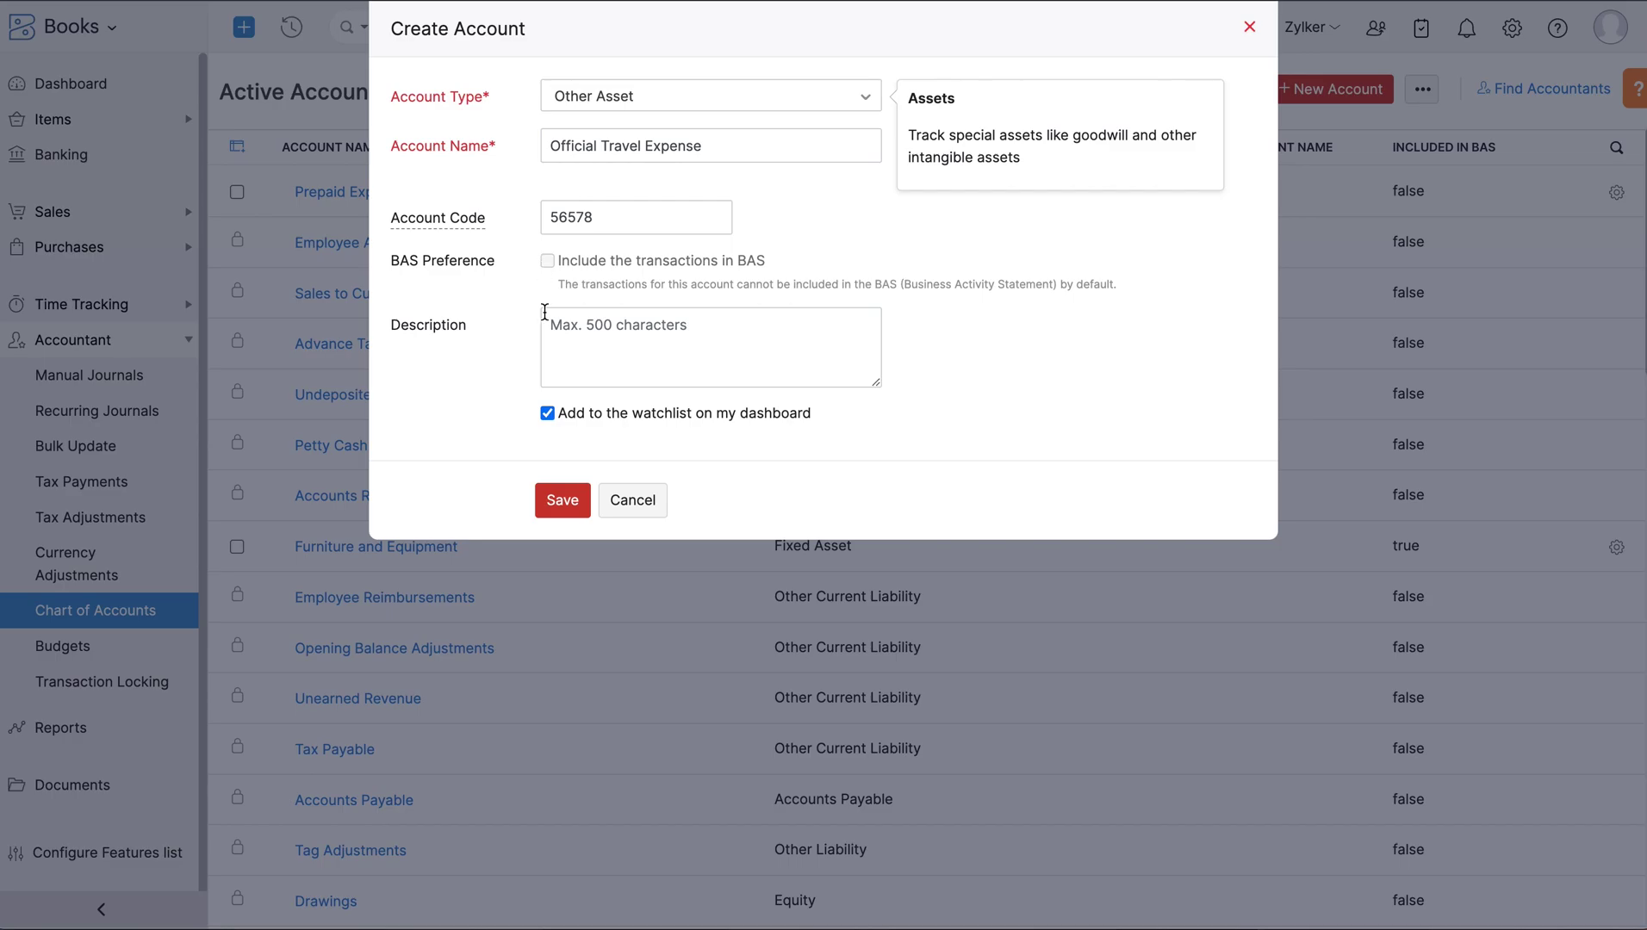
{"action": "left_click", "coordinate": [546, 502]}
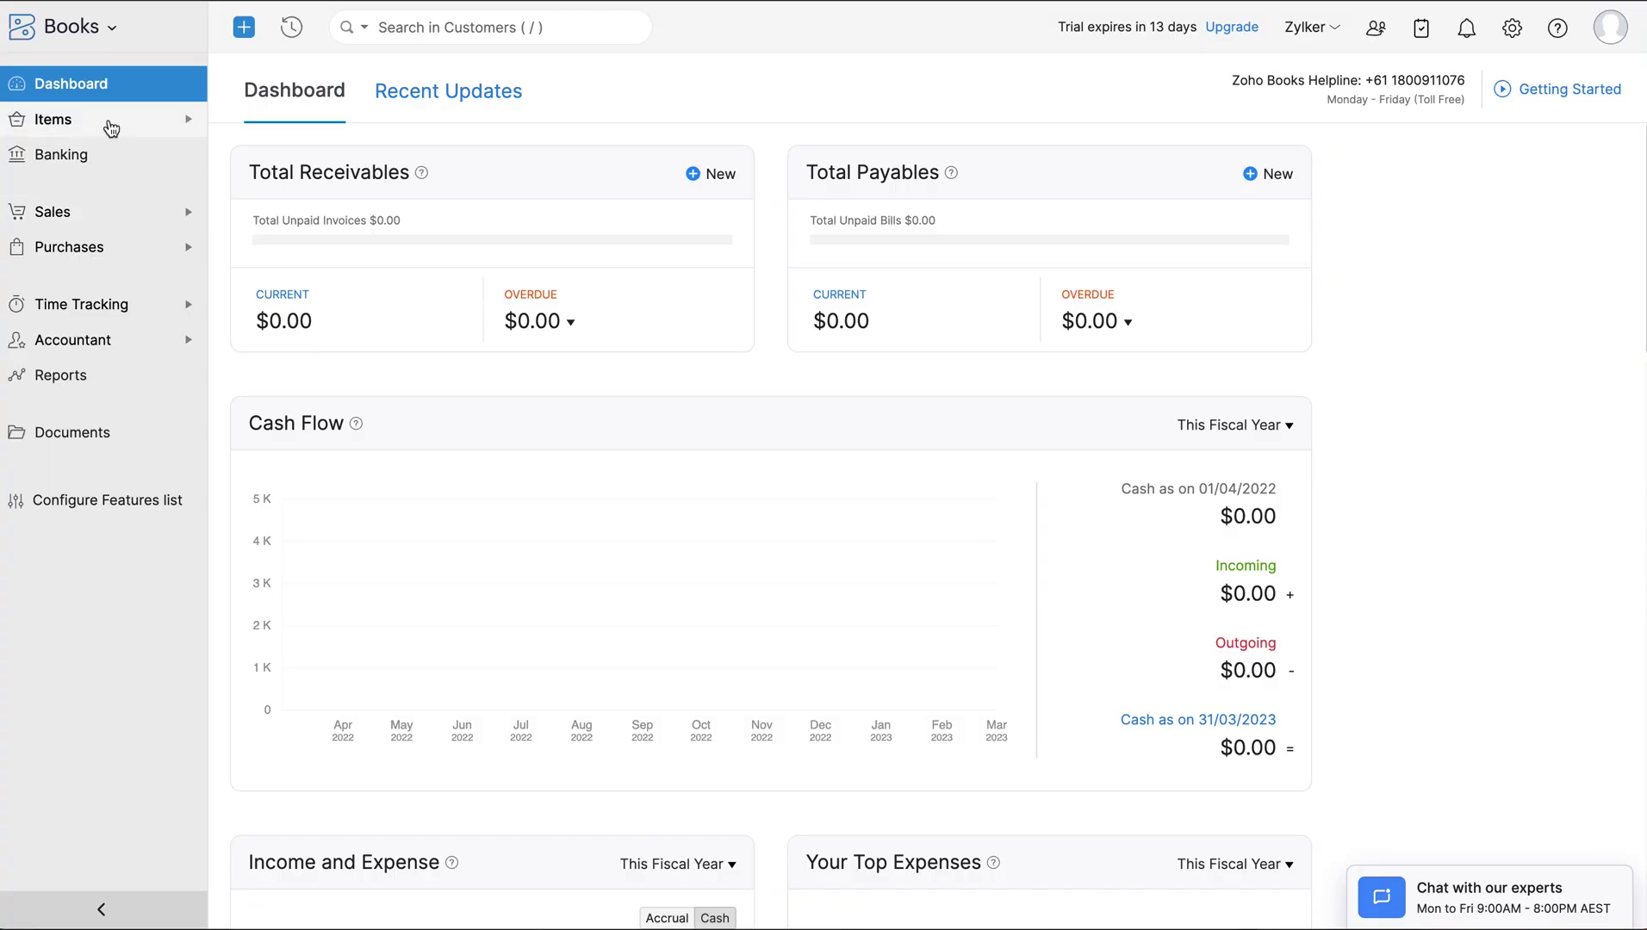
Step: Open Items > All Items and glance at its extra-options menu
{"action": "left_click", "coordinate": [111, 121]}
{"action": "left_click", "coordinate": [113, 158]}
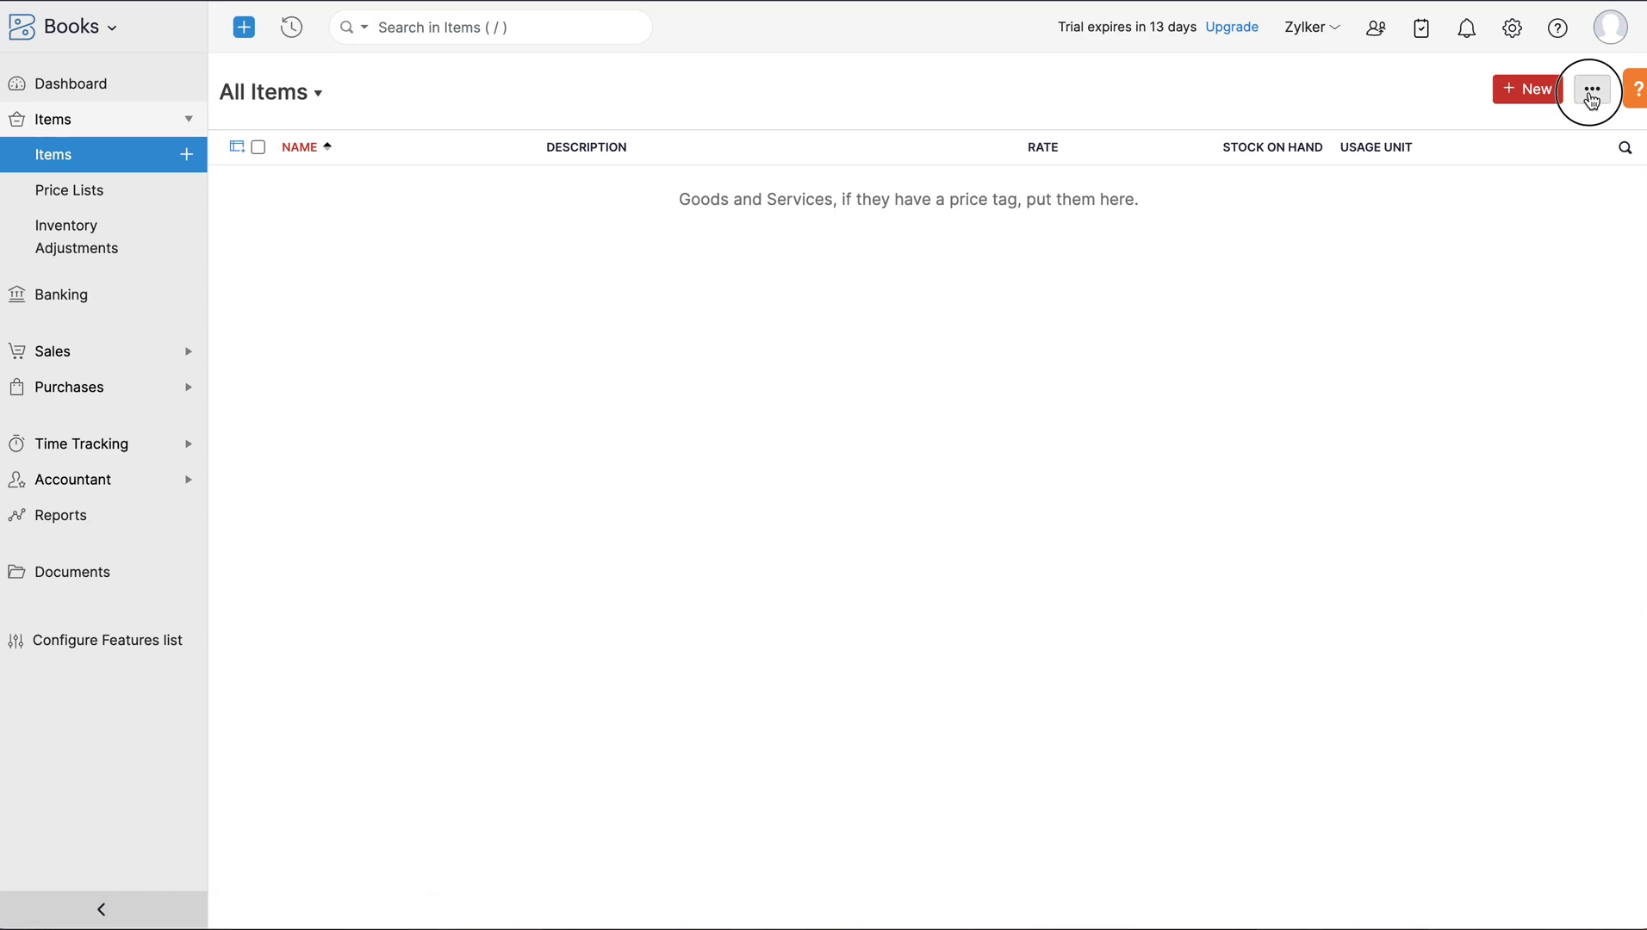
{"action": "left_click", "coordinate": [1590, 91]}
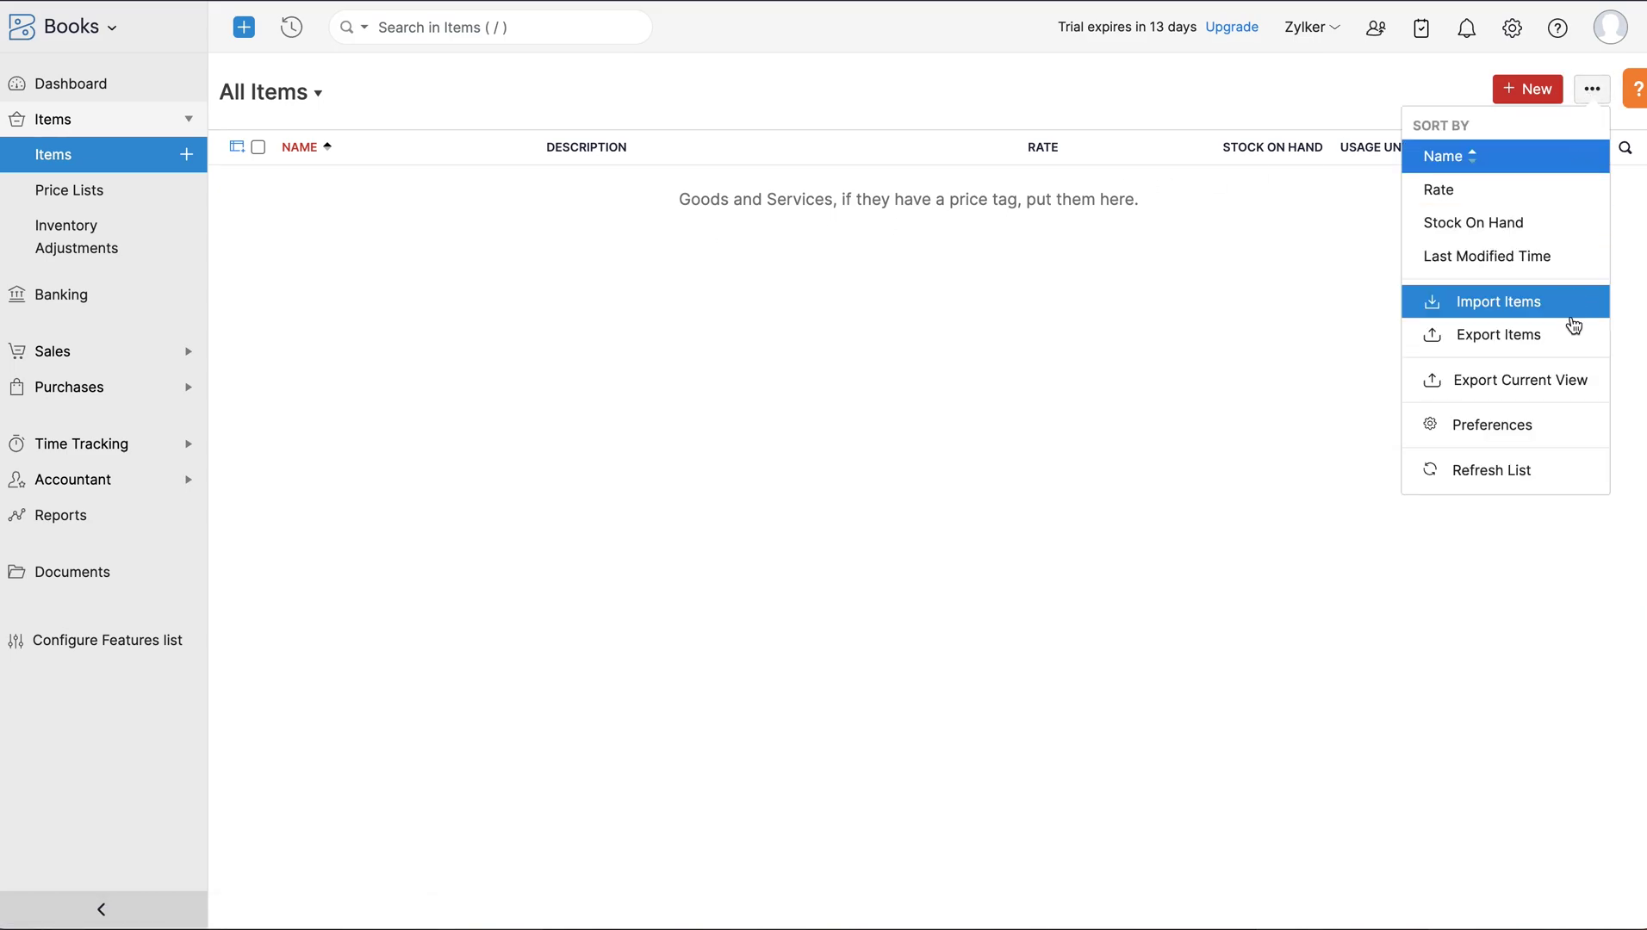
{"action": "left_click", "coordinate": [1143, 405]}
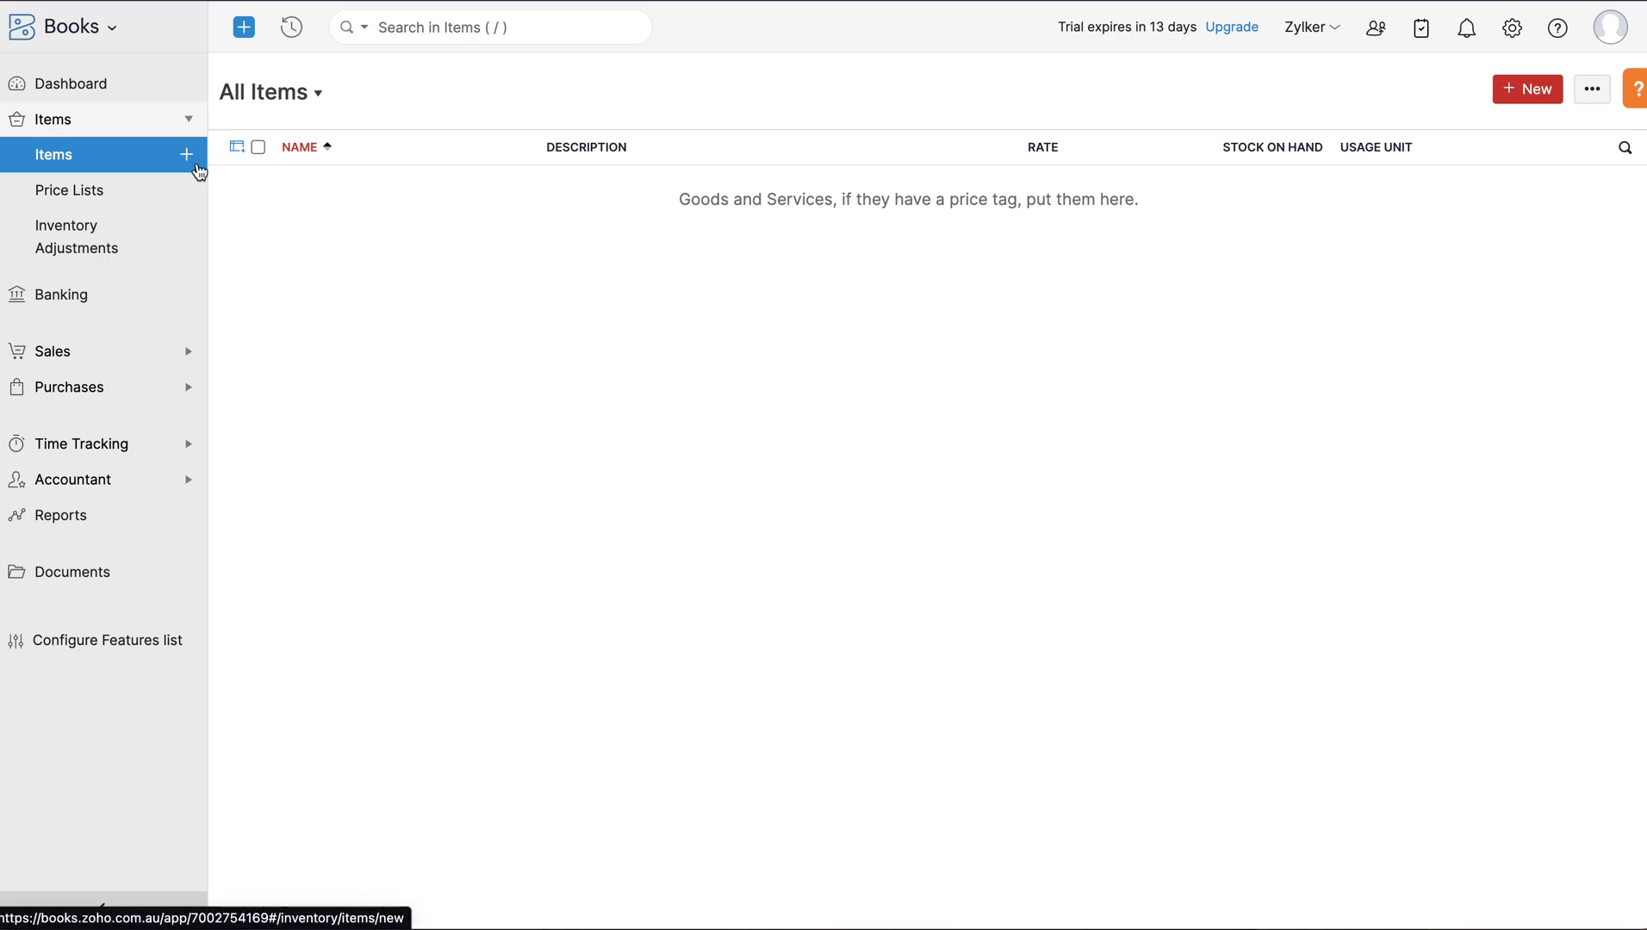
Step: Start a new goods item named 'Dell Precision 5560 laptop' with unit pcs
{"action": "left_click", "coordinate": [1528, 107]}
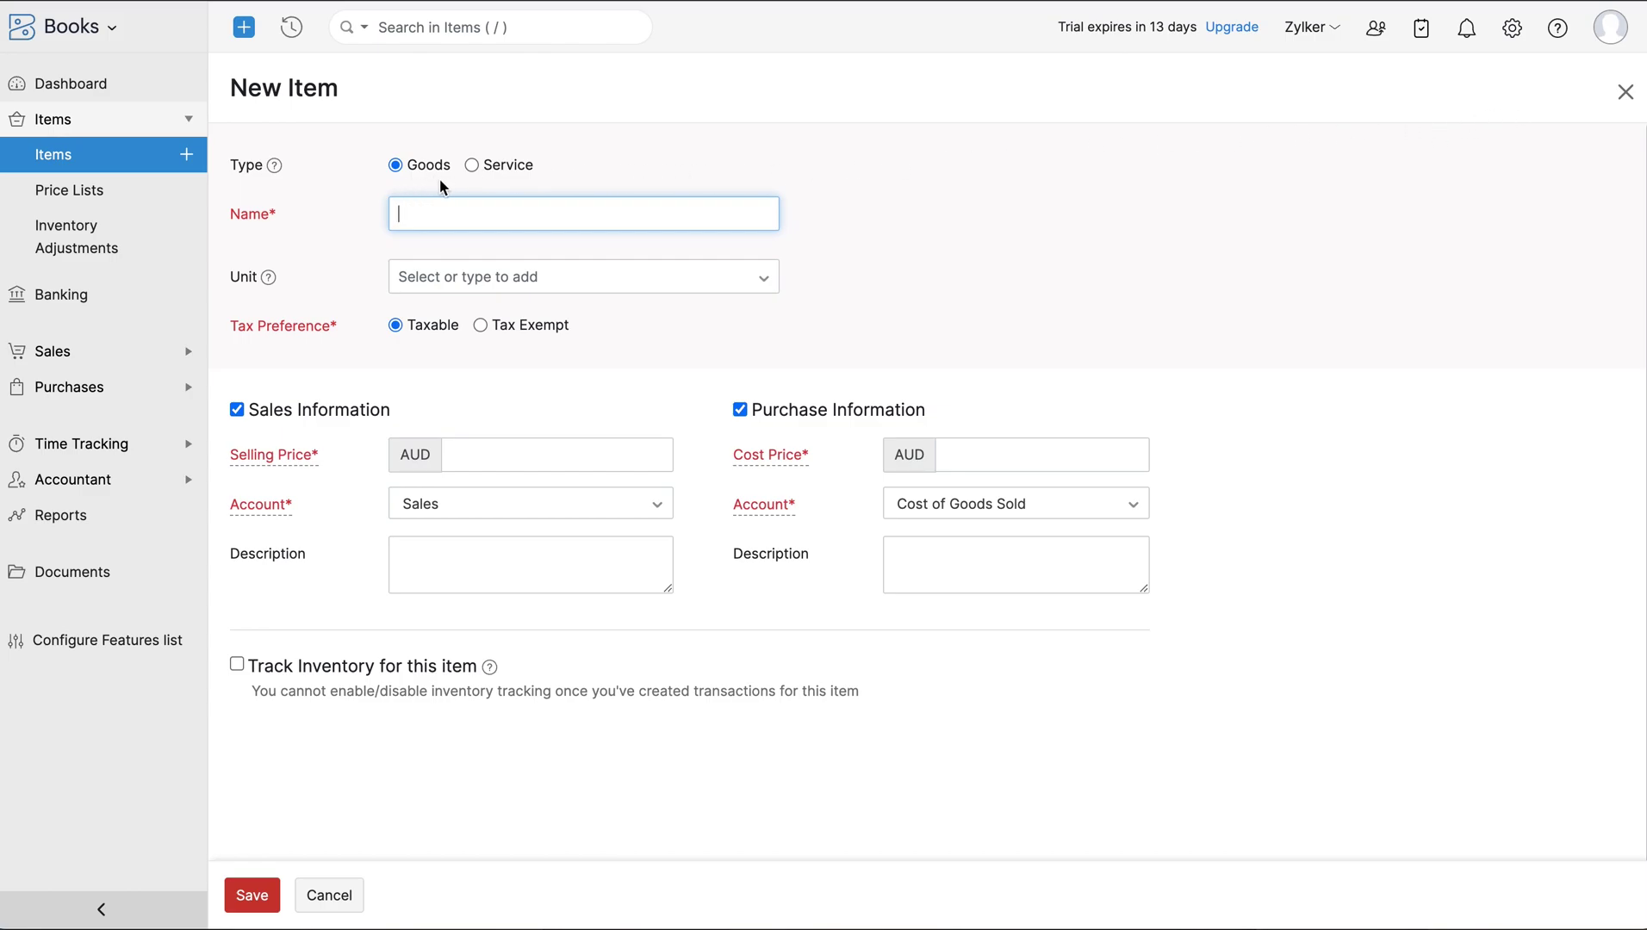
{"action": "type", "text": "Dell Precision 5560 laptop"}
{"action": "left_click", "coordinate": [423, 264]}
{"action": "type", "text": "pcs"}
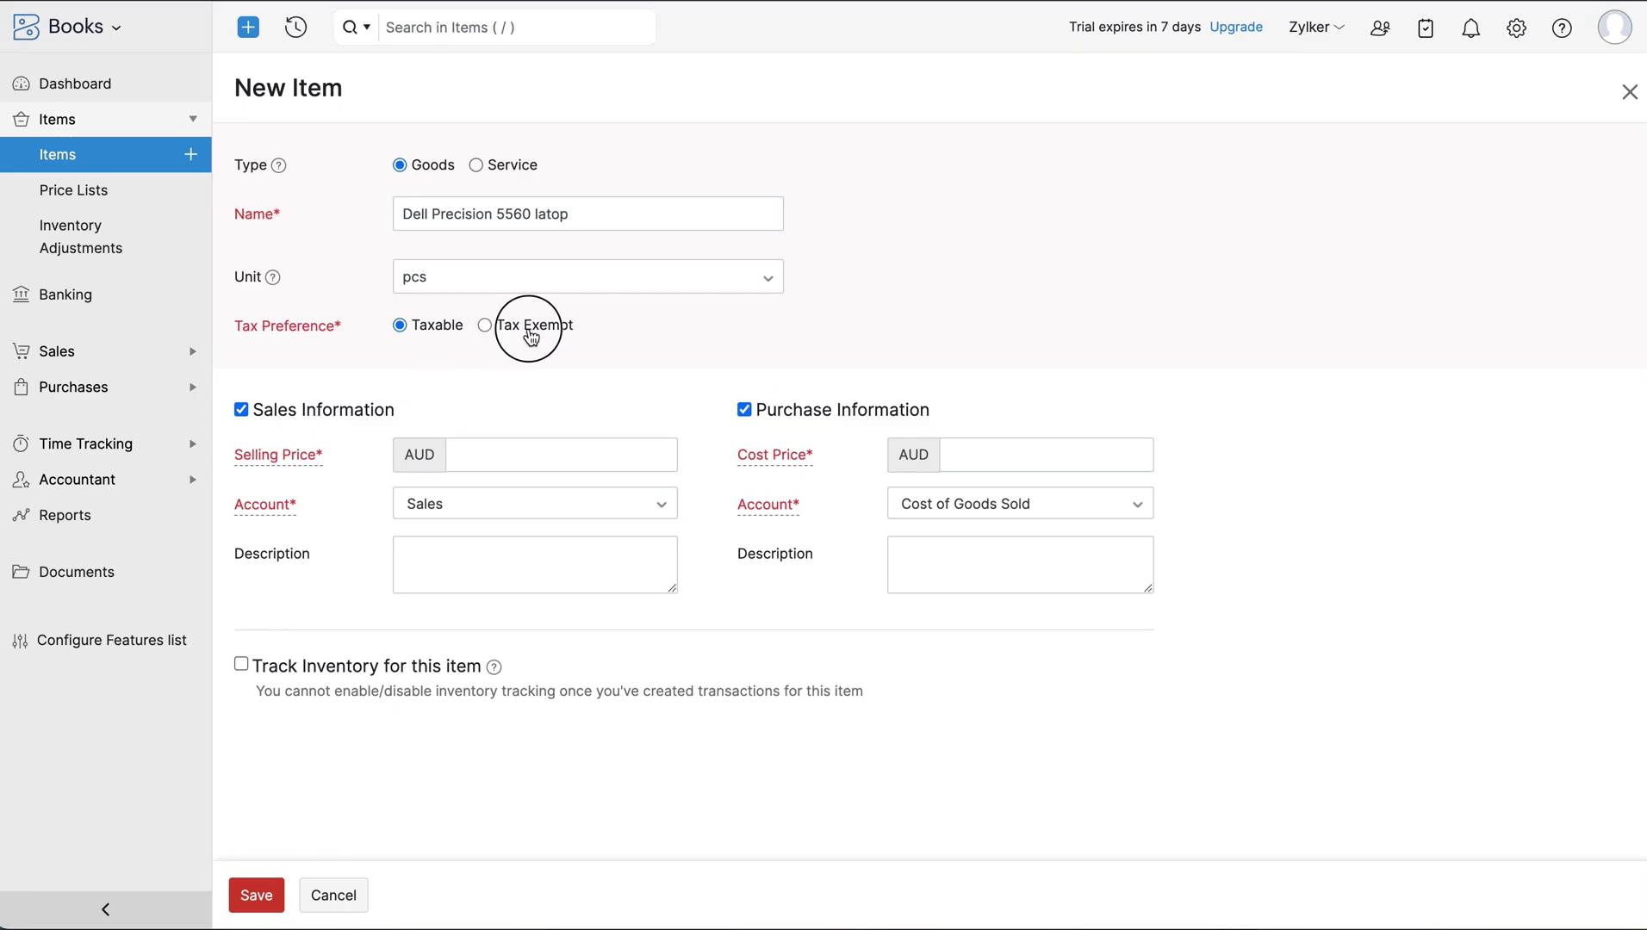
Step: Try Tax Exempt, then set the item back to Taxable without picking an exemption reason
{"action": "left_click", "coordinate": [528, 337]}
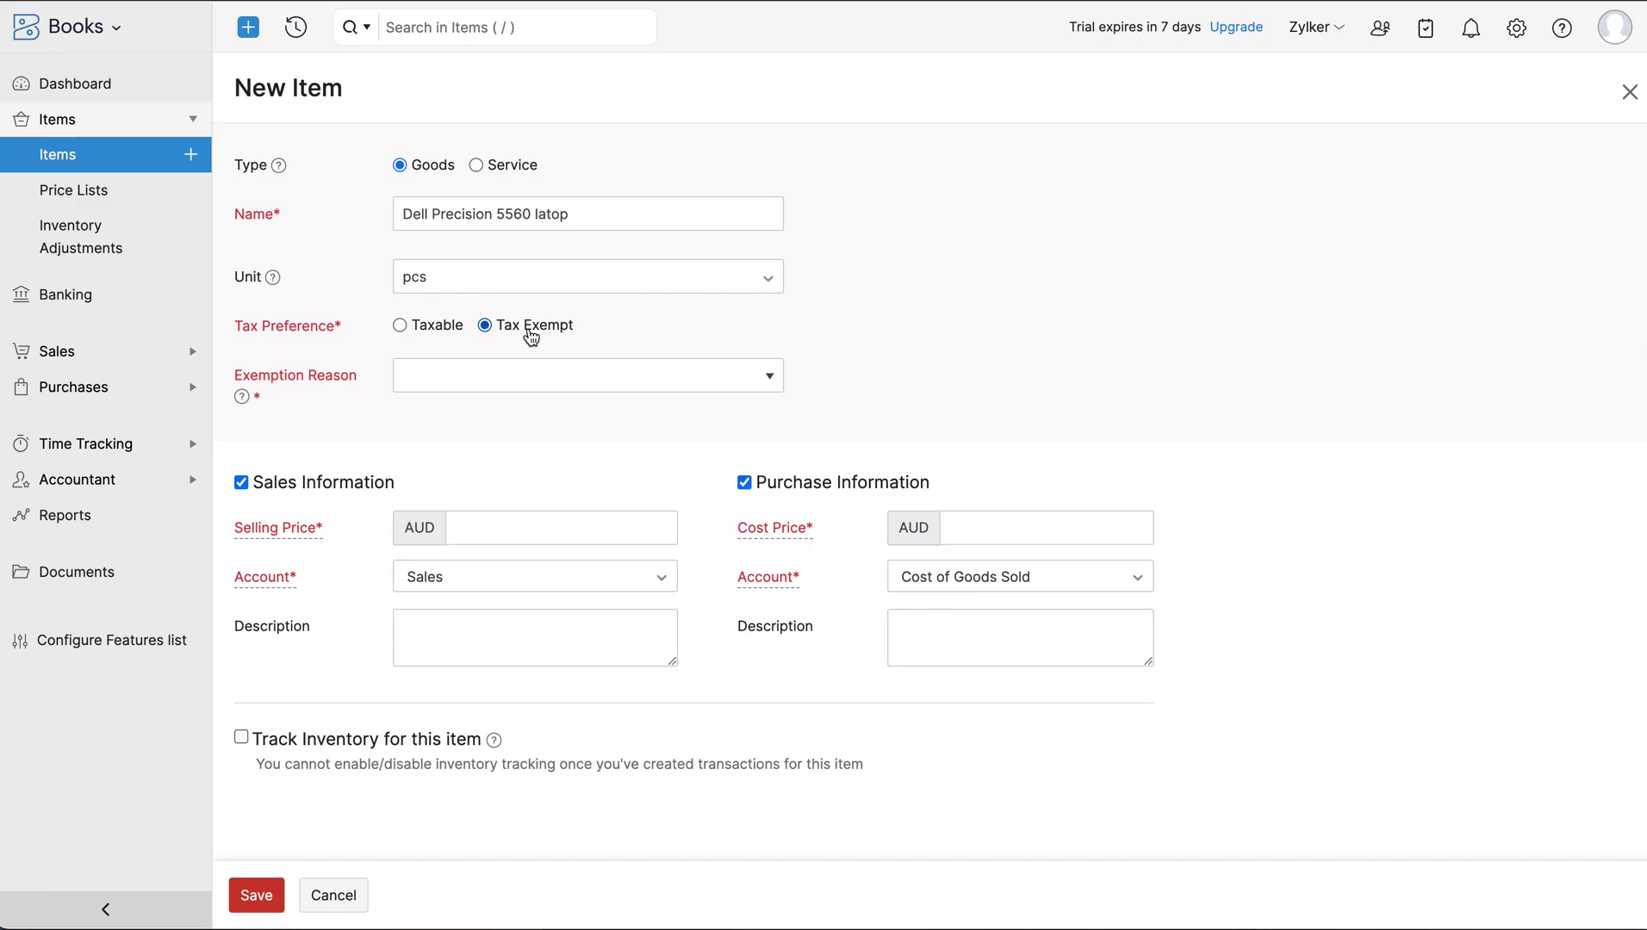
{"action": "left_click", "coordinate": [544, 373]}
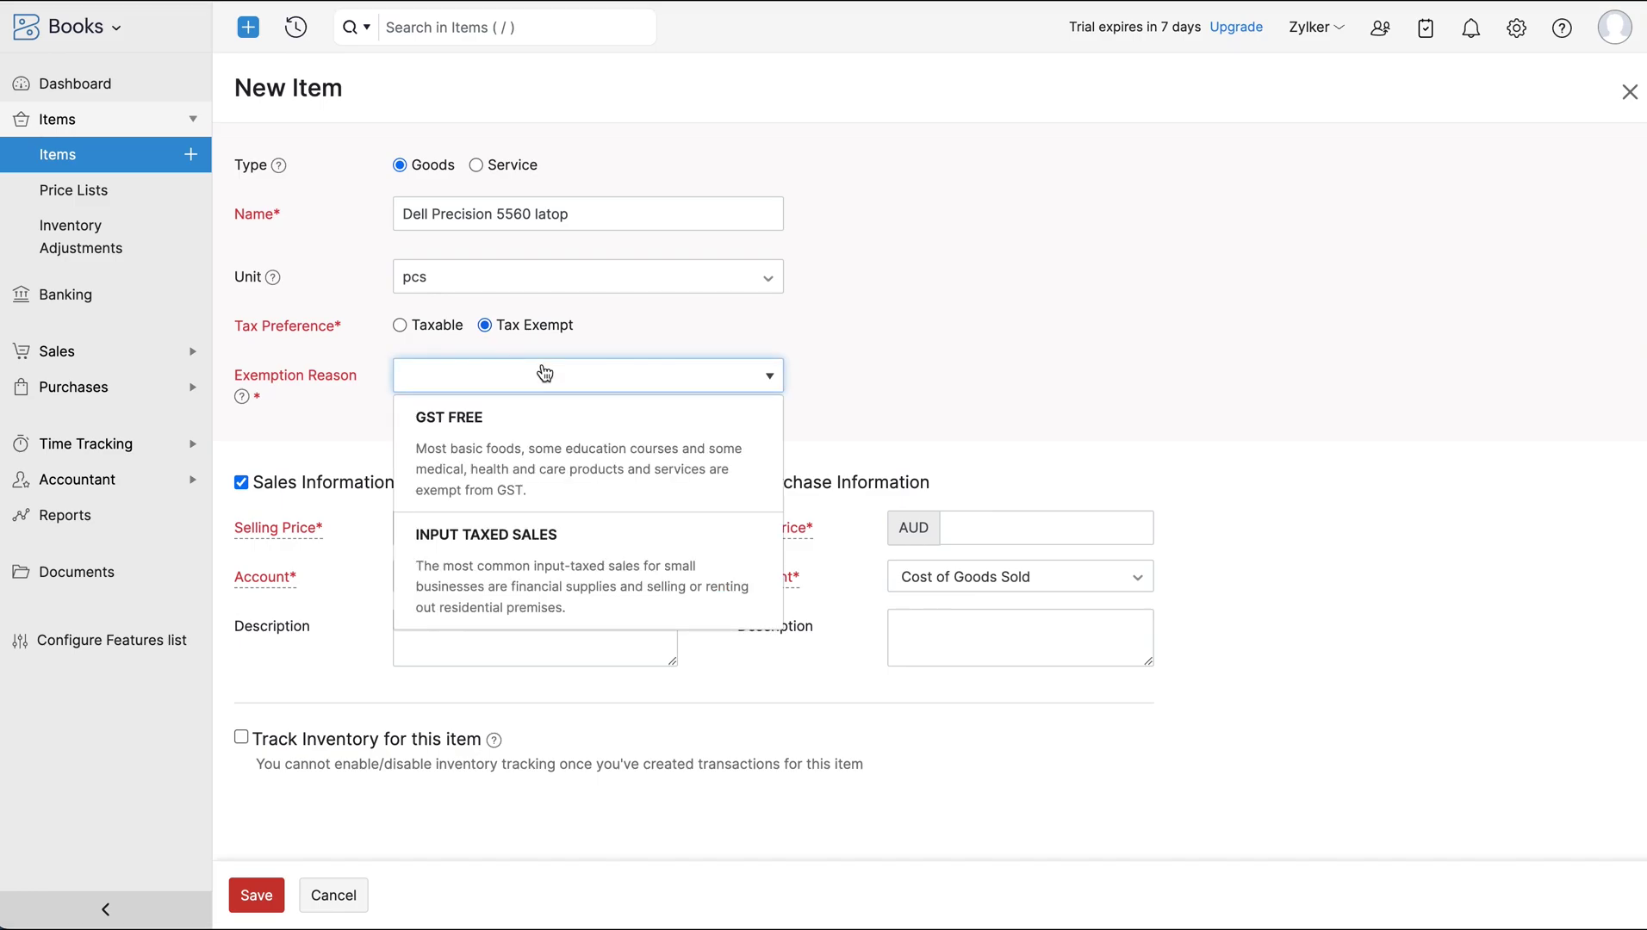
{"action": "left_click", "coordinate": [857, 379]}
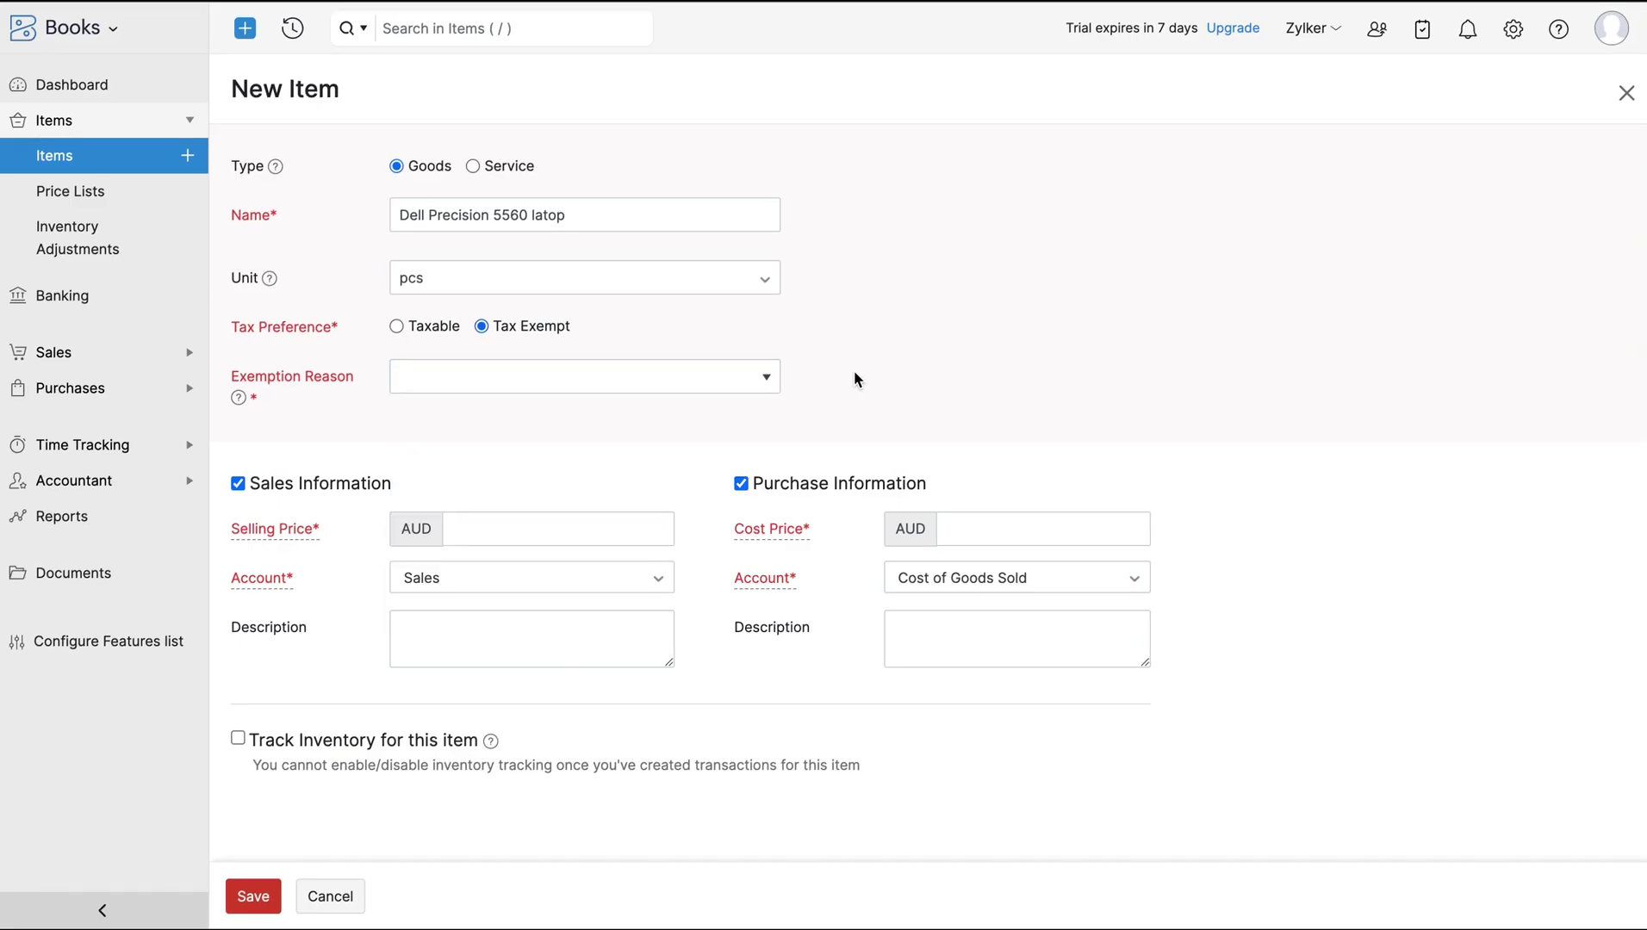
{"action": "left_click", "coordinate": [397, 327]}
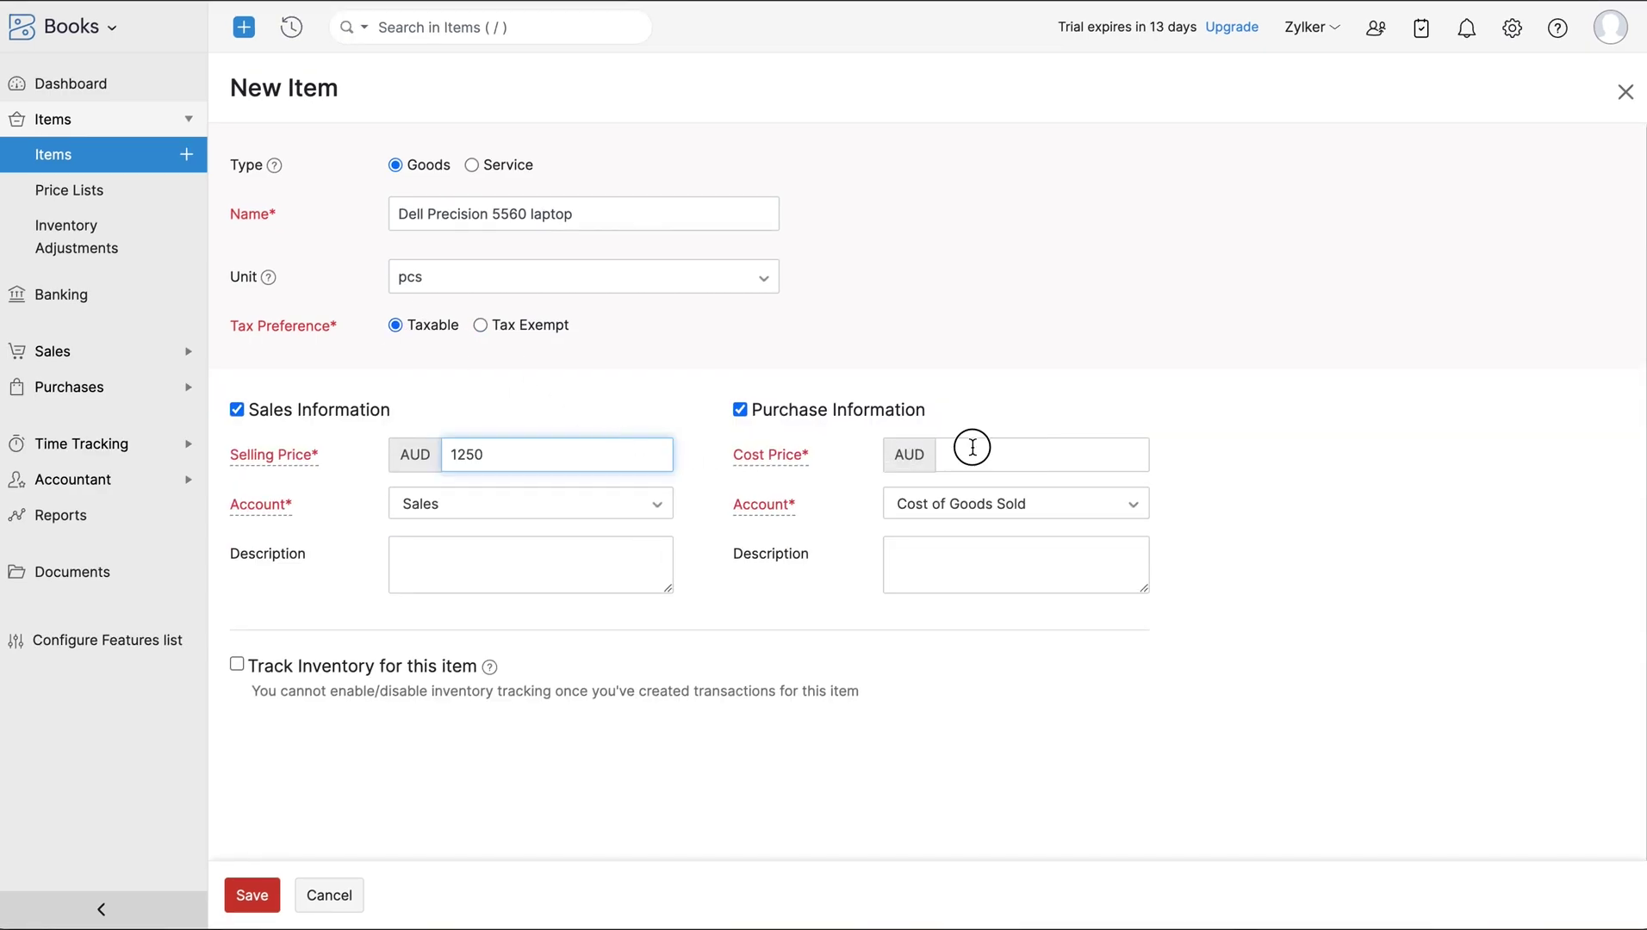
Step: Enter cost price 1100 AUD, keeping Cost of Goods Sold as the purchase account
{"action": "left_click", "coordinate": [970, 445]}
{"action": "type", "text": "1100"}
{"action": "left_click", "coordinate": [671, 508]}
{"action": "left_click", "coordinate": [673, 512]}
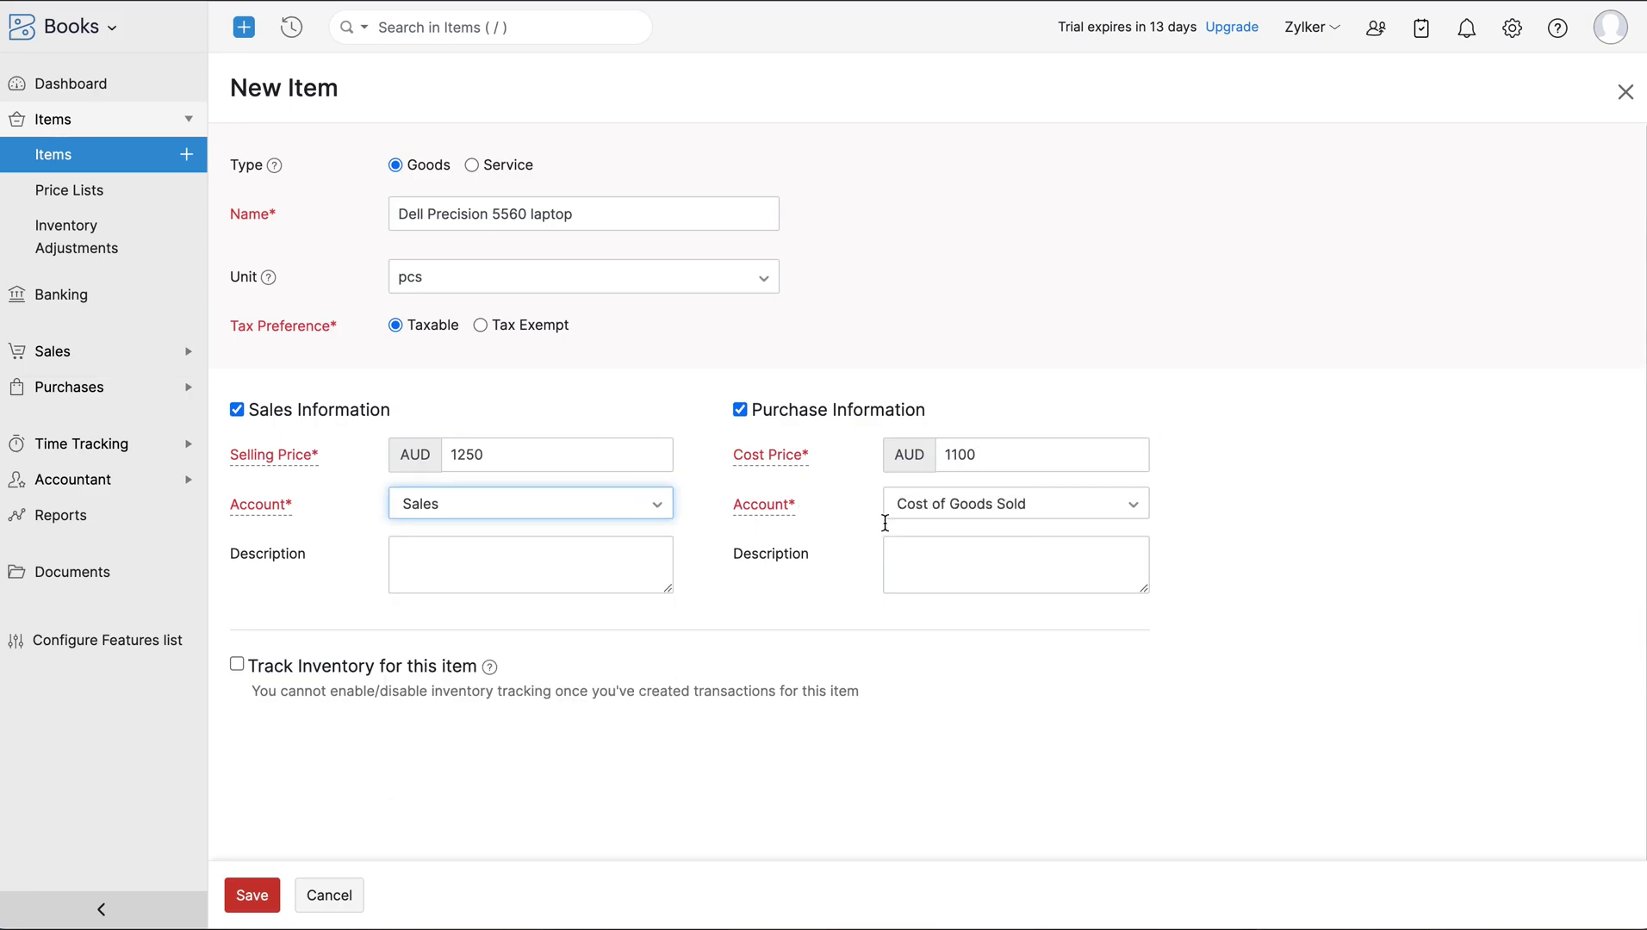
{"action": "left_click", "coordinate": [1128, 512]}
{"action": "left_click", "coordinate": [1129, 512]}
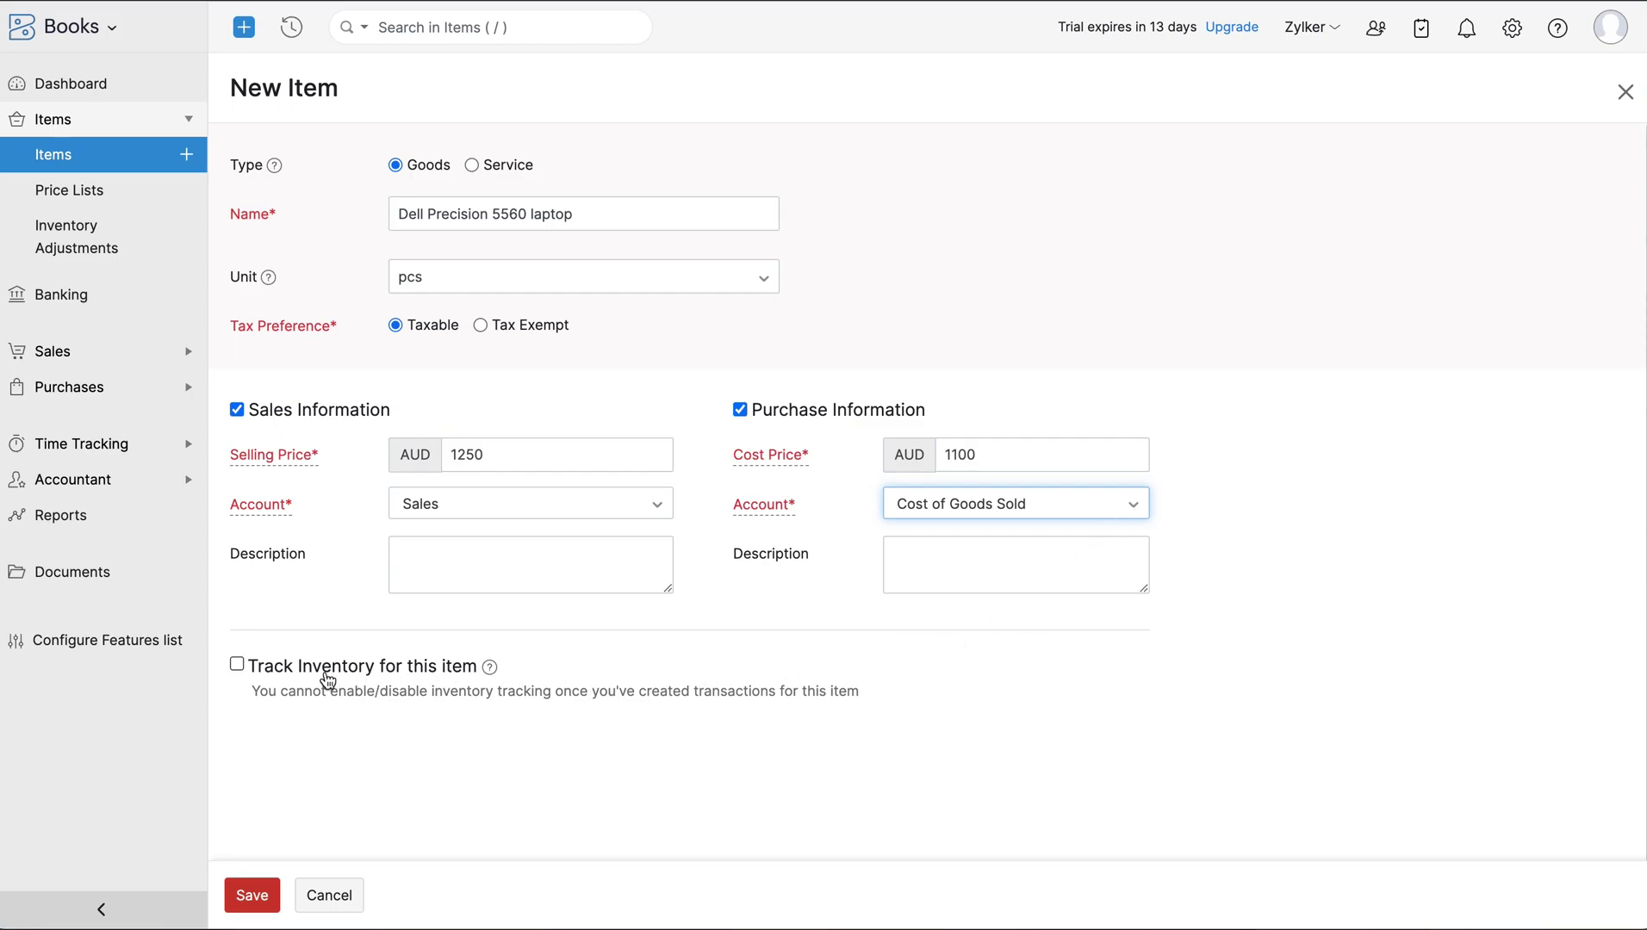
Step: Turn on Track Inventory with Inventory Asset as the inventory account
{"action": "left_click", "coordinate": [237, 665]}
{"action": "scroll", "coordinate": [275, 661], "scroll_direction": "down", "scroll_amount": 2}
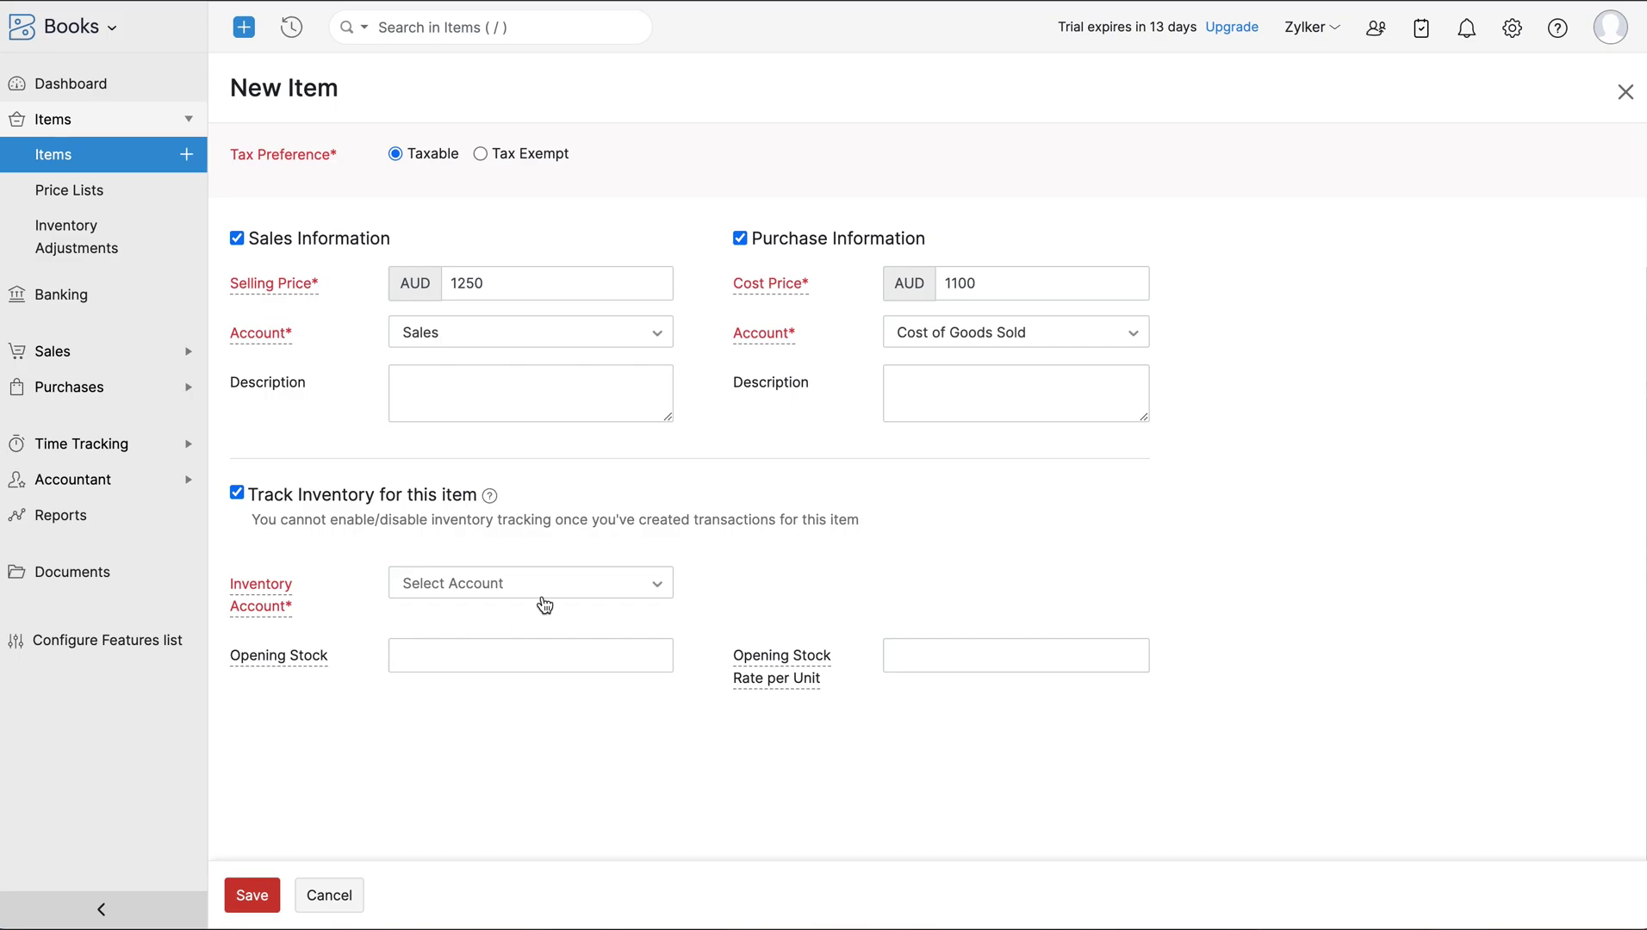
{"action": "left_click", "coordinate": [554, 594]}
{"action": "left_click", "coordinate": [530, 697]}
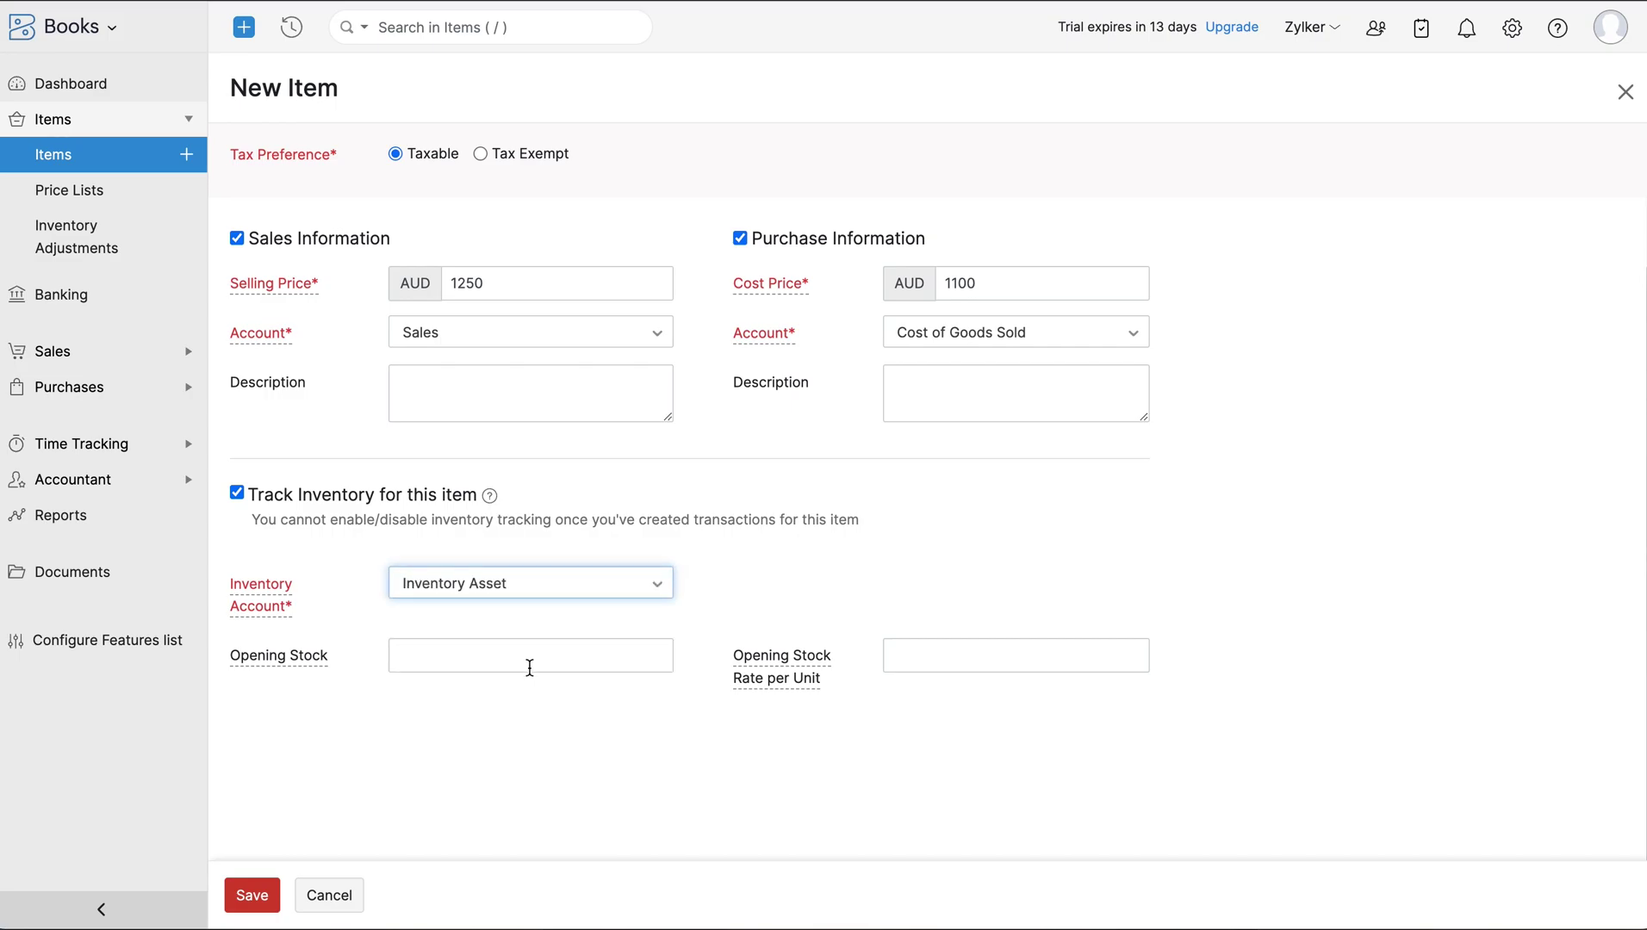
Step: Enter opening stock 50 at 1250 per unit and save the laptop item
{"action": "left_click", "coordinate": [515, 658]}
{"action": "type", "text": "50"}
{"action": "left_click", "coordinate": [920, 659]}
{"action": "type", "text": "1250"}
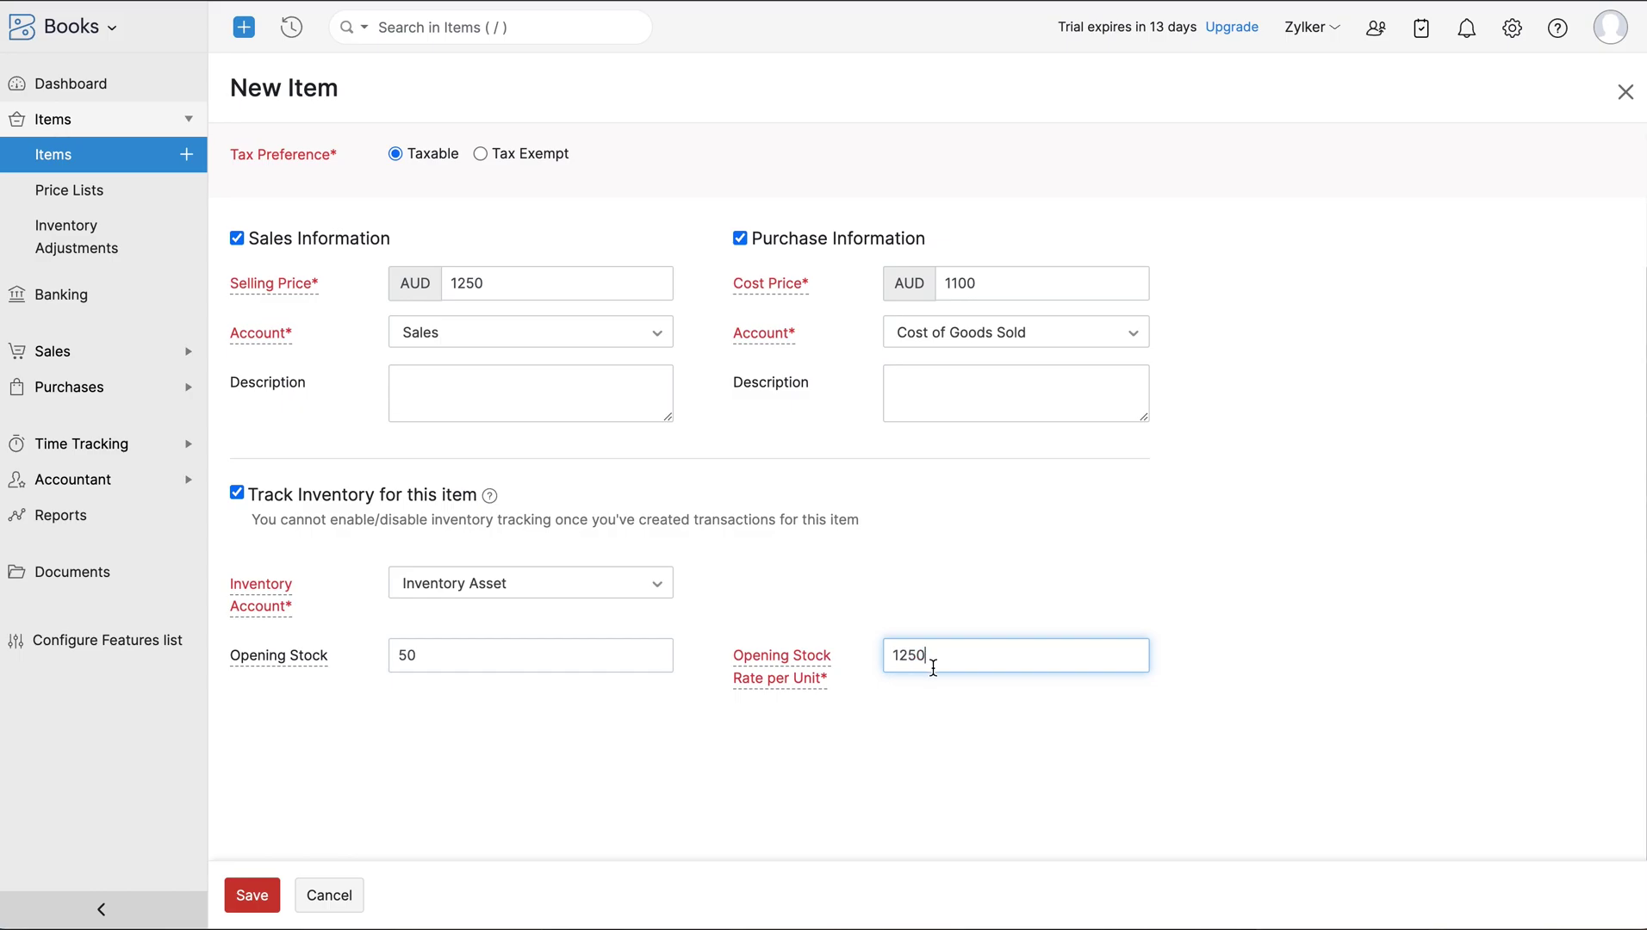
{"action": "left_click", "coordinate": [247, 898]}
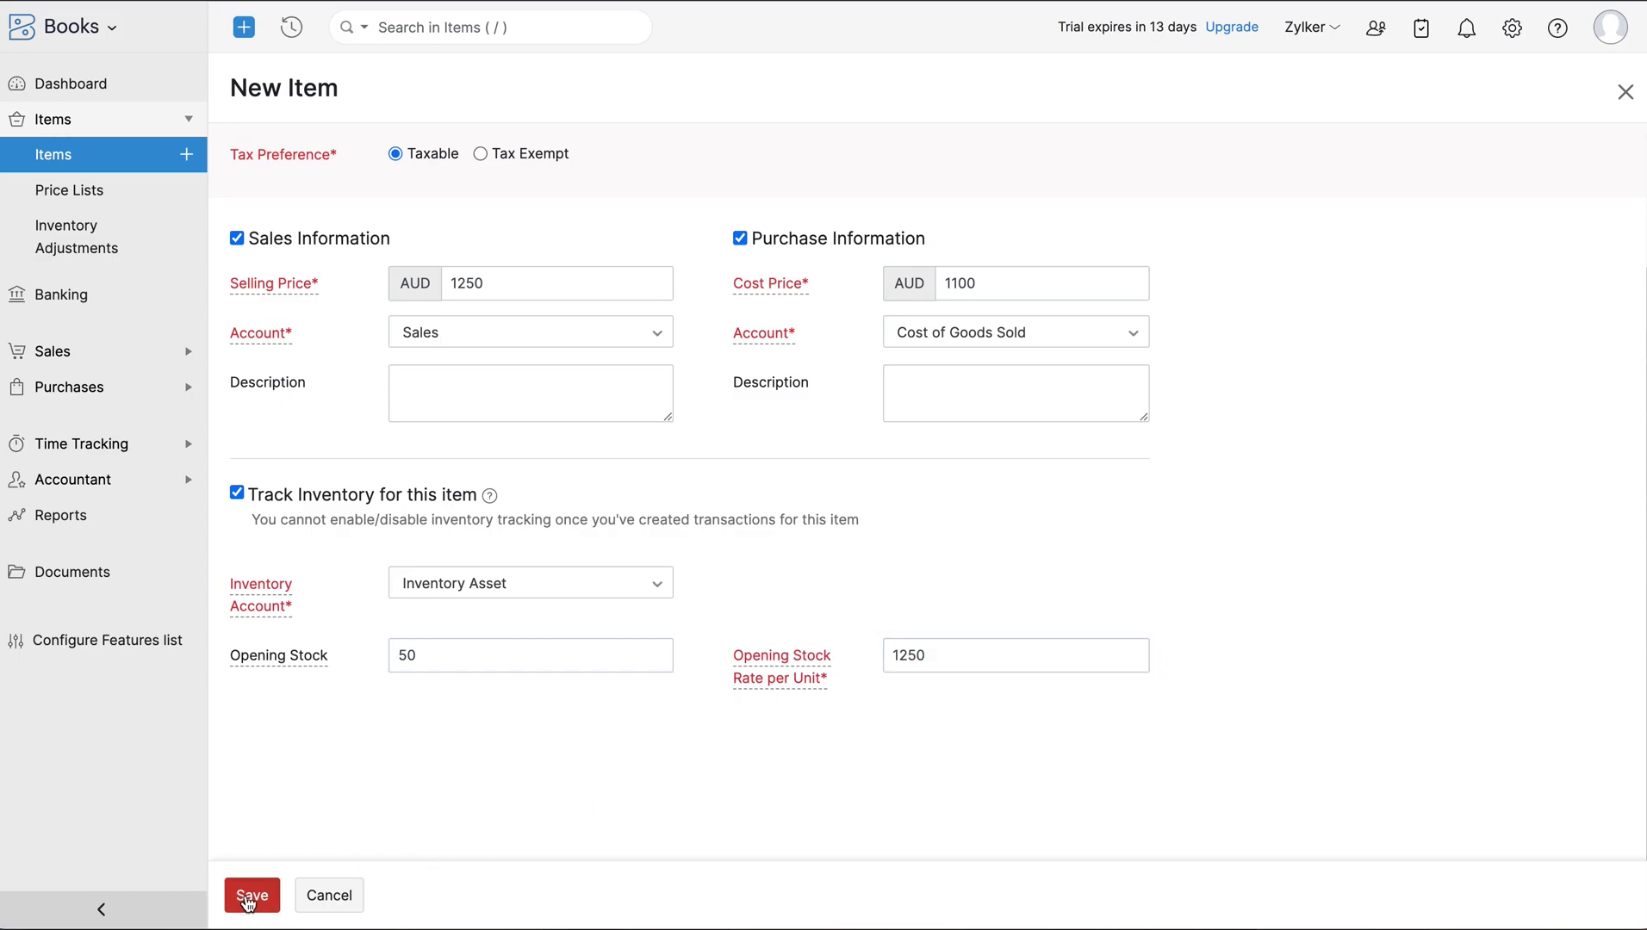
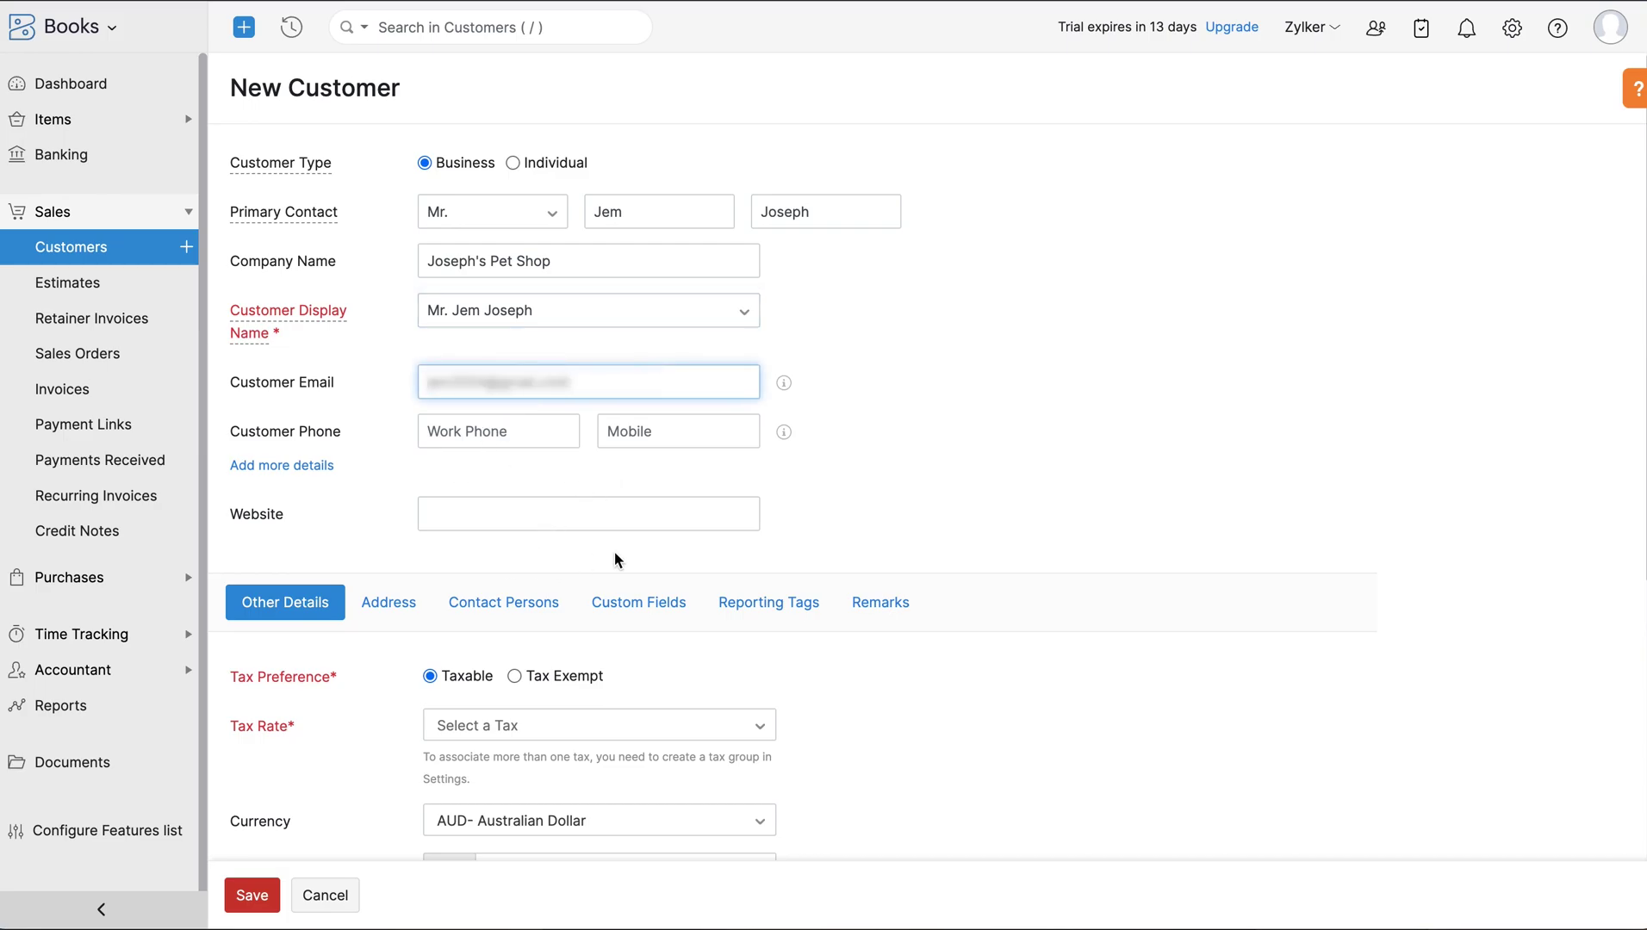
Step: Keep the customer taxable and set its tax rate to GST2 [15%]
{"action": "scroll", "coordinate": [614, 552], "scroll_direction": "down", "scroll_amount": 5}
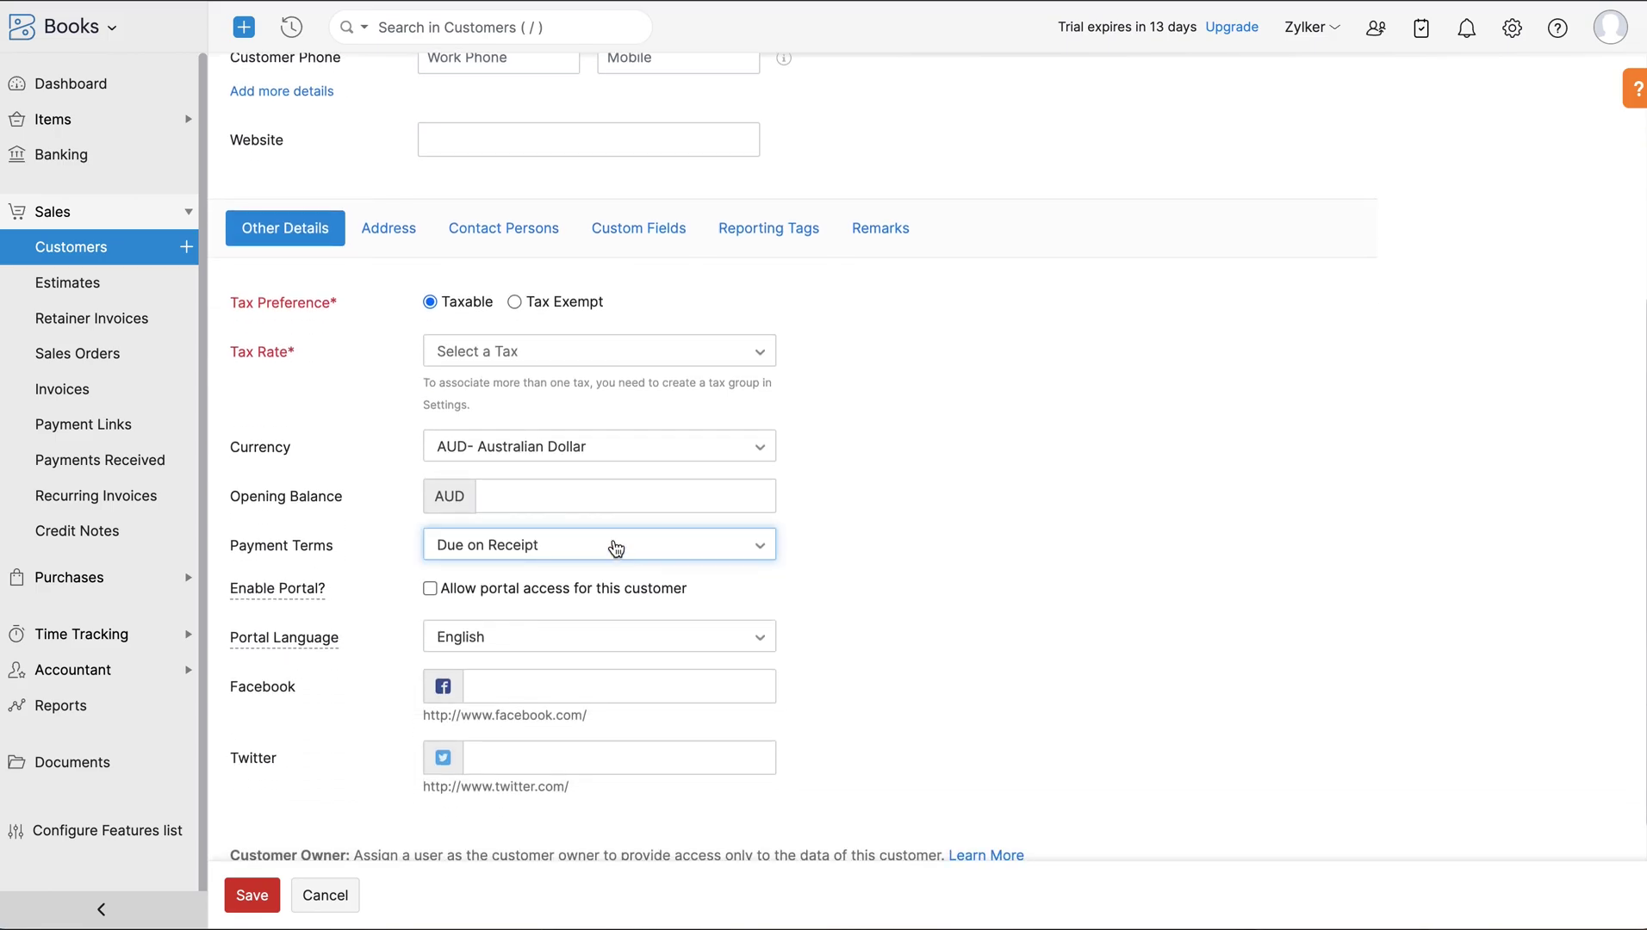
{"action": "left_click", "coordinate": [538, 354]}
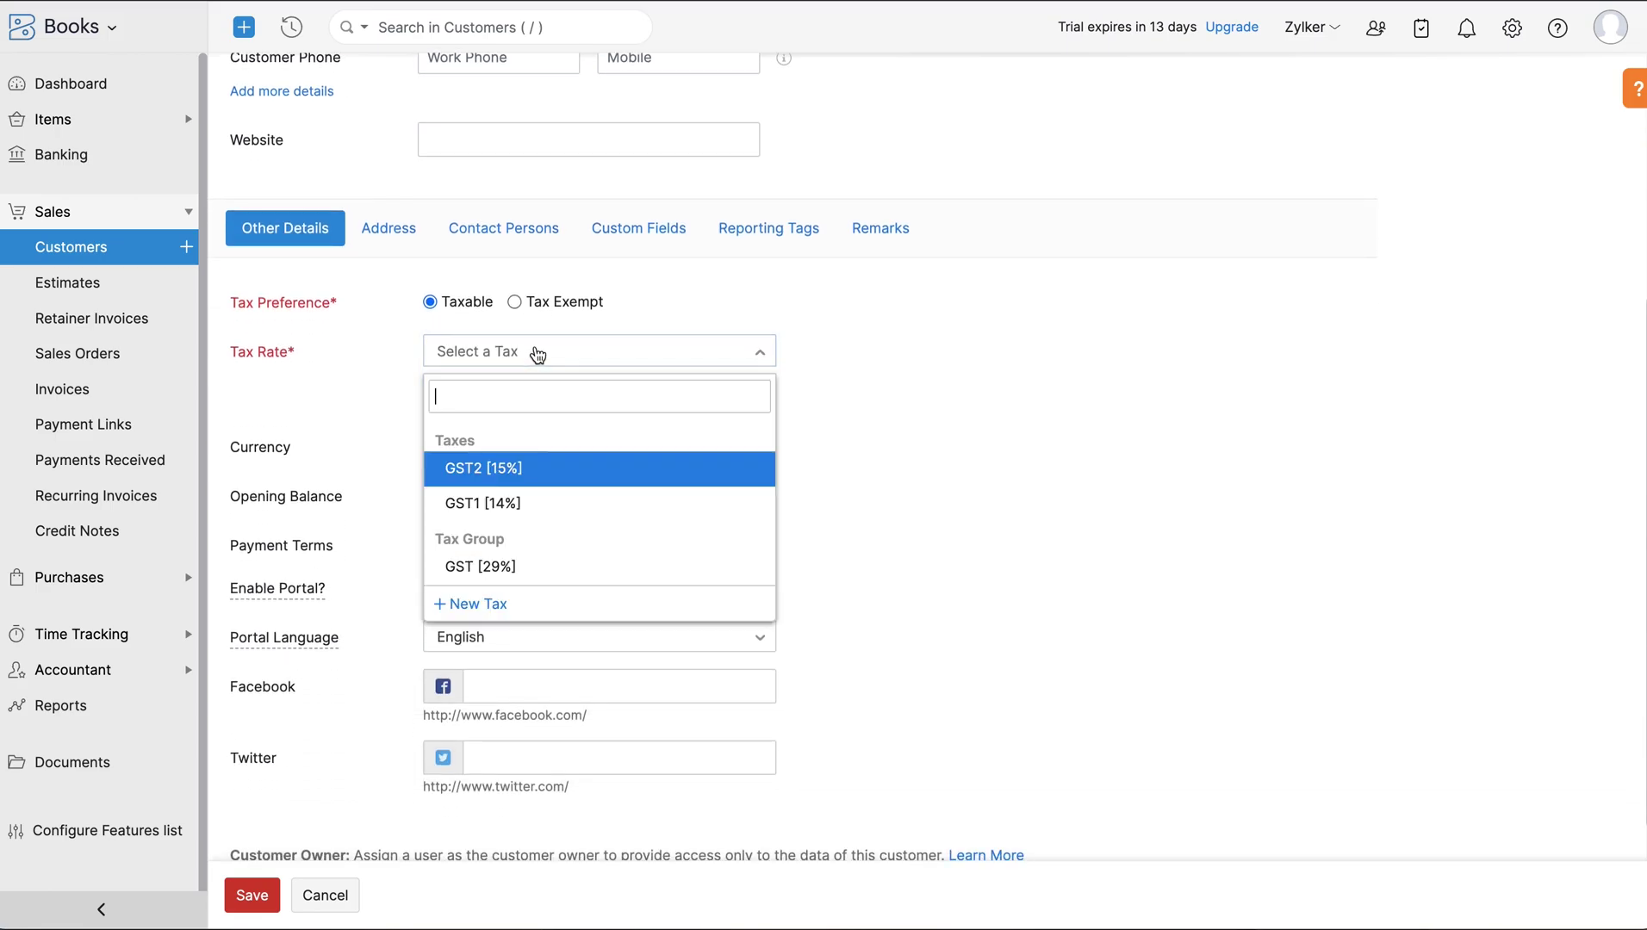
{"action": "left_click", "coordinate": [586, 475]}
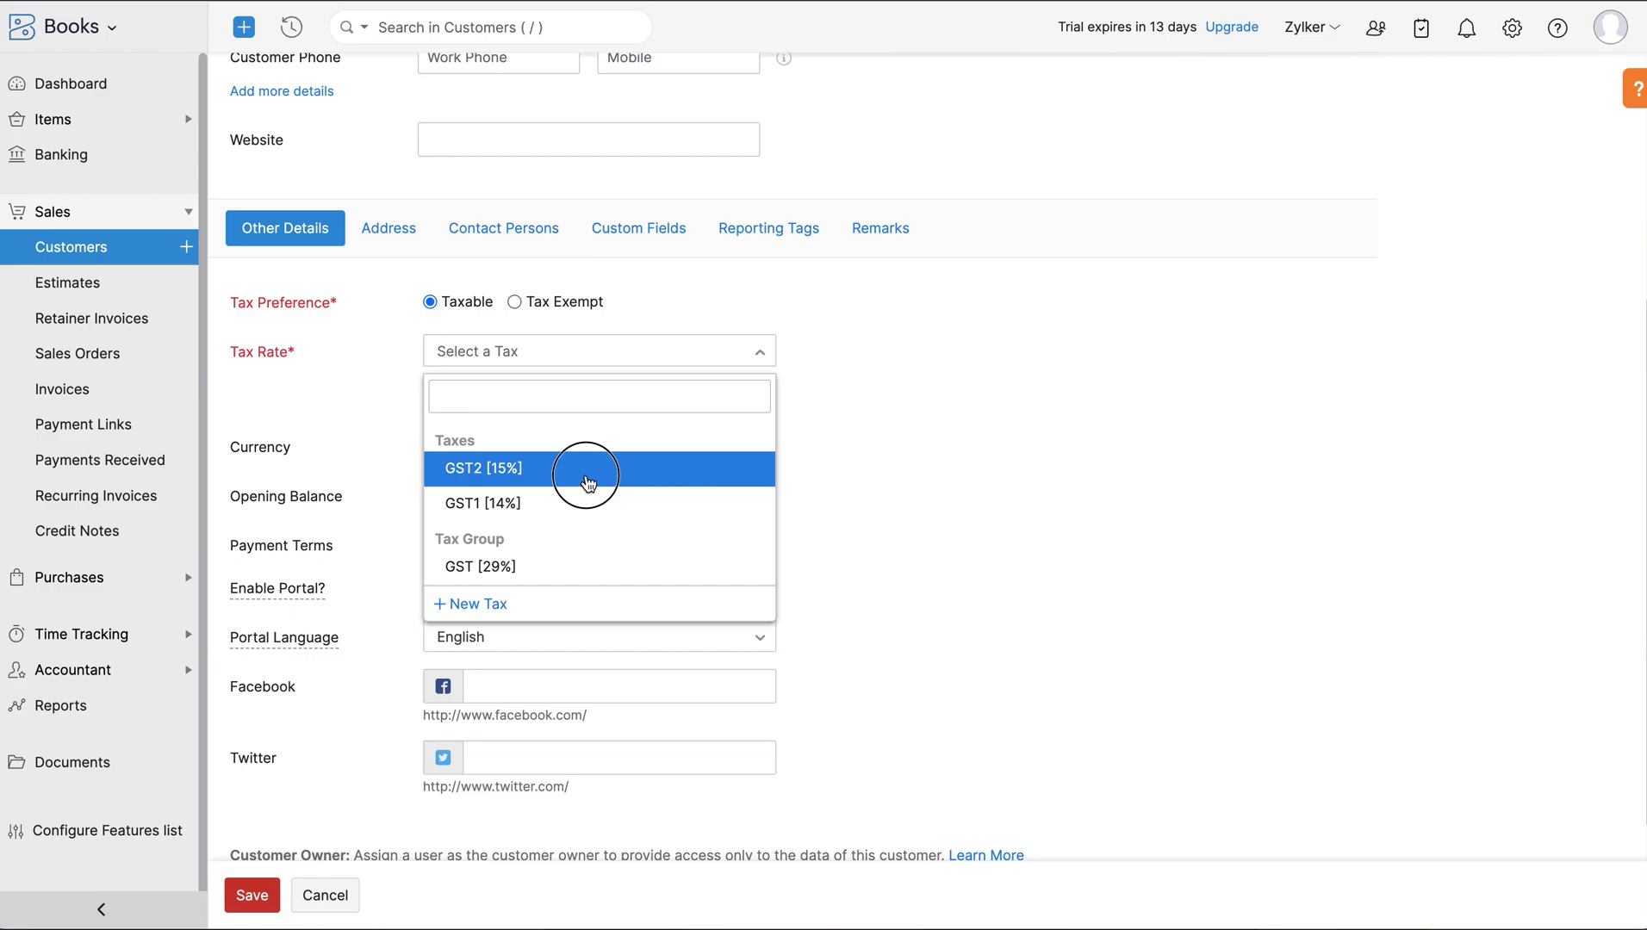
{"action": "left_click", "coordinate": [535, 304]}
{"action": "left_click", "coordinate": [558, 351]}
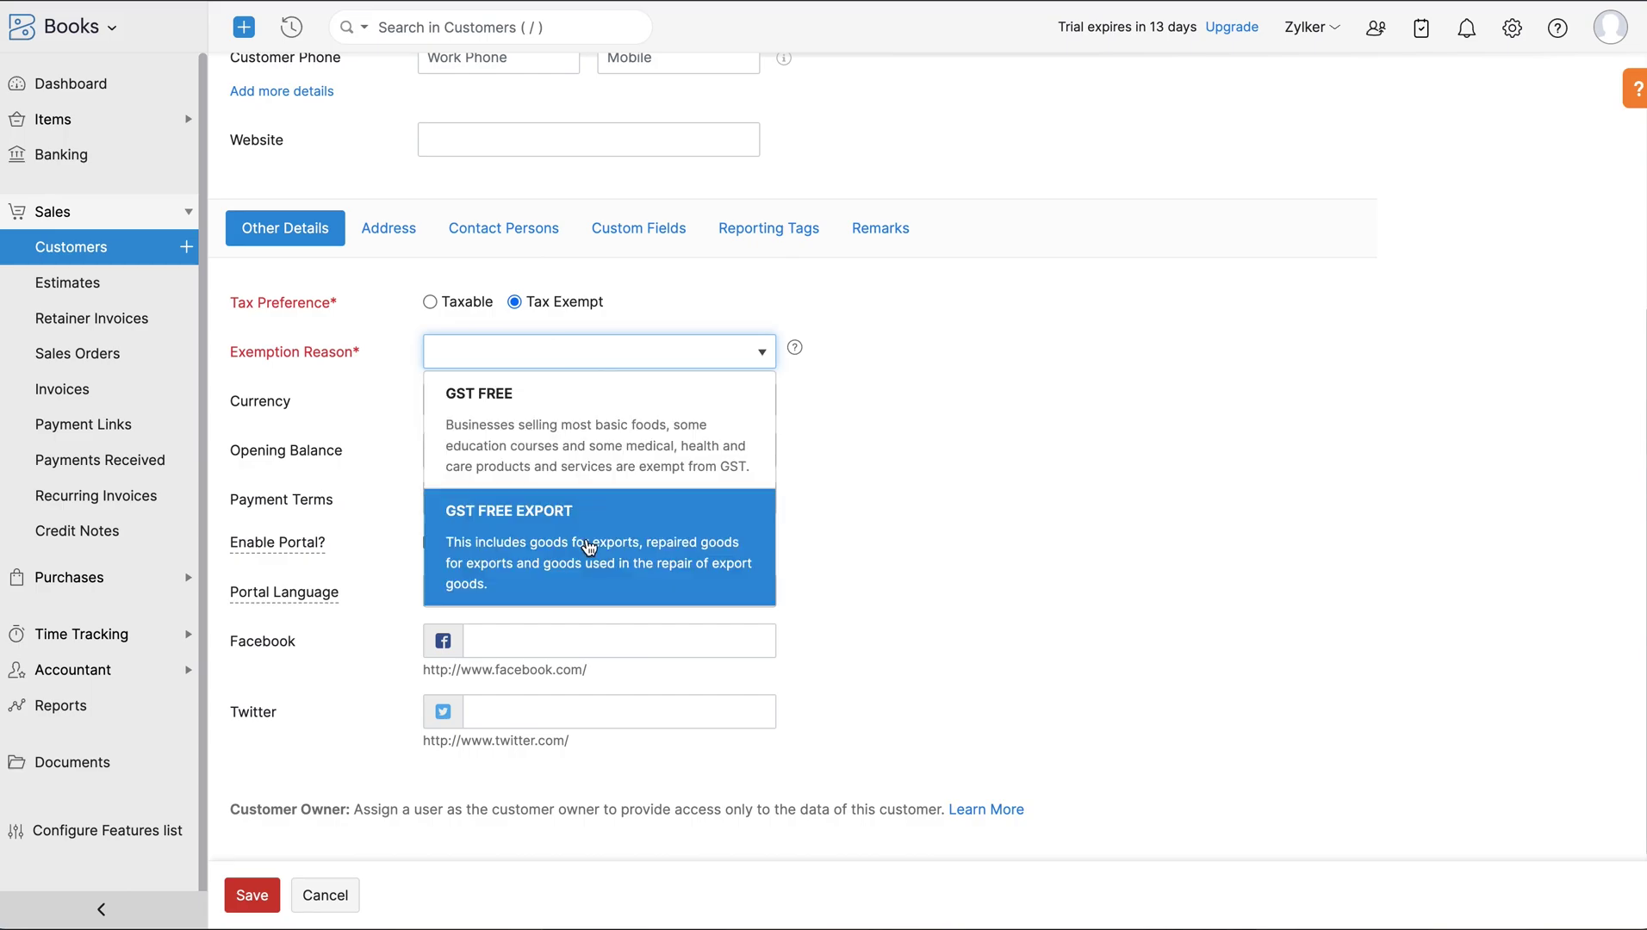
{"action": "left_click", "coordinate": [564, 311]}
{"action": "left_click", "coordinate": [461, 306]}
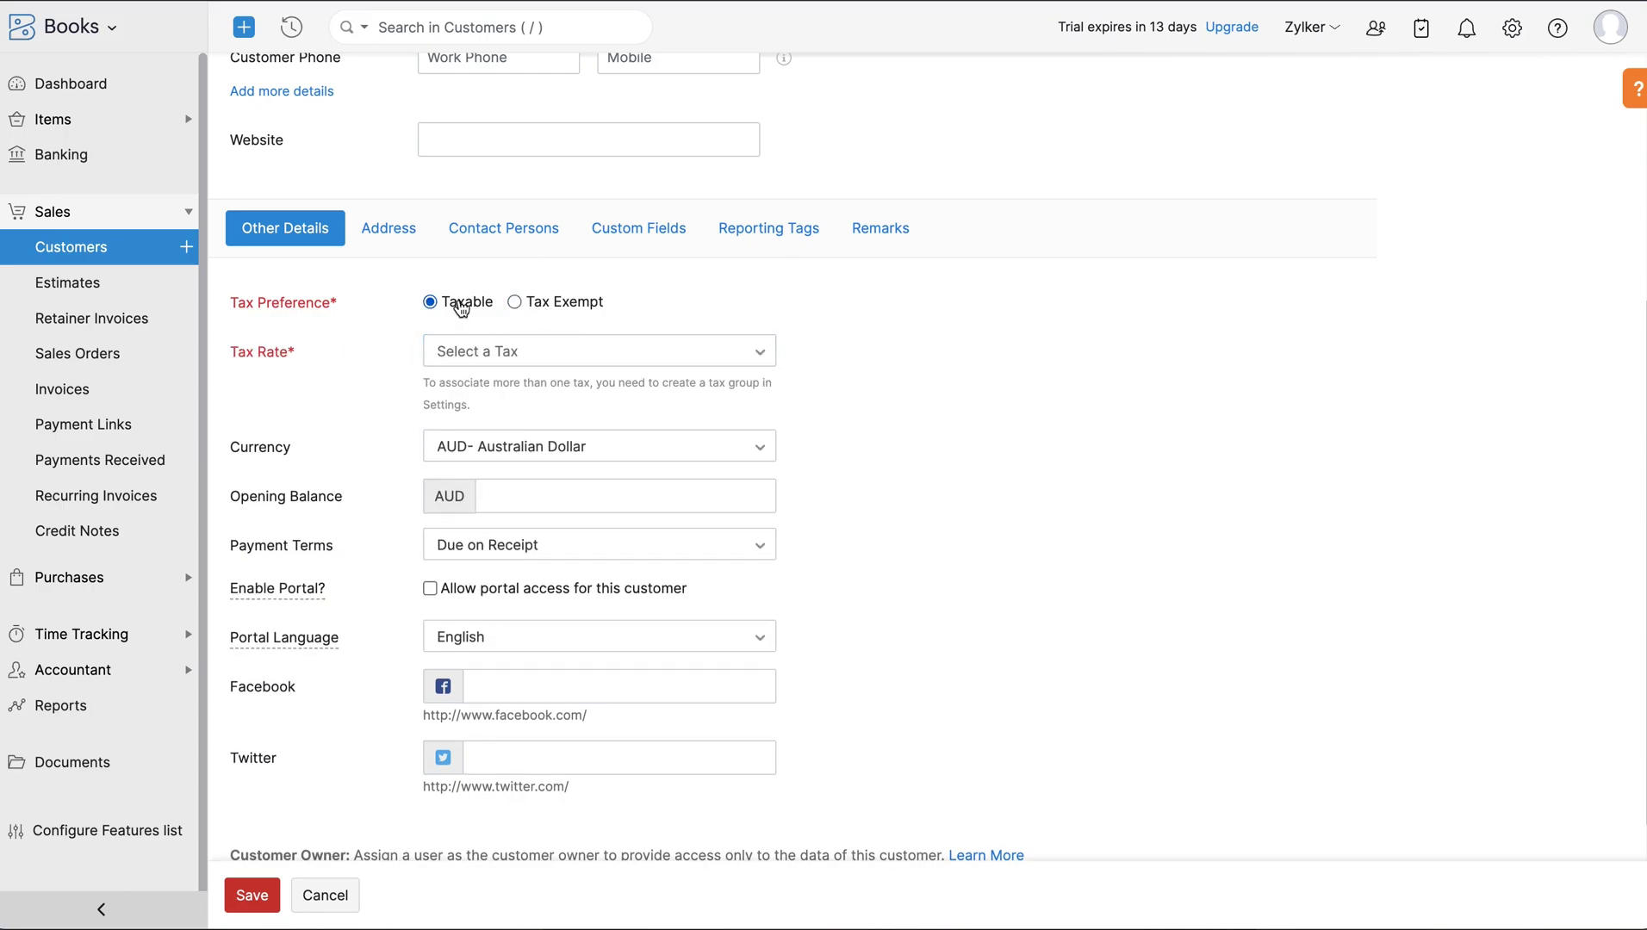
{"action": "left_click", "coordinate": [467, 360]}
{"action": "left_click", "coordinate": [500, 469]}
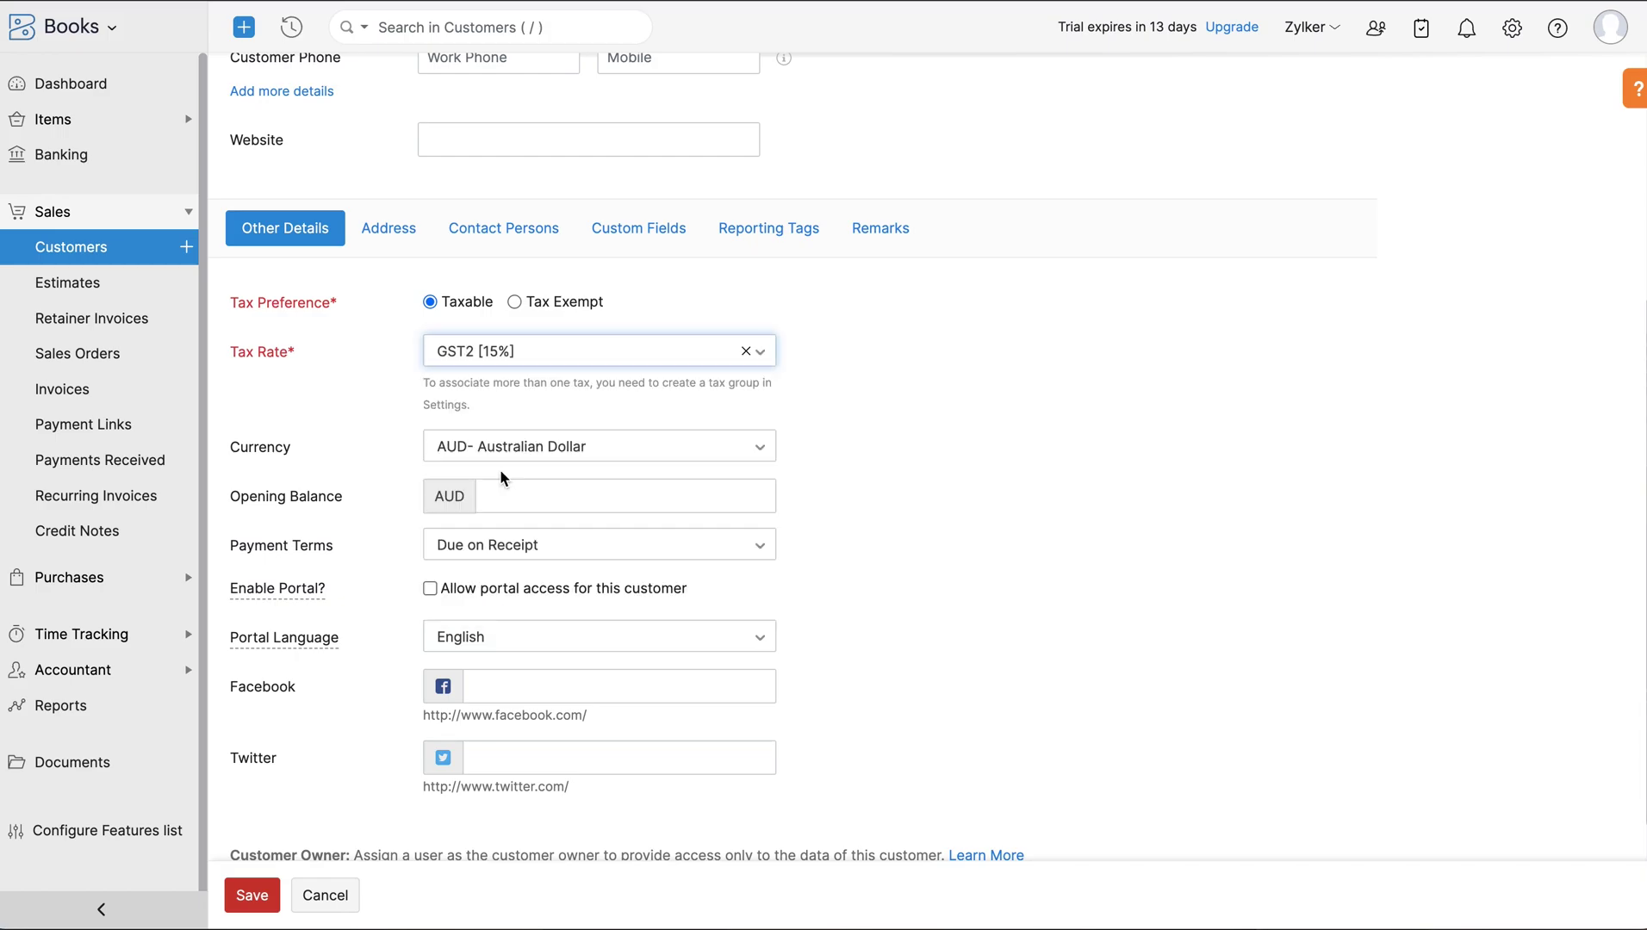
Step: Enter a 10000 opening balance, allow portal access, and show the Address details
{"action": "scroll", "coordinate": [500, 421], "scroll_direction": "down", "scroll_amount": 1}
{"action": "left_click", "coordinate": [500, 424]}
{"action": "type", "text": "10000"}
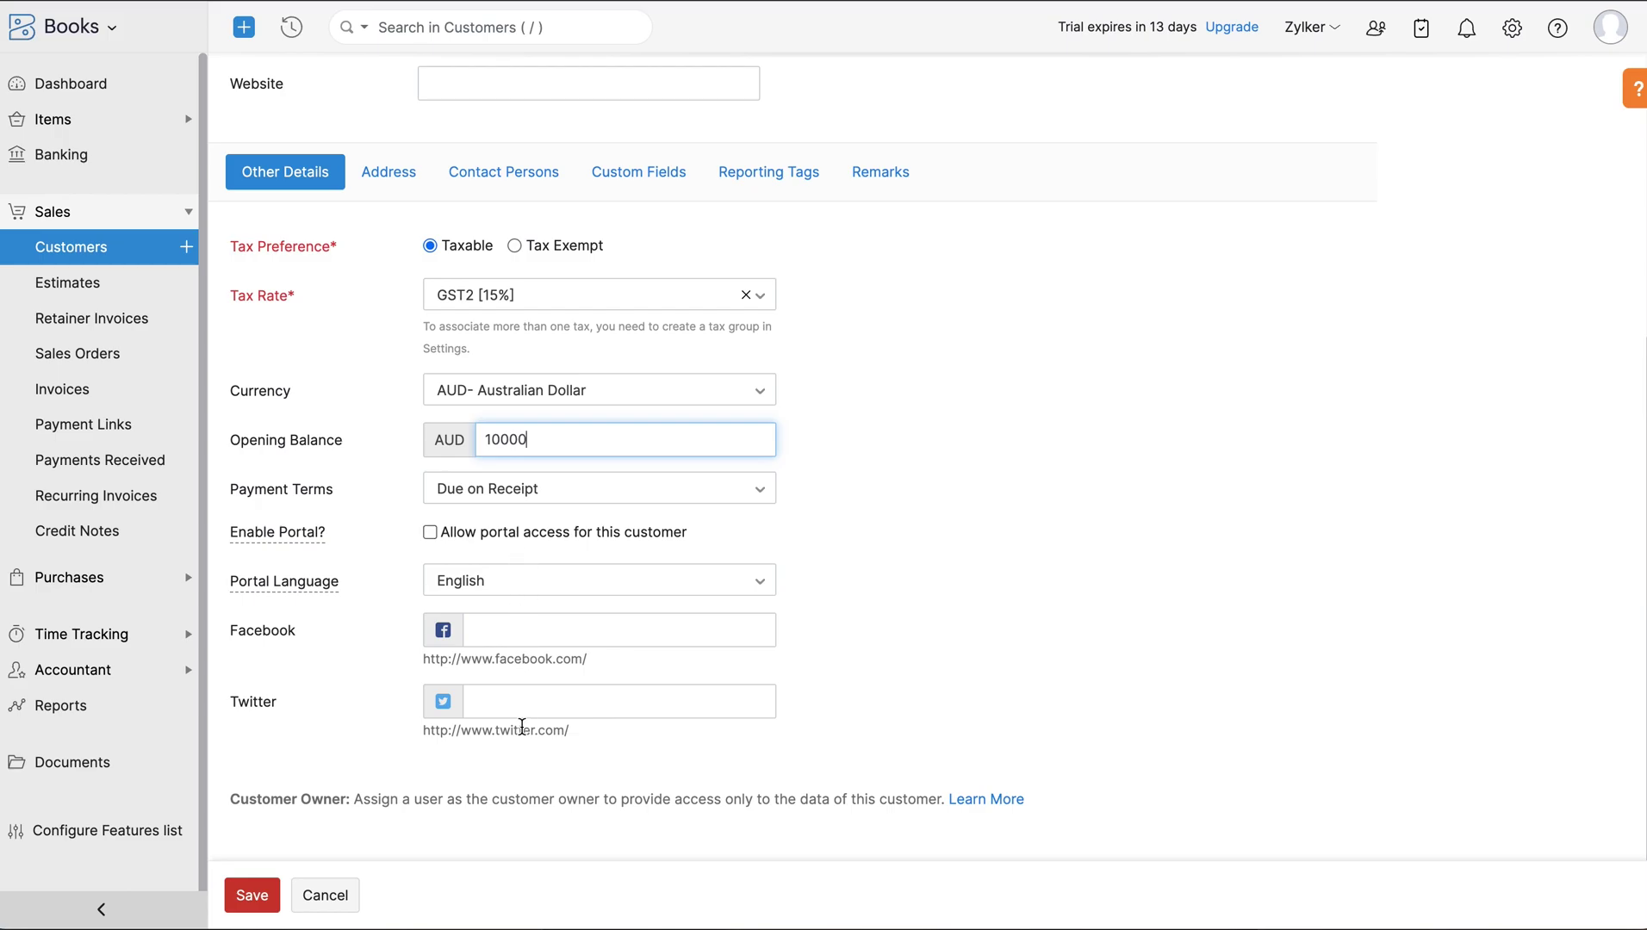
{"action": "left_click", "coordinate": [430, 533]}
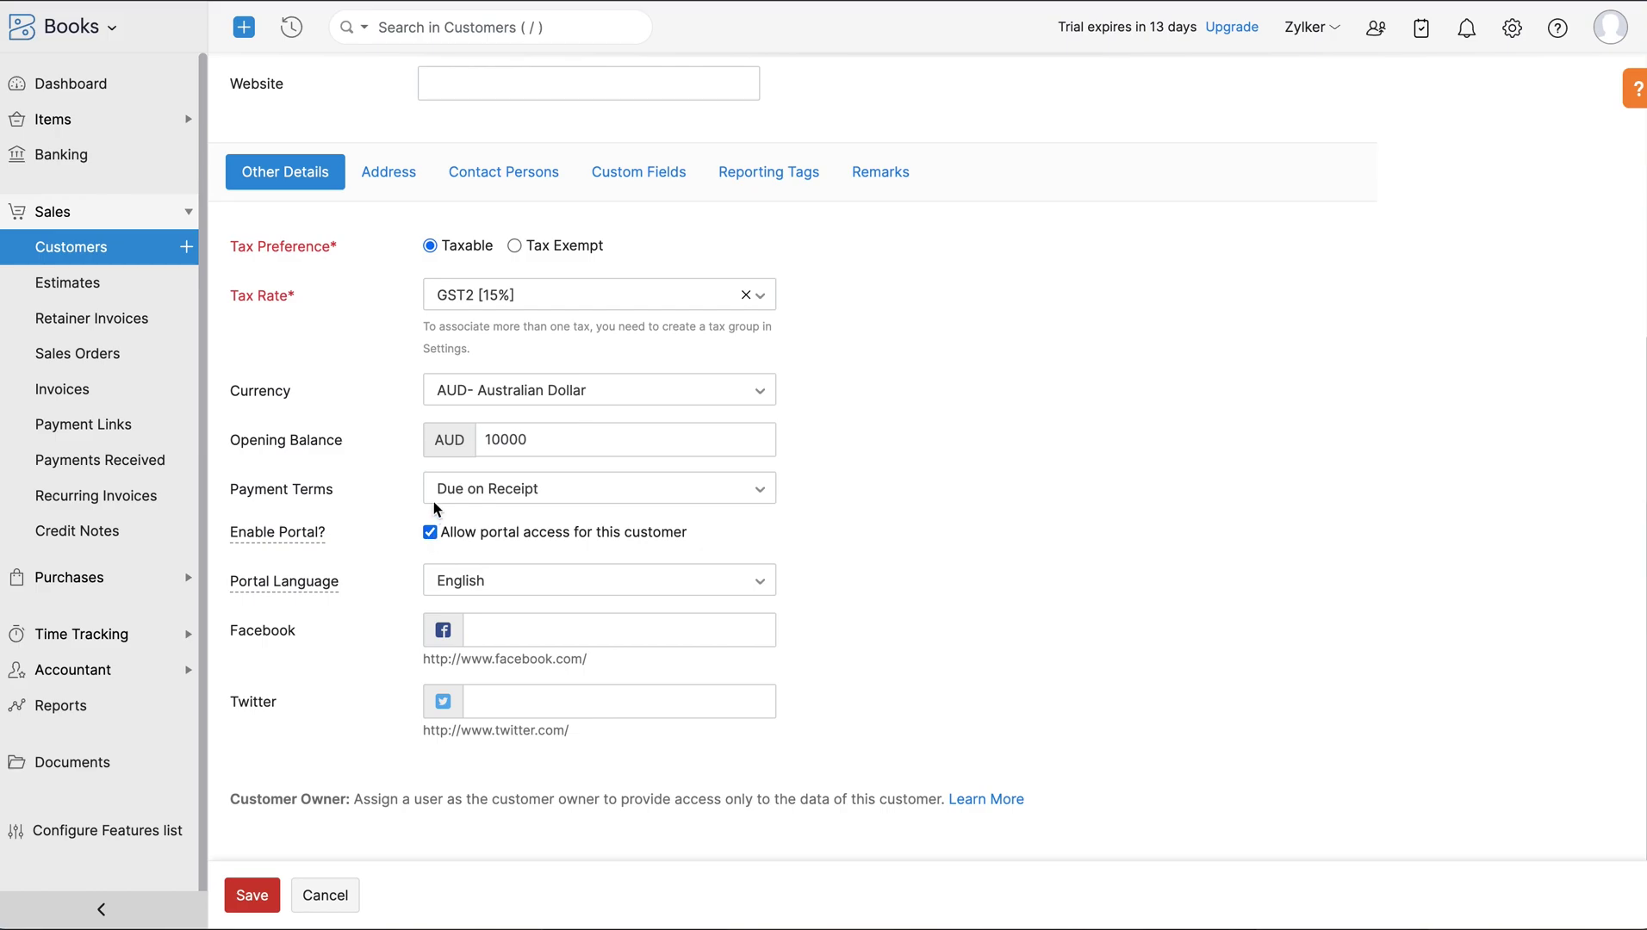
{"action": "left_click", "coordinate": [397, 180]}
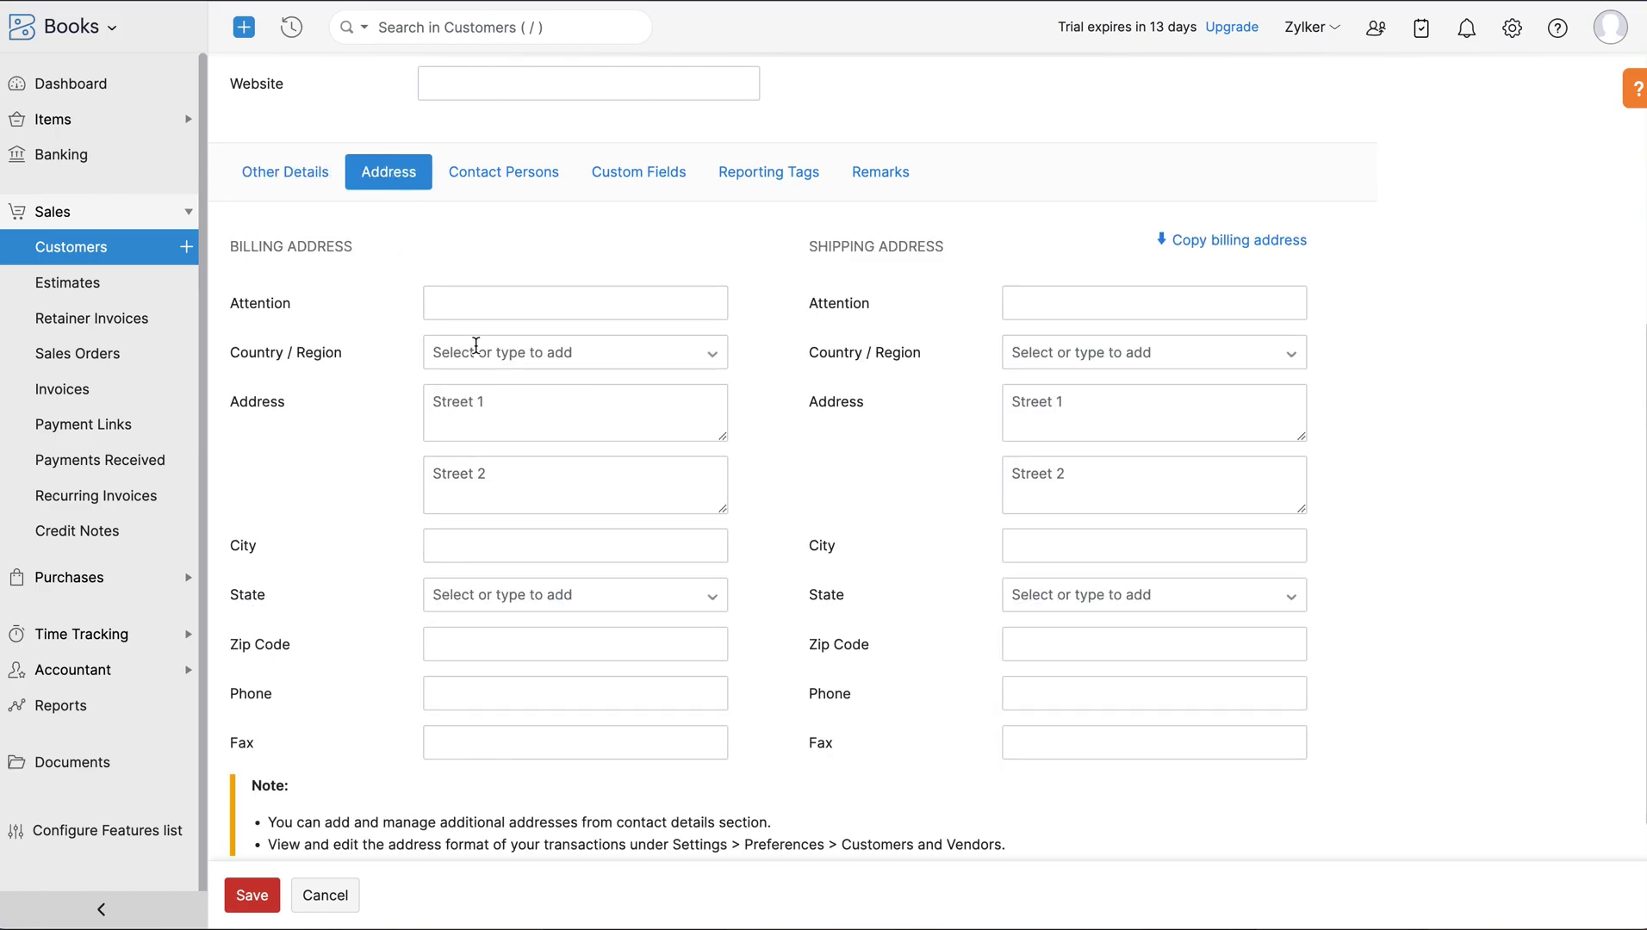
Step: Fill matching billing and shipping addresses, both with Australia as the country
{"action": "left_click", "coordinate": [502, 426]}
{"action": "left_click", "coordinate": [1057, 422]}
{"action": "left_click", "coordinate": [688, 361]}
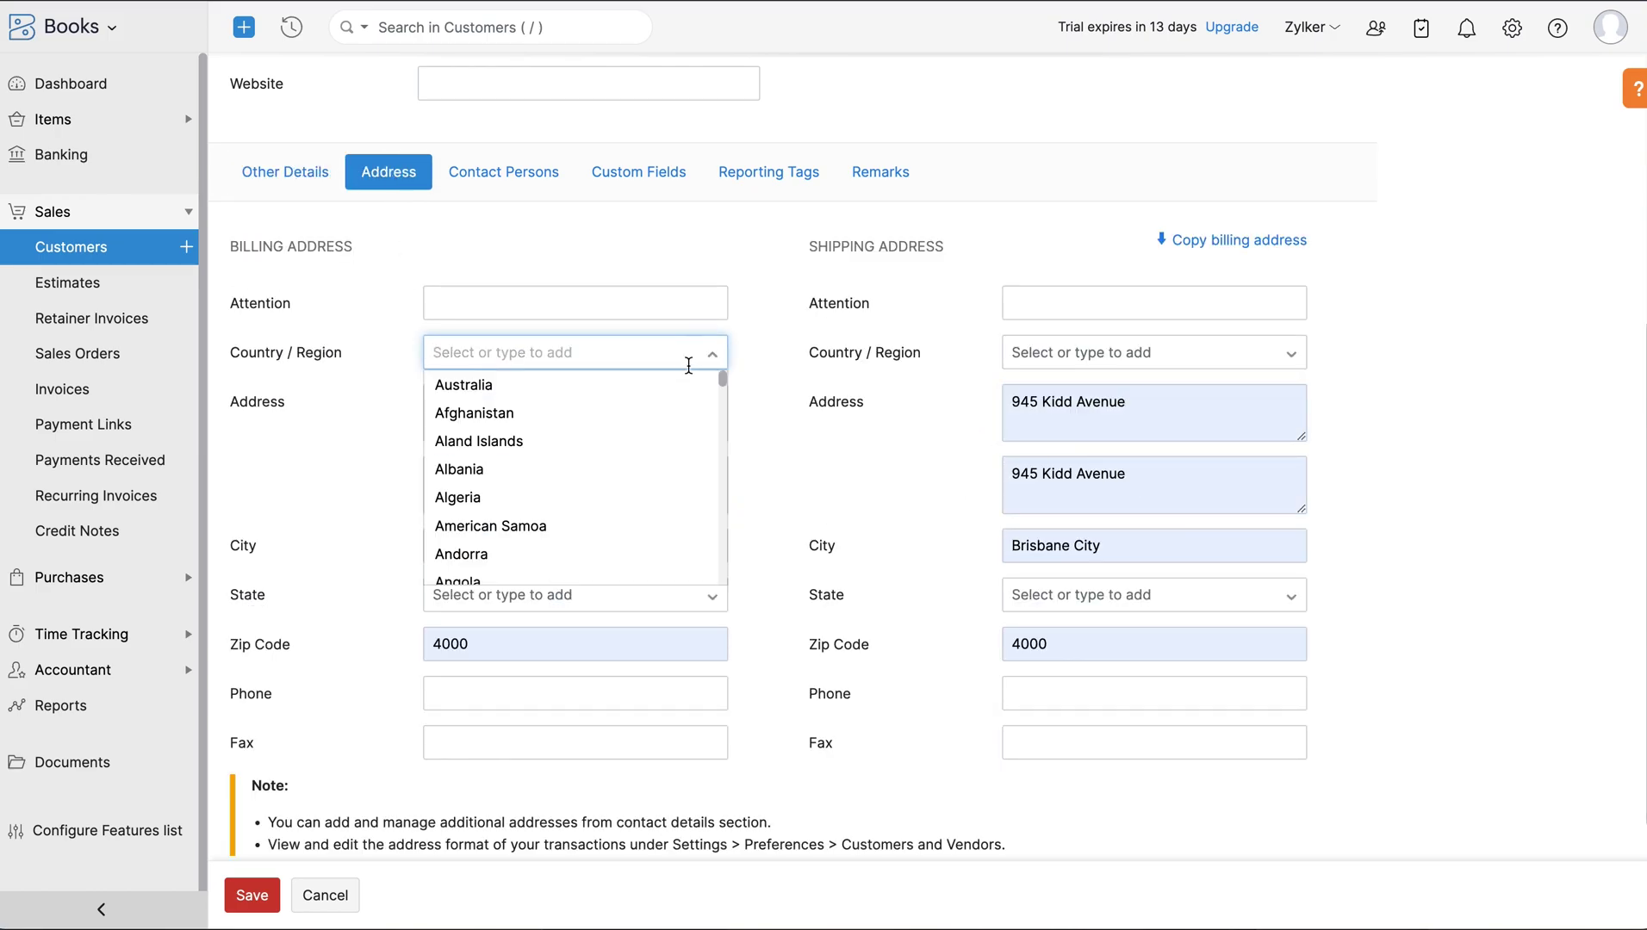
{"action": "left_click", "coordinate": [681, 382]}
{"action": "left_click", "coordinate": [983, 362]}
{"action": "left_click", "coordinate": [1037, 383]}
{"action": "scroll", "coordinate": [1037, 373], "scroll_direction": "down", "scroll_amount": 1}
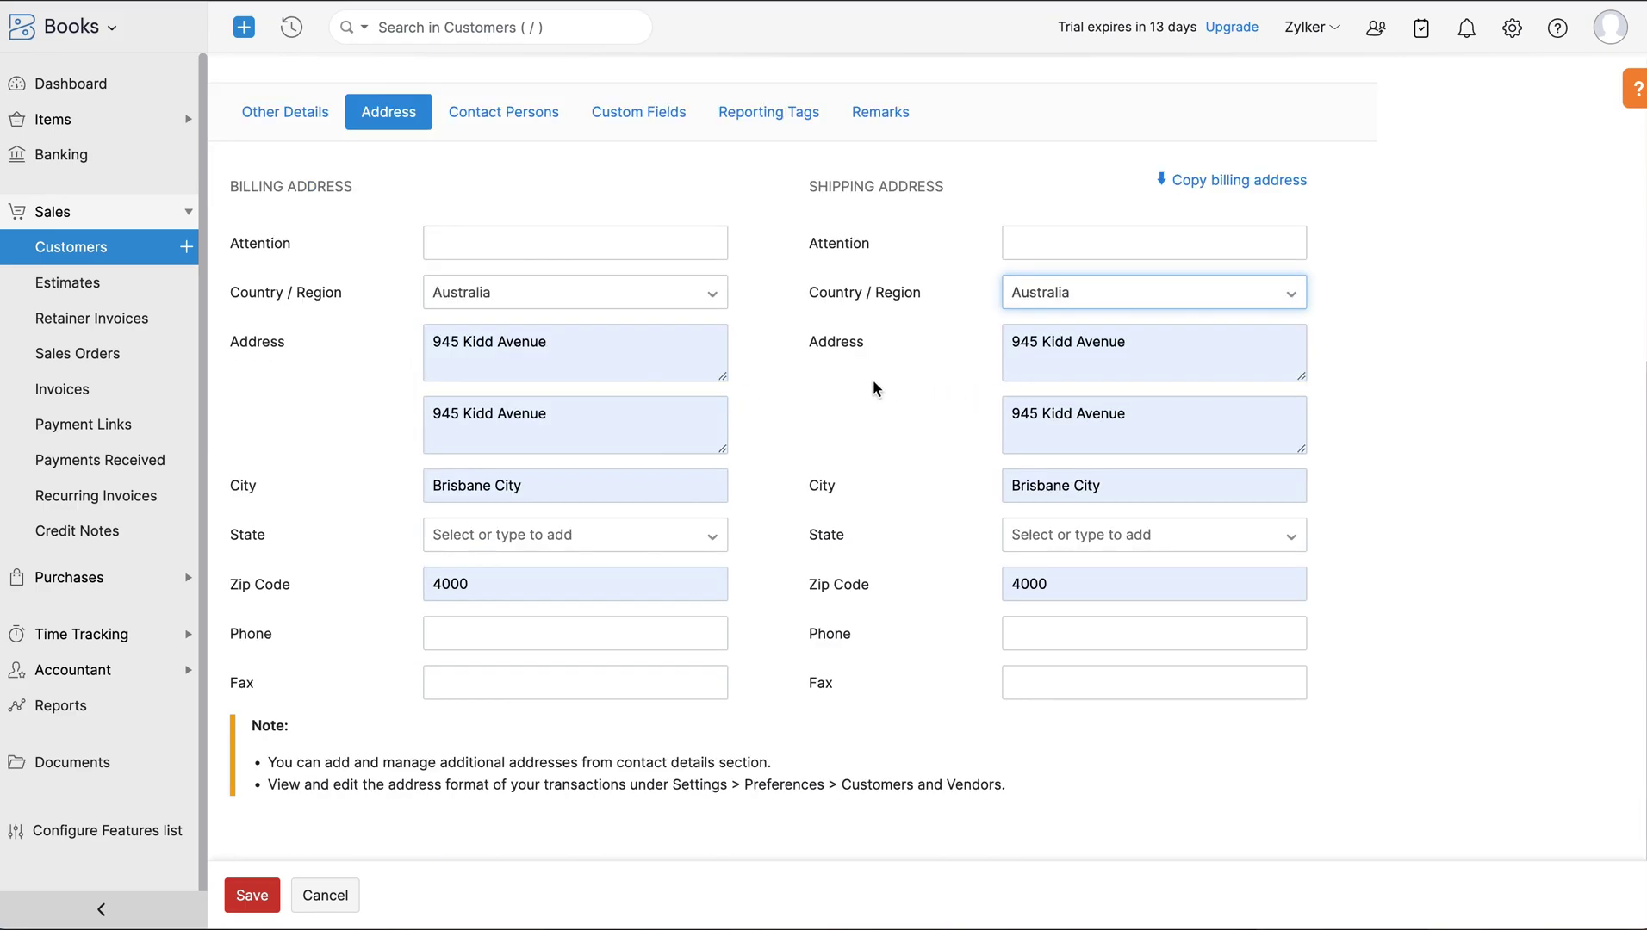
Step: Save the new customer, return to the dashboard and expand Purchases
{"action": "left_click", "coordinate": [515, 112]}
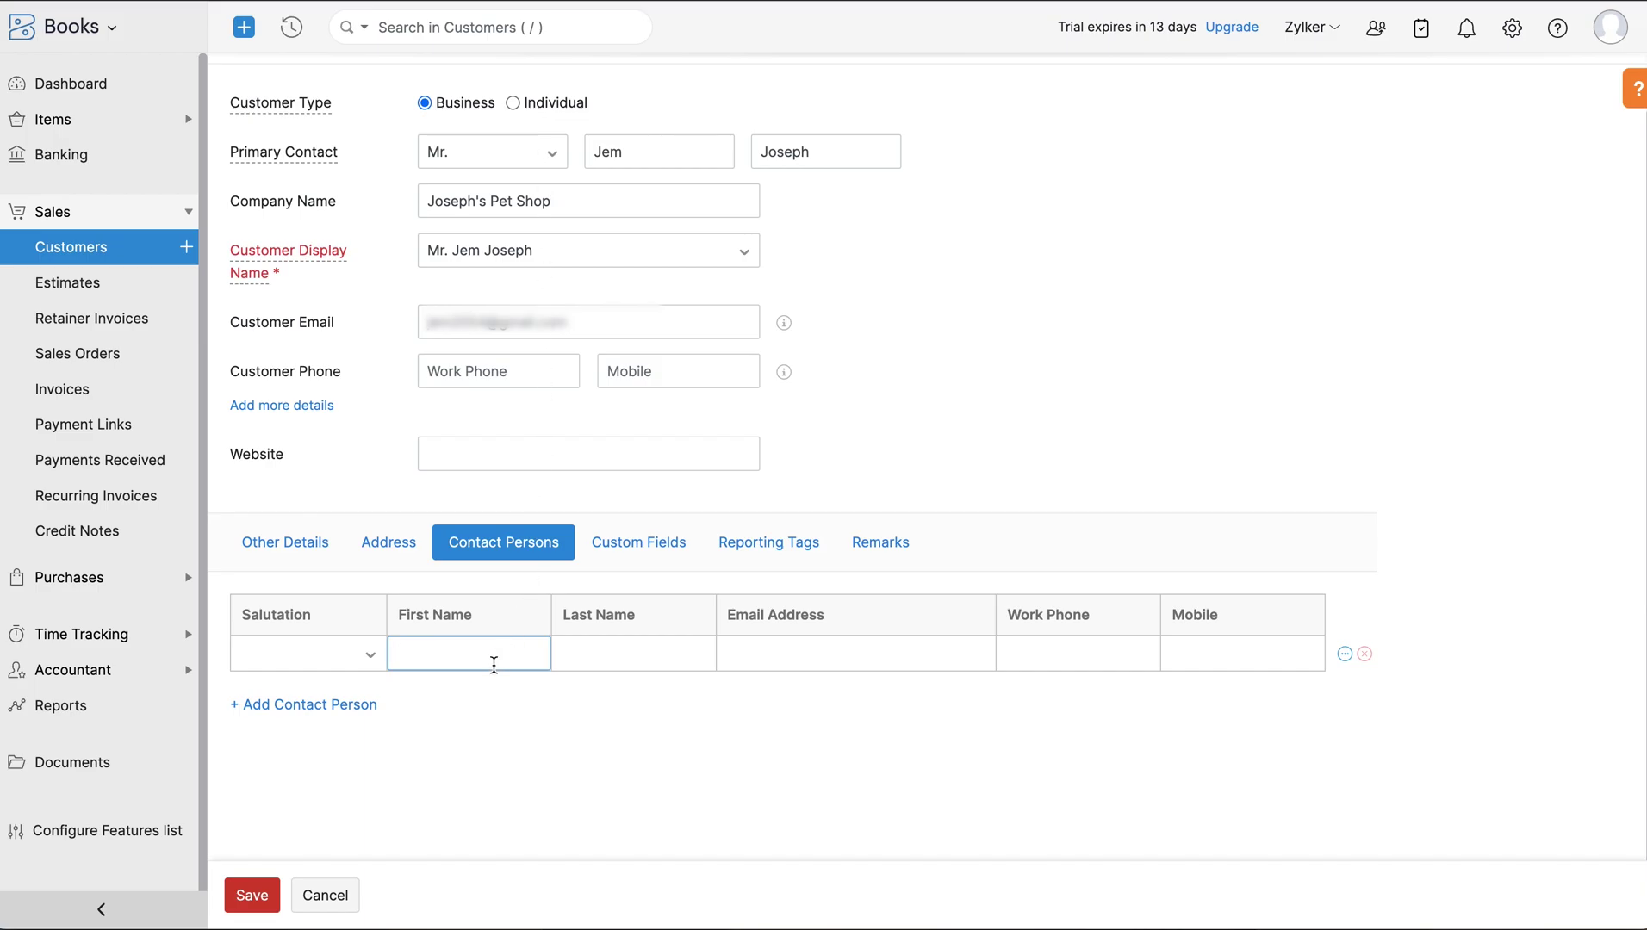
{"action": "left_click", "coordinate": [252, 895]}
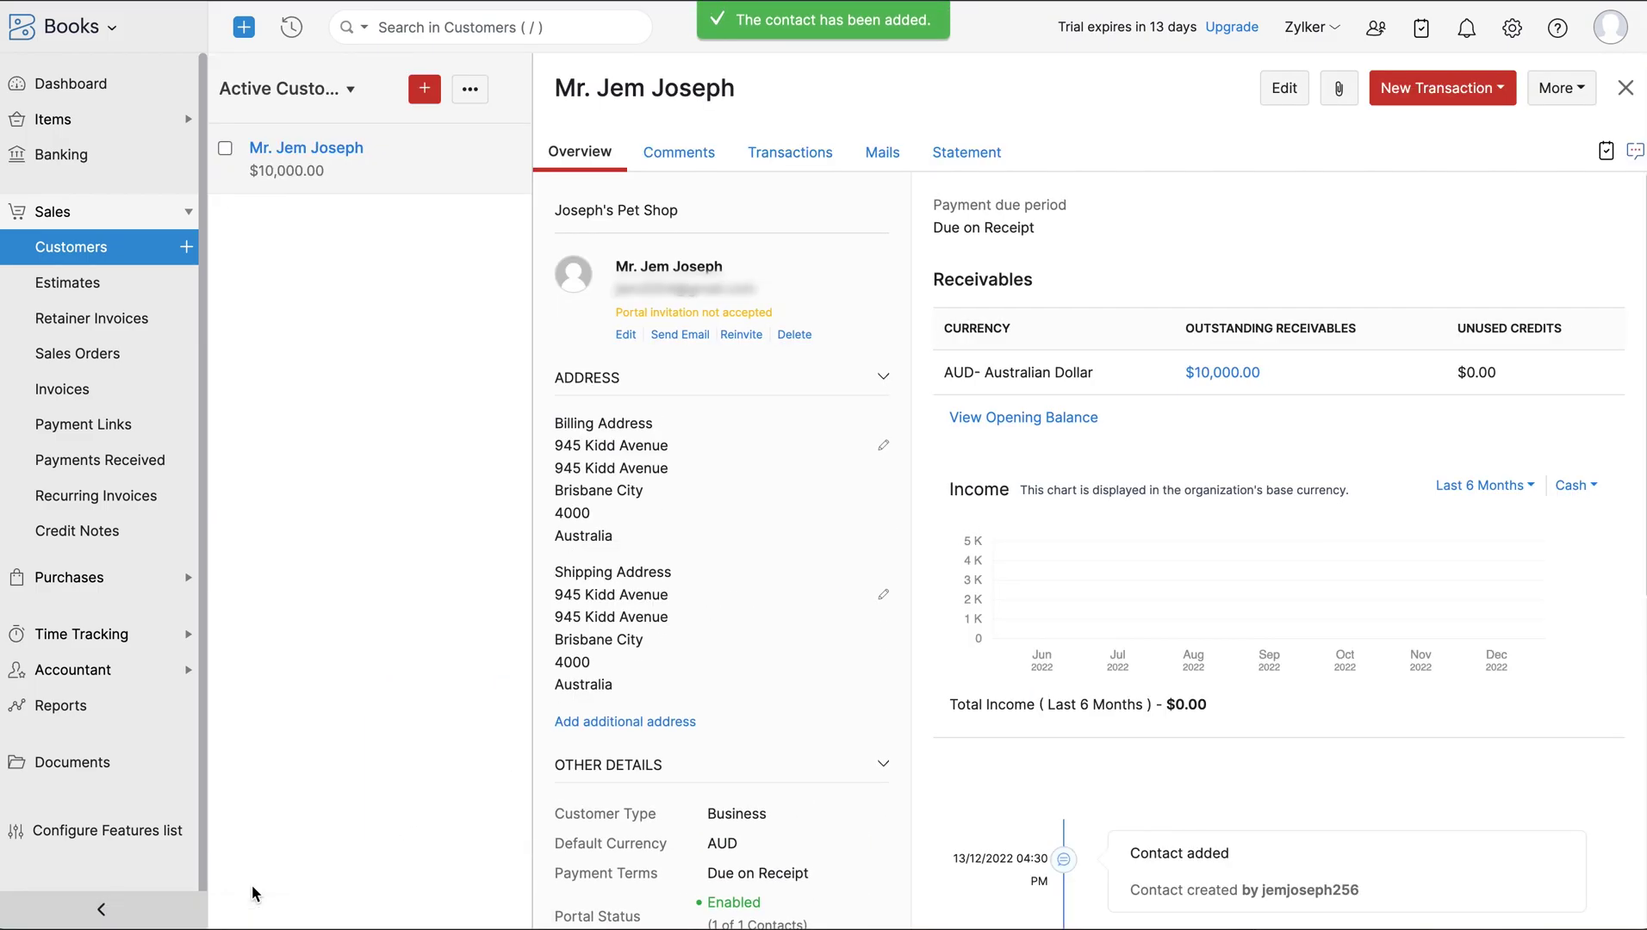
{"action": "left_click", "coordinate": [129, 82]}
{"action": "left_click", "coordinate": [130, 248]}
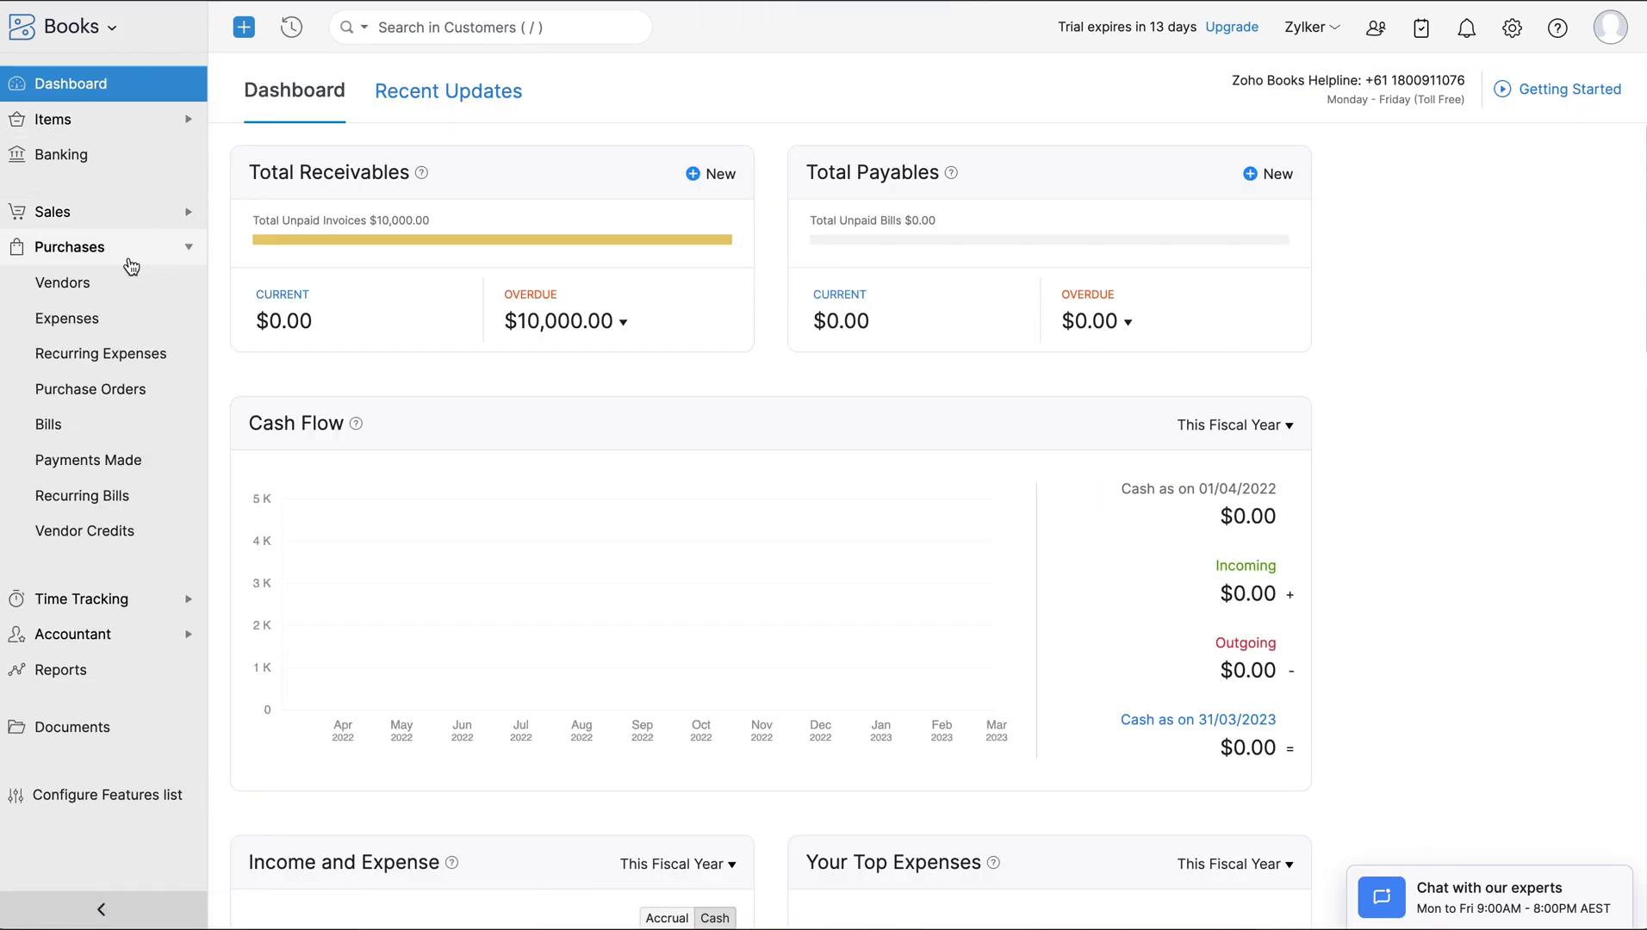
Step: Start a new vendor with salutation Mrs., the contact's first and last name, and company Enid Pets
{"action": "left_click", "coordinate": [128, 284]}
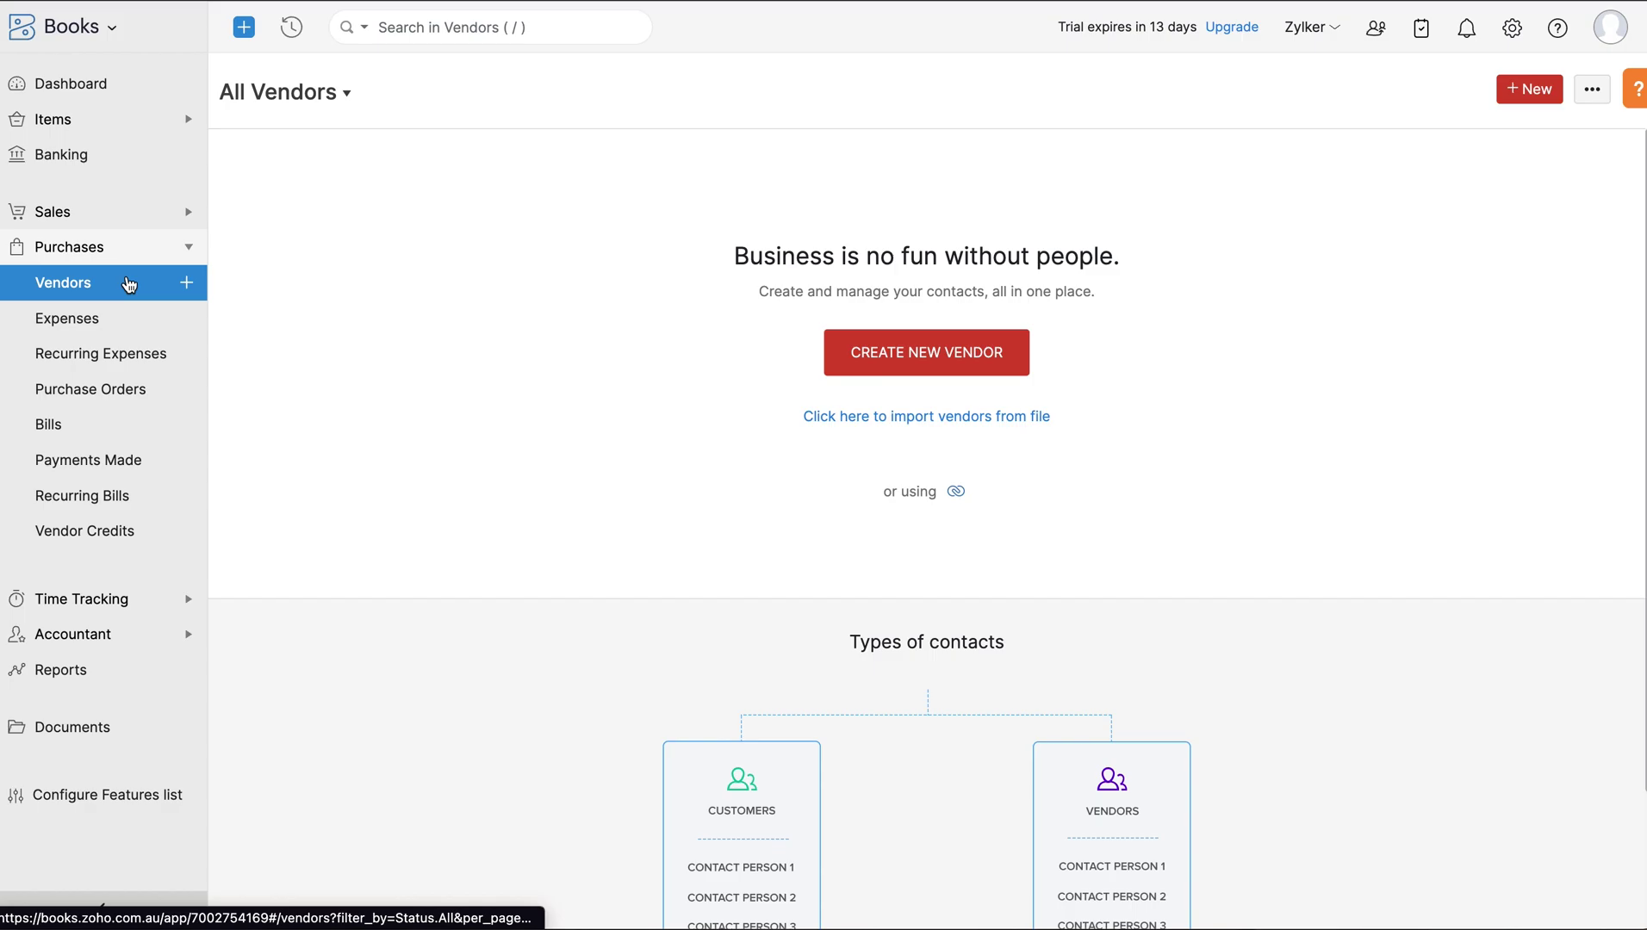
{"action": "left_click", "coordinate": [860, 352]}
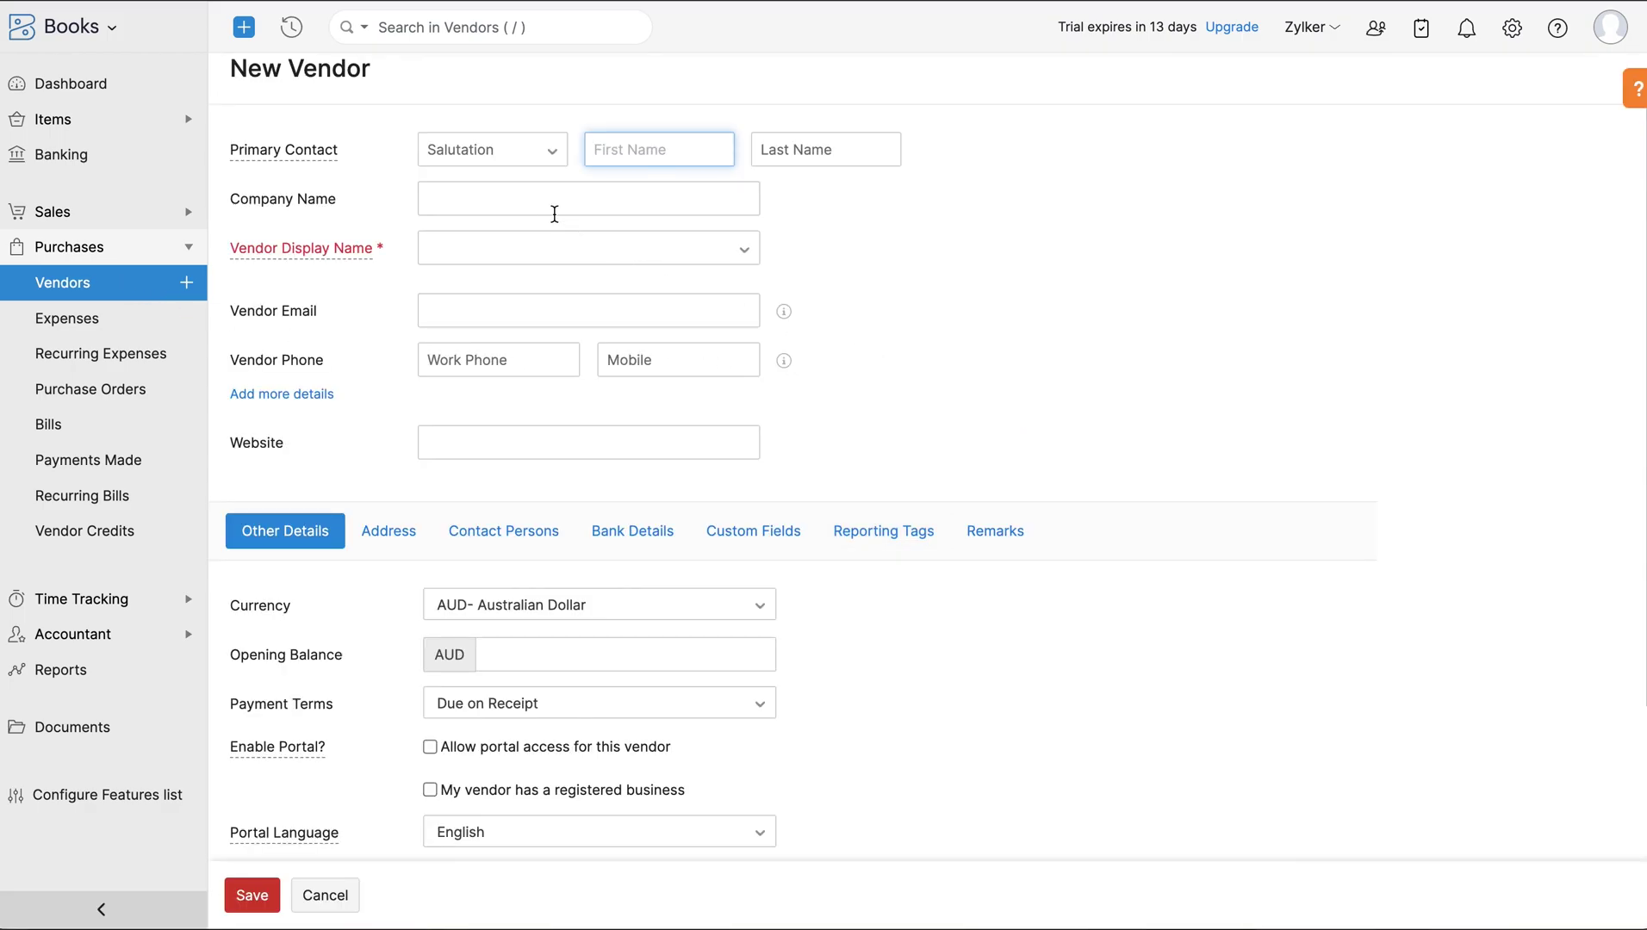
{"action": "left_click", "coordinate": [511, 148]}
{"action": "left_click", "coordinate": [545, 209]}
{"action": "left_click", "coordinate": [647, 154]}
{"action": "key", "text": "Tab"}
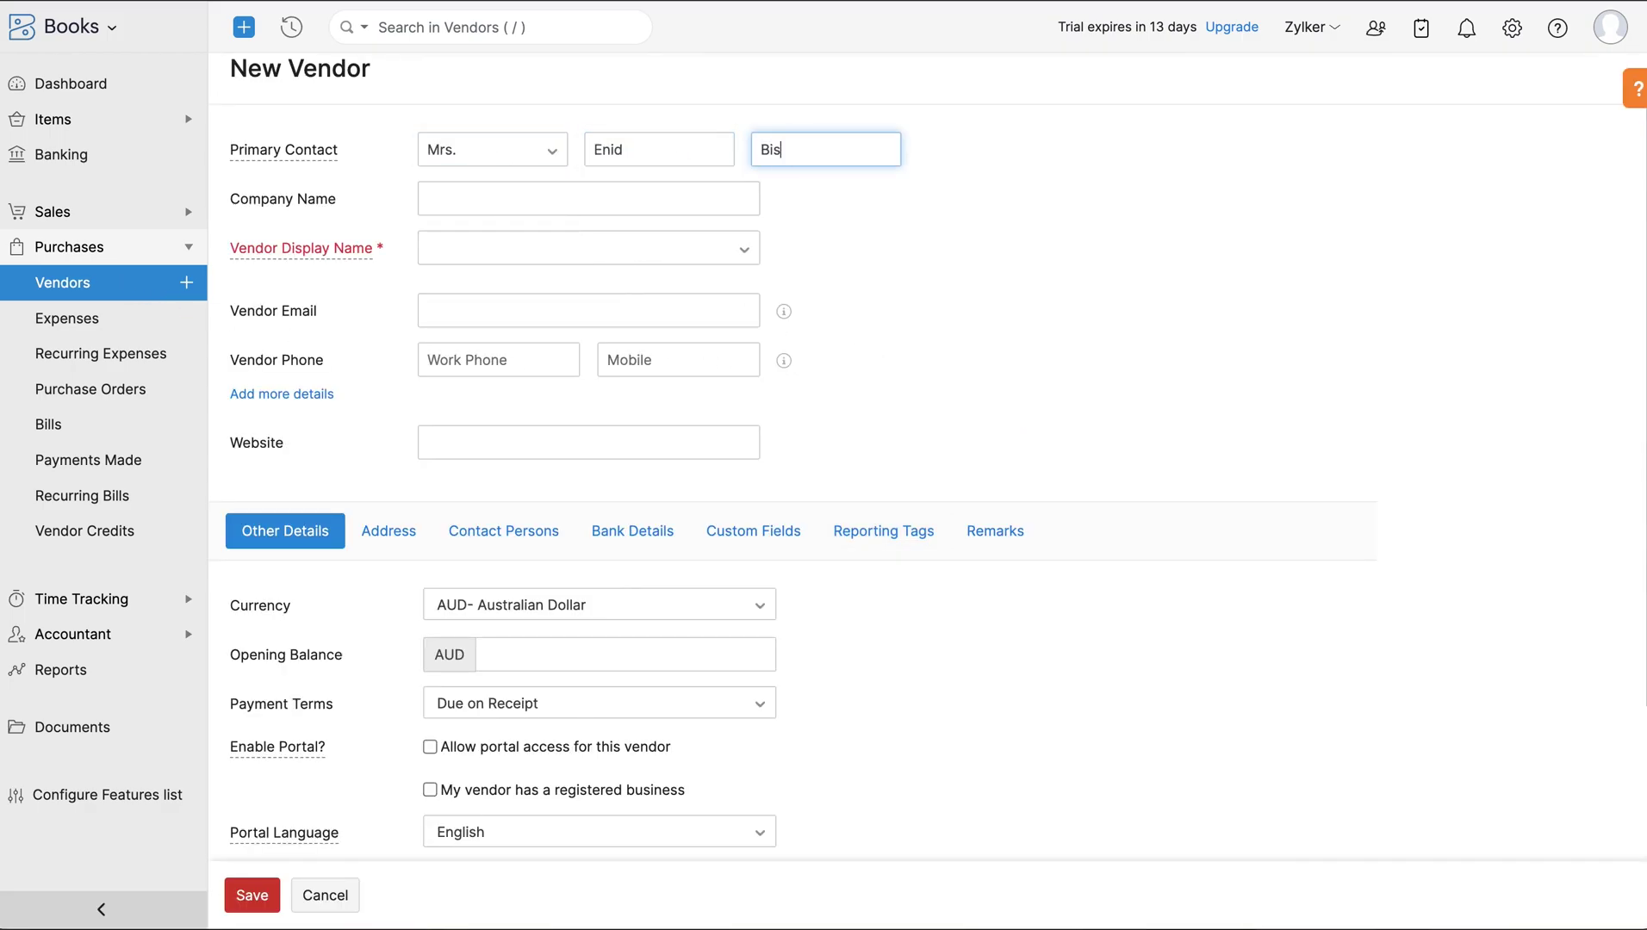
{"action": "left_click", "coordinate": [559, 200]}
{"action": "type", "text": "Enid Pets"}
{"action": "left_click", "coordinate": [559, 250]}
{"action": "scroll", "coordinate": [511, 397], "scroll_direction": "down", "scroll_amount": 2}
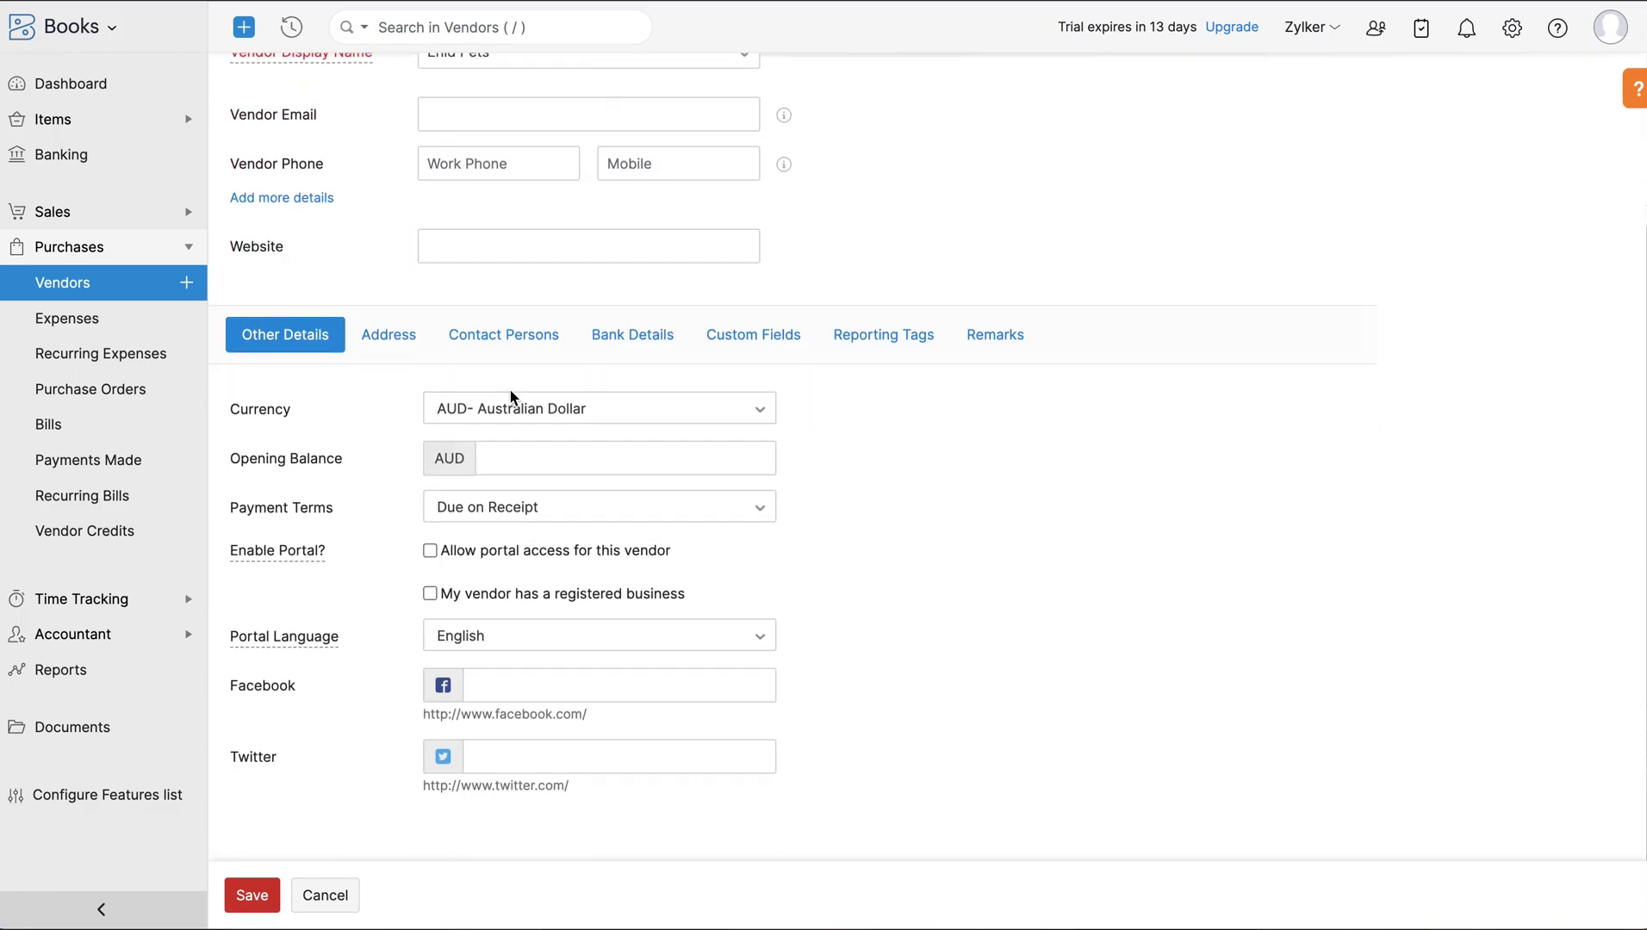
Step: Give the vendor a 4000 opening balance and a pasted registered-business ABN, then save it
{"action": "left_click", "coordinate": [504, 457]}
{"action": "type", "text": "4000"}
{"action": "left_click", "coordinate": [430, 593]}
{"action": "left_click", "coordinate": [447, 639]}
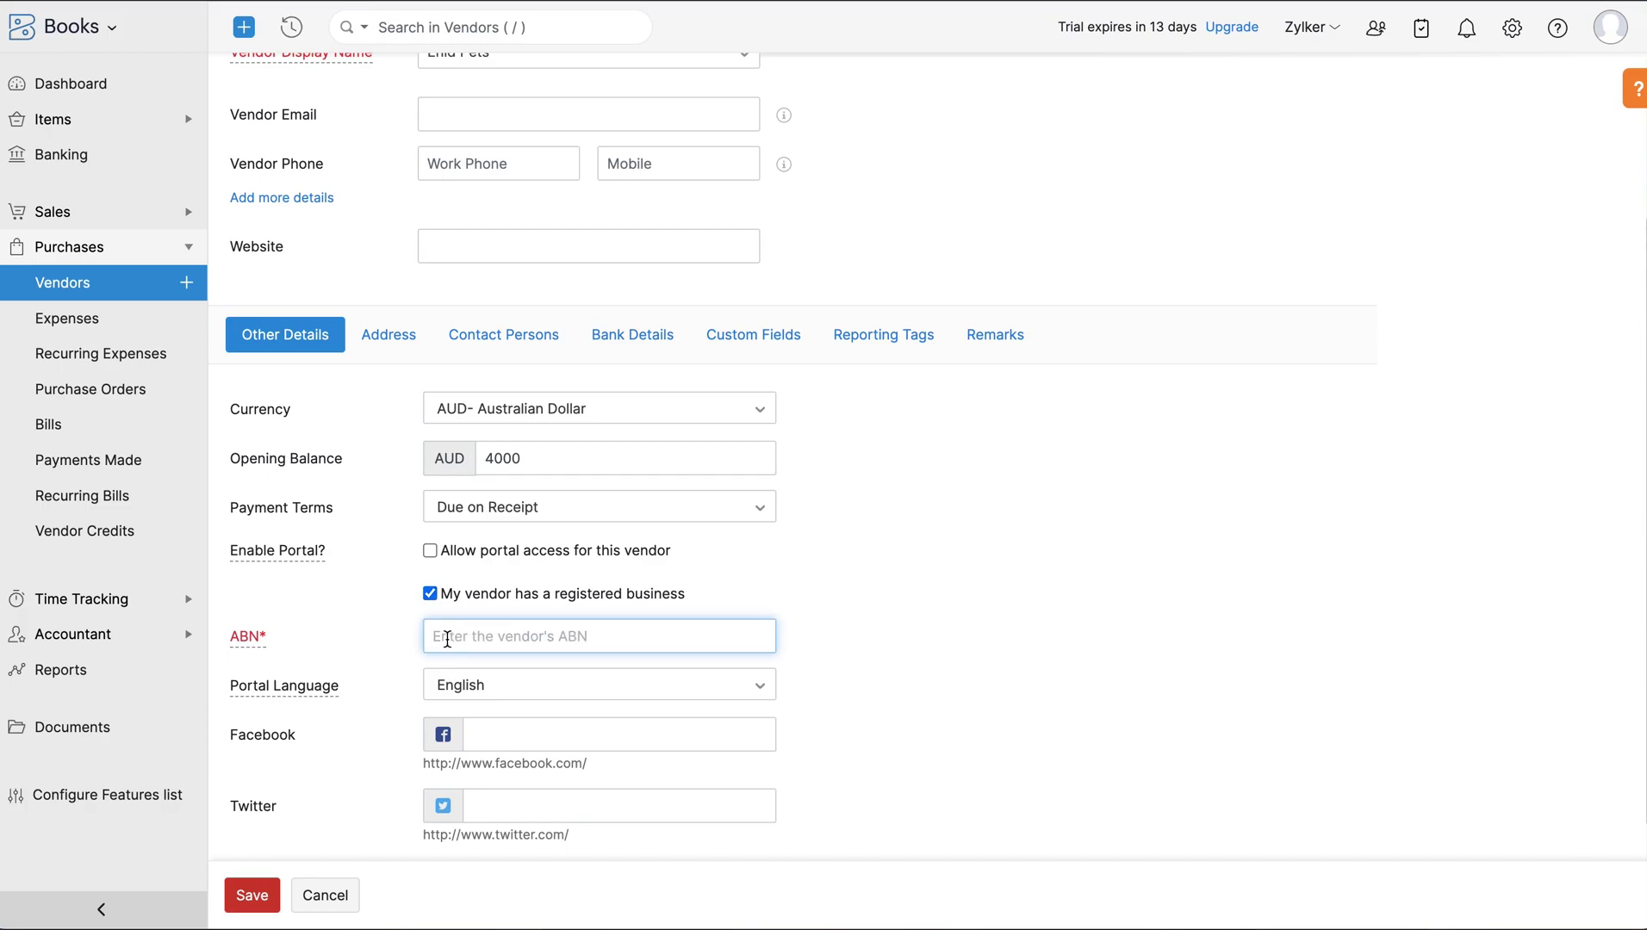
{"action": "key", "text": "ctrl+v"}
{"action": "scroll", "coordinate": [447, 639], "scroll_direction": "down", "scroll_amount": 1}
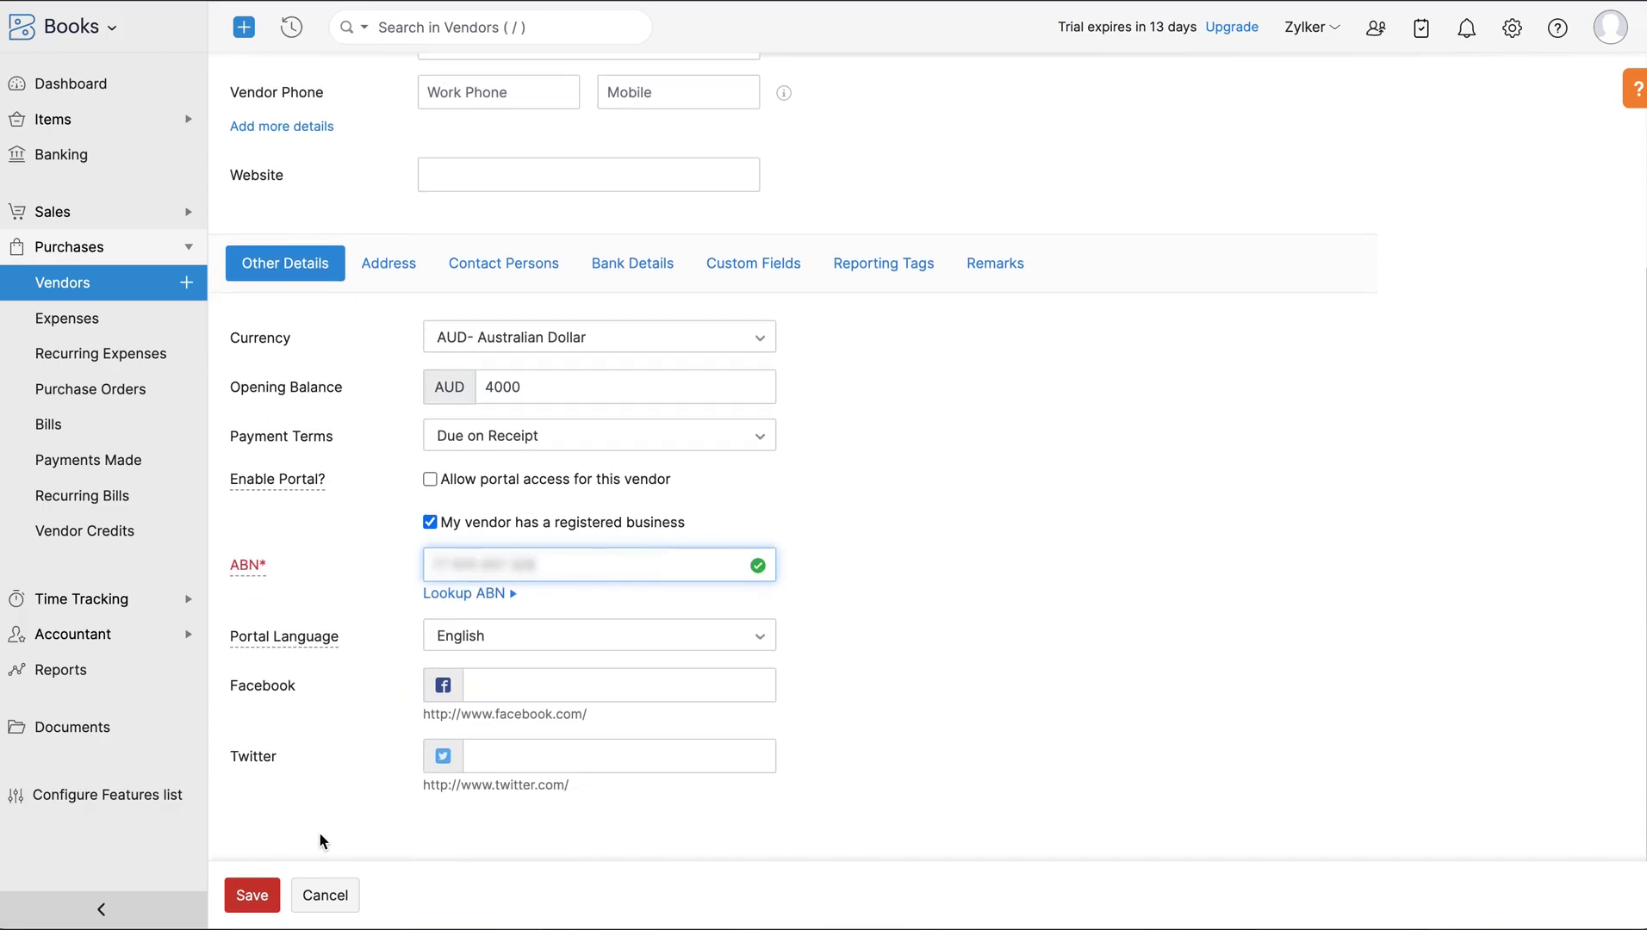
{"action": "left_click", "coordinate": [266, 911]}
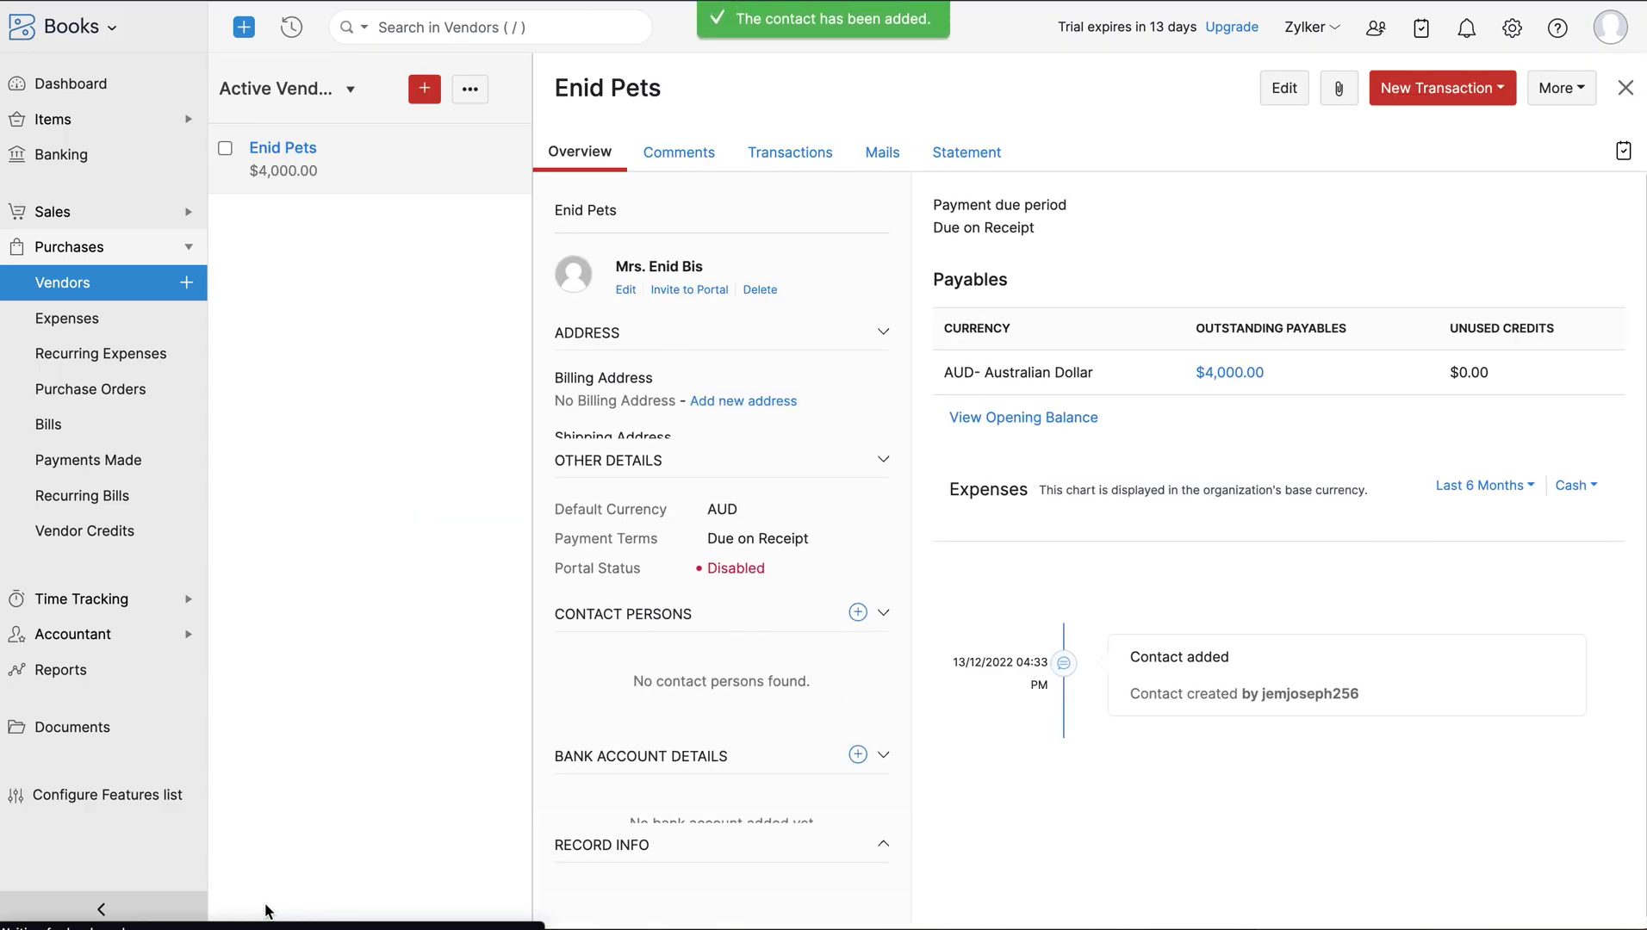
{"action": "left_click", "coordinate": [157, 89]}
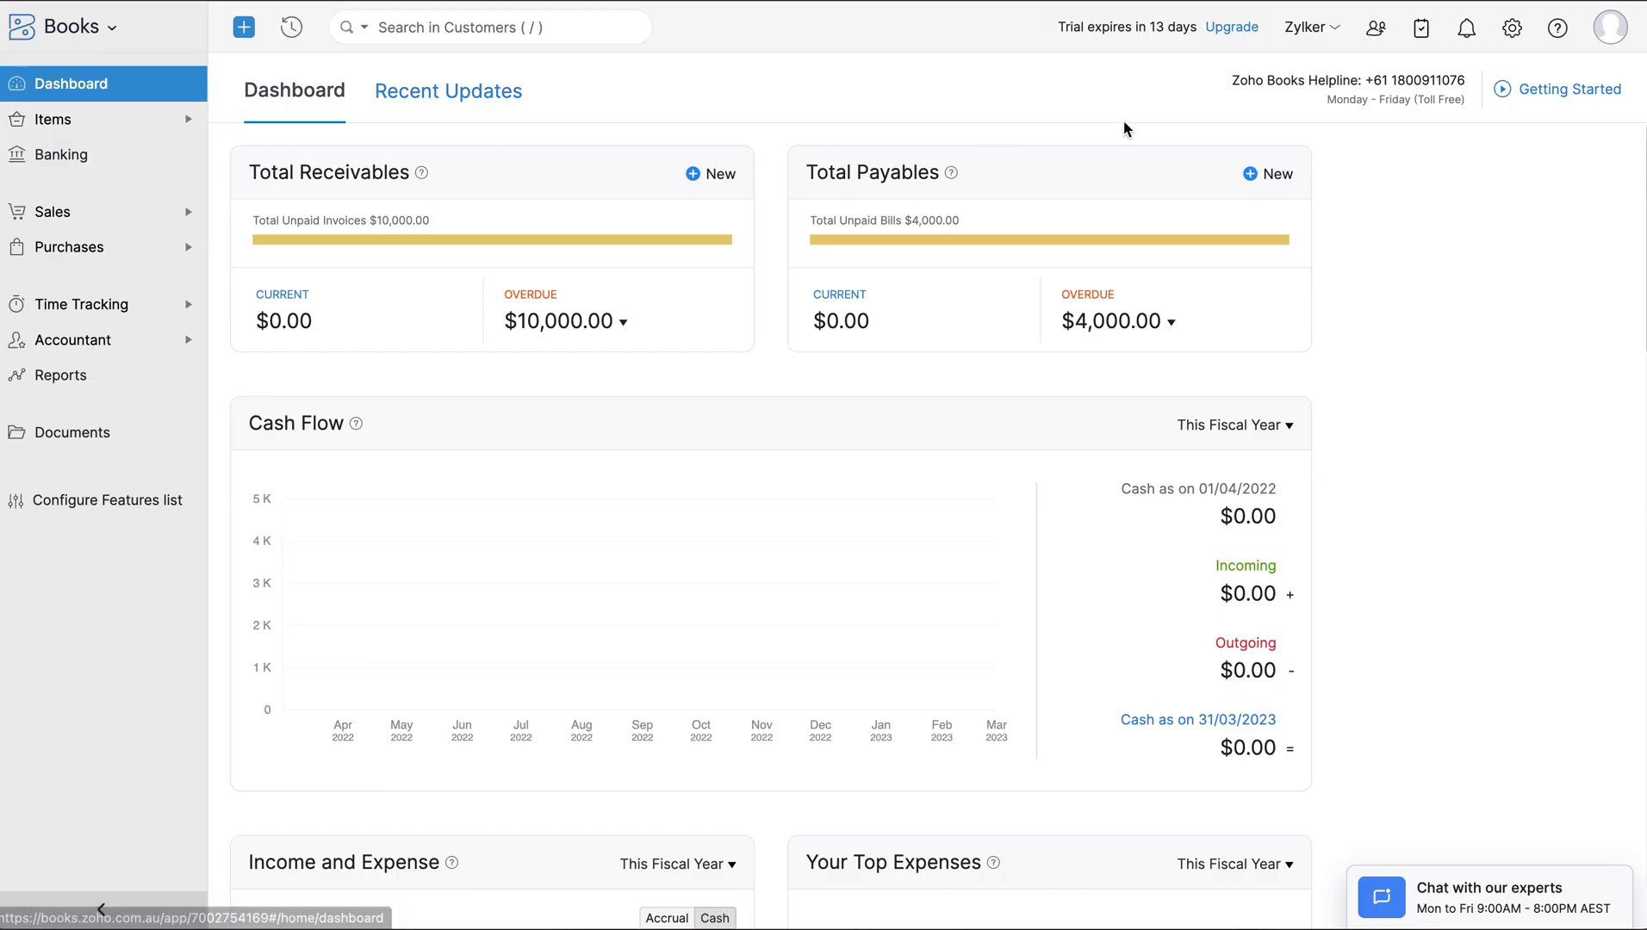
Step: In Opening Balances, enter a 2000 Official Travel Expense debit and a 14000 Advance Tax credit
{"action": "left_click", "coordinate": [1512, 29]}
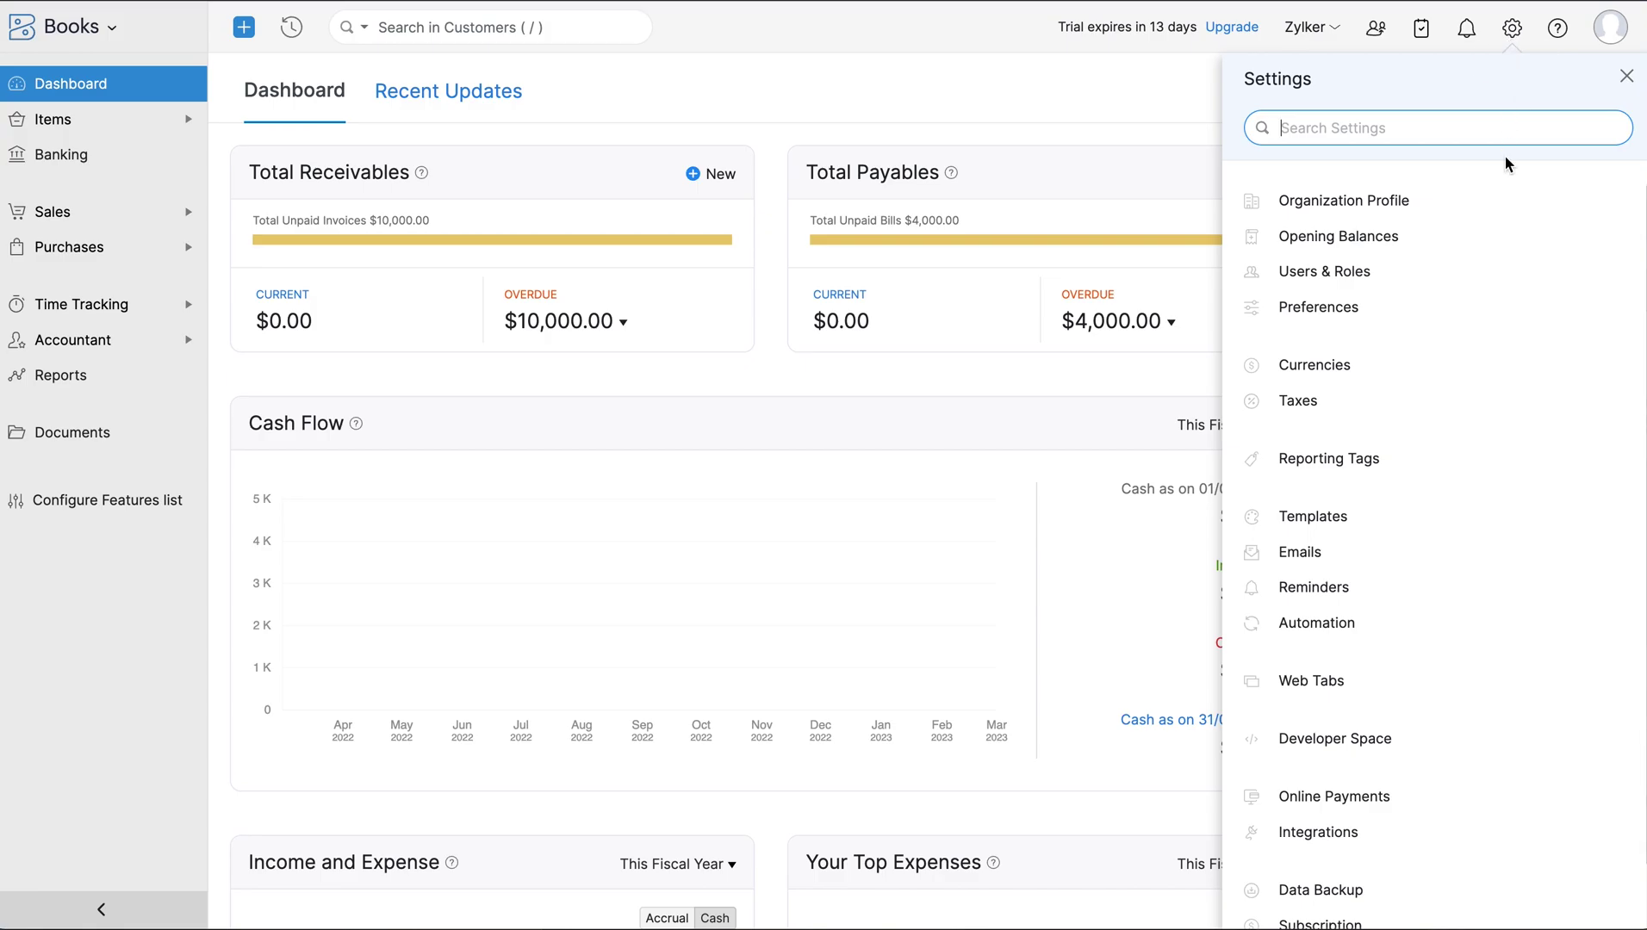
{"action": "left_click", "coordinate": [1493, 235]}
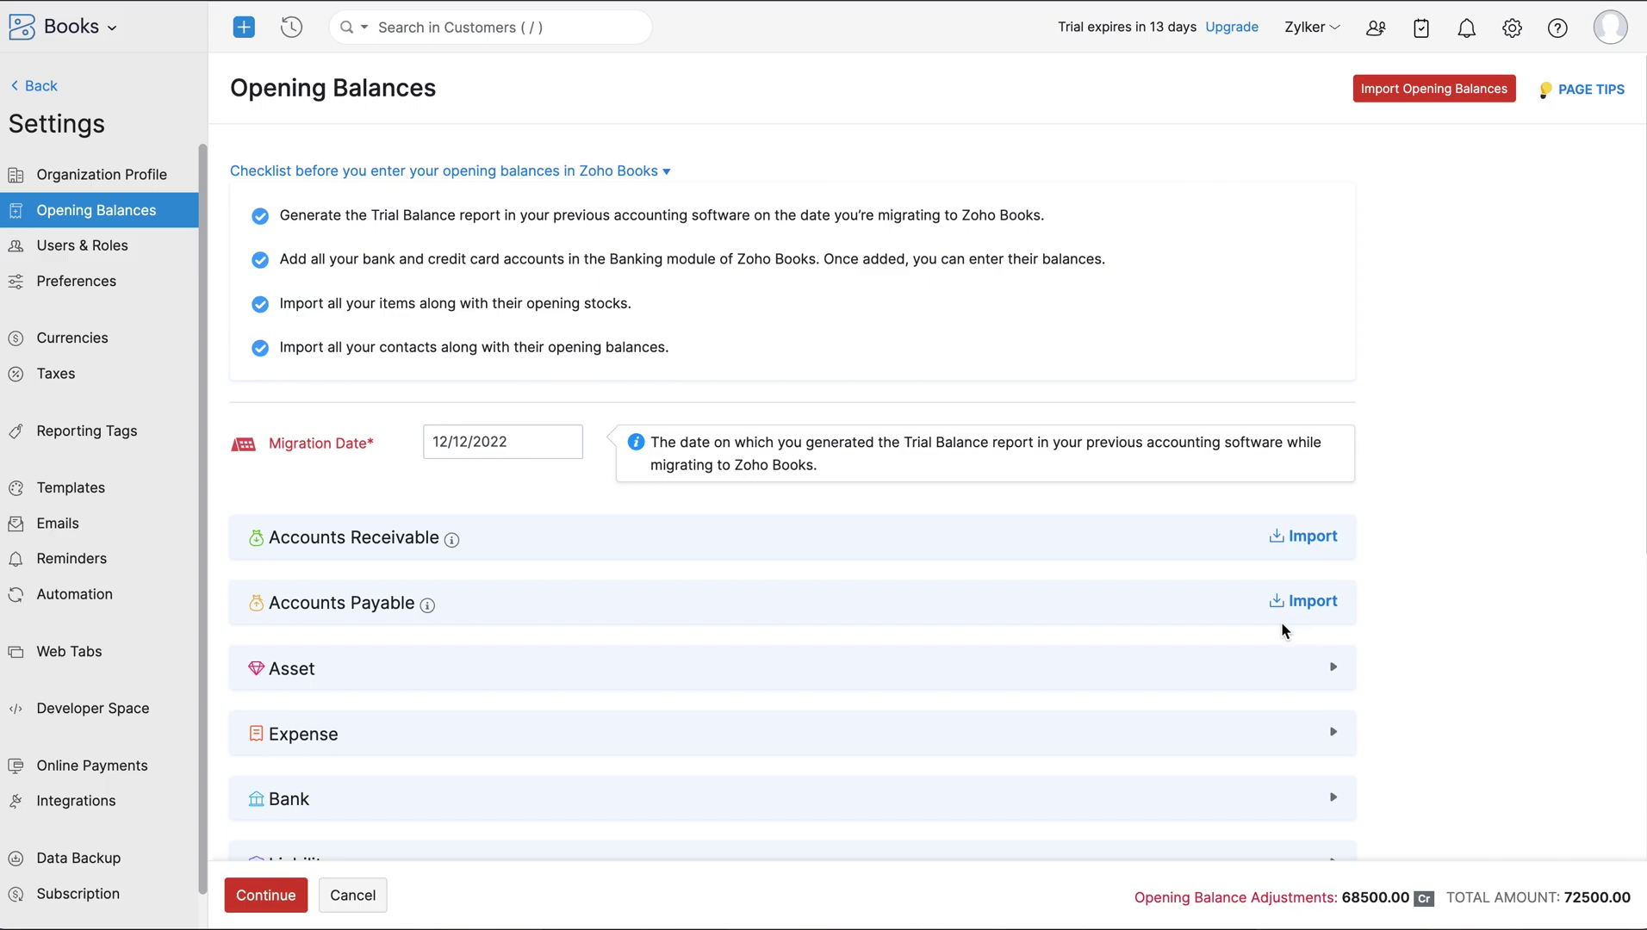
{"action": "left_click", "coordinate": [969, 663]}
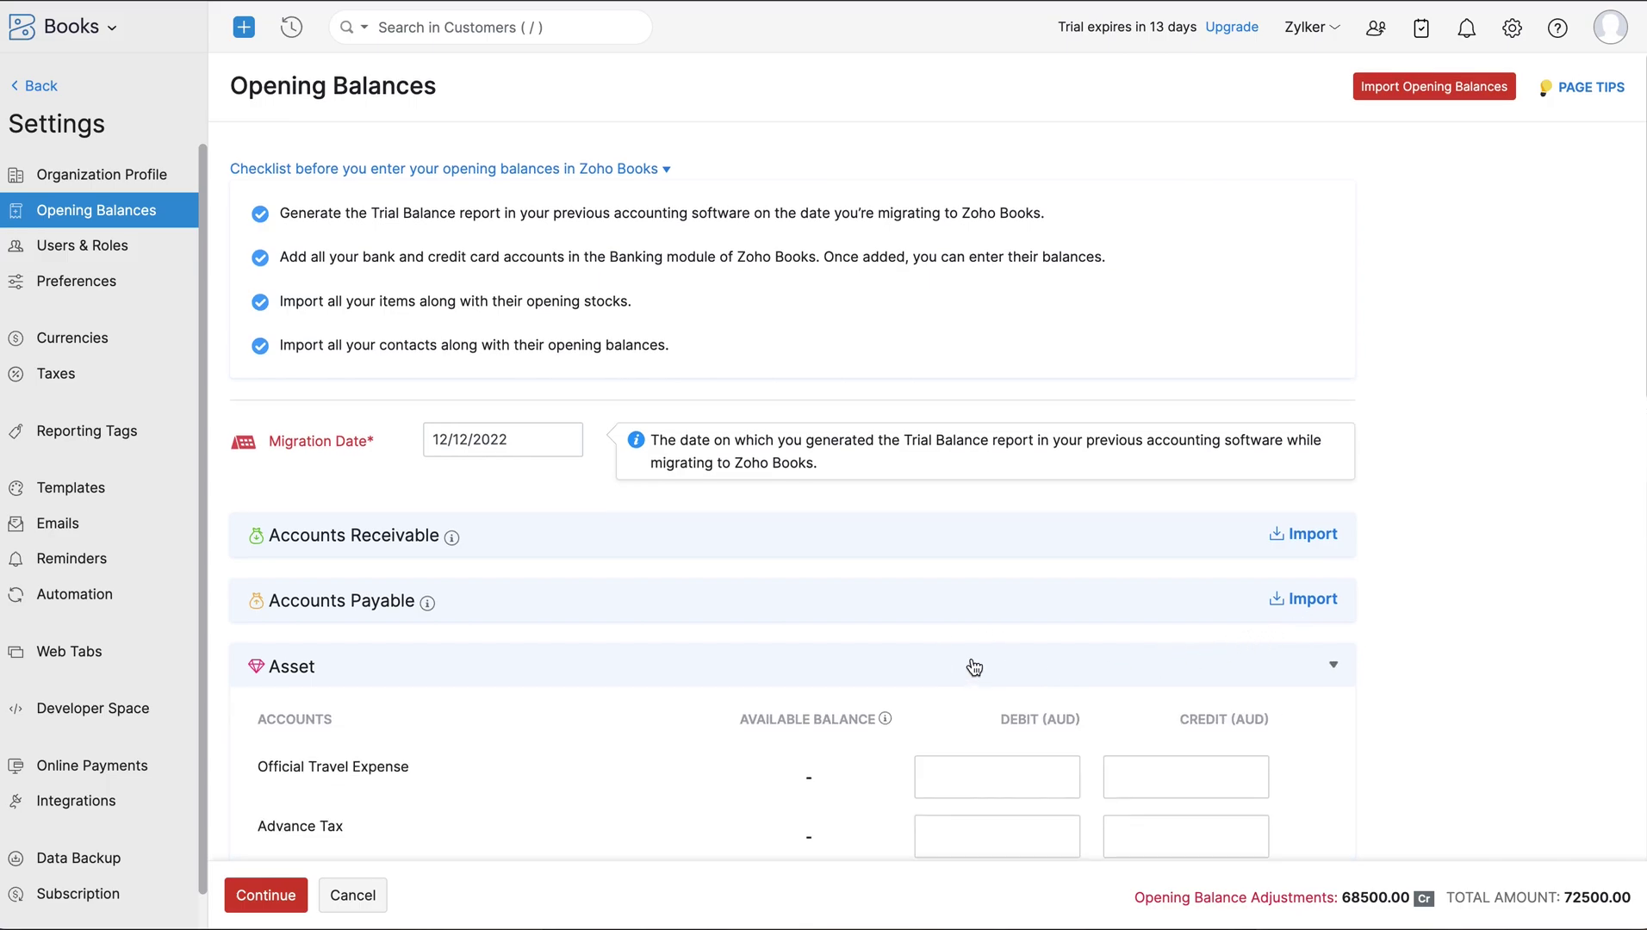
{"action": "scroll", "coordinate": [971, 659], "scroll_direction": "down", "scroll_amount": 3}
{"action": "left_click", "coordinate": [1001, 544]}
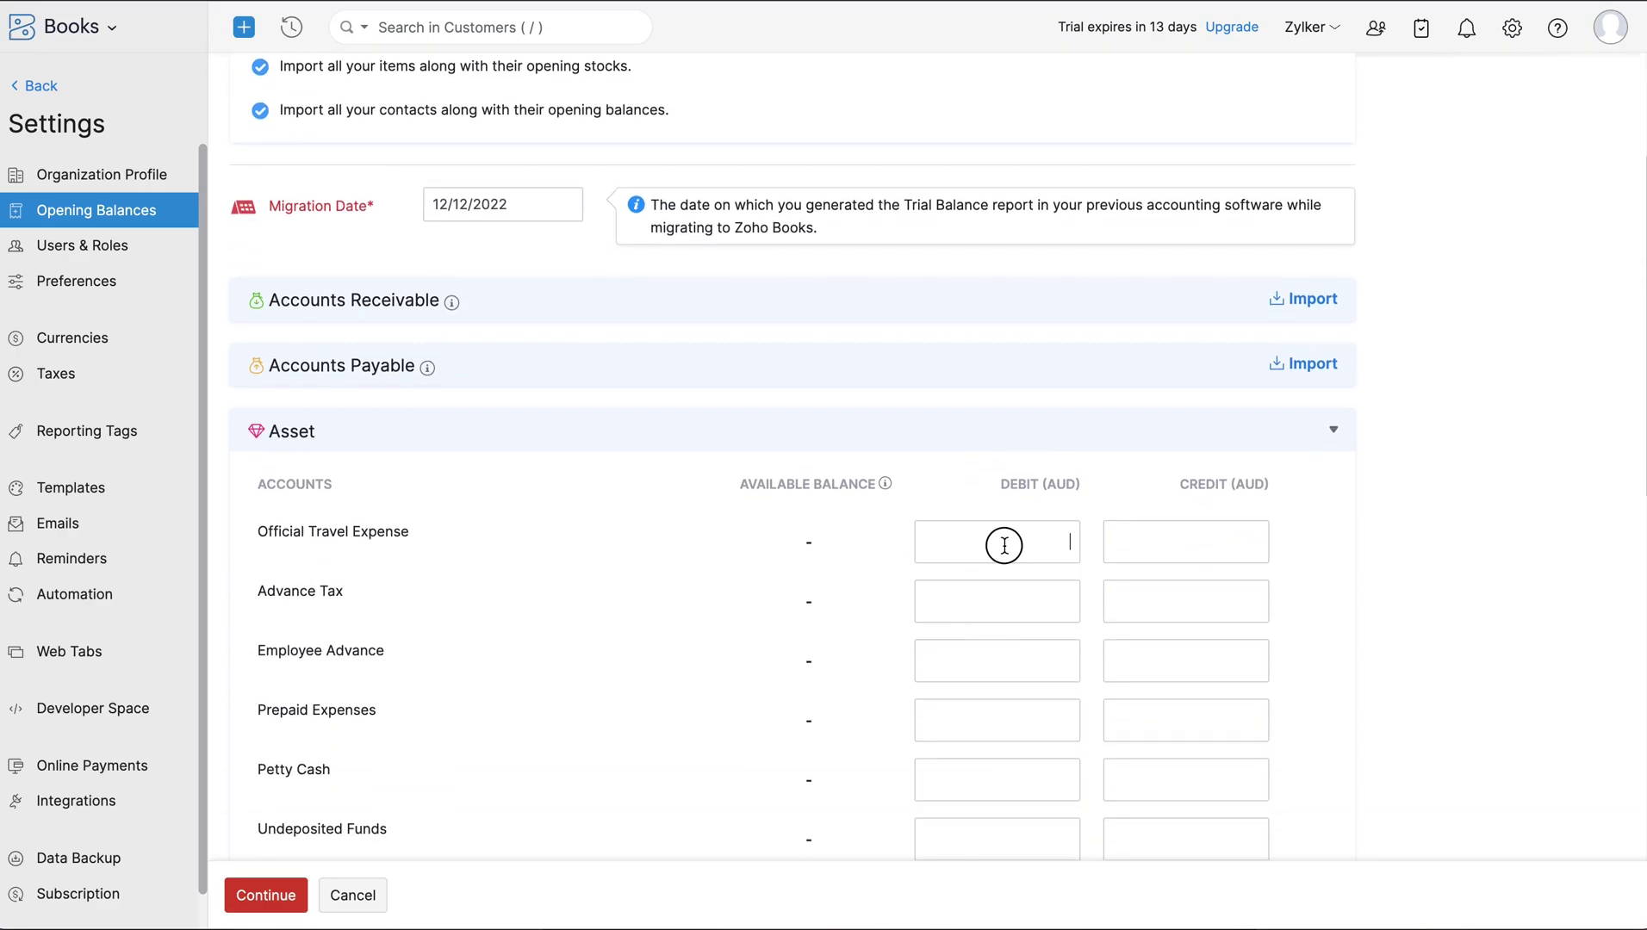
{"action": "type", "text": "2000"}
{"action": "left_click", "coordinate": [1140, 593]}
{"action": "type", "text": "14000"}
{"action": "scroll", "coordinate": [775, 603], "scroll_direction": "down", "scroll_amount": 8}
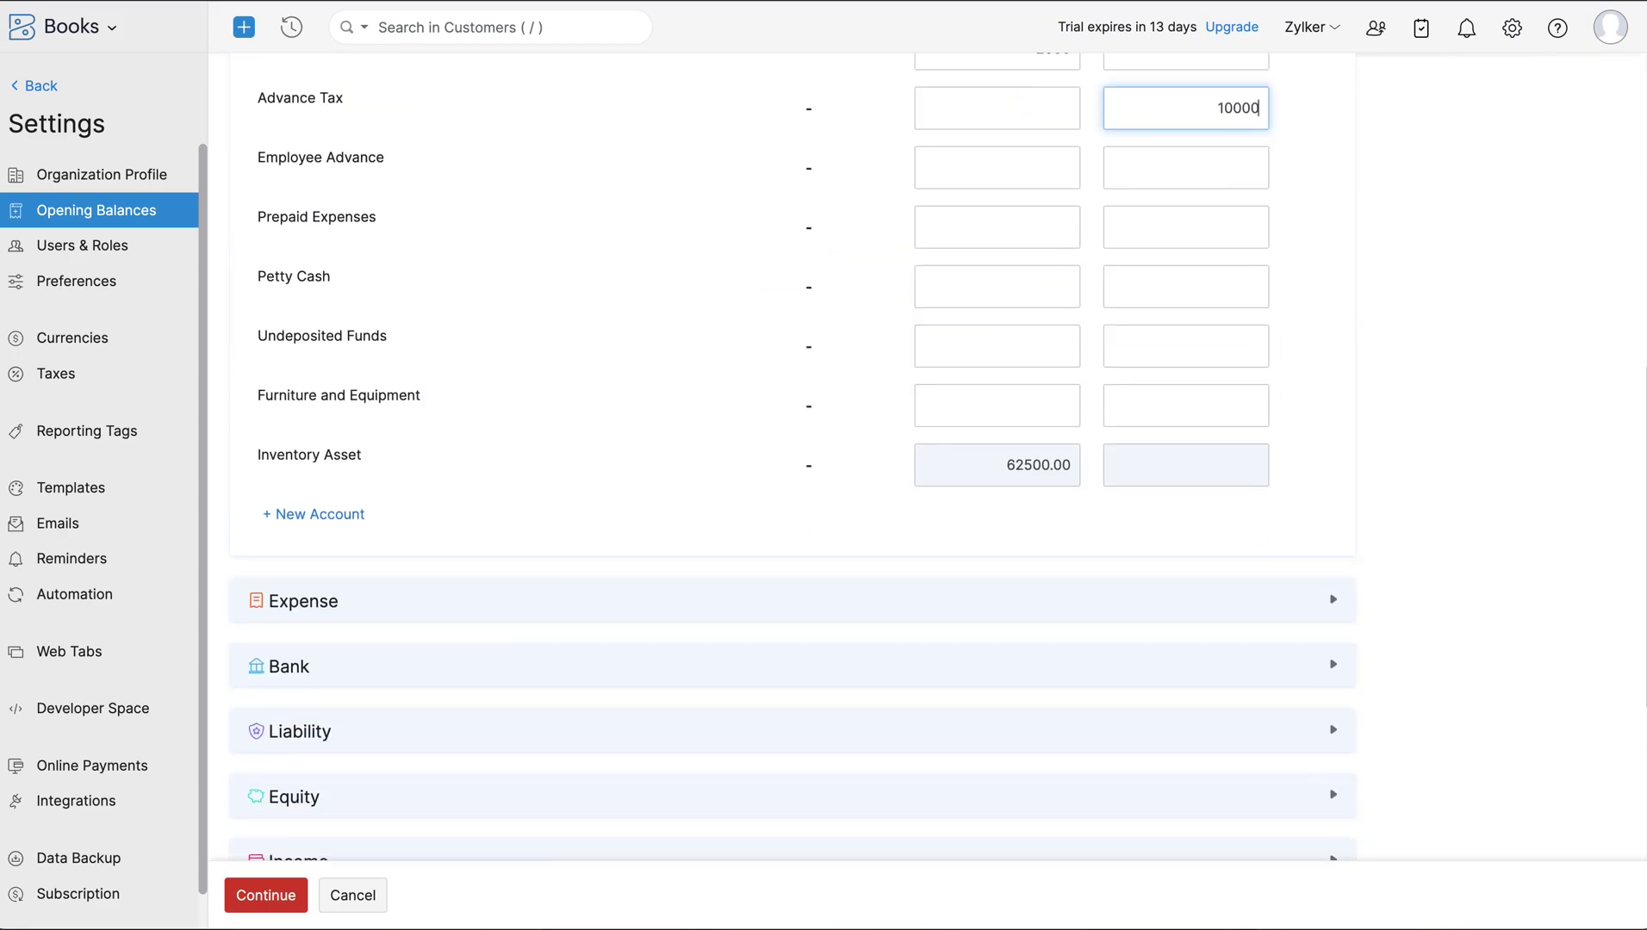
Step: Send the difference to Opening Balance Adjustments and confirm the opening balances
{"action": "left_click", "coordinate": [265, 895]}
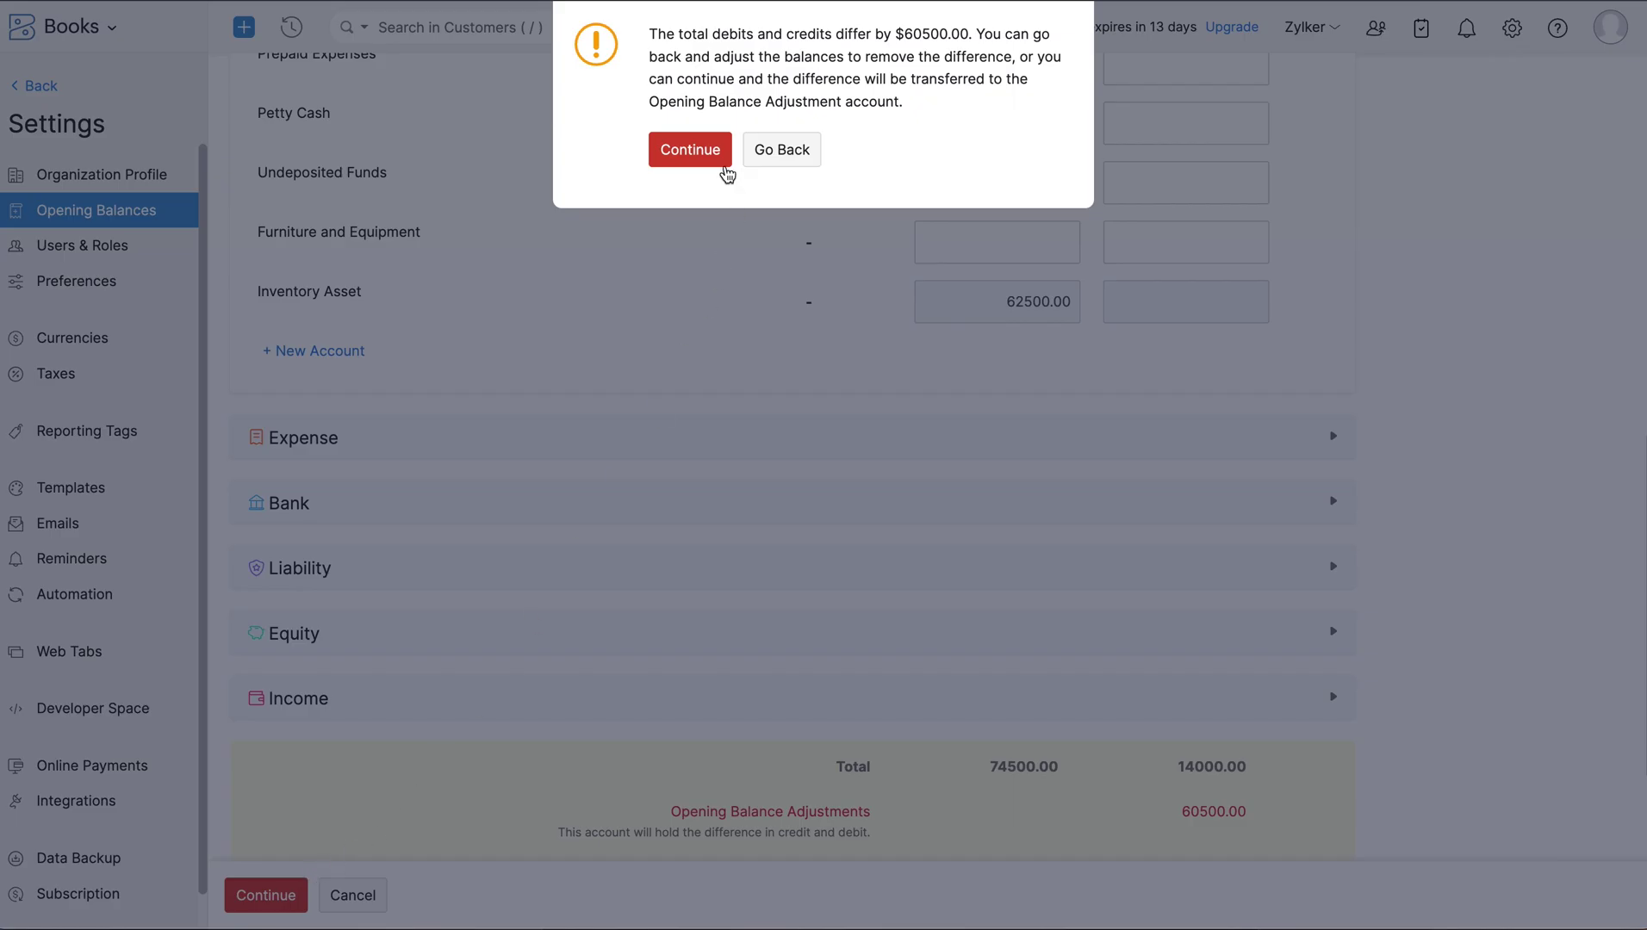
{"action": "left_click", "coordinate": [722, 162]}
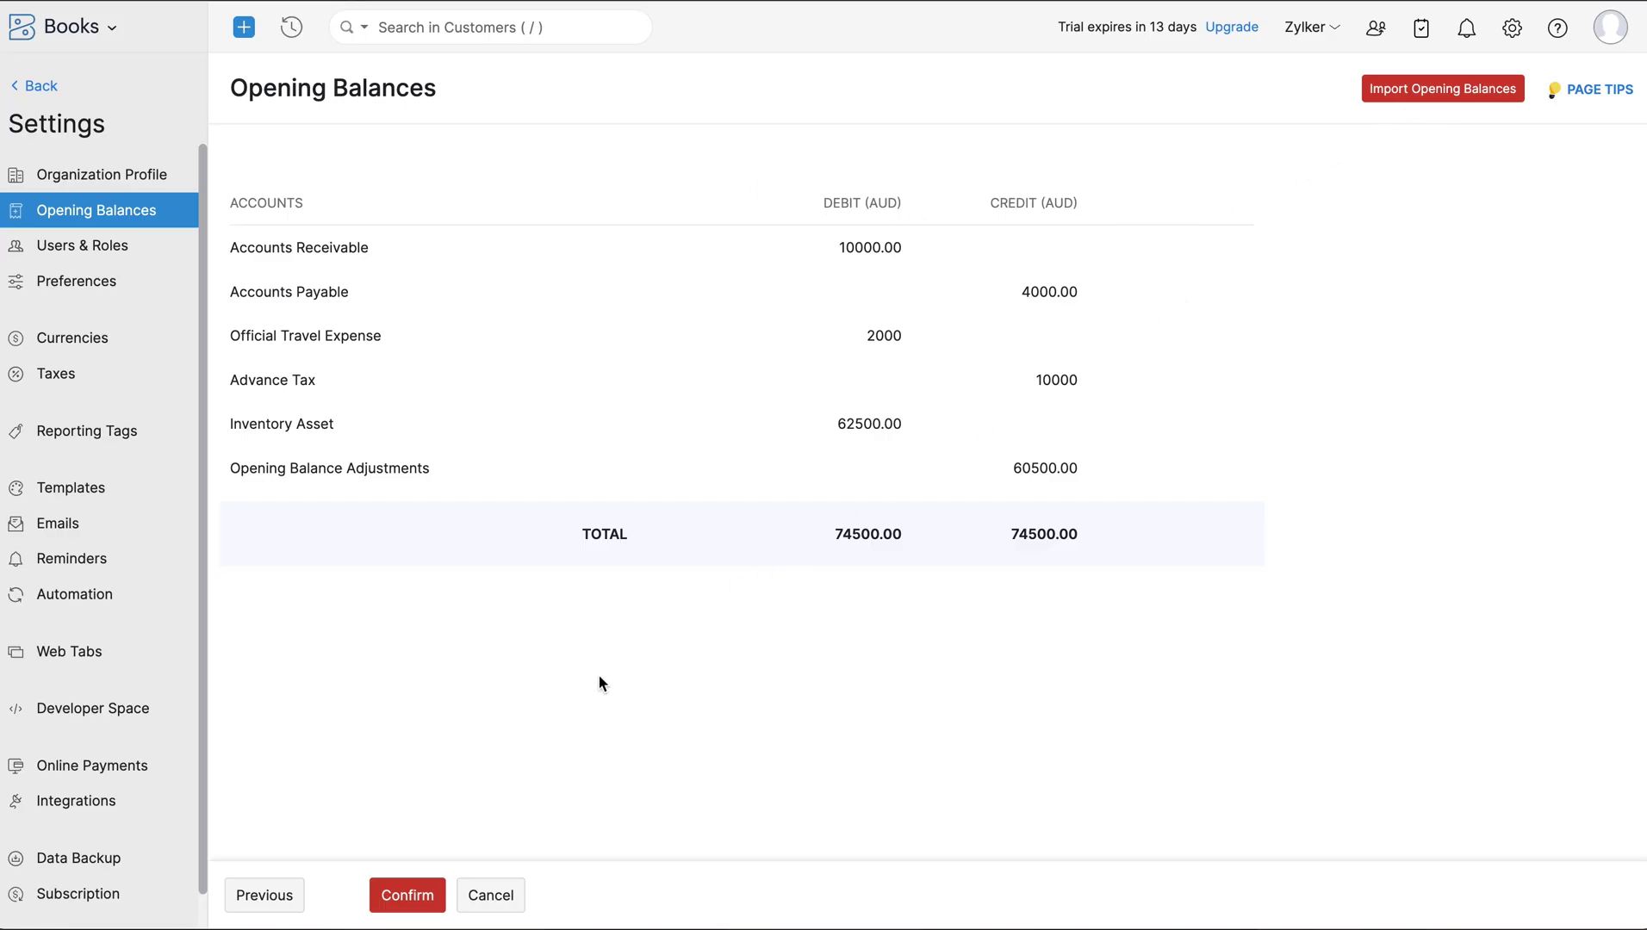
{"action": "left_click", "coordinate": [410, 893]}
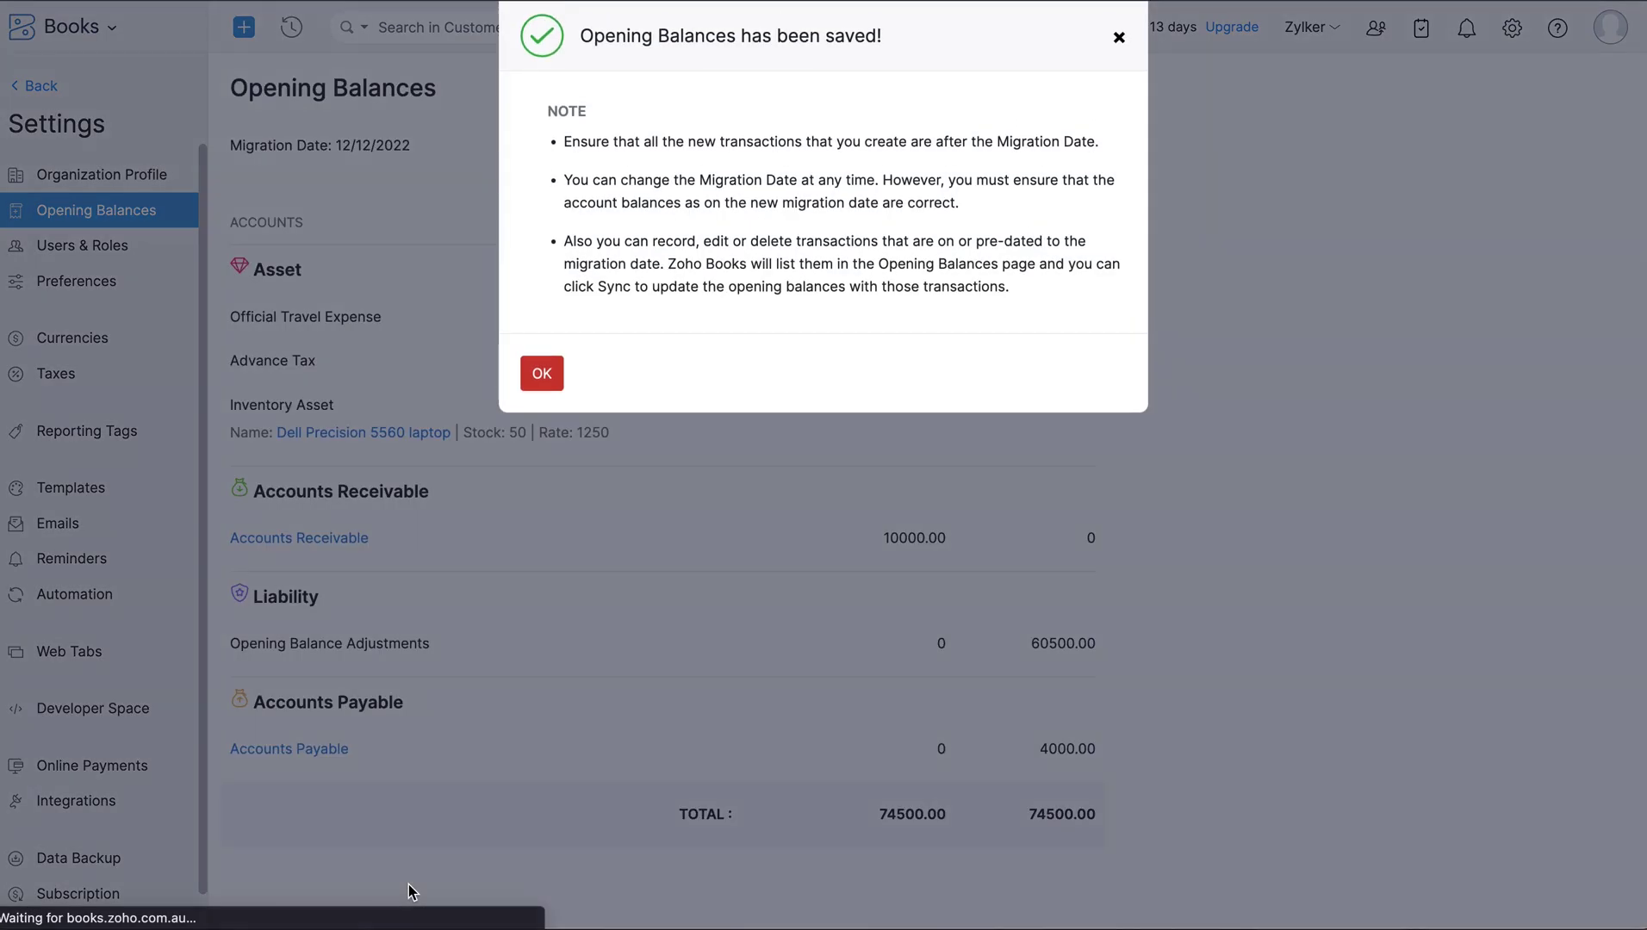
{"action": "left_click", "coordinate": [544, 373]}
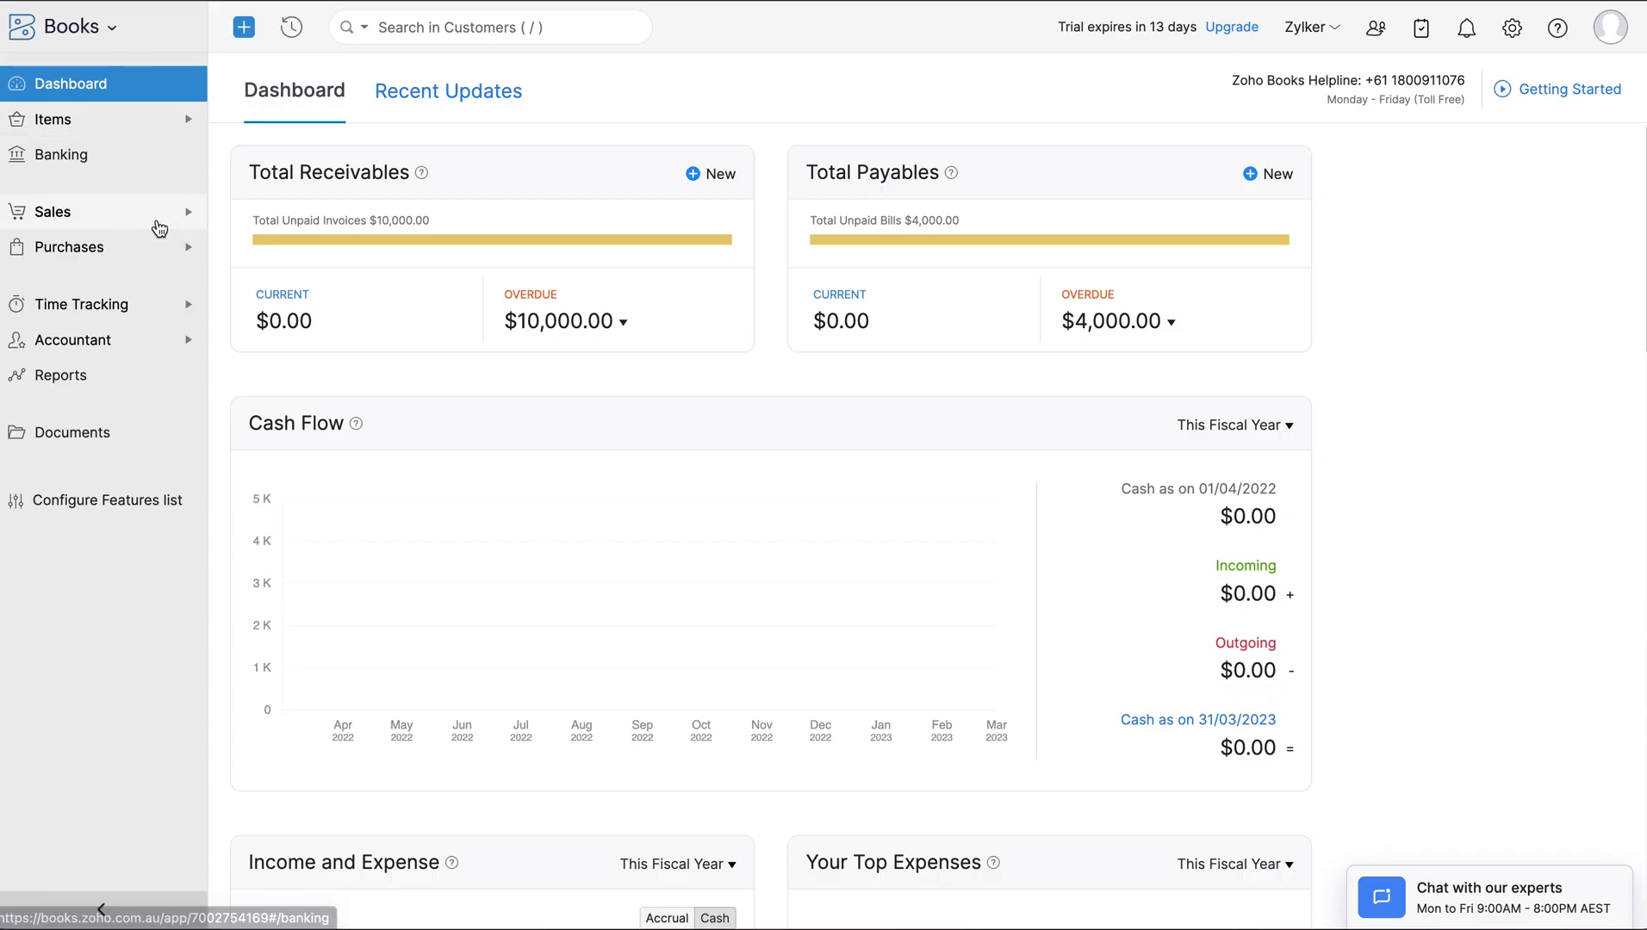
Step: Start a new invoice for the customer with due date 15/12/2022
{"action": "left_click", "coordinate": [156, 217]}
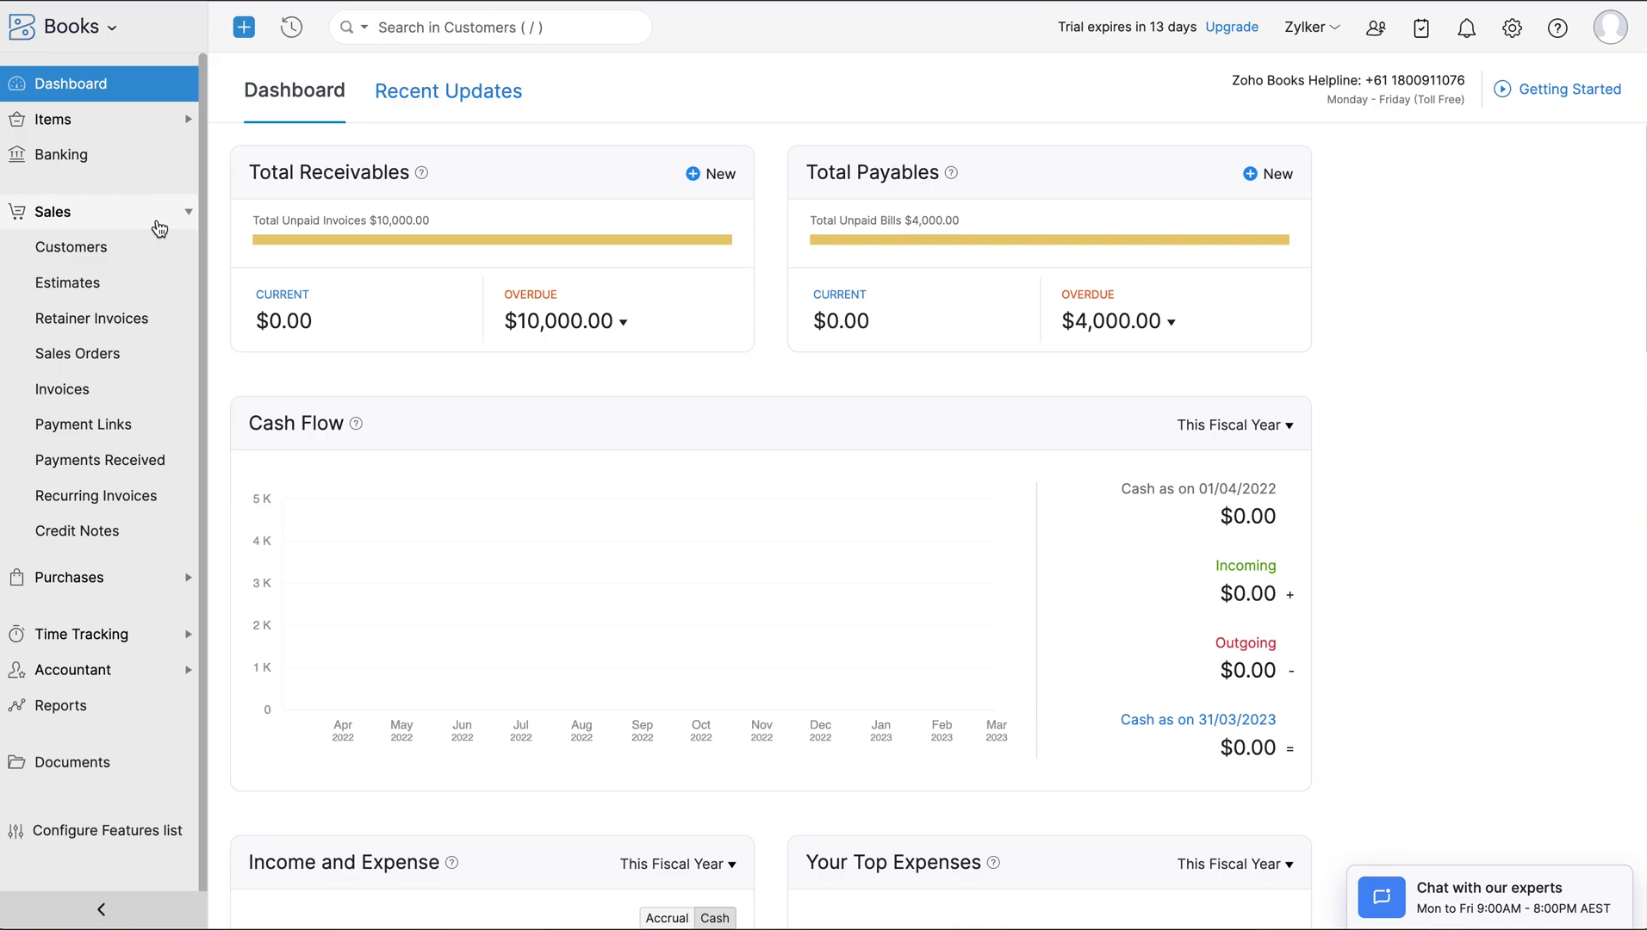
{"action": "left_click", "coordinate": [187, 394]}
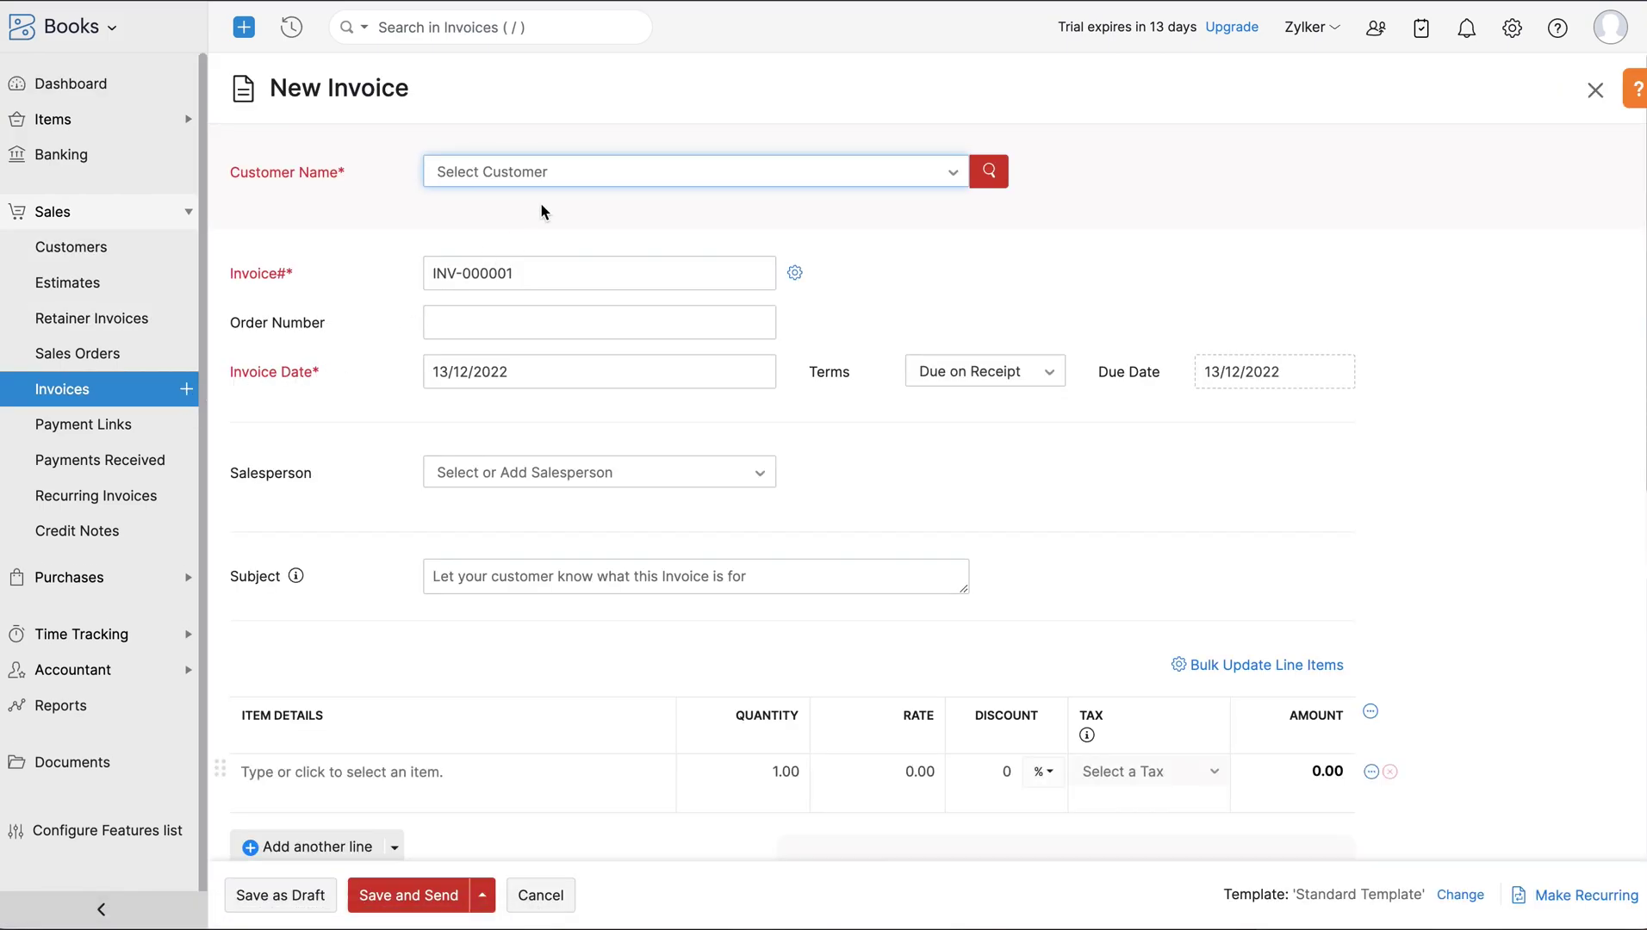
{"action": "left_click", "coordinate": [569, 183]}
{"action": "left_click", "coordinate": [569, 260]}
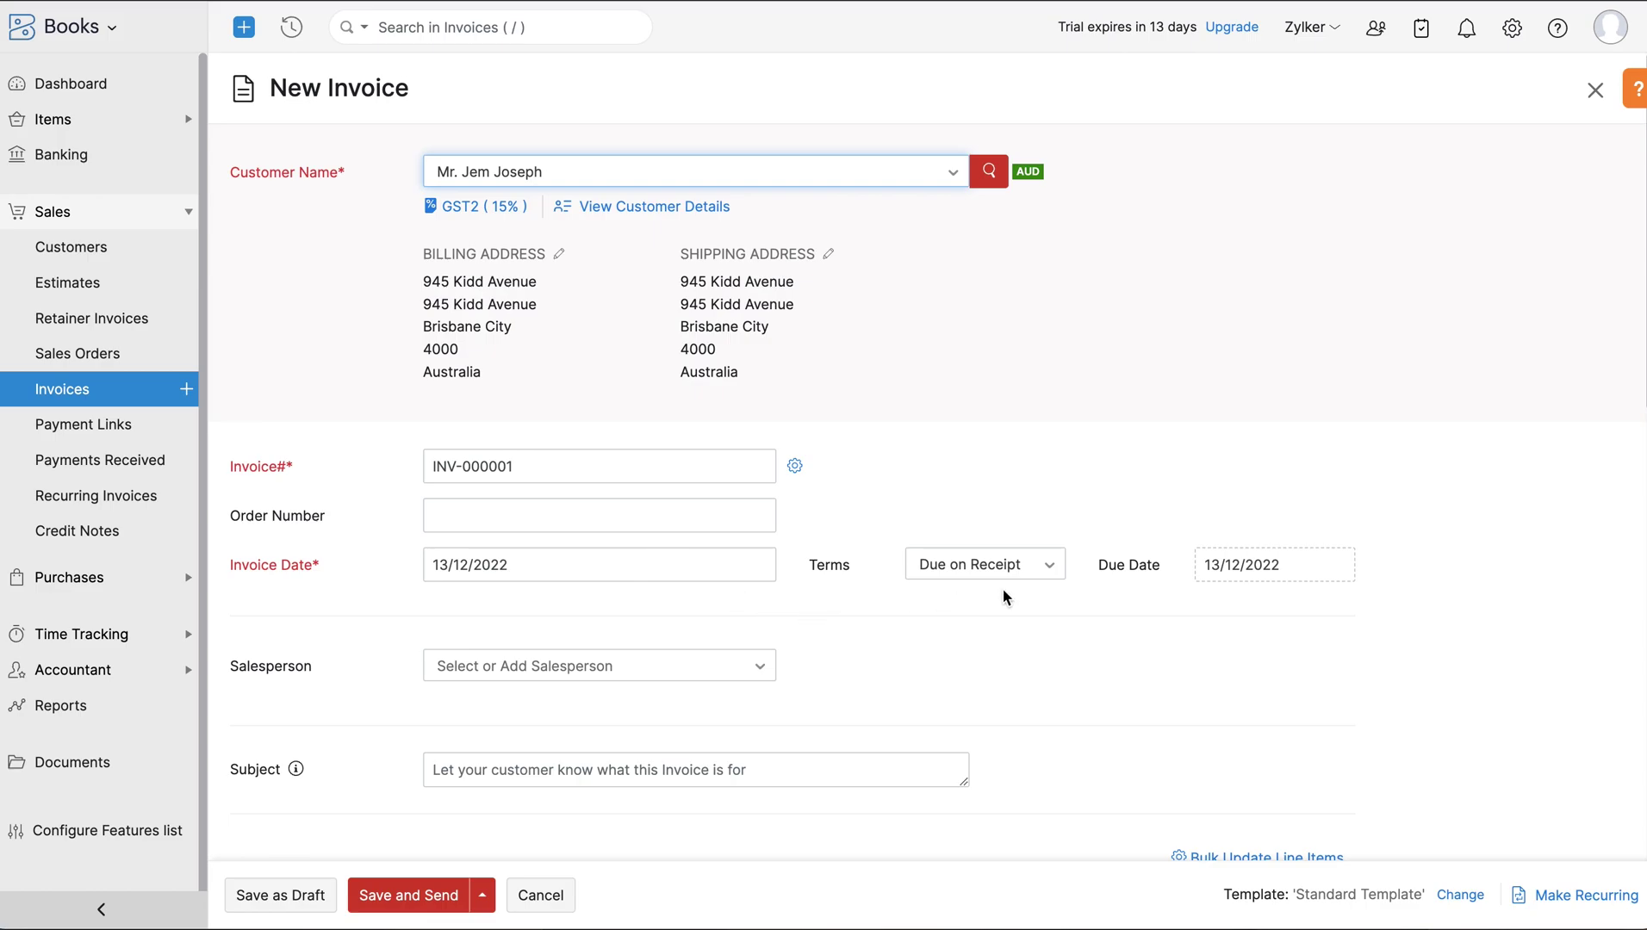
{"action": "left_click", "coordinate": [1238, 565]}
{"action": "left_click", "coordinate": [1368, 403]}
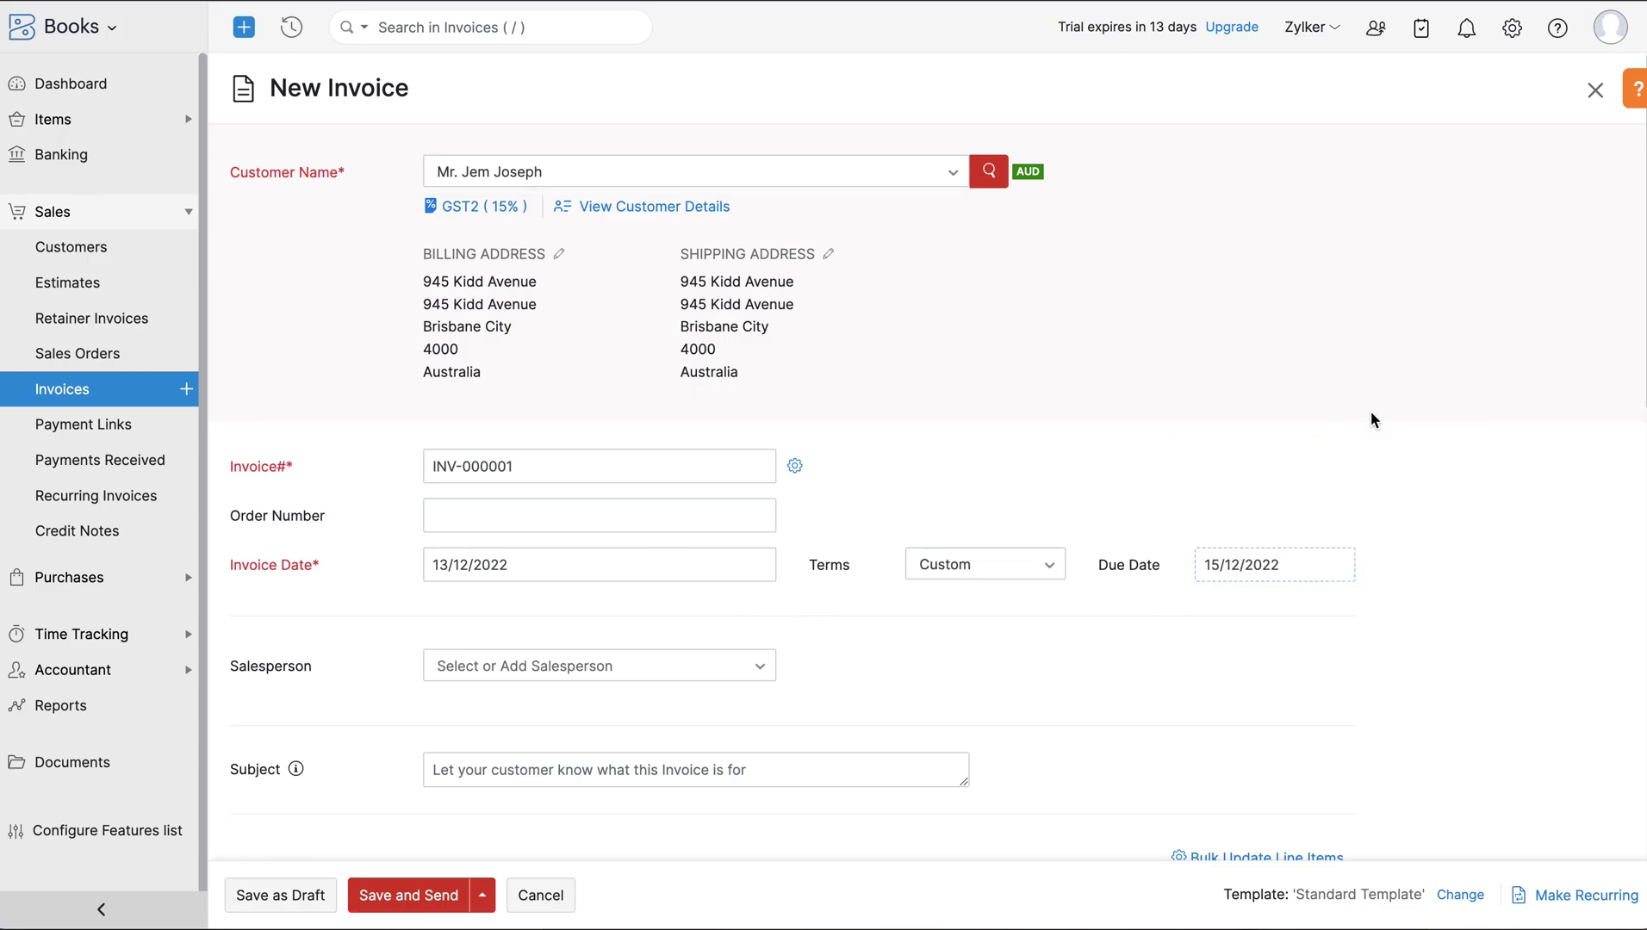
{"action": "scroll", "coordinate": [1357, 435], "scroll_direction": "down", "scroll_amount": 8}
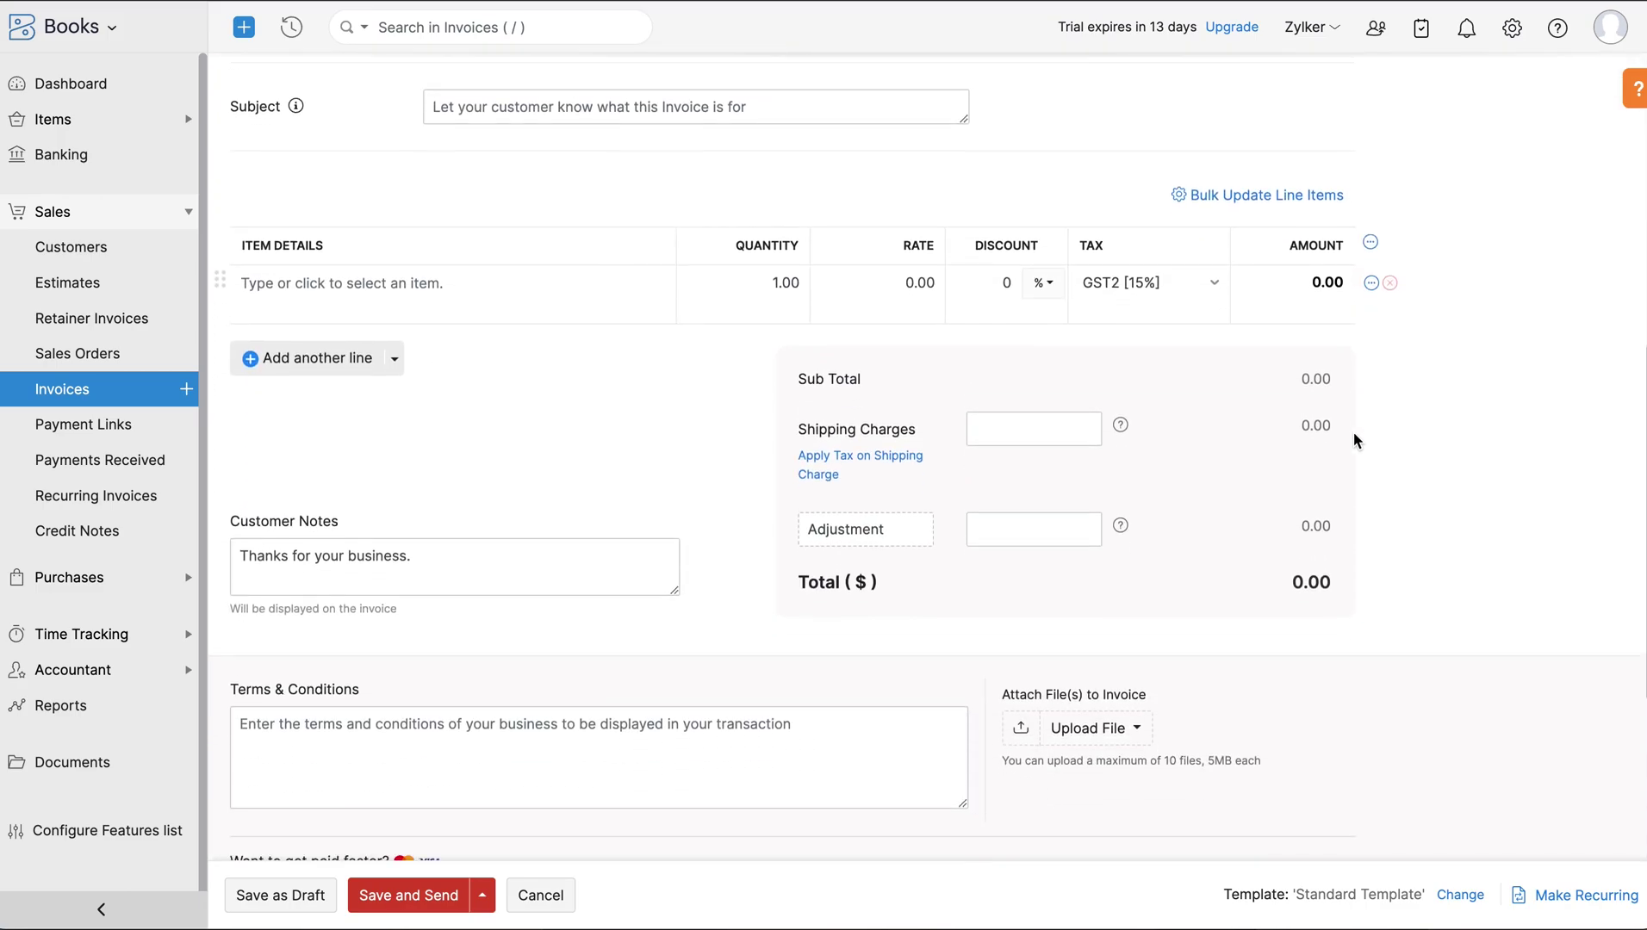
Step: Add a line for 2 Dell Precision 5560 laptops taxed at GST1 [14%]
{"action": "left_click", "coordinate": [441, 234]}
{"action": "left_click", "coordinate": [470, 297]}
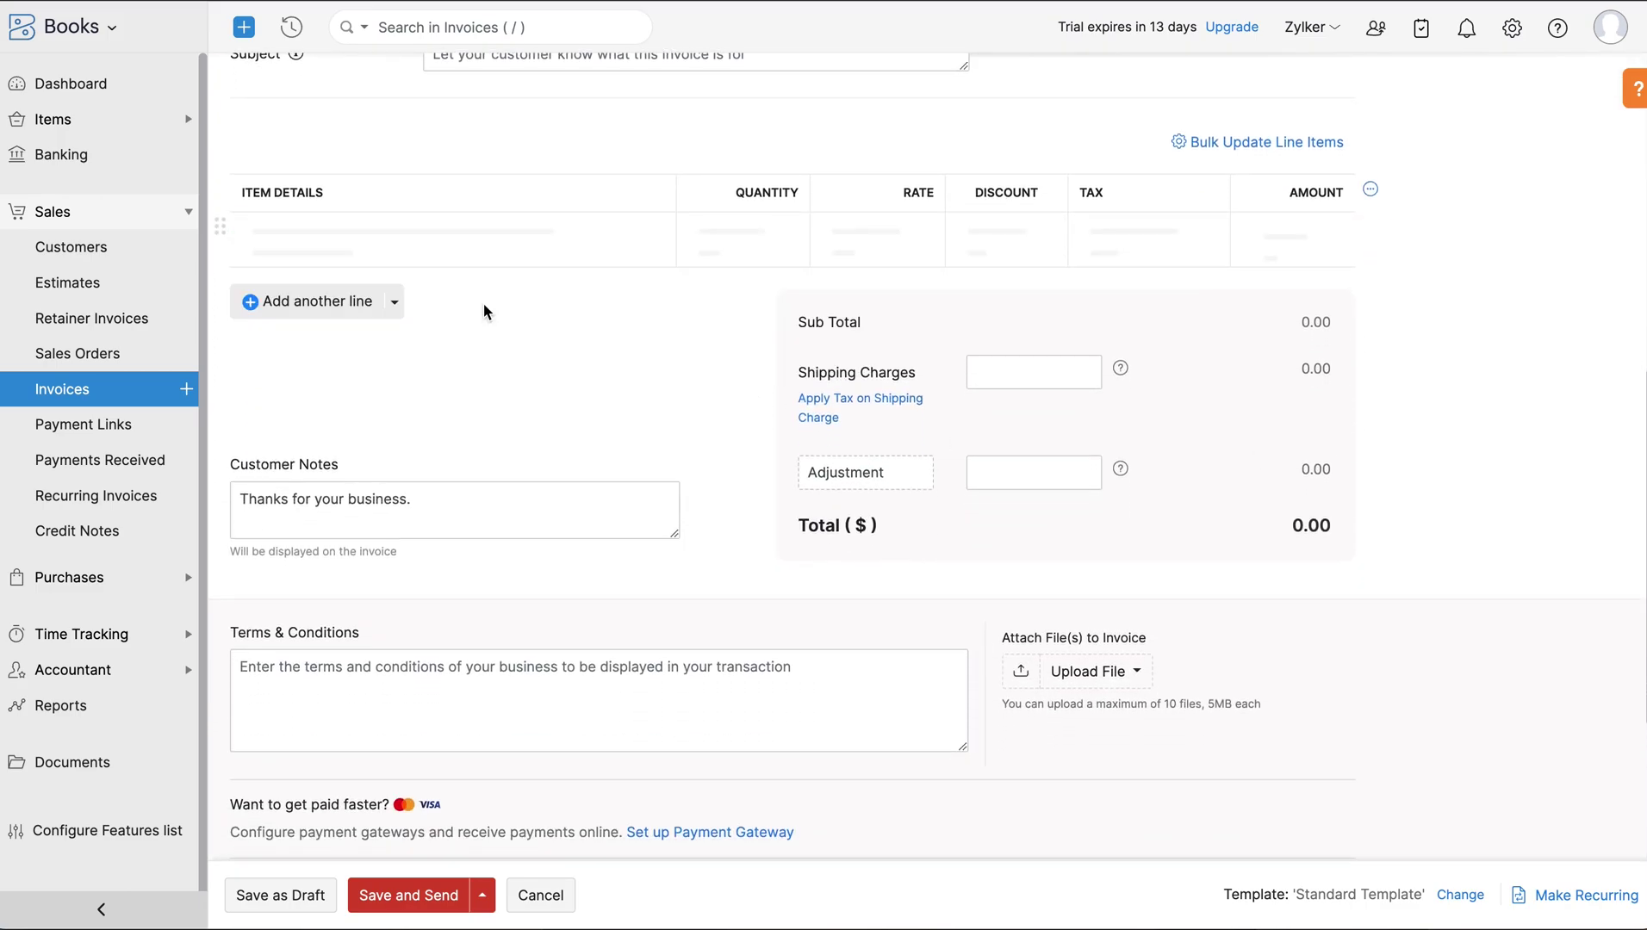
{"action": "left_click", "coordinate": [758, 256]}
{"action": "type", "text": "2"}
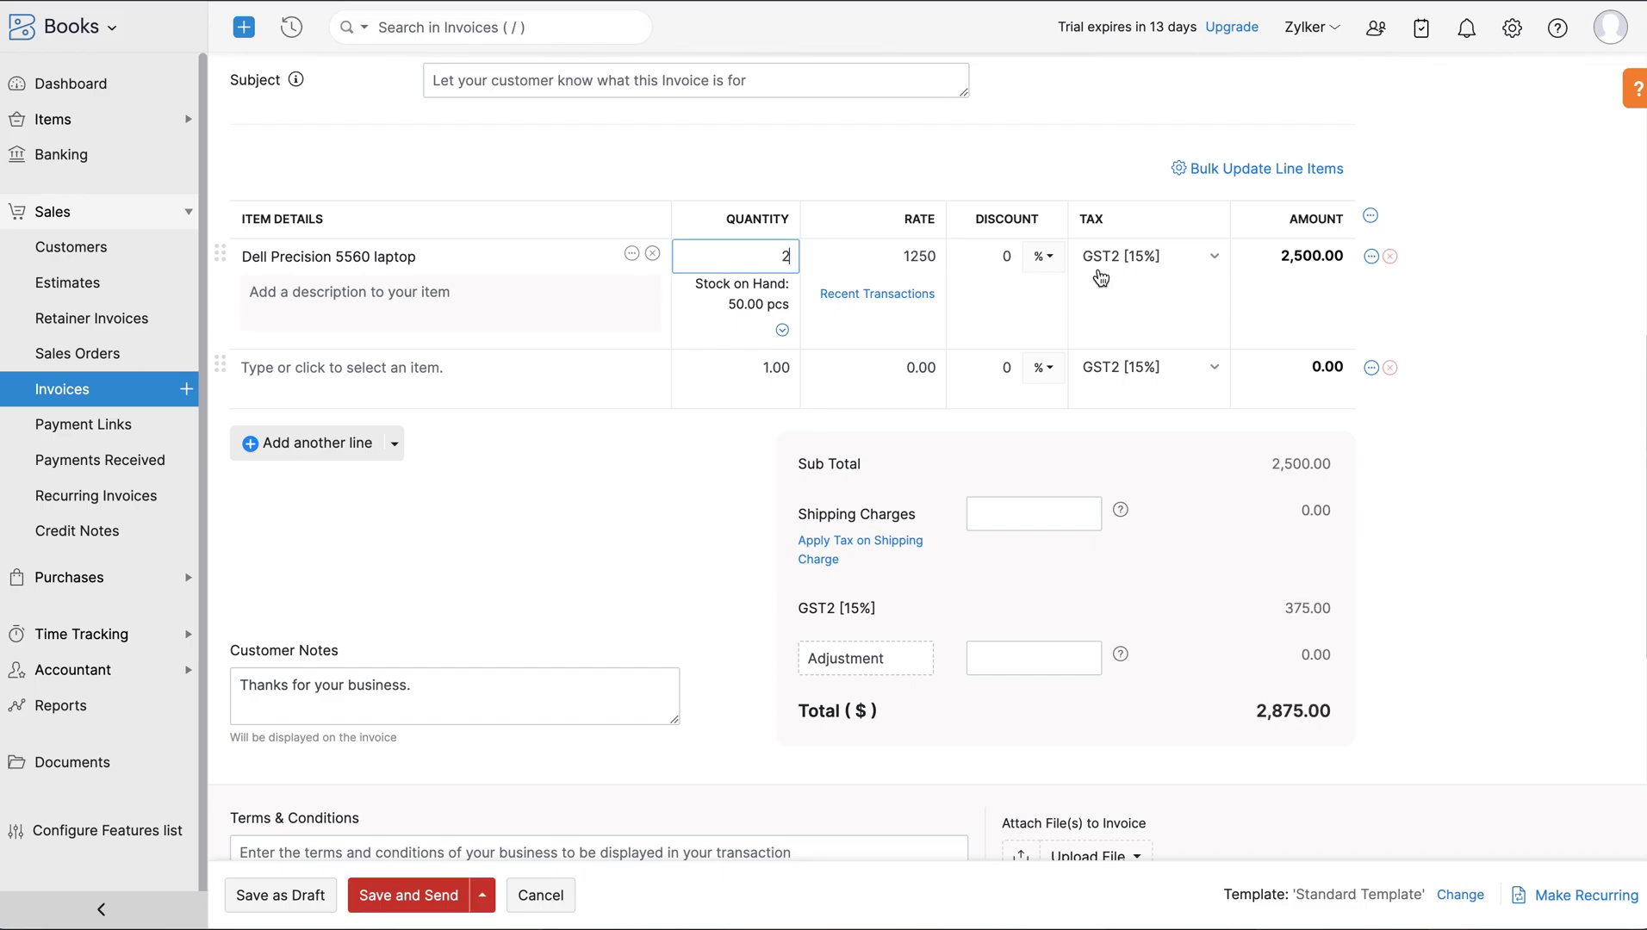
{"action": "left_click", "coordinate": [1120, 256]}
{"action": "left_click", "coordinate": [1154, 443]}
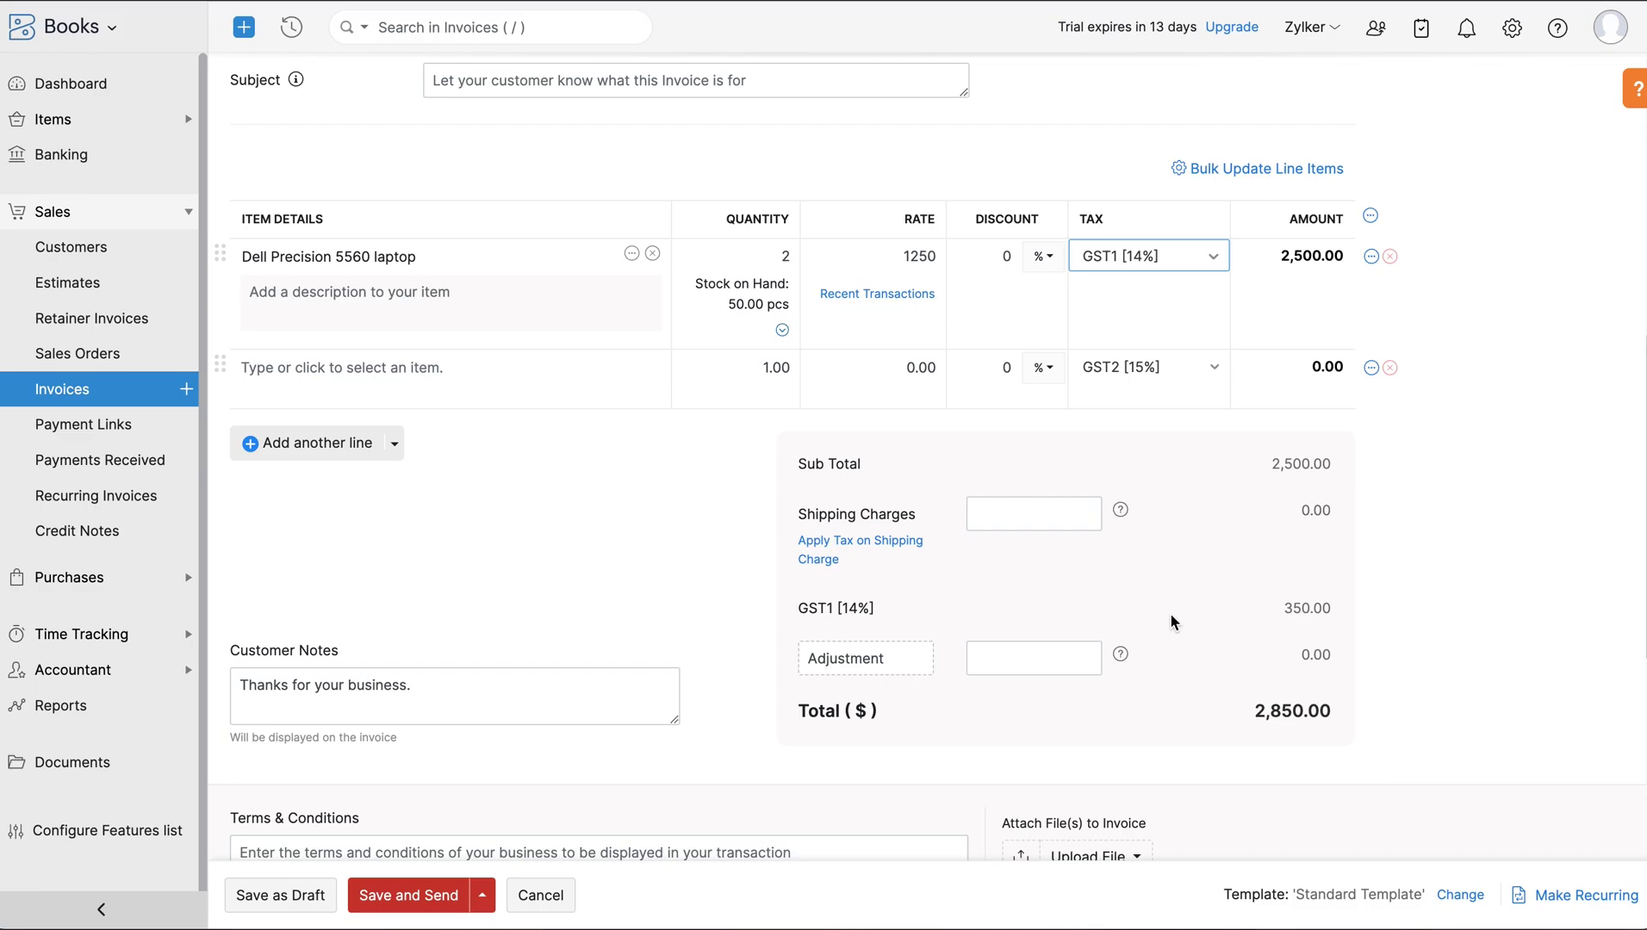
Step: Paste the payment terms sentence into Terms & Conditions
{"action": "scroll", "coordinate": [482, 703], "scroll_direction": "down", "scroll_amount": 2}
{"action": "left_click", "coordinate": [477, 718]}
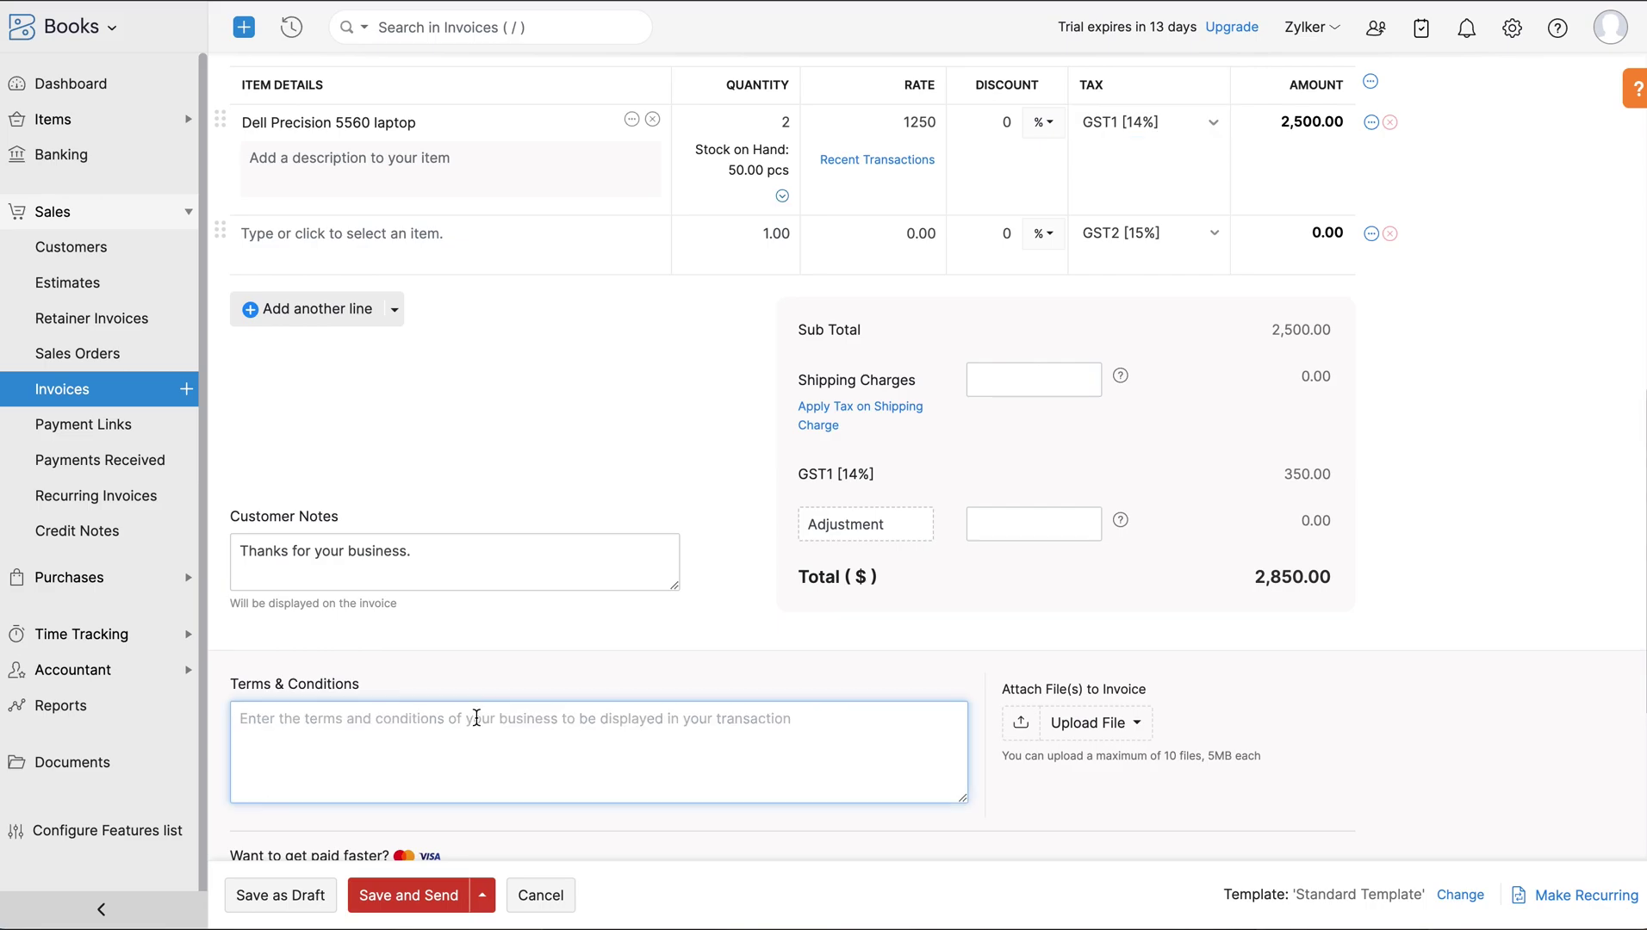
{"action": "type", "text": "Payments should be made in full or before the due date."}
{"action": "scroll", "coordinate": [477, 717], "scroll_direction": "down", "scroll_amount": 5}
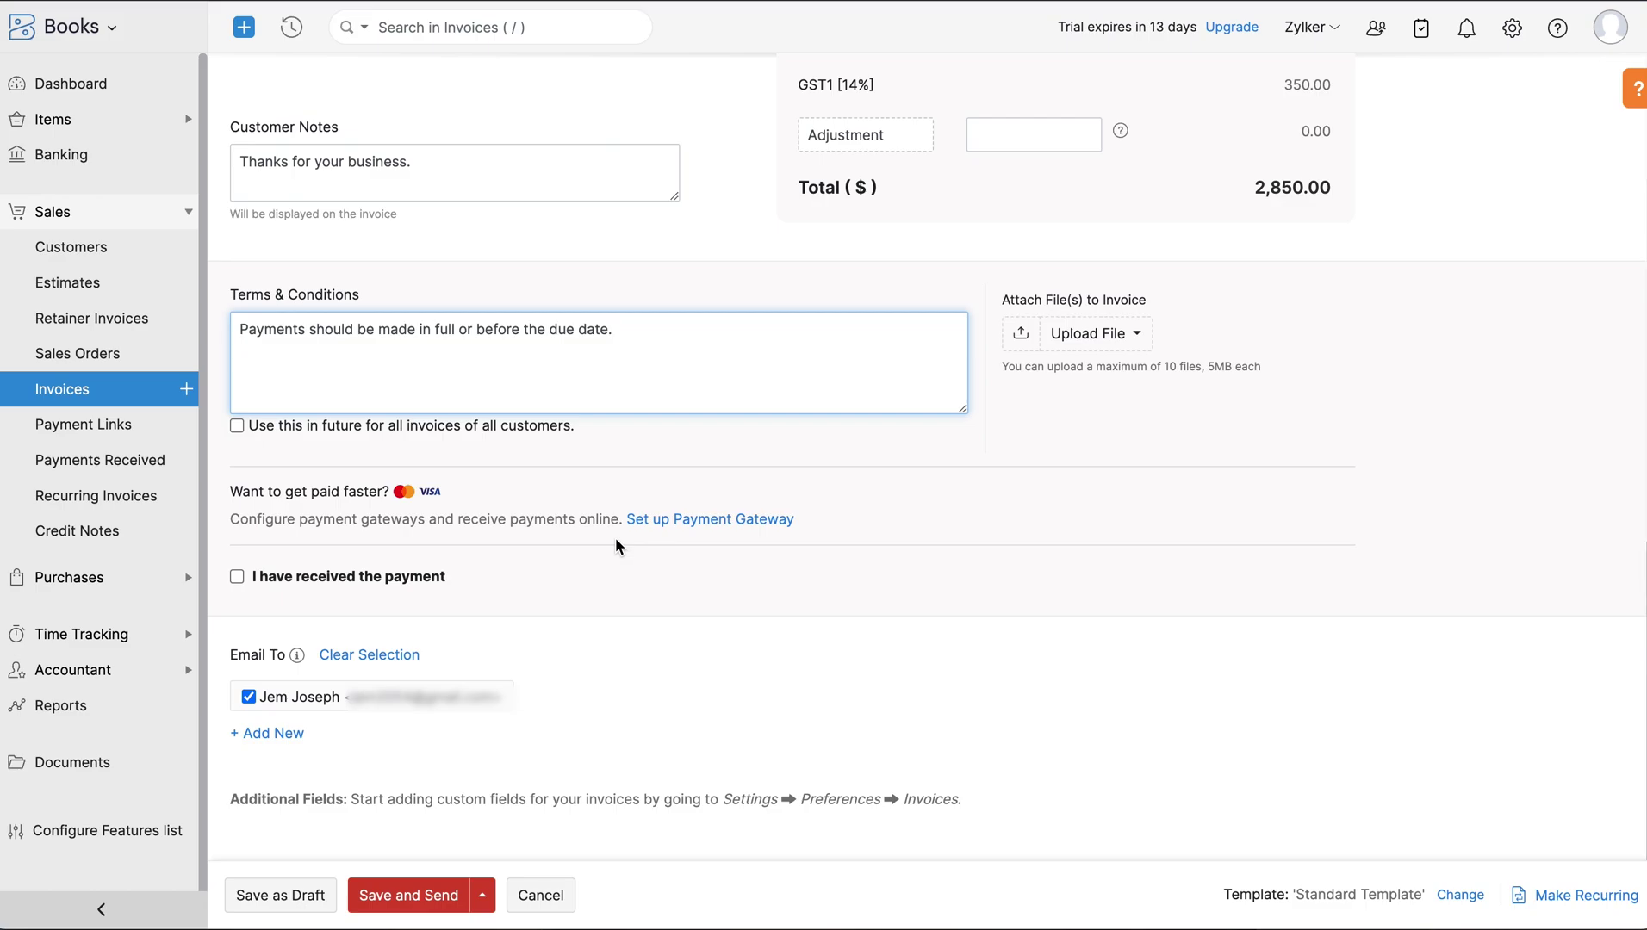
{"action": "left_click", "coordinate": [1510, 32]}
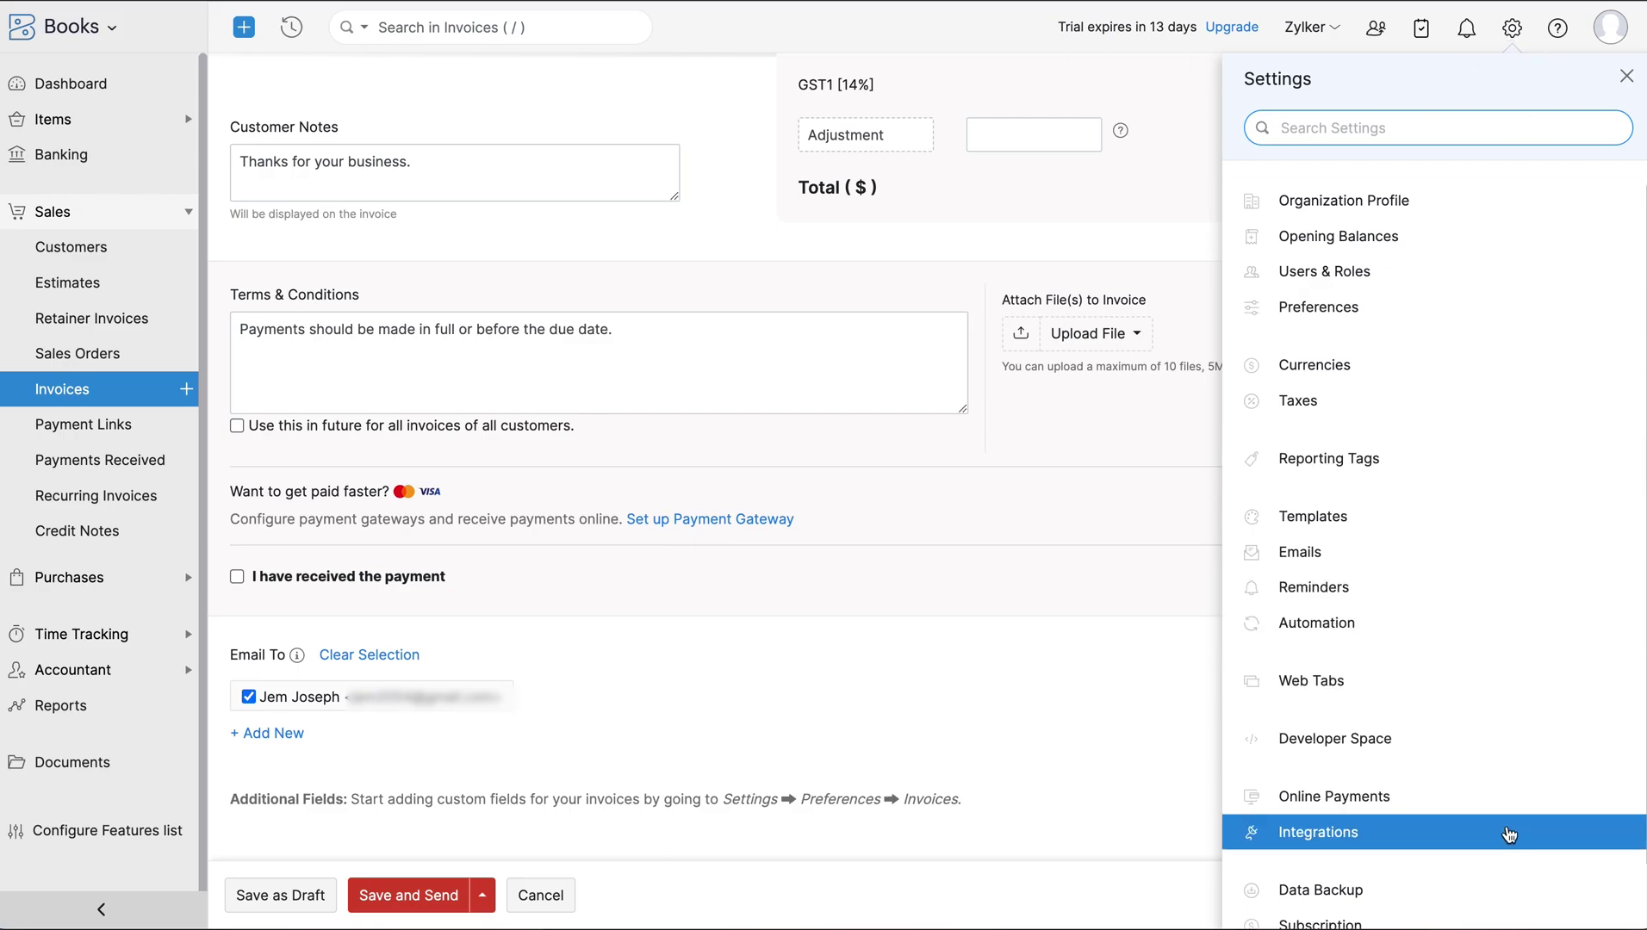
{"action": "left_click", "coordinate": [1130, 826]}
Step: Save invoice INV-000002 and email it to the customer with its PDF
{"action": "left_click", "coordinate": [398, 901]}
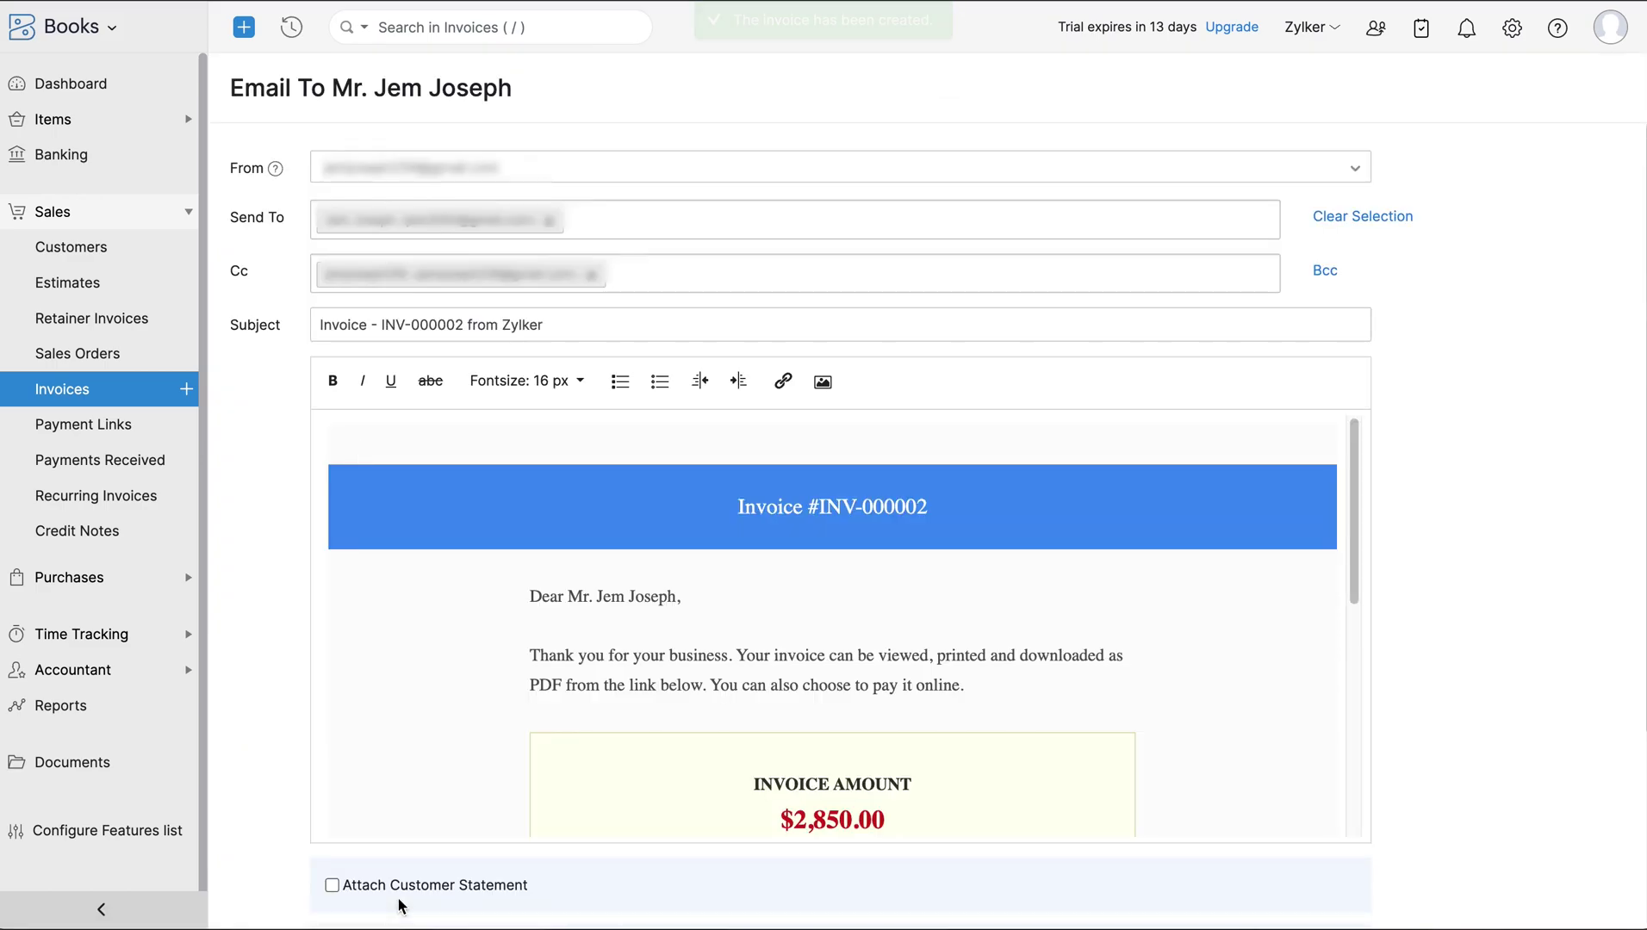
{"action": "scroll", "coordinate": [565, 771], "scroll_direction": "down", "scroll_amount": 6}
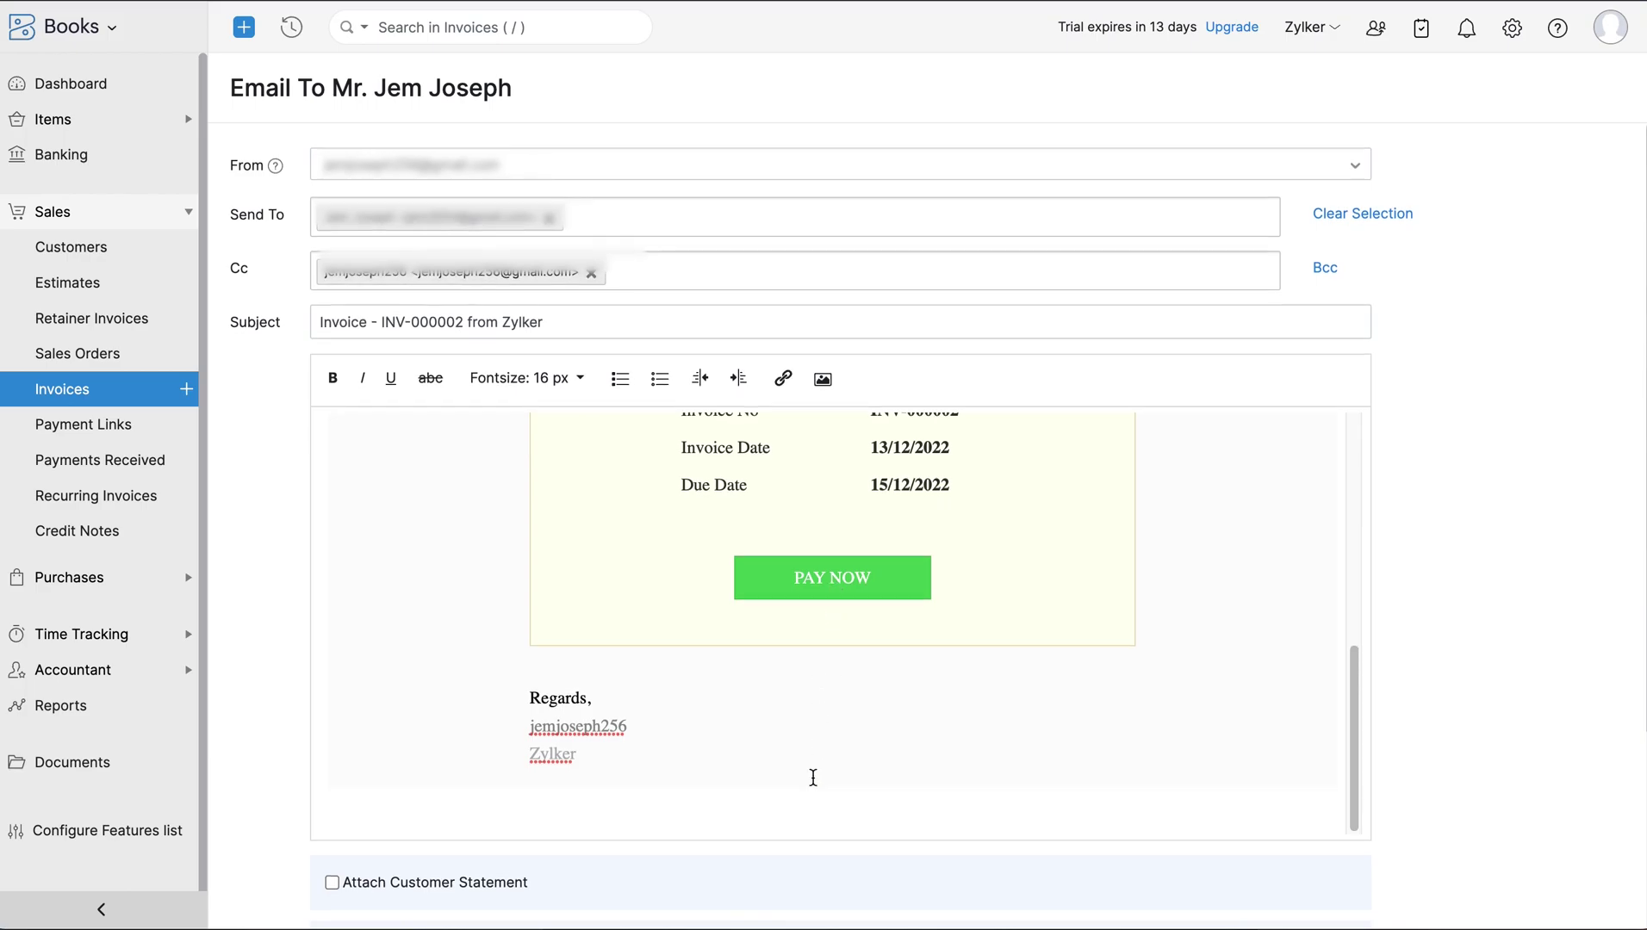
{"action": "scroll", "coordinate": [812, 780], "scroll_direction": "down", "scroll_amount": 3}
{"action": "left_click", "coordinate": [337, 844]}
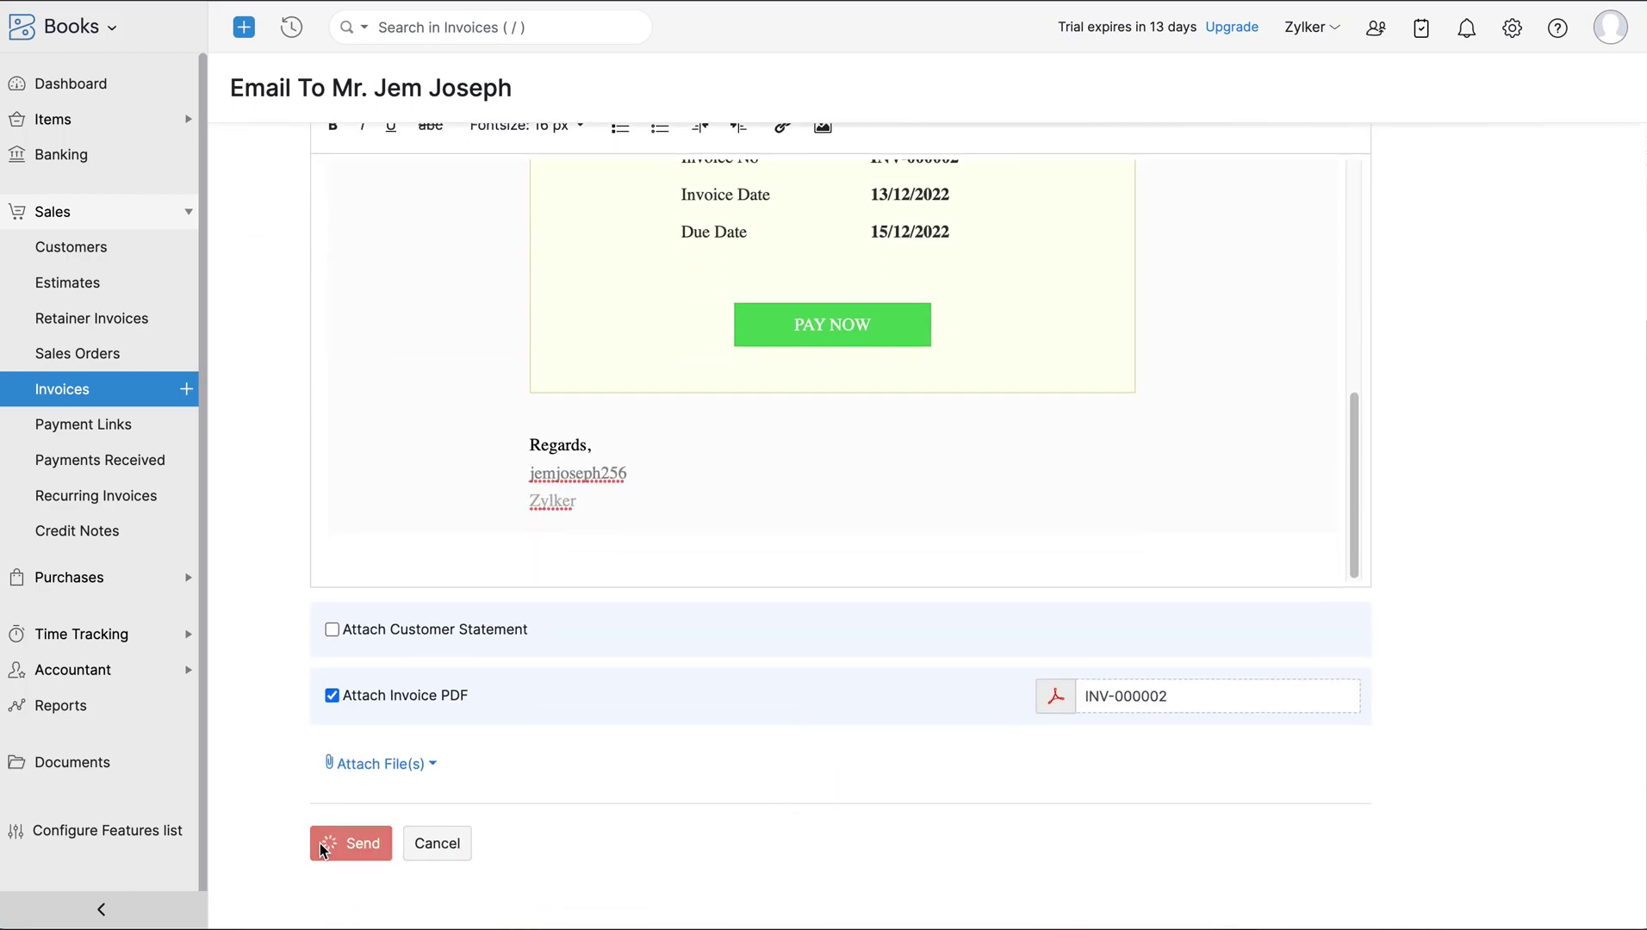
Step: Record the 2850 payment against INV-000002
{"action": "left_click", "coordinate": [1506, 233]}
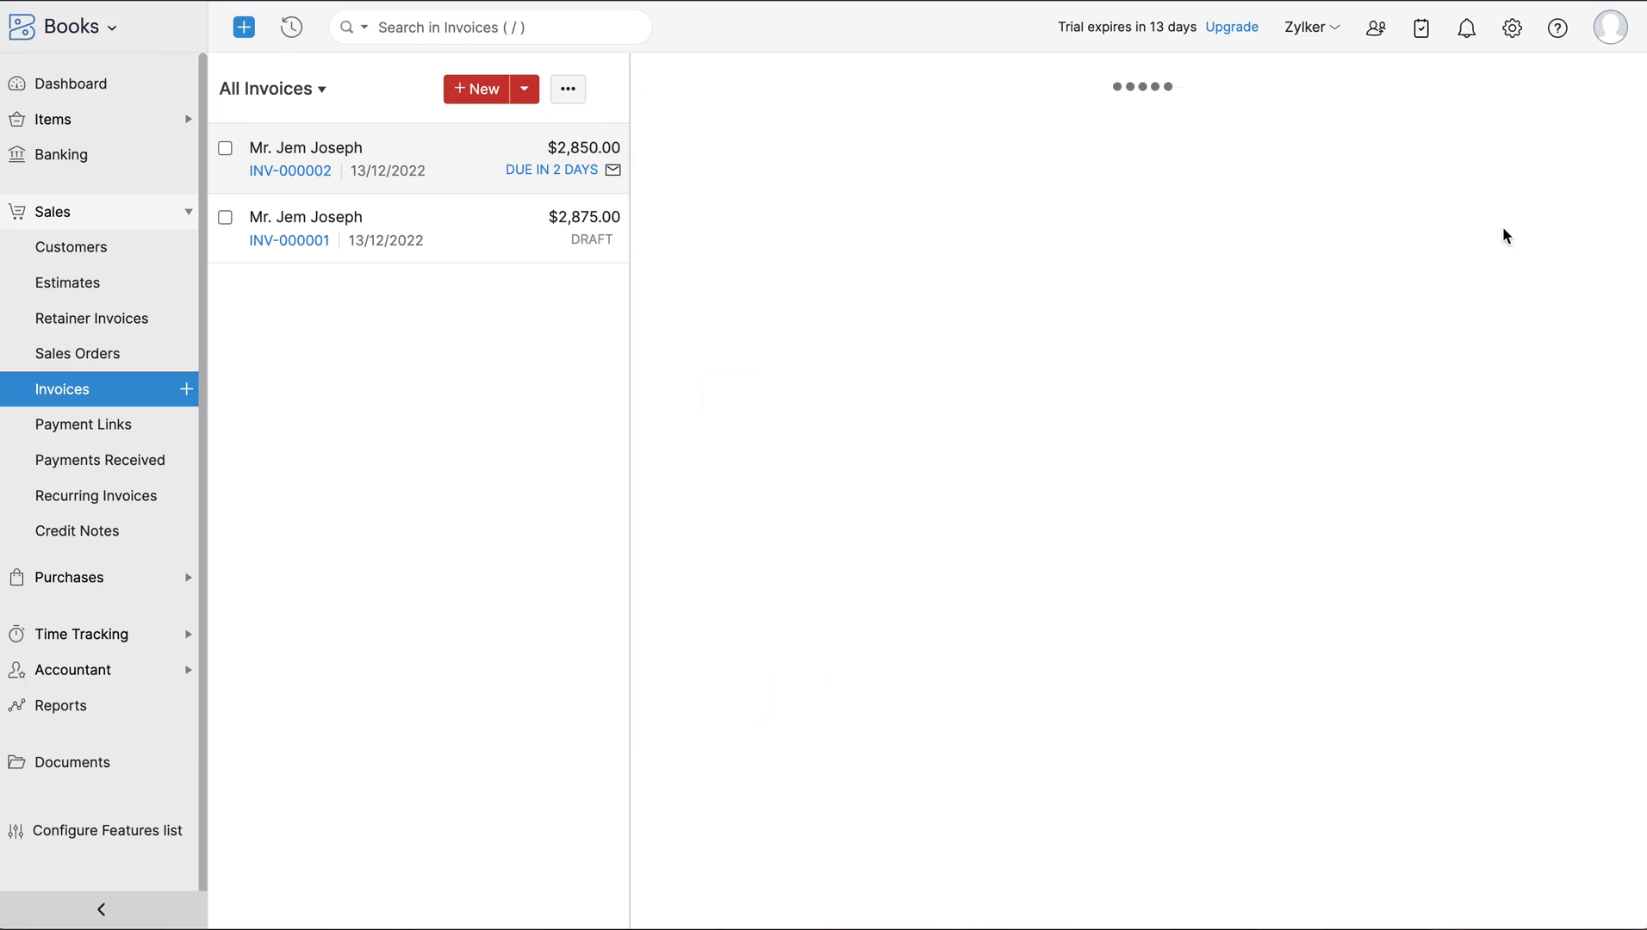
{"action": "scroll", "coordinate": [1458, 267], "scroll_direction": "down", "scroll_amount": 2}
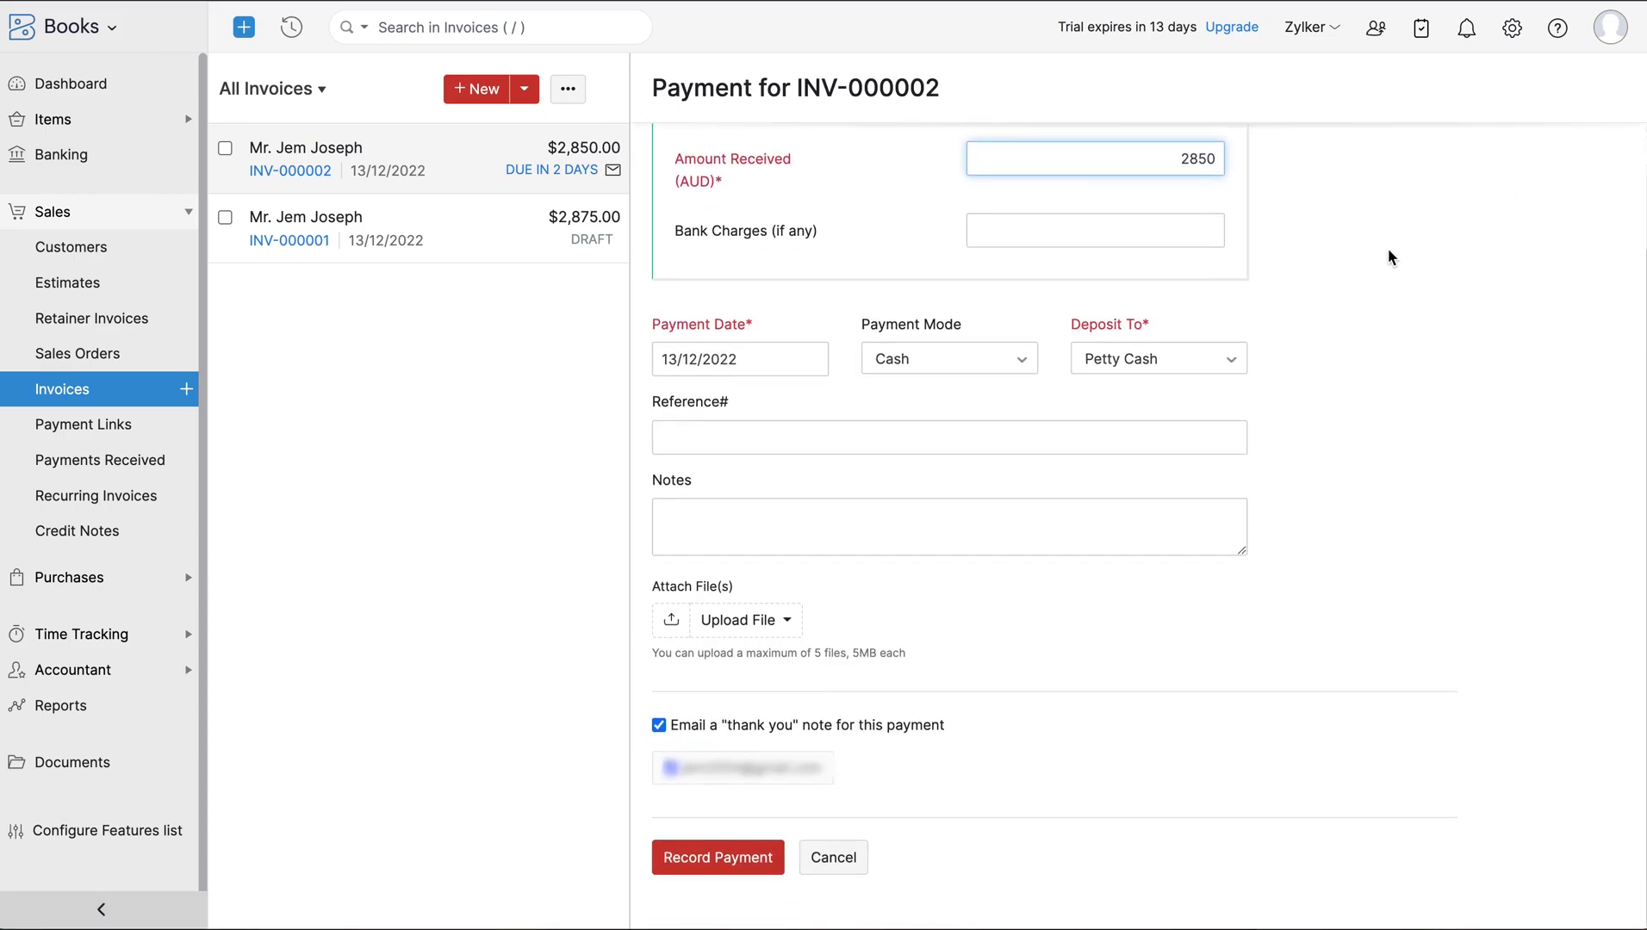
{"action": "left_click", "coordinate": [726, 860]}
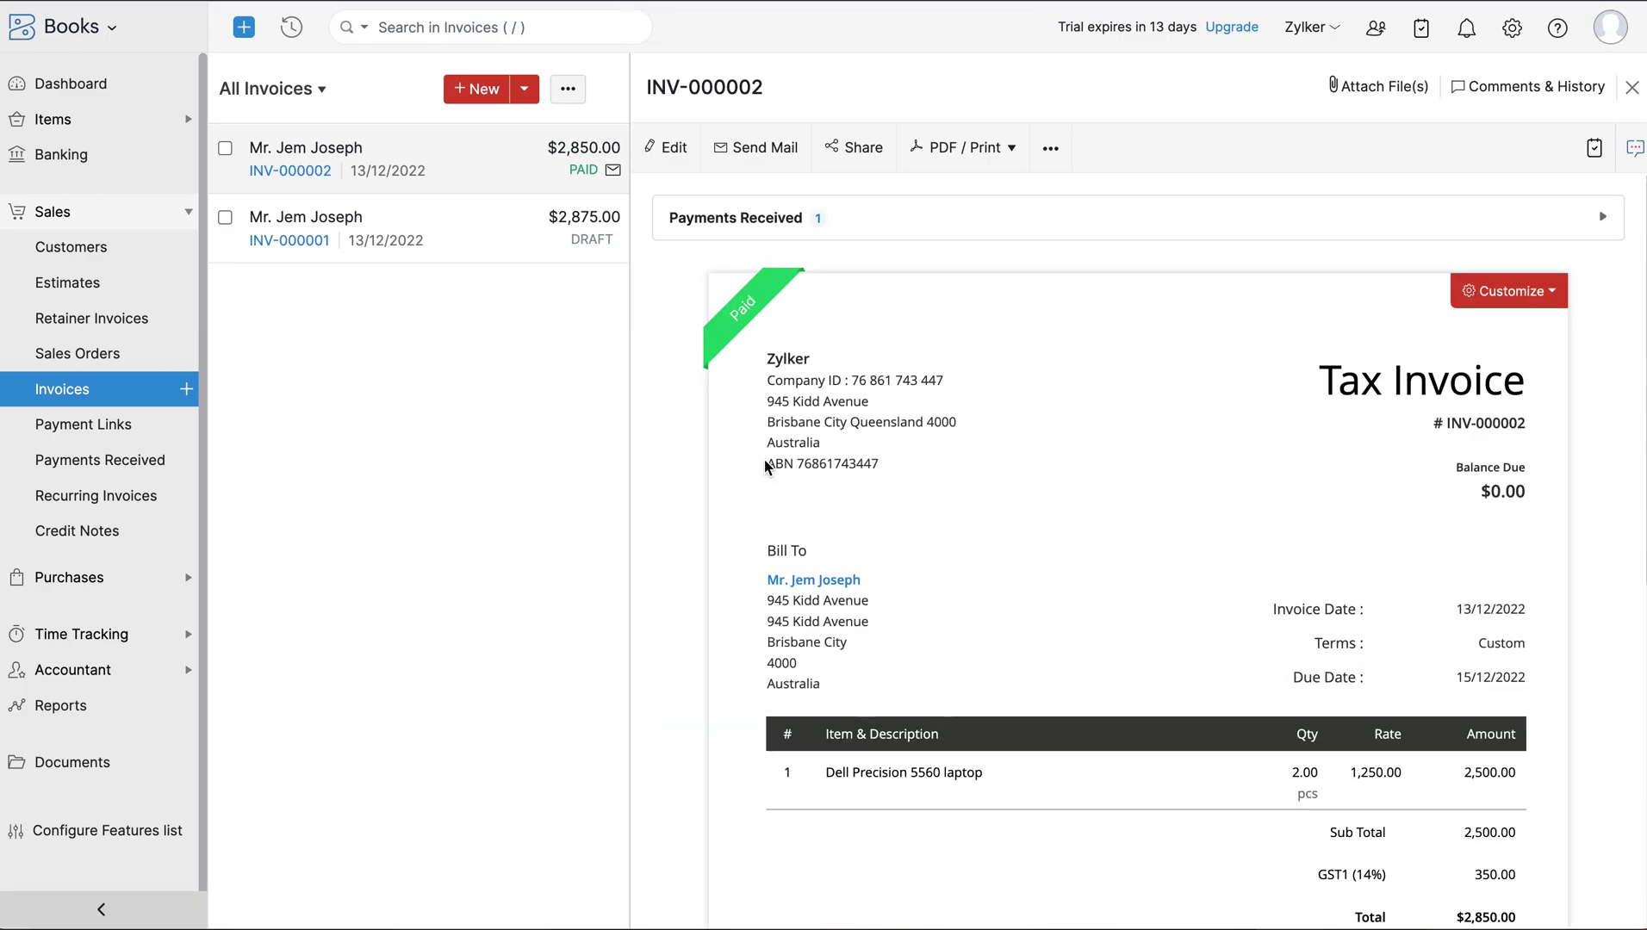
{"action": "mouse_move", "coordinate": [750, 359]}
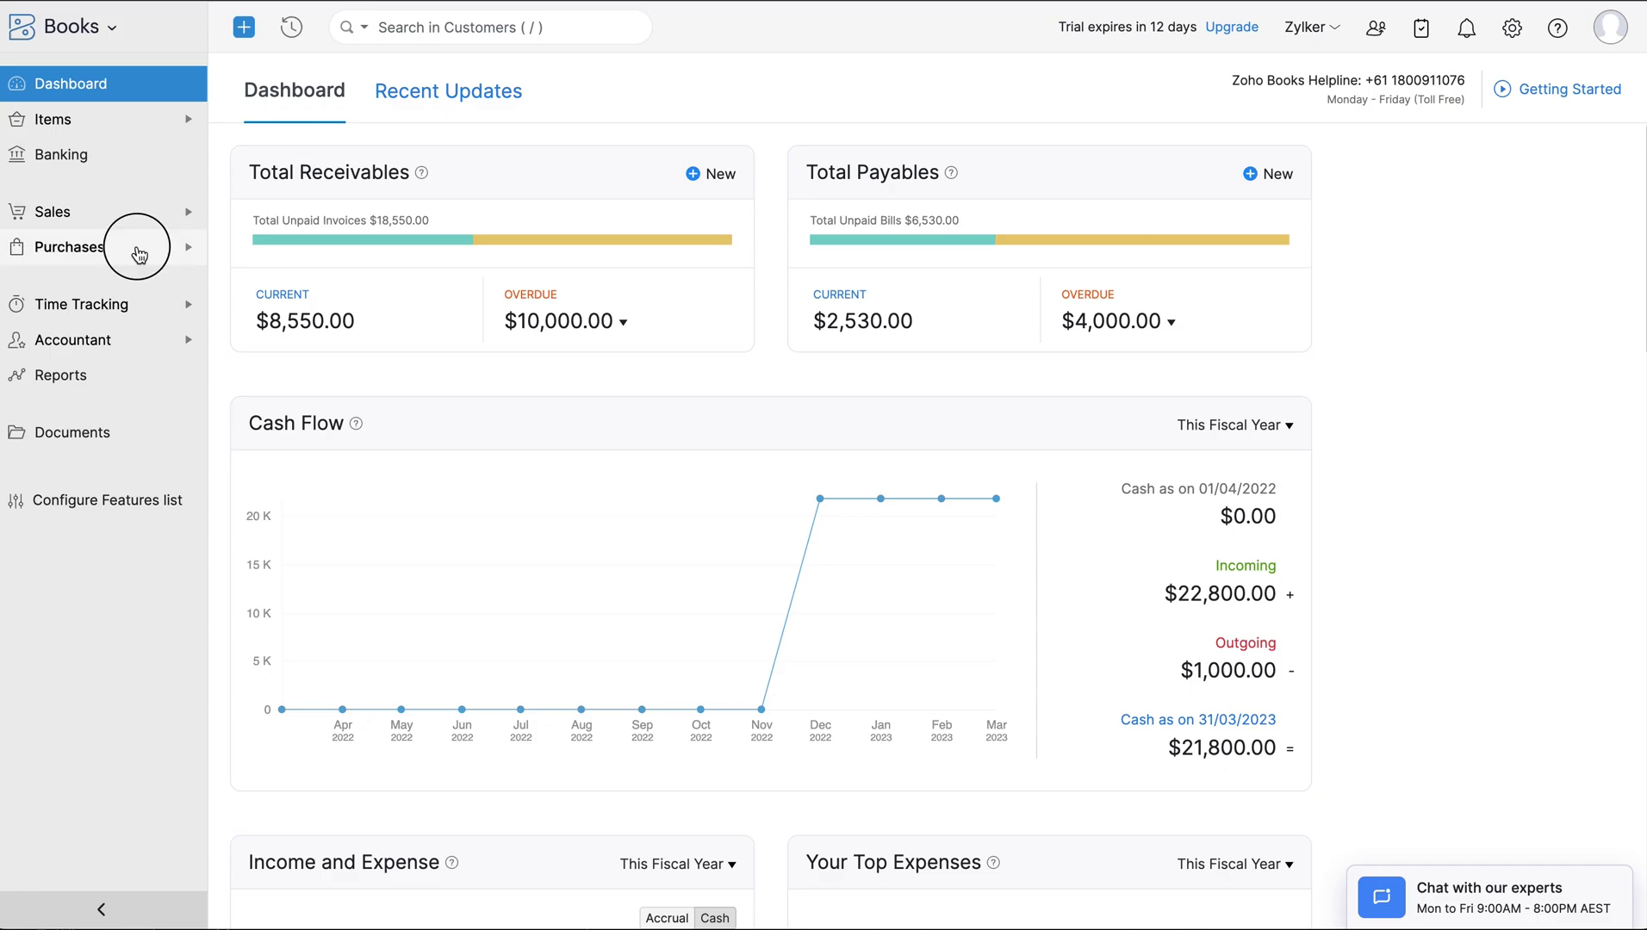
Step: Begin recording a payment for bill 9890 from the bills list
{"action": "left_click", "coordinate": [136, 249]}
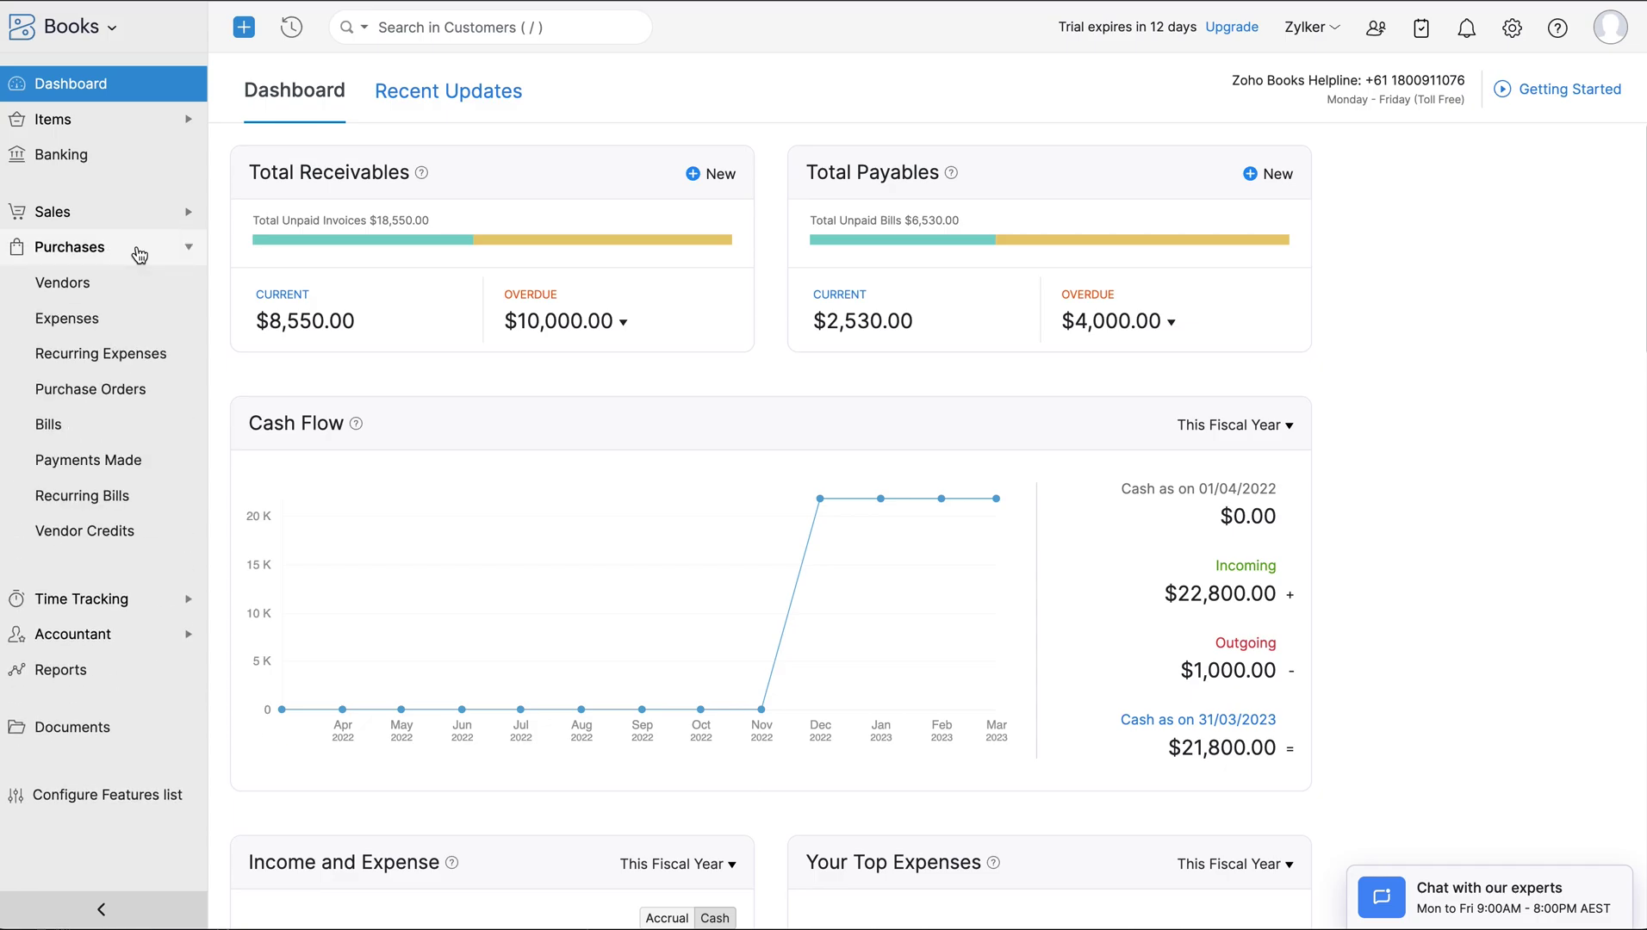
{"action": "left_click", "coordinate": [148, 428]}
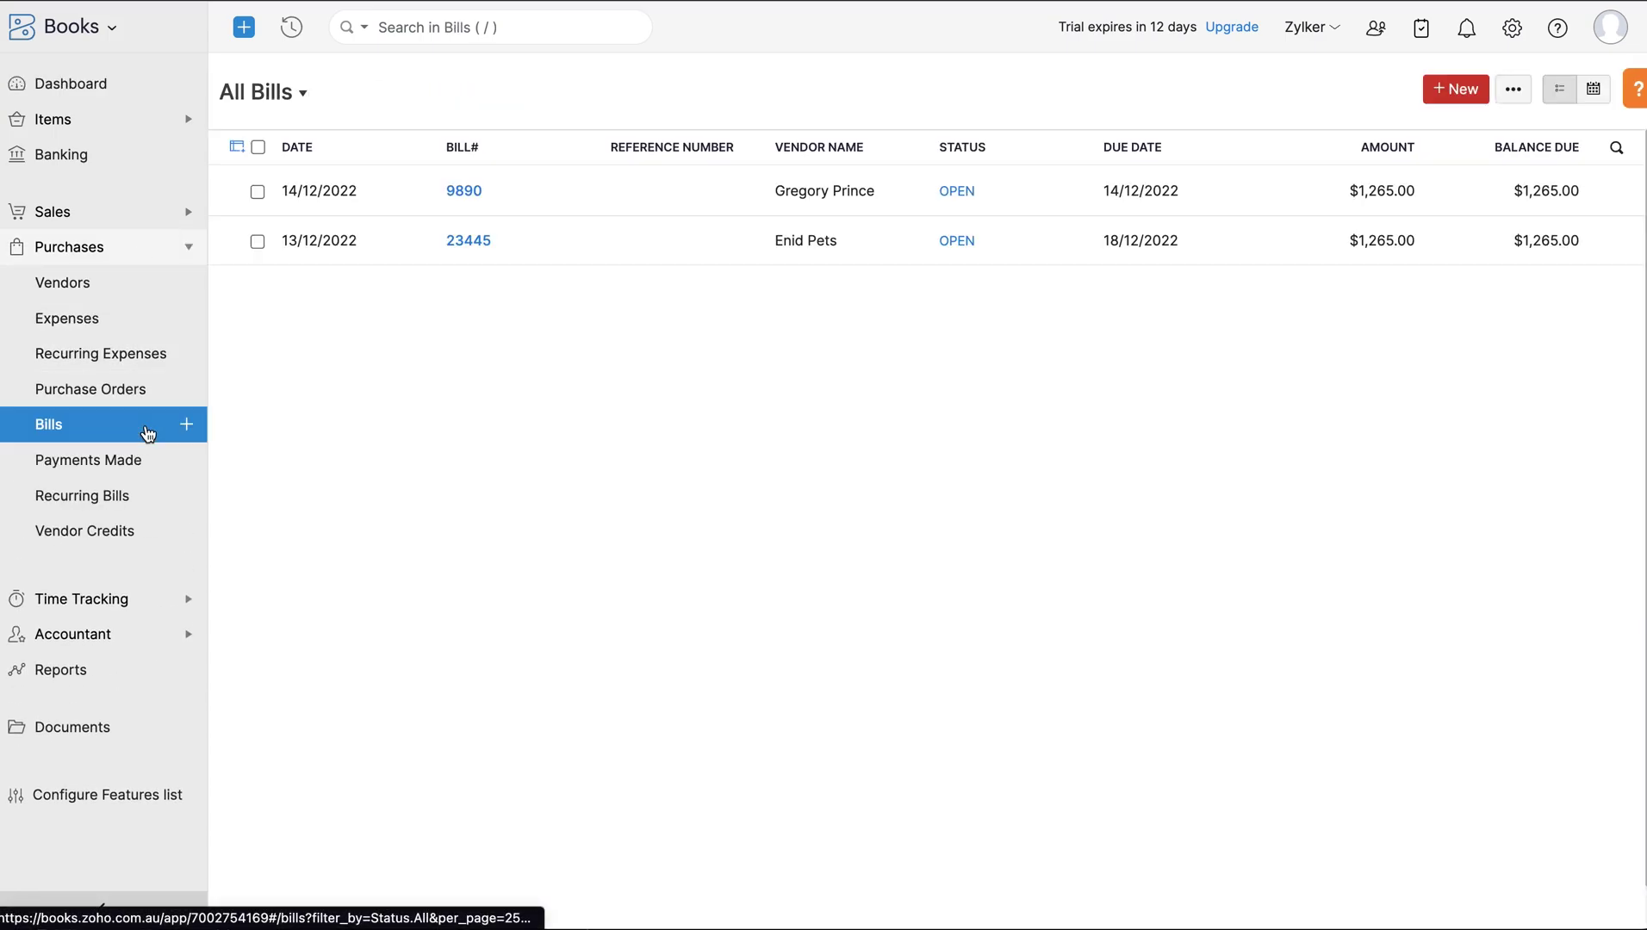
{"action": "left_click", "coordinate": [626, 192]}
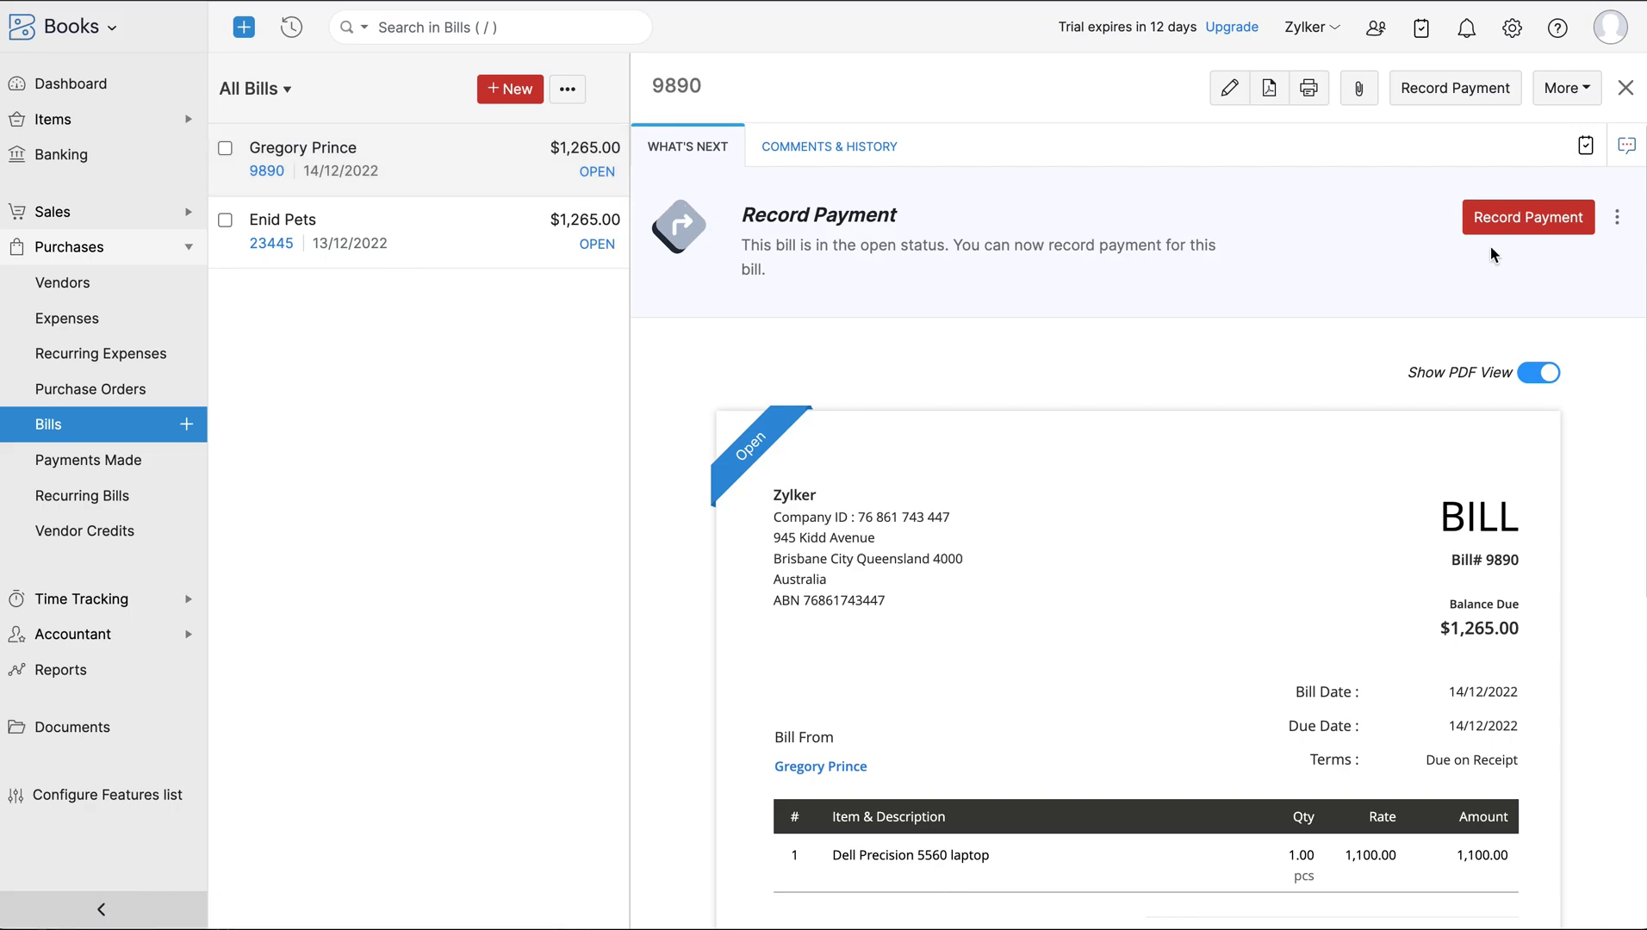
{"action": "left_click", "coordinate": [1528, 219]}
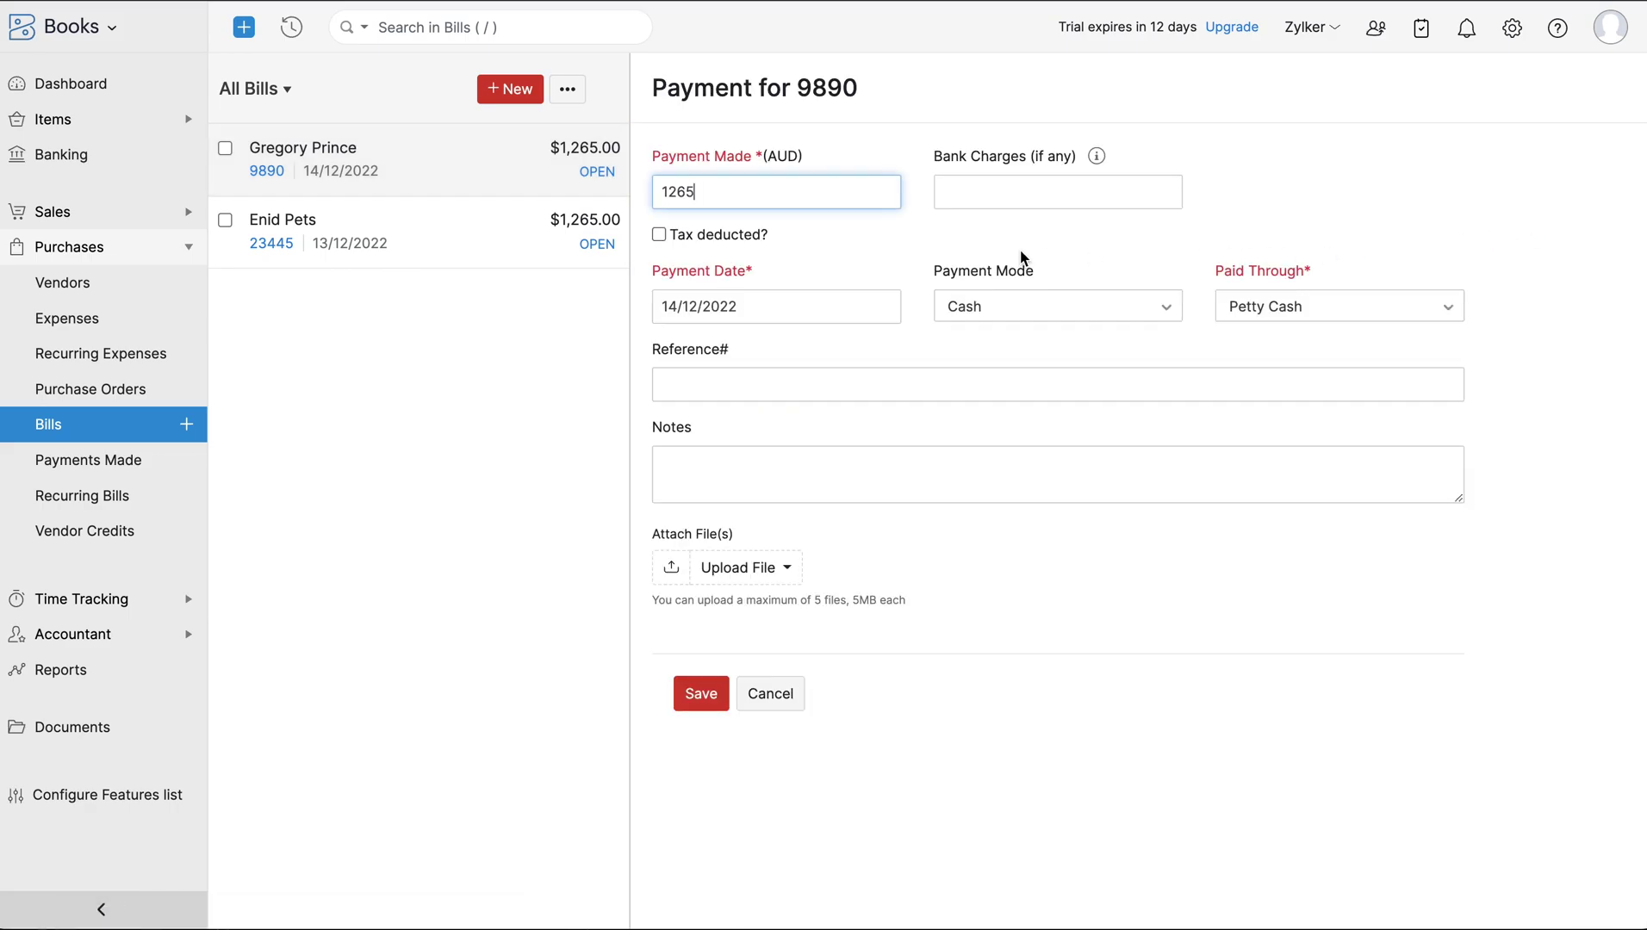
Step: Mark tax as deducted with 157 withheld and reduce the payment to 1108
{"action": "left_click", "coordinate": [659, 235]}
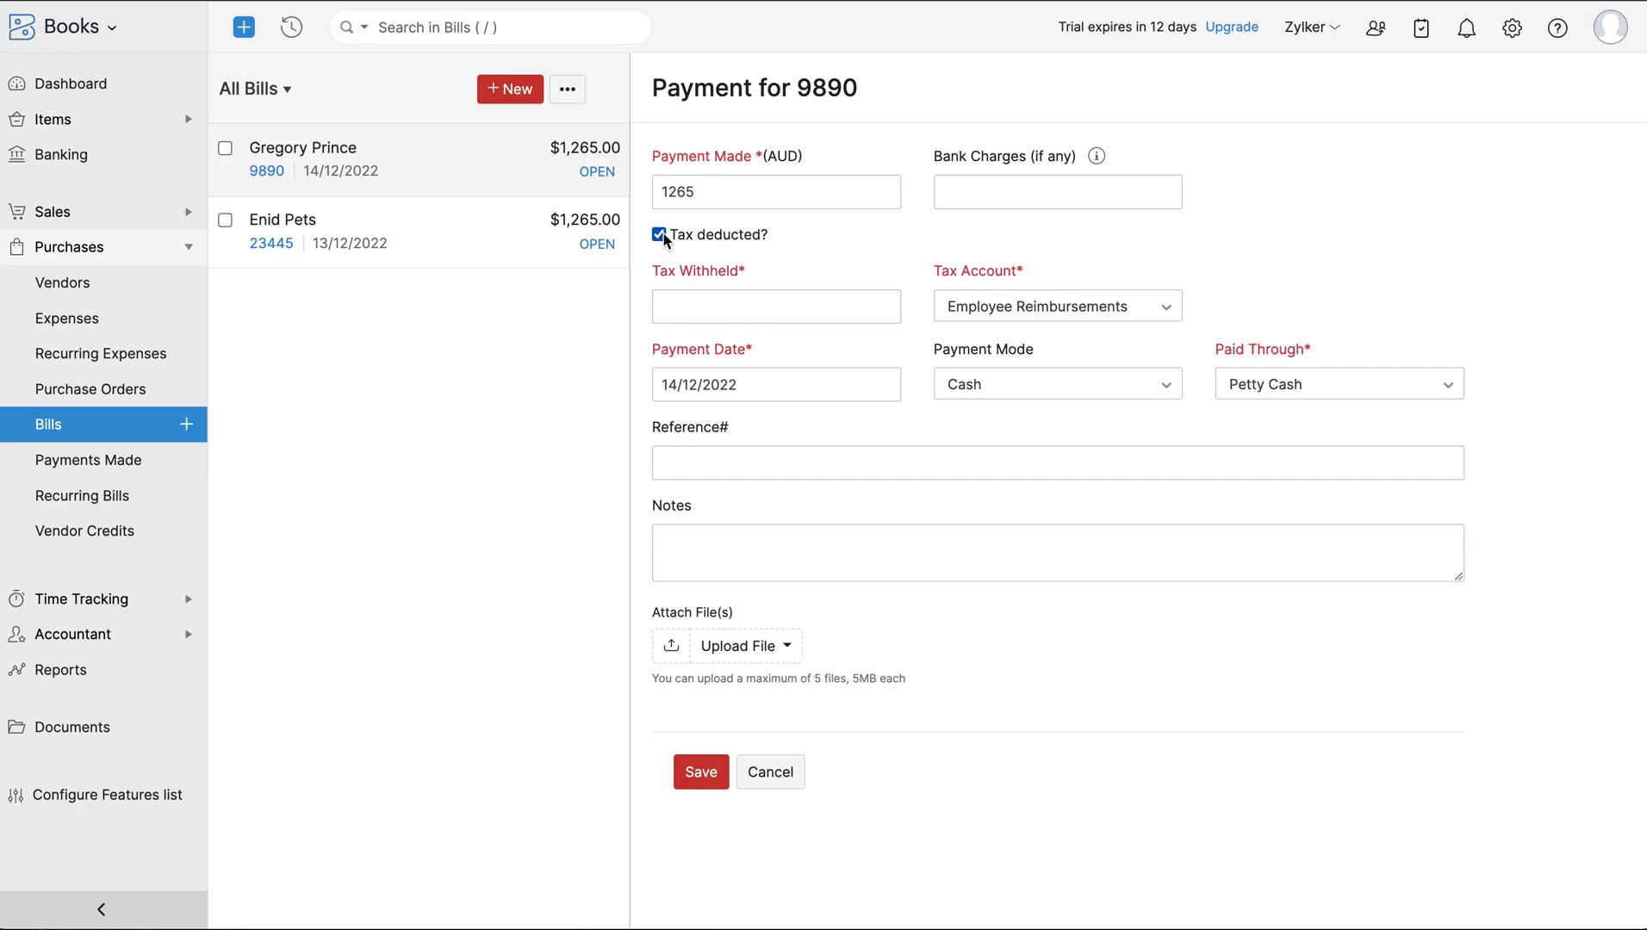
{"action": "left_click", "coordinate": [680, 305]}
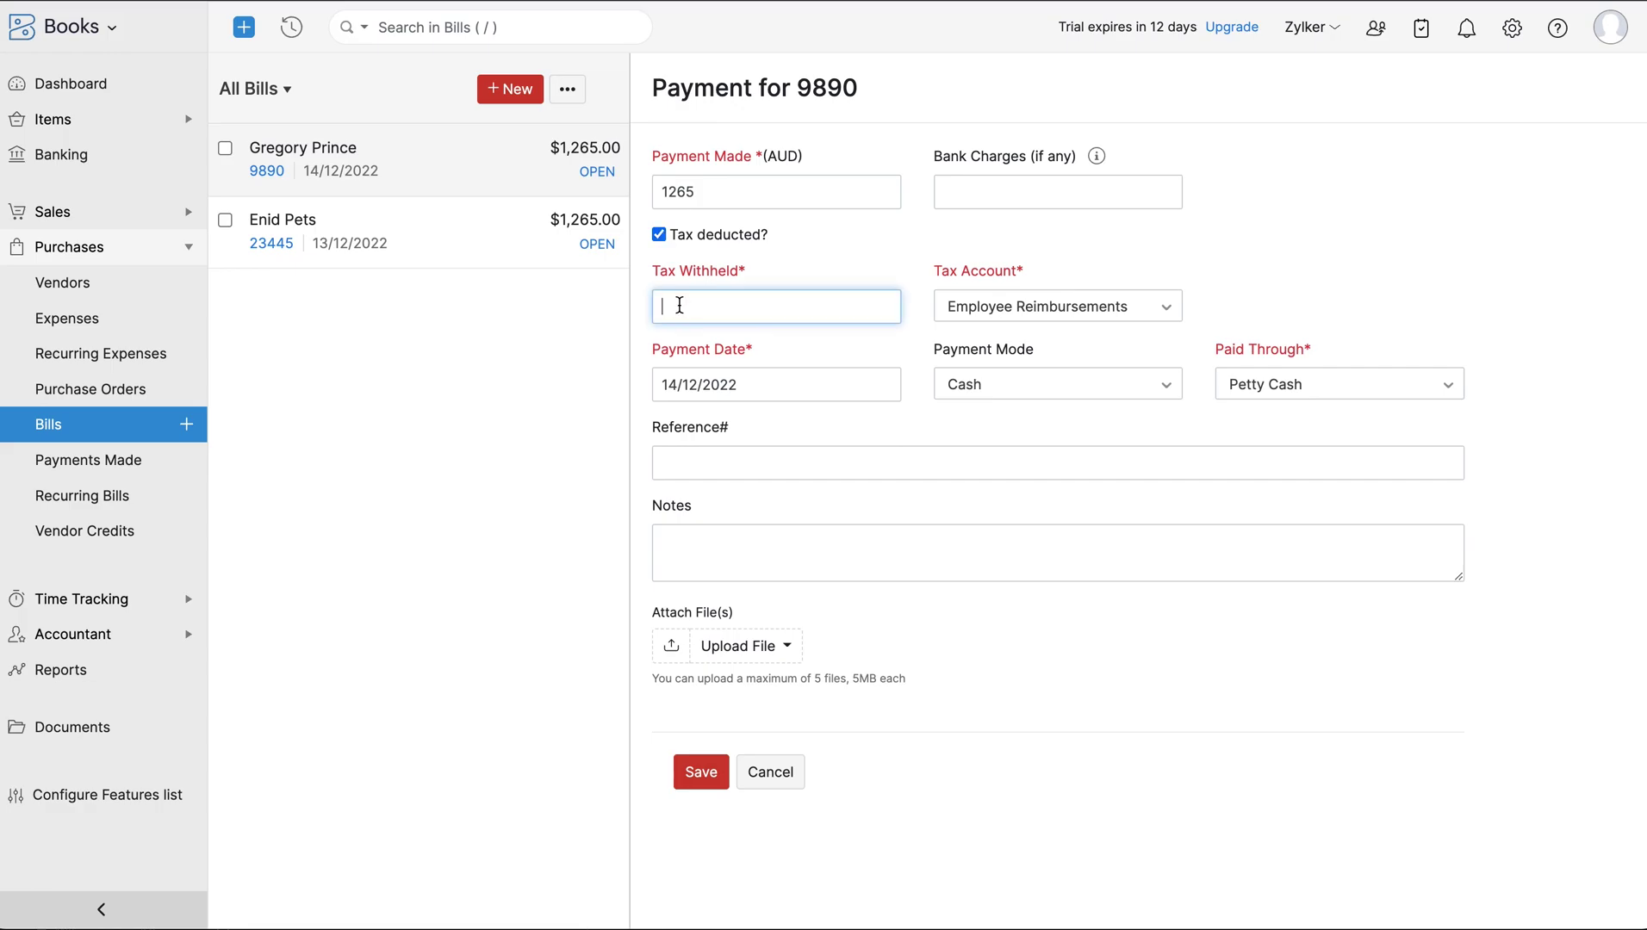
{"action": "type", "text": "157"}
{"action": "left_click", "coordinate": [701, 772]}
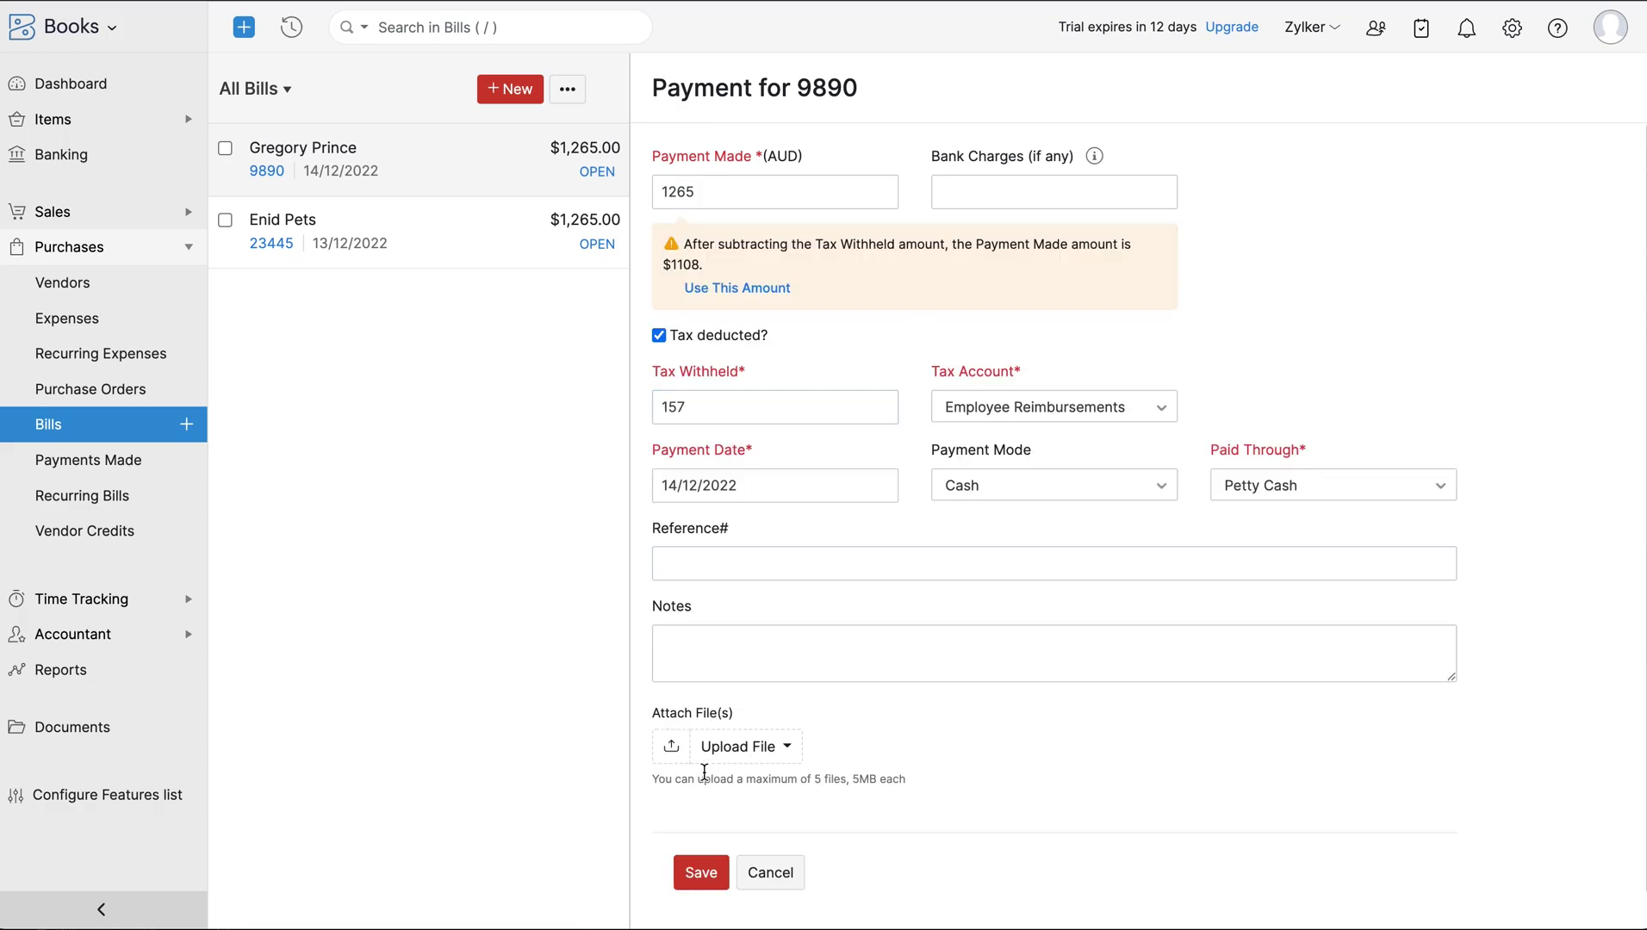
{"action": "left_click", "coordinate": [769, 288]}
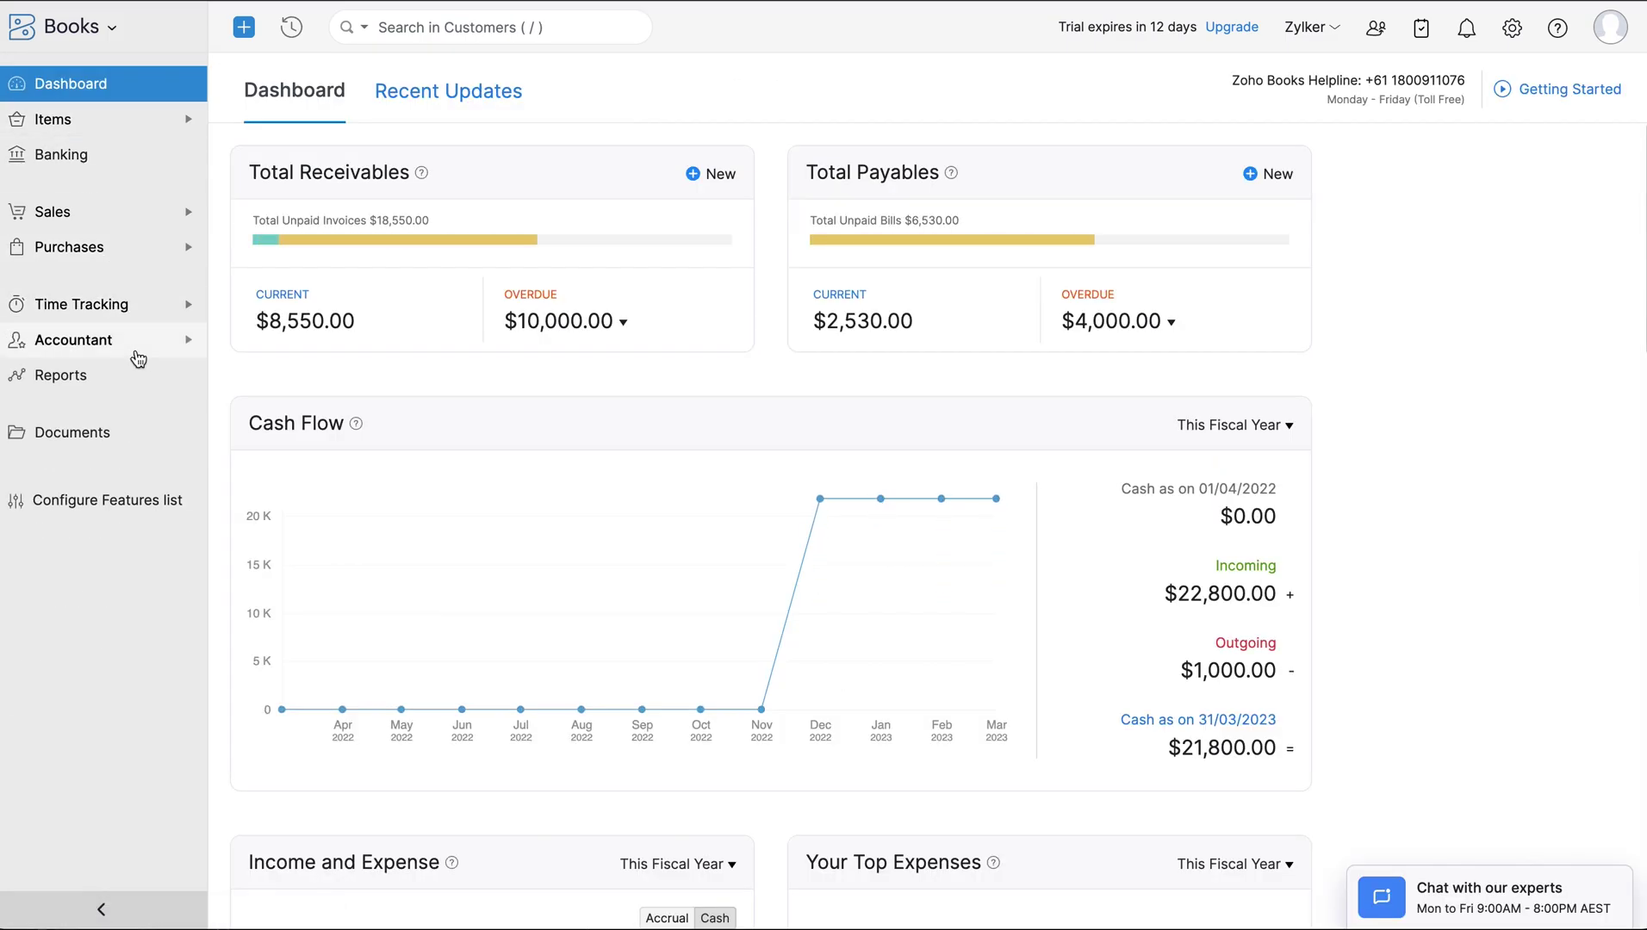
{"action": "left_click", "coordinate": [148, 376]}
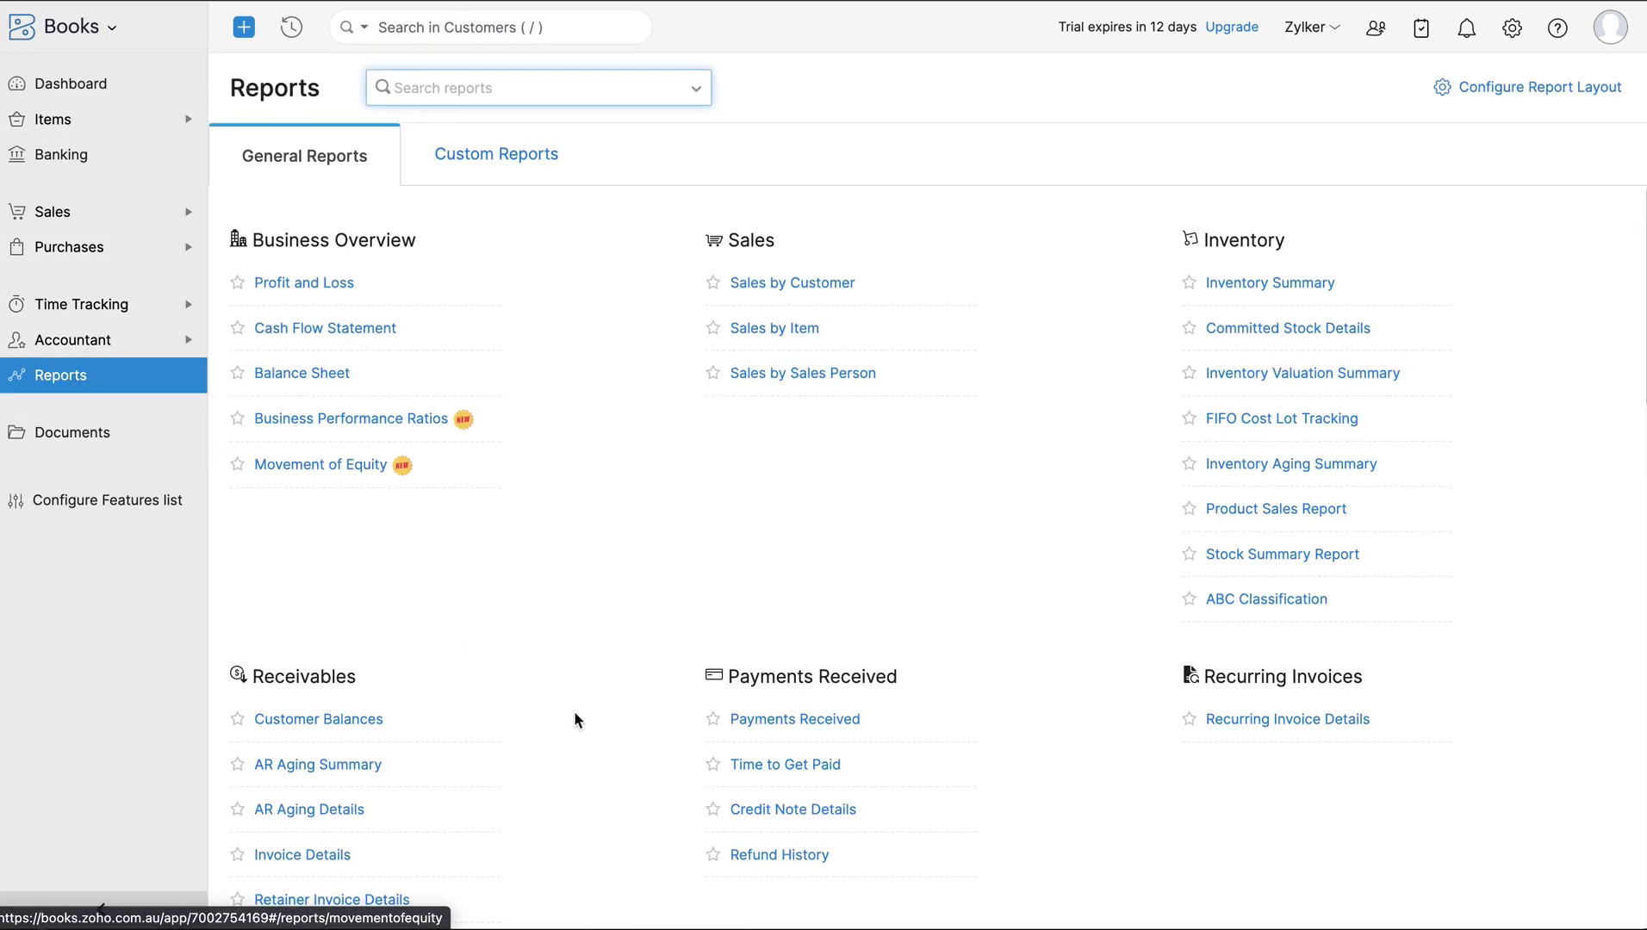
Step: Find the Taxes section of Reports and open the Tax Withheld Summary report
{"action": "scroll", "coordinate": [575, 720], "scroll_direction": "down", "scroll_amount": 8}
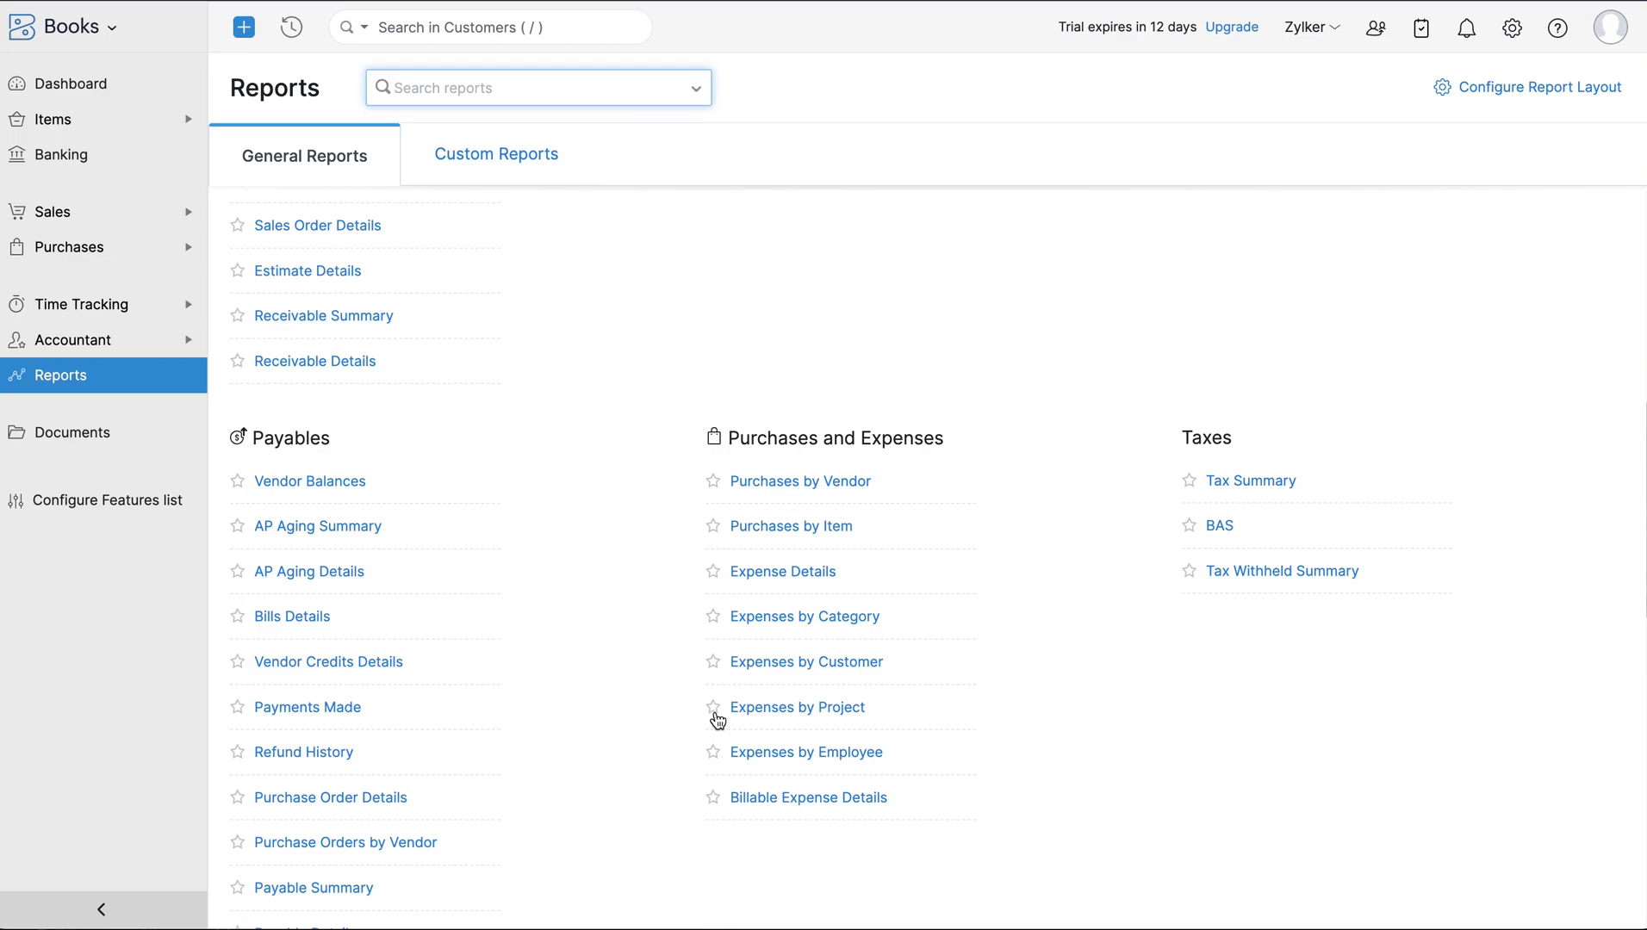
{"action": "scroll", "coordinate": [1071, 659], "scroll_direction": "up", "scroll_amount": 1}
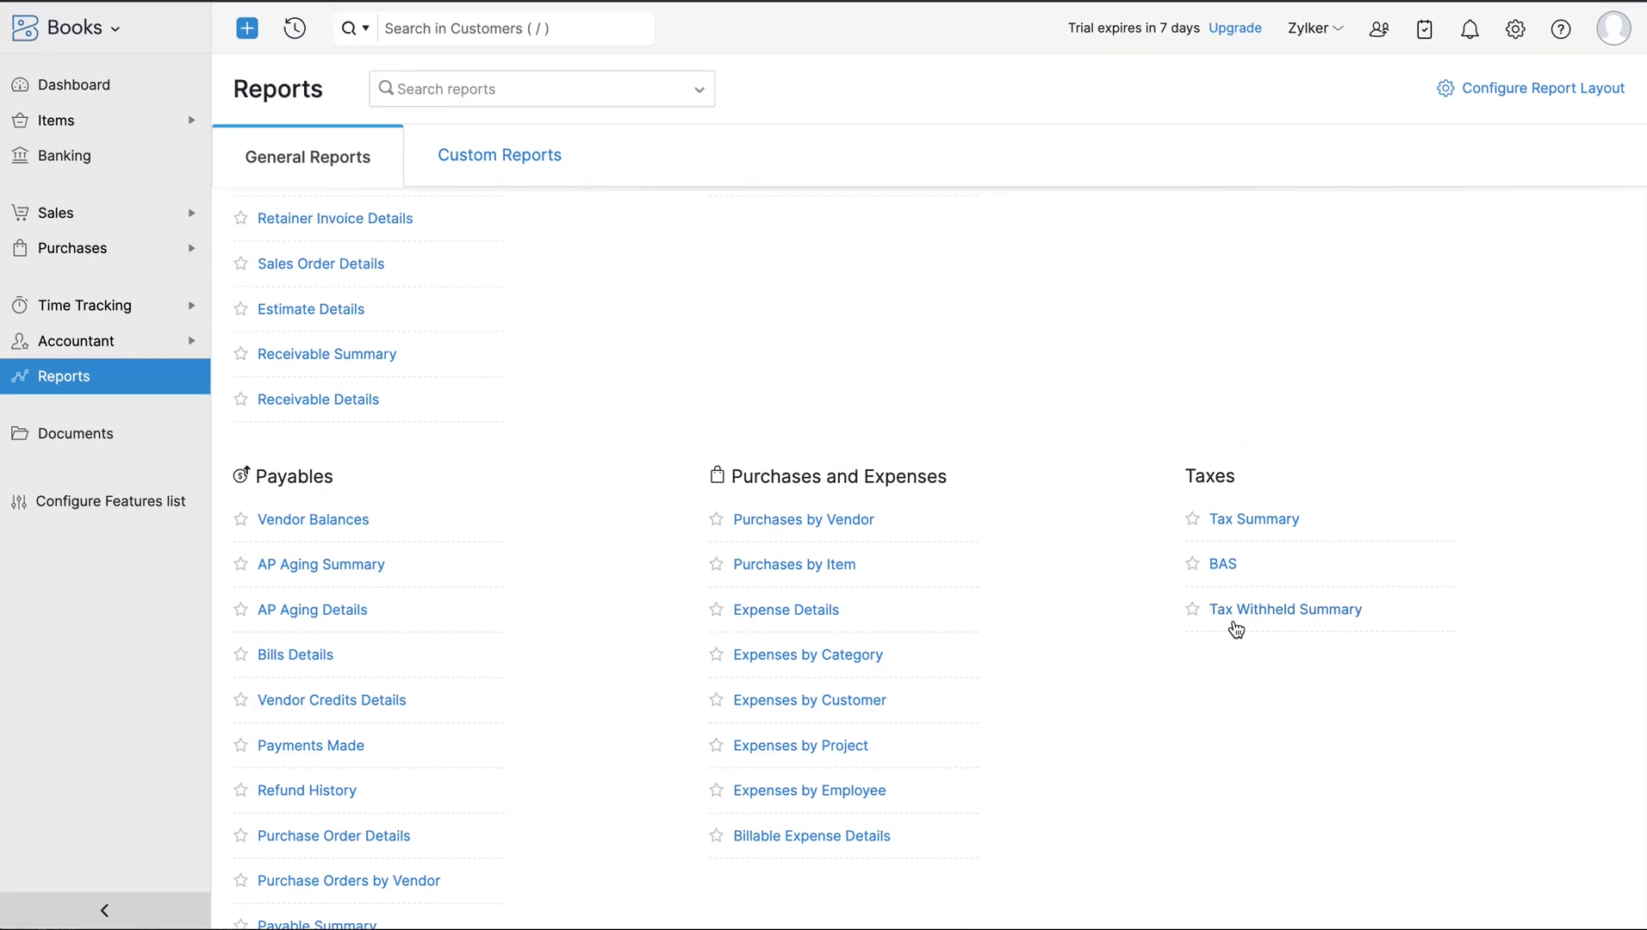
{"action": "left_click", "coordinate": [1247, 618]}
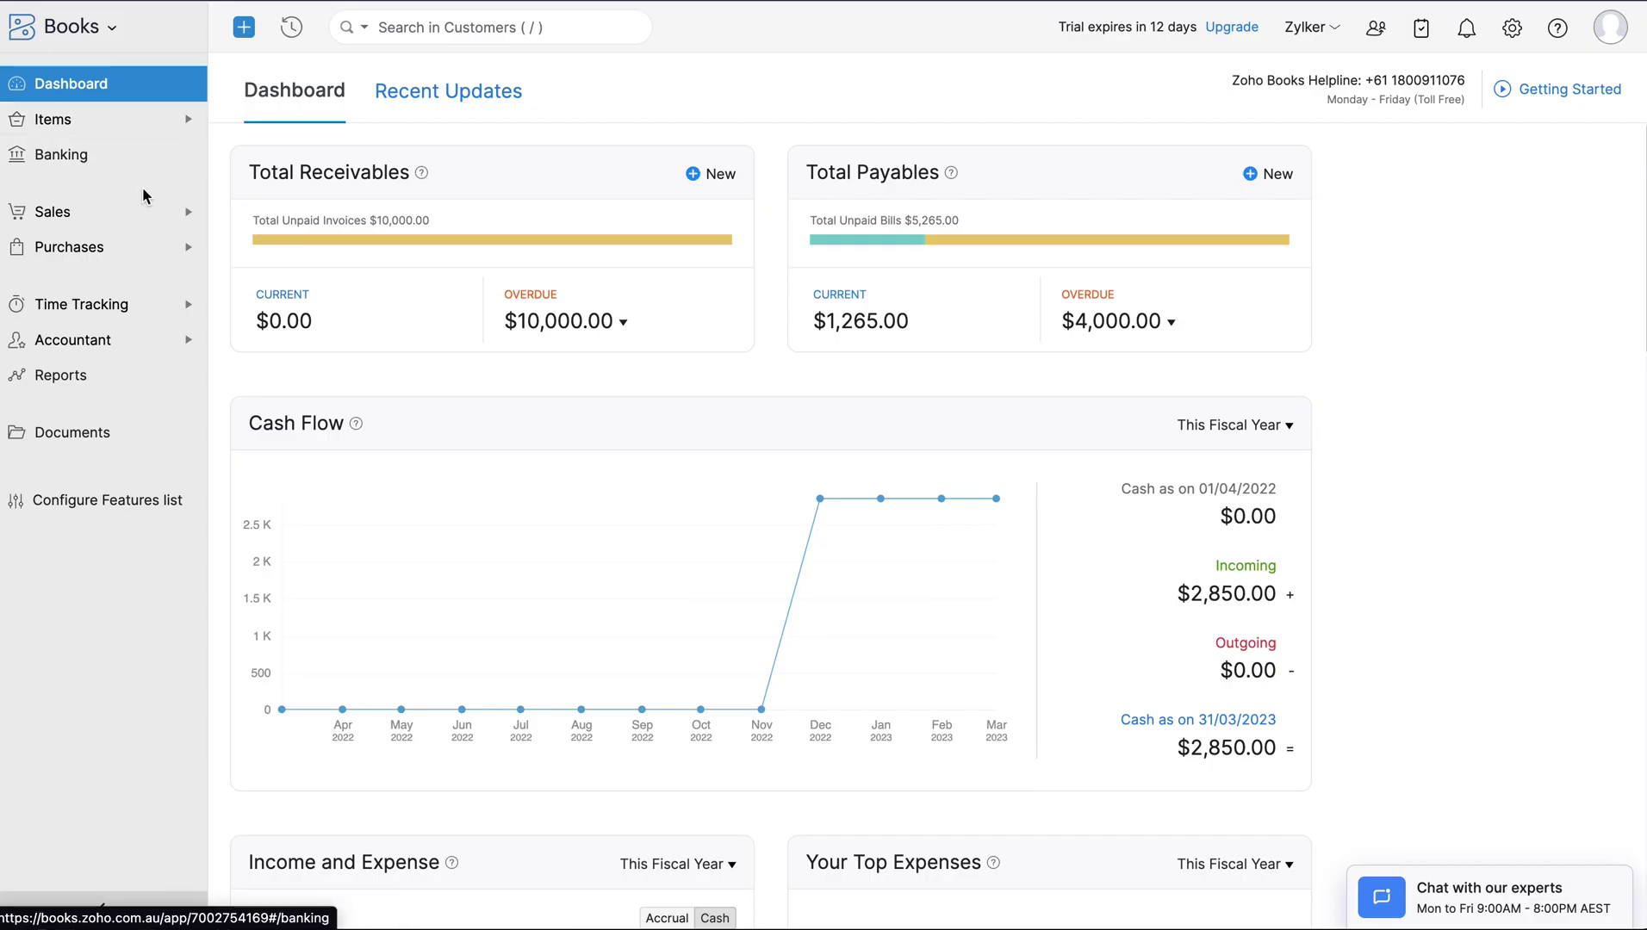
Step: Open the customer's record and choose More > Configure Client Portal
{"action": "left_click", "coordinate": [140, 213]}
{"action": "left_click", "coordinate": [136, 250]}
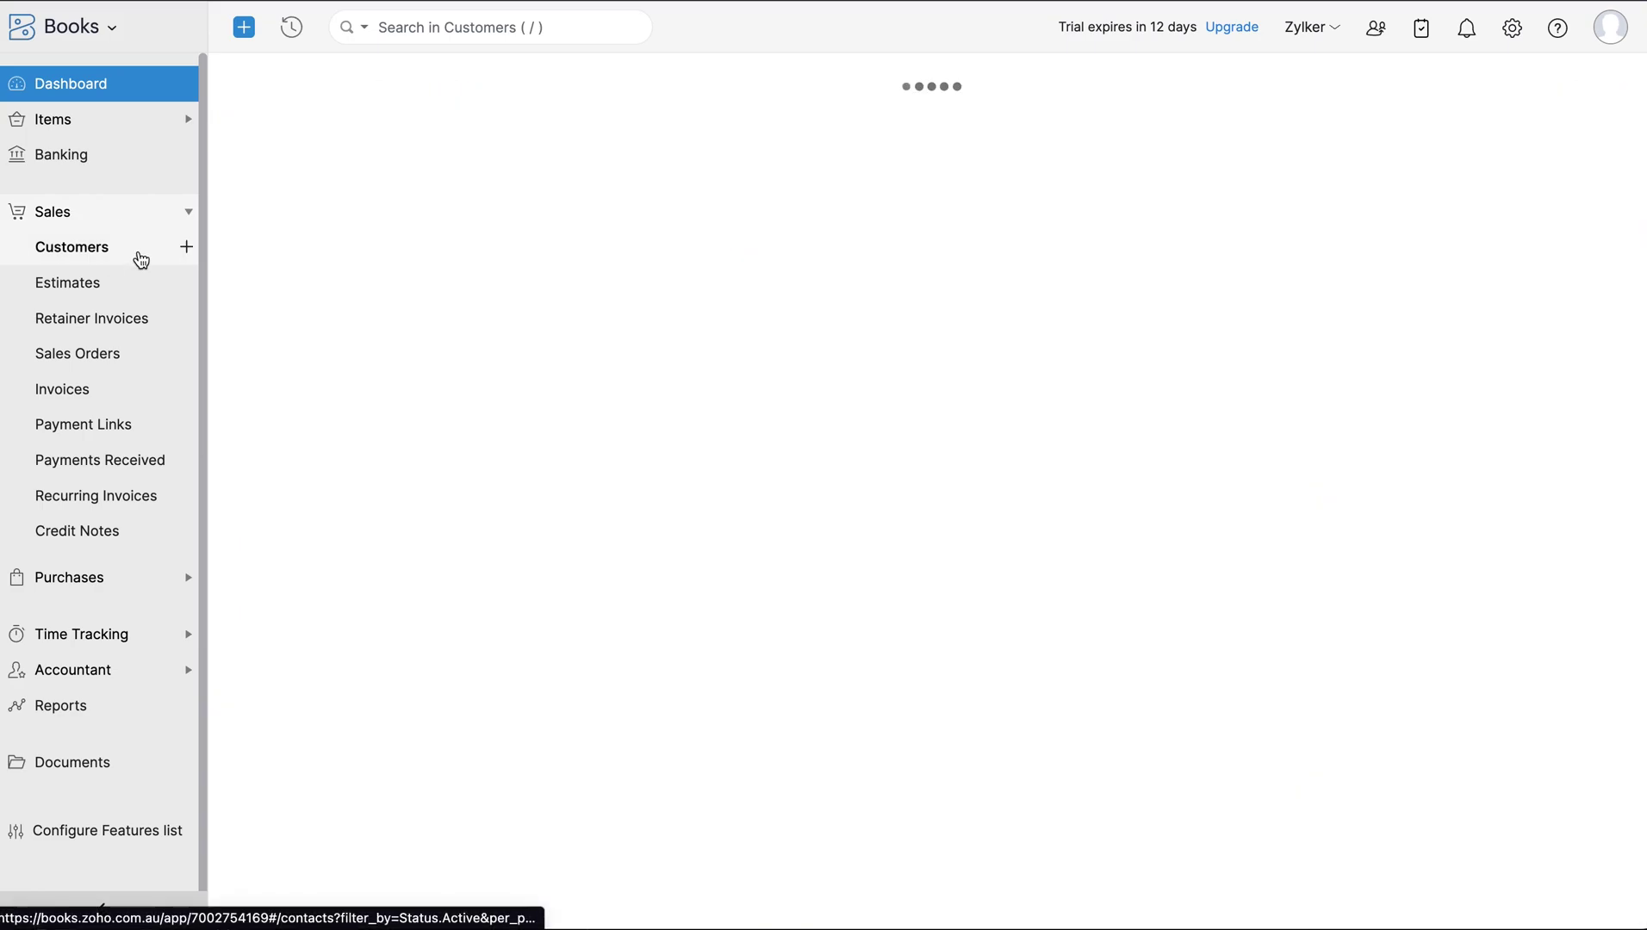
{"action": "left_click", "coordinate": [492, 203]}
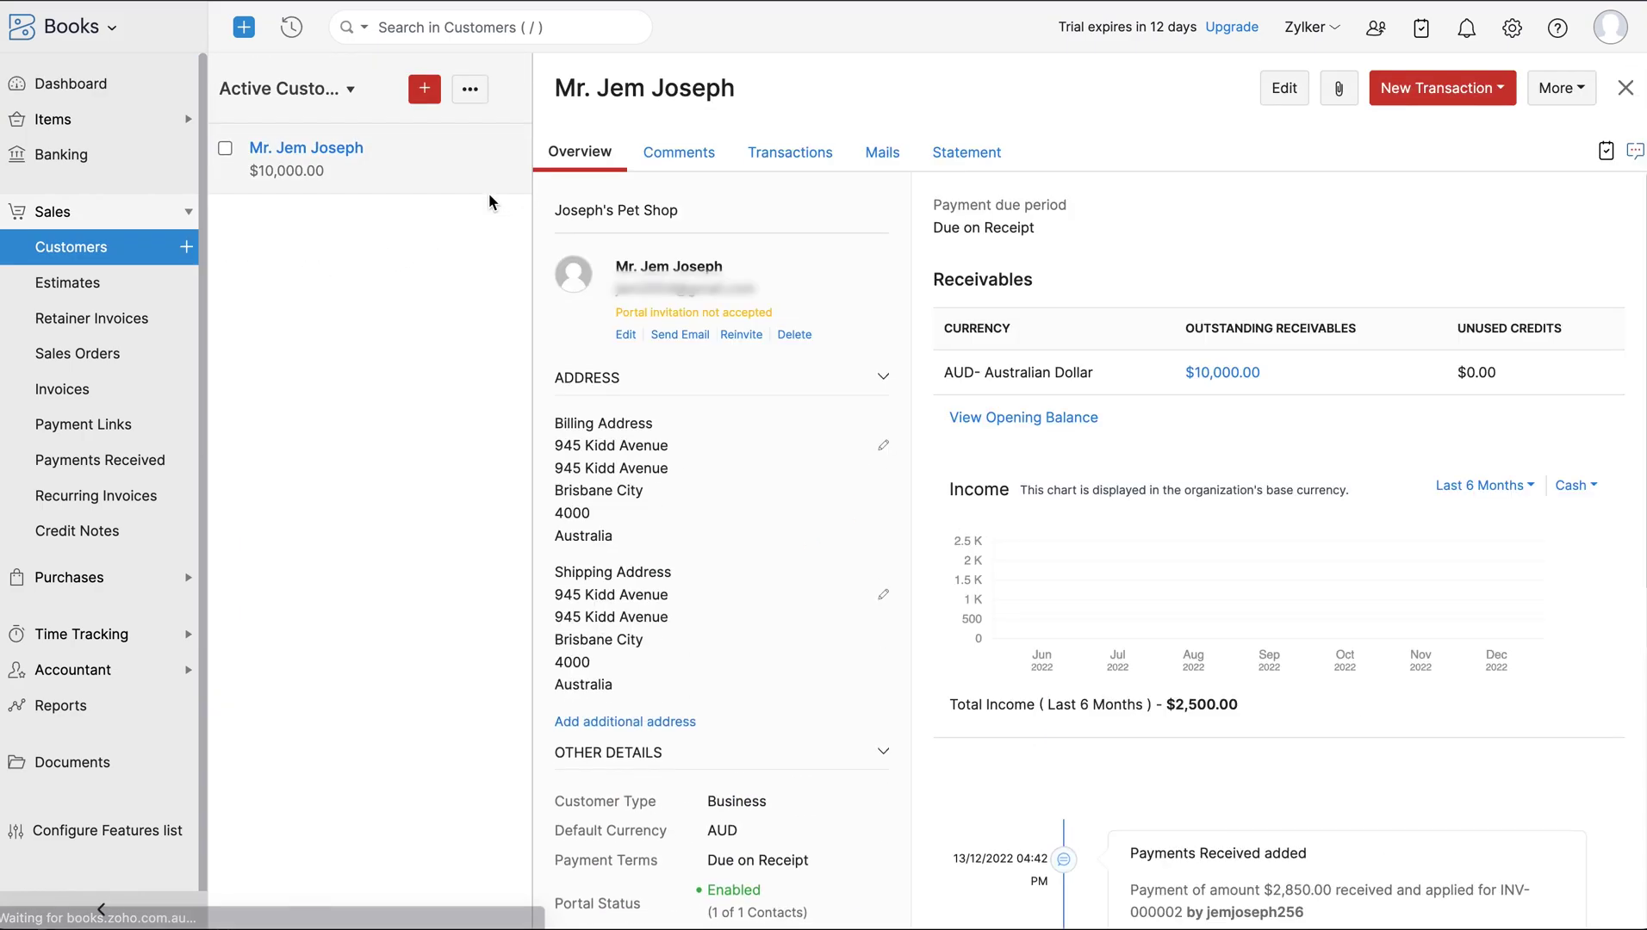
{"action": "left_click", "coordinate": [1551, 90]}
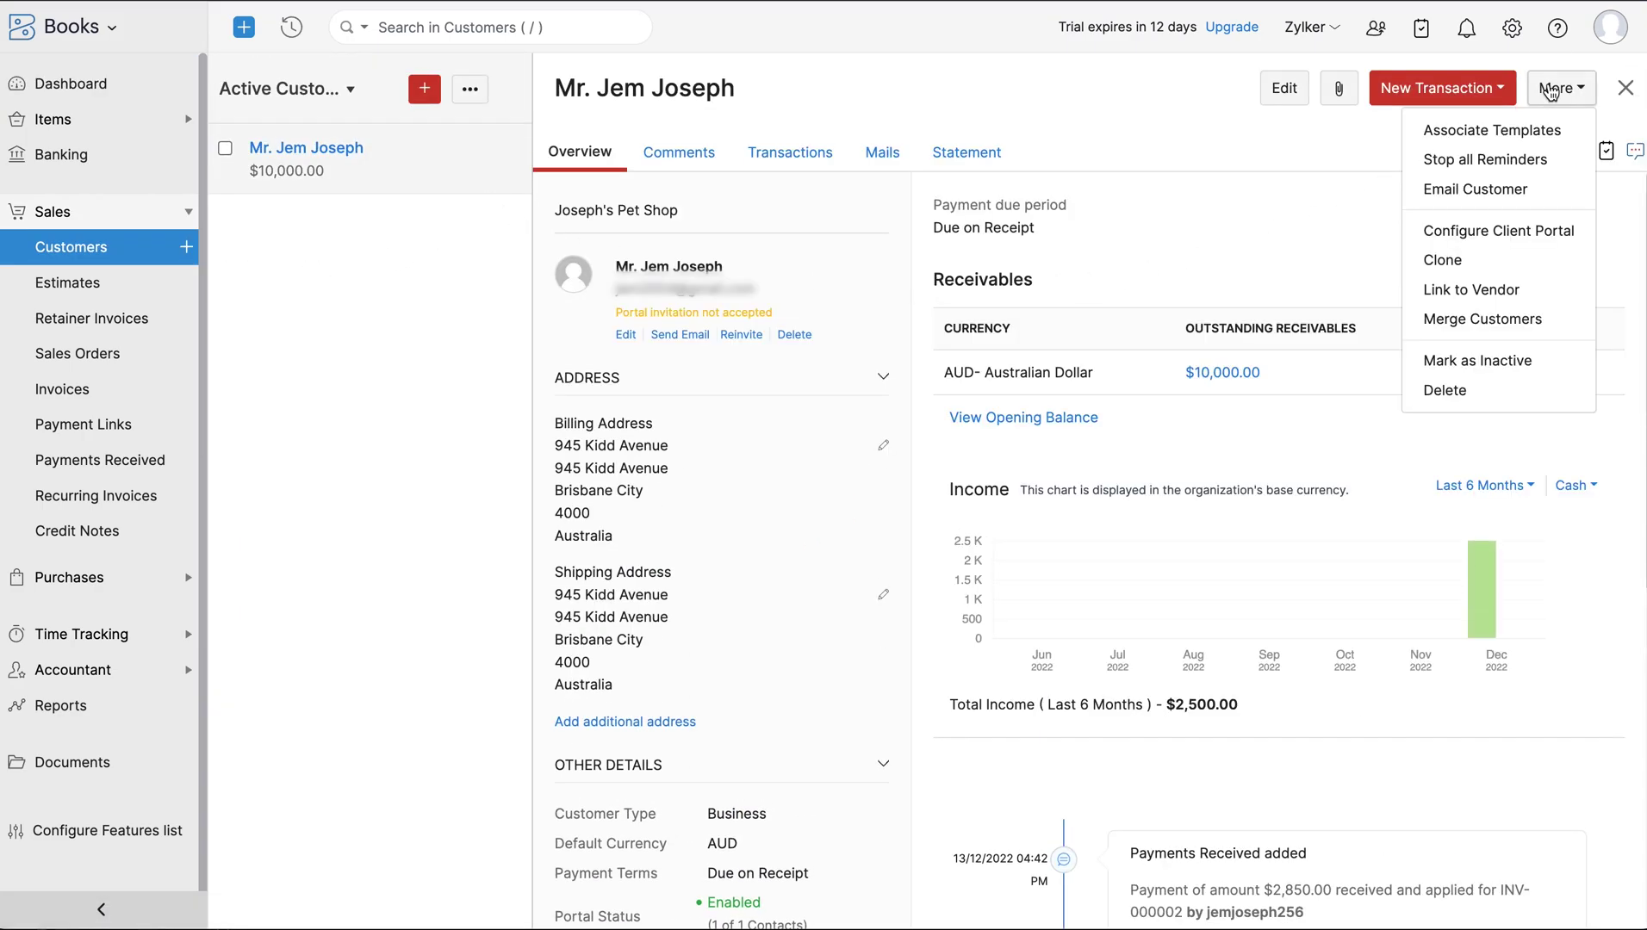
{"action": "left_click", "coordinate": [1583, 226]}
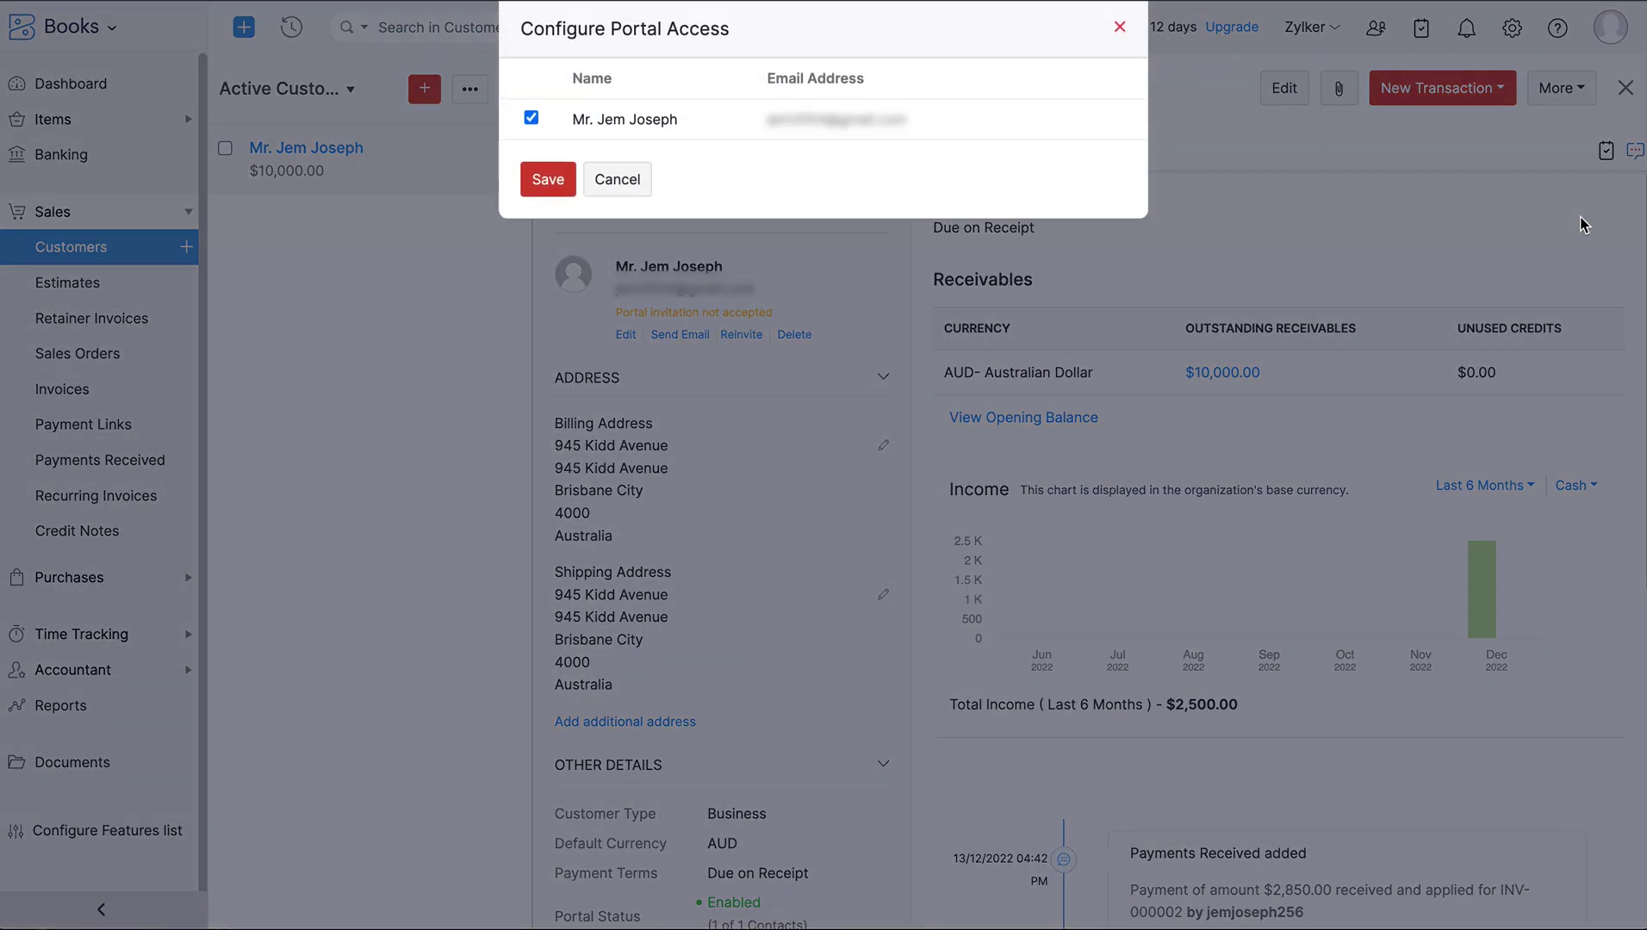
Step: Save portal access for the contact, then view the portal's Estimates and Invoices
{"action": "left_click", "coordinate": [533, 192]}
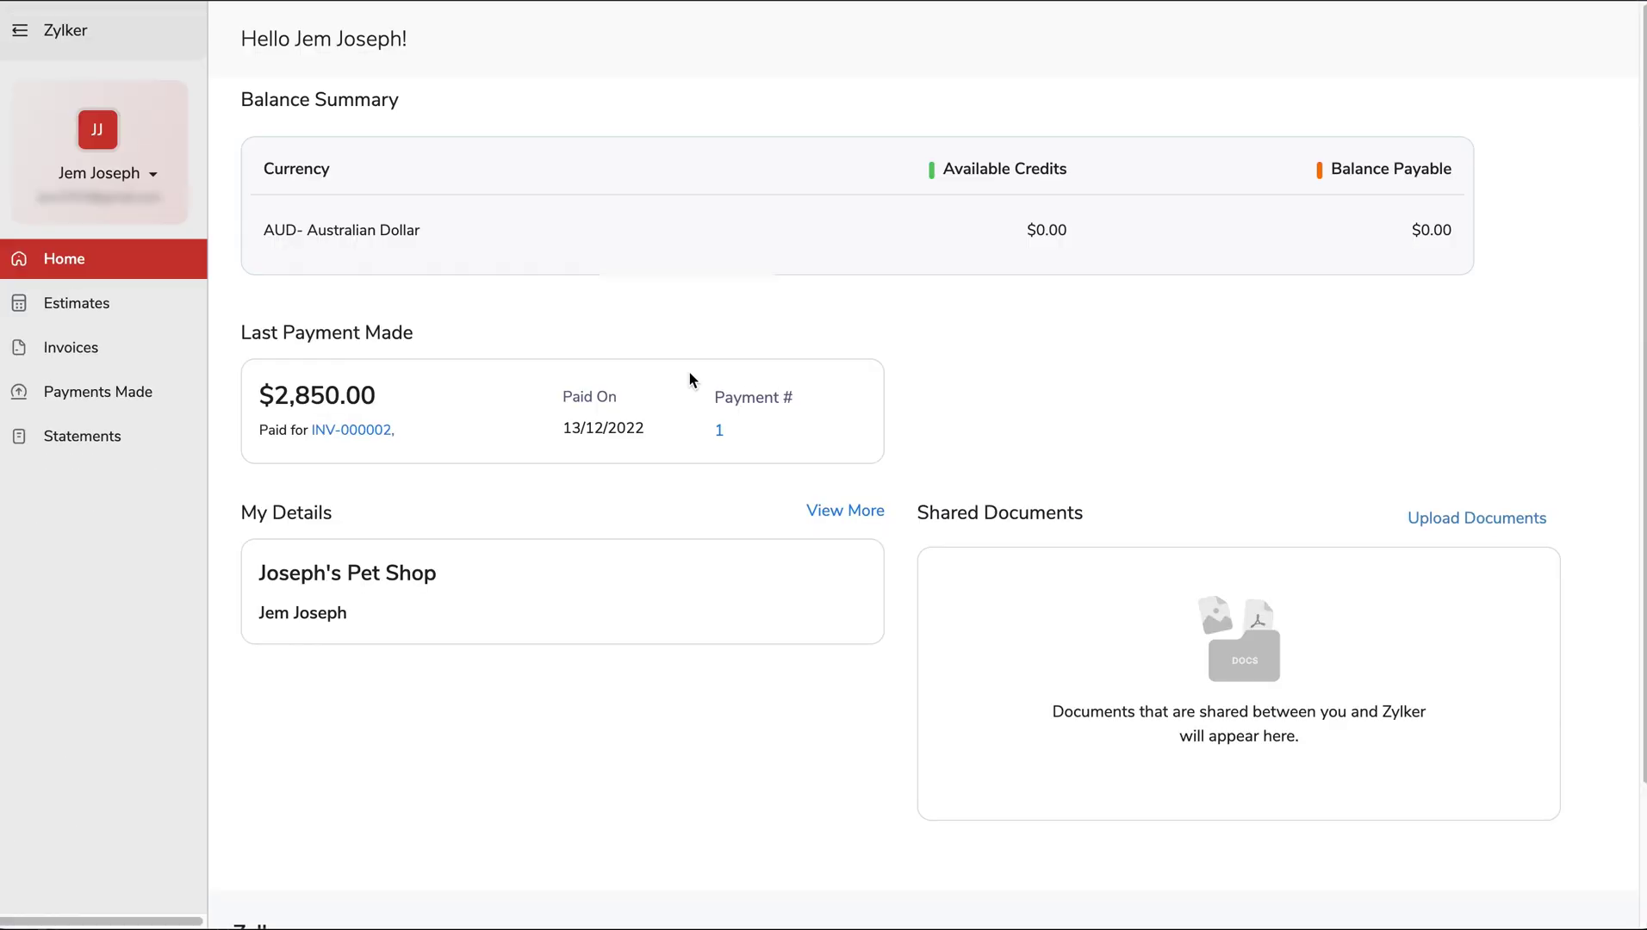
{"action": "left_click", "coordinate": [138, 314]}
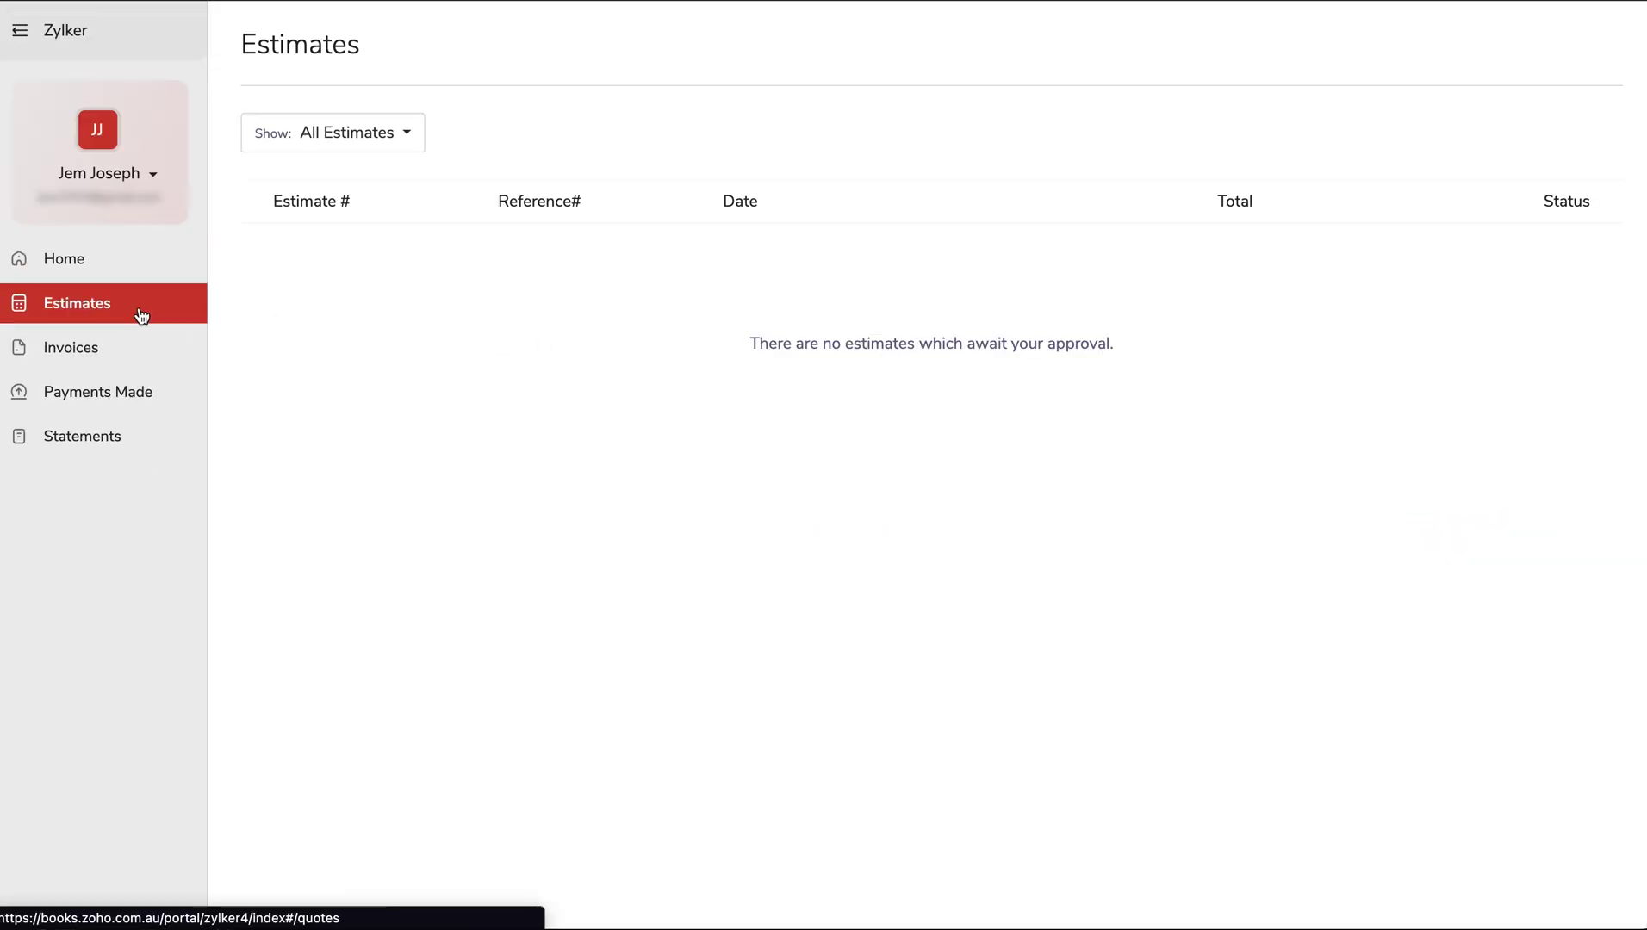
{"action": "left_click", "coordinate": [152, 351]}
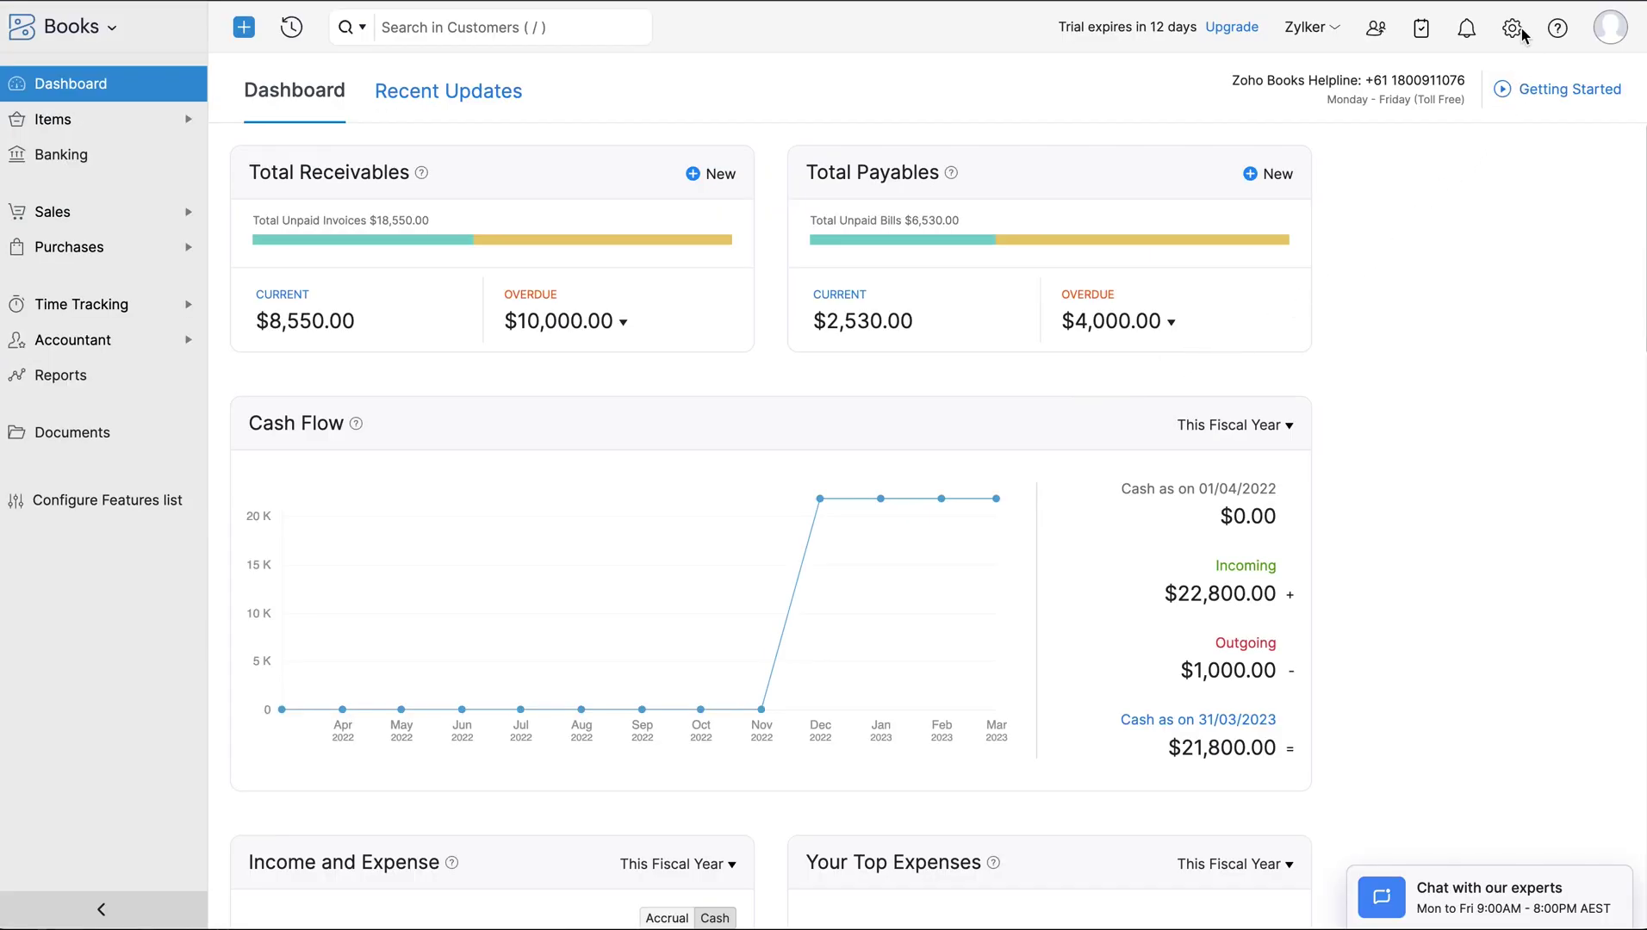
{"action": "left_click", "coordinate": [1521, 31]}
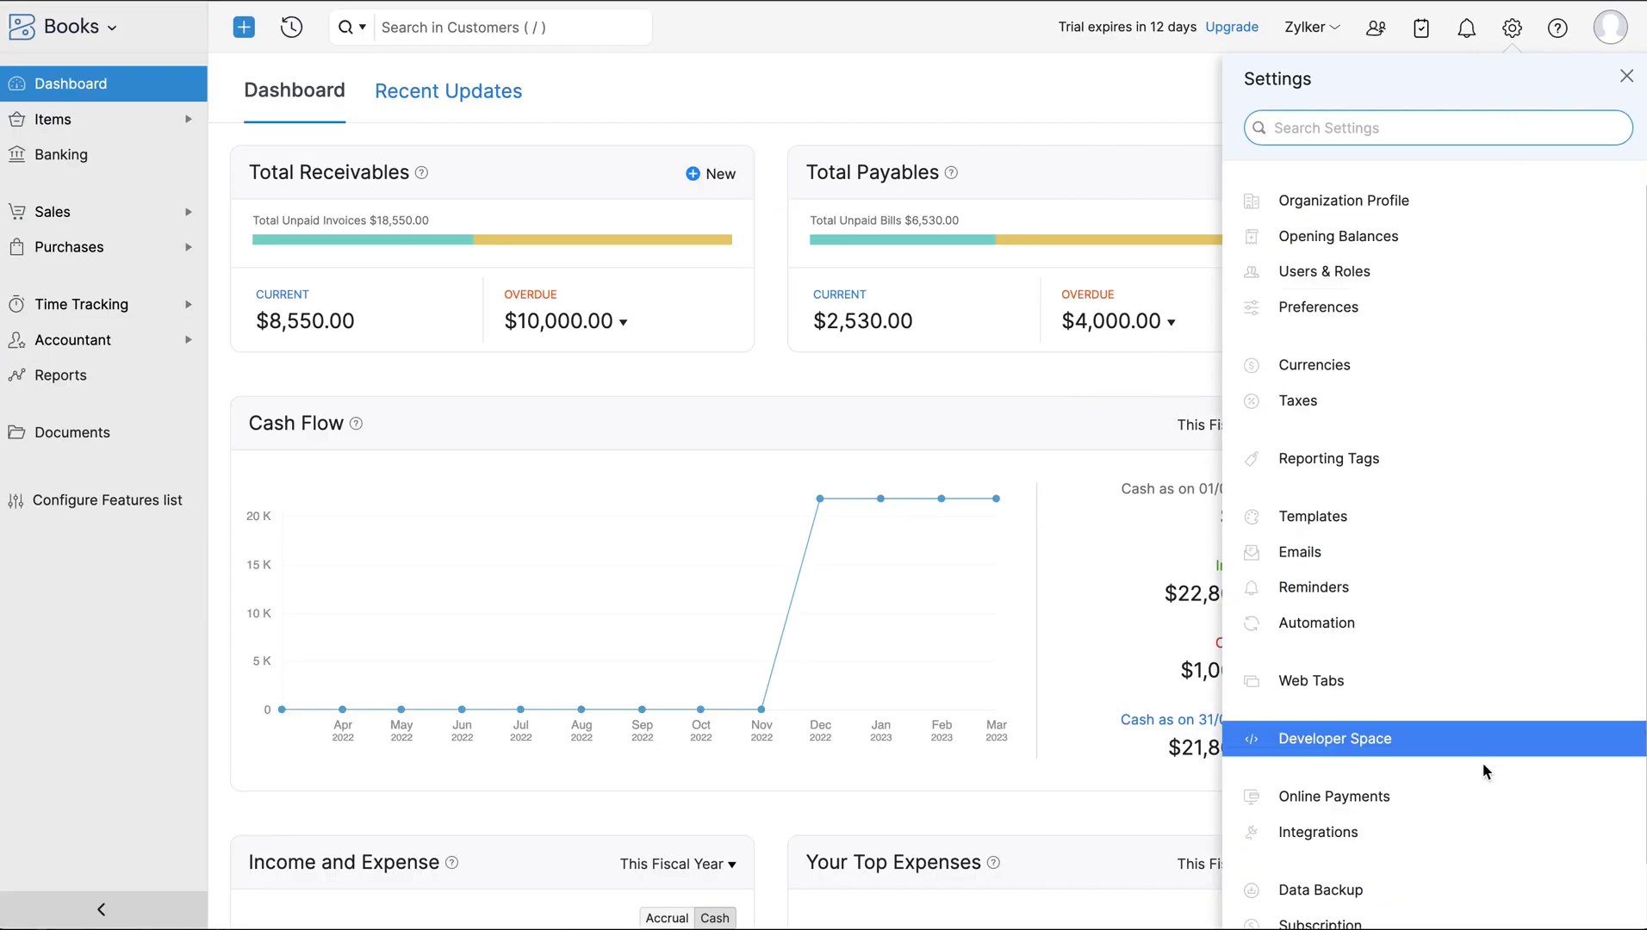
{"action": "left_click", "coordinate": [1483, 834]}
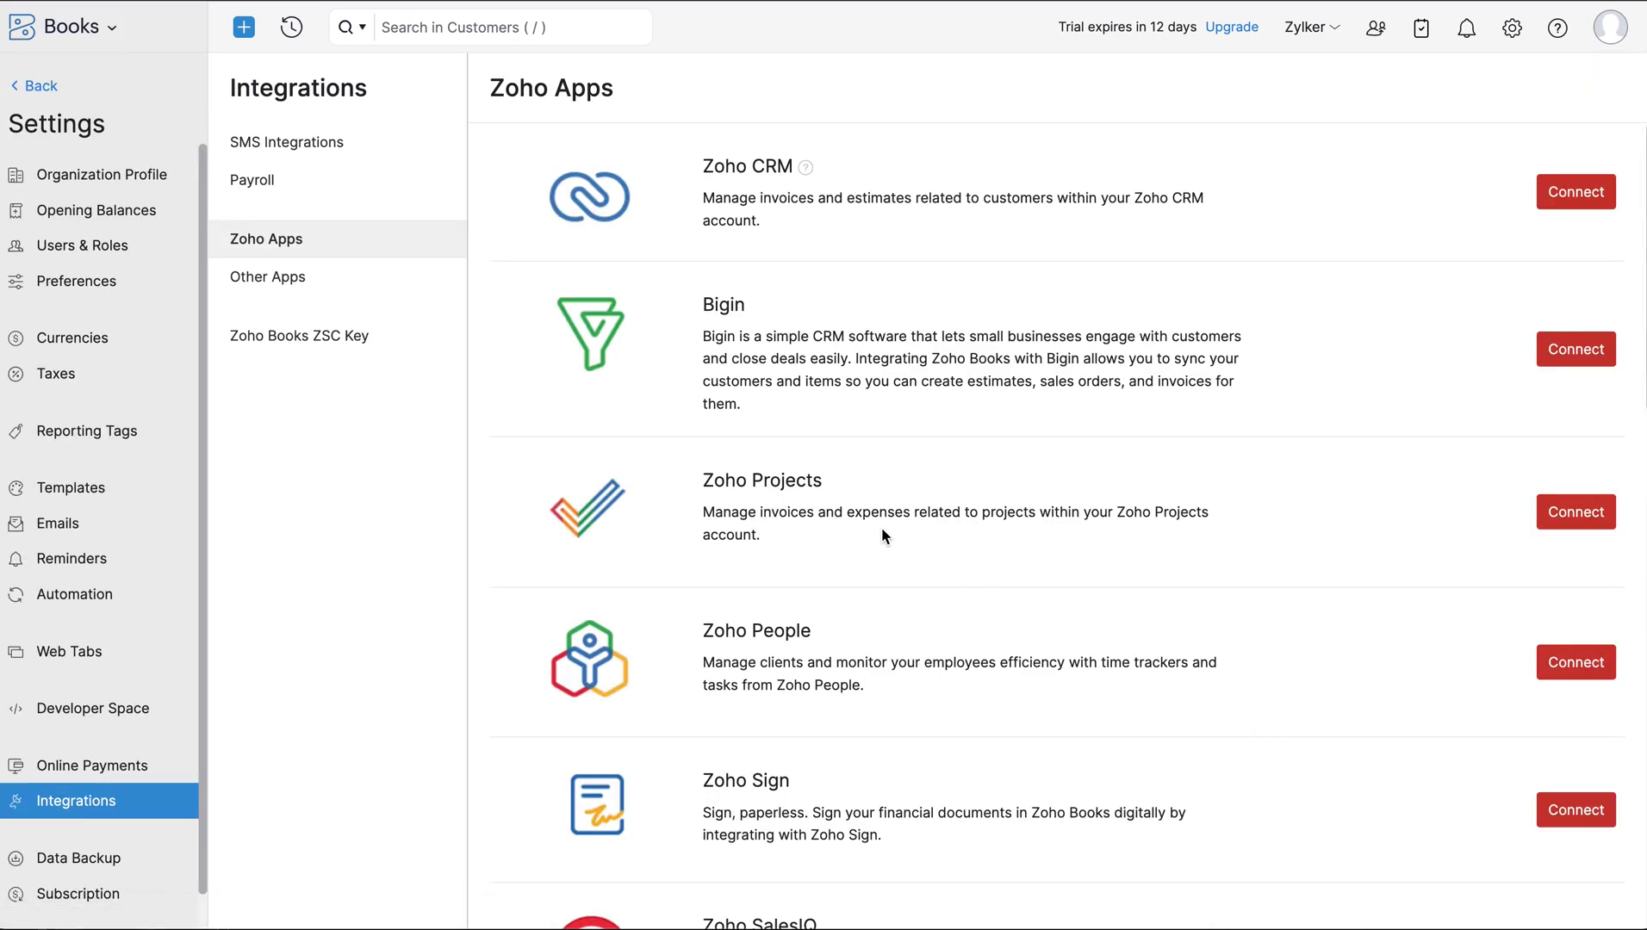
{"action": "left_click", "coordinate": [346, 170]}
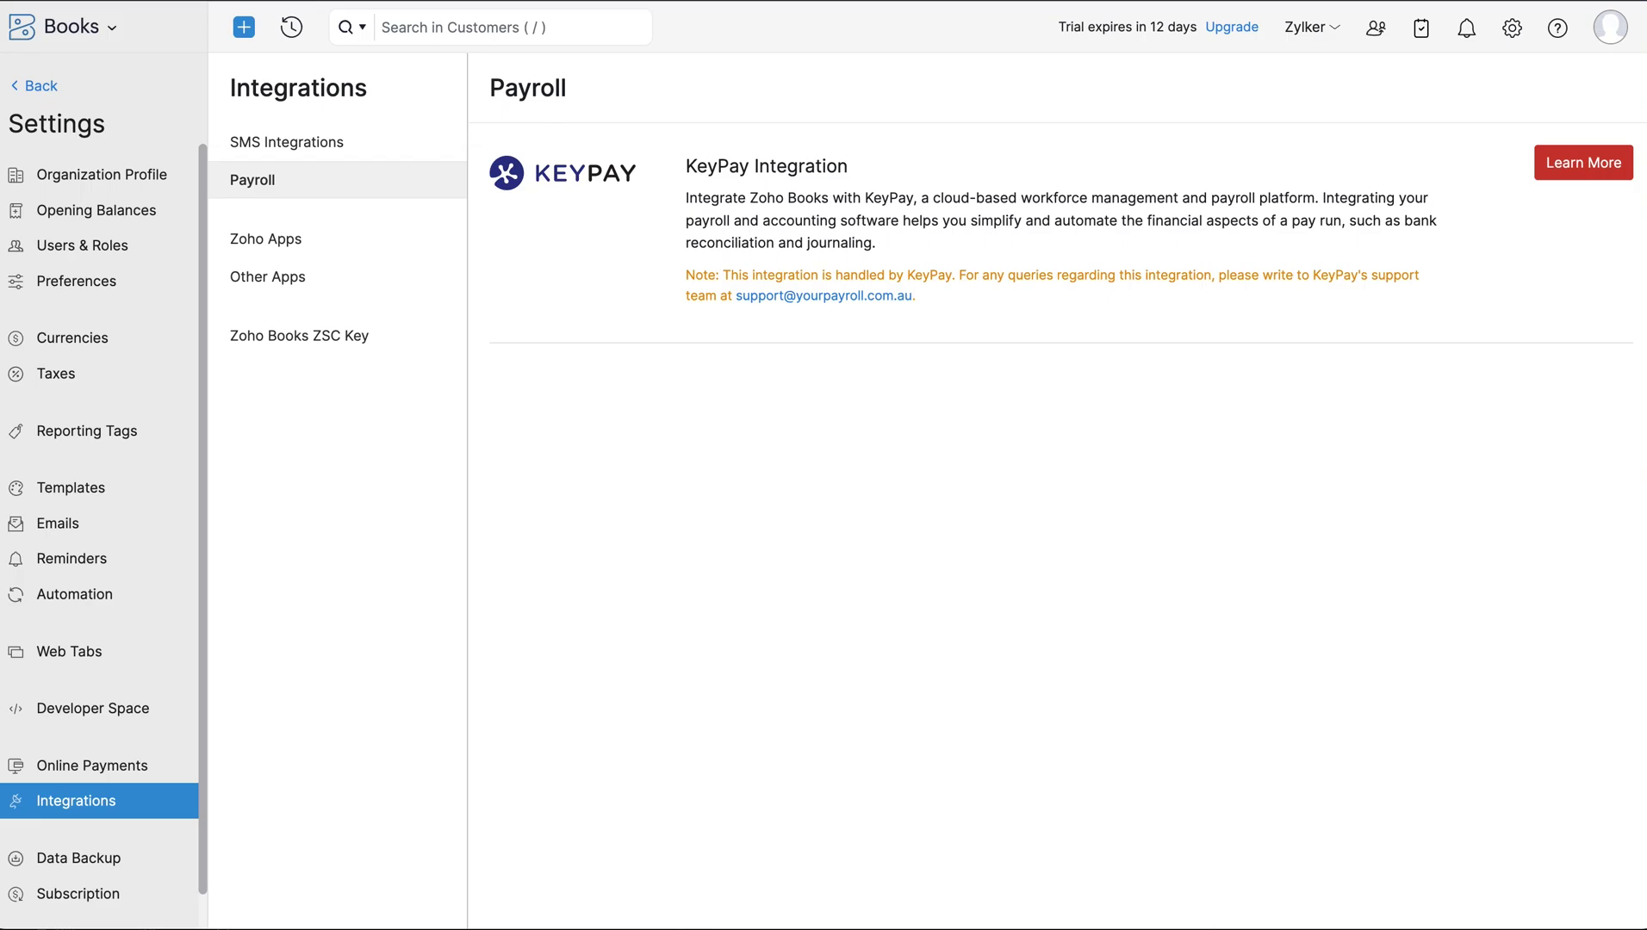
{"action": "left_click", "coordinate": [42, 85]}
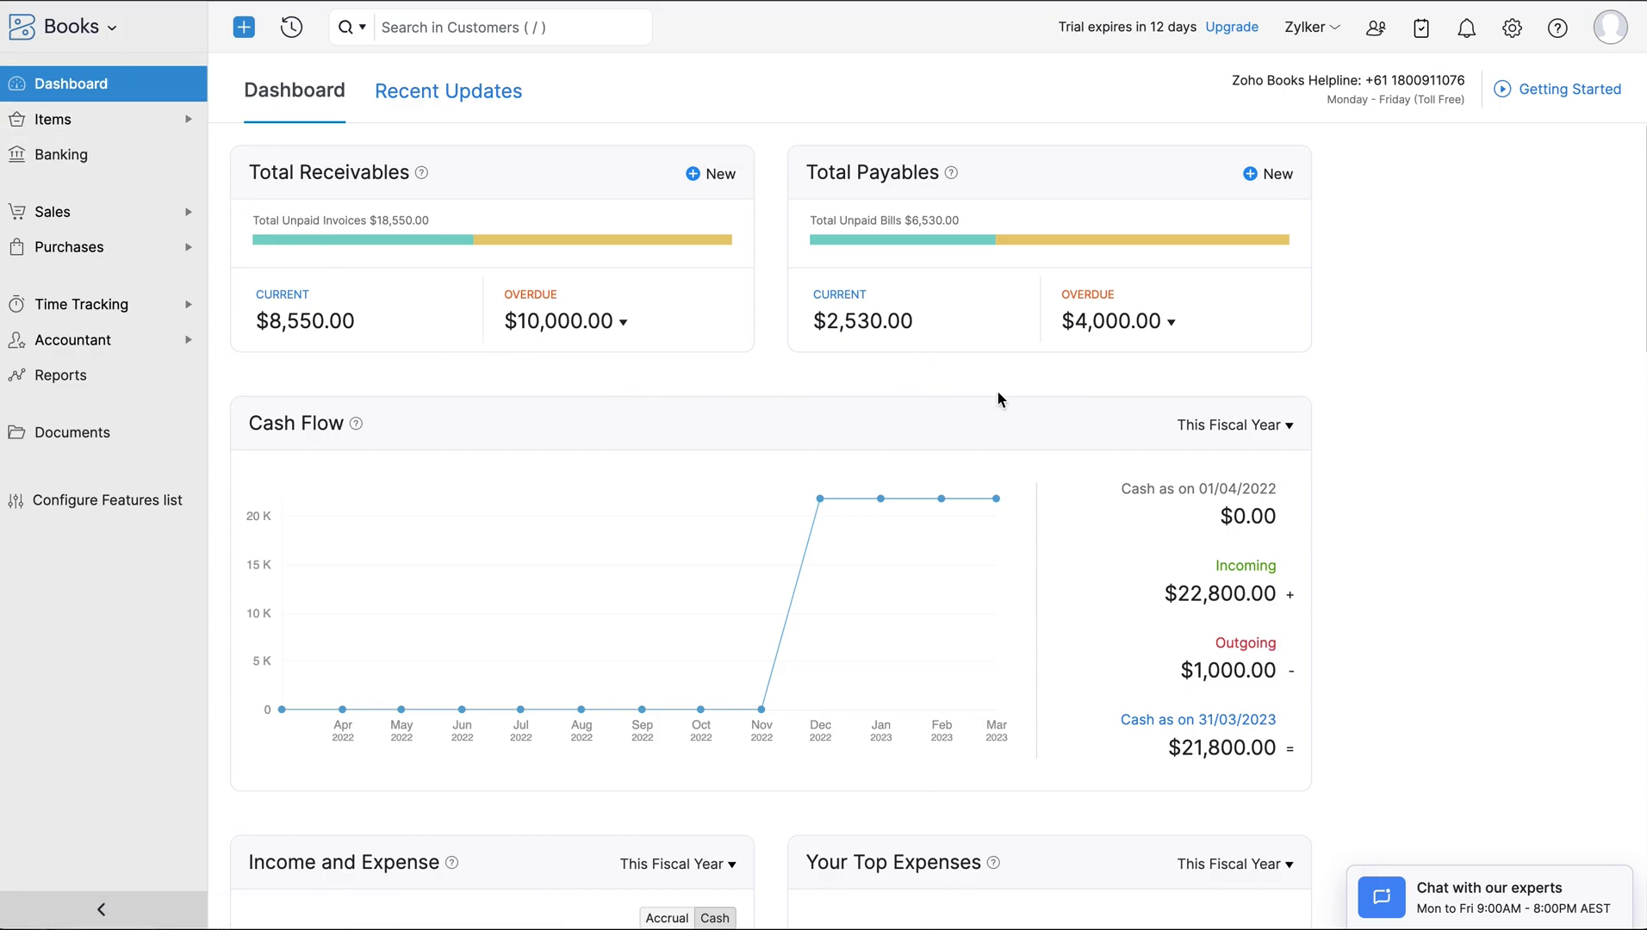
Step: Scroll down the dashboard and bring up the Recent Updates tab
{"action": "mouse_move", "coordinate": [560, 732]}
{"action": "scroll", "coordinate": [515, 765], "scroll_direction": "down", "scroll_amount": 6}
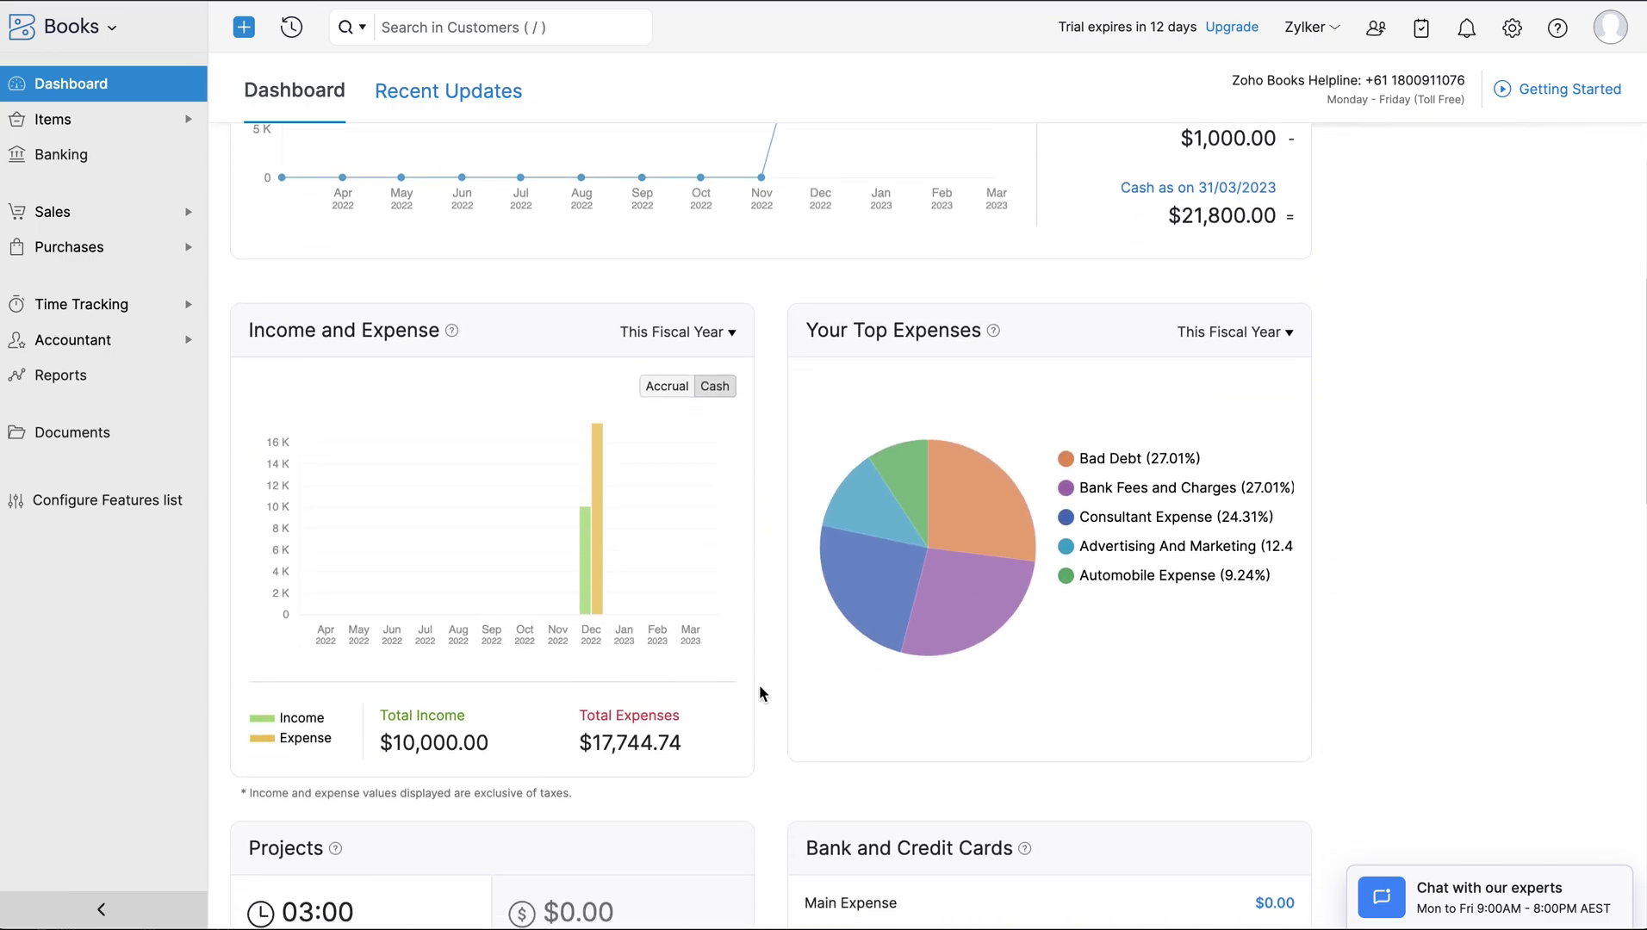
{"action": "scroll", "coordinate": [1019, 672], "scroll_direction": "down", "scroll_amount": 4}
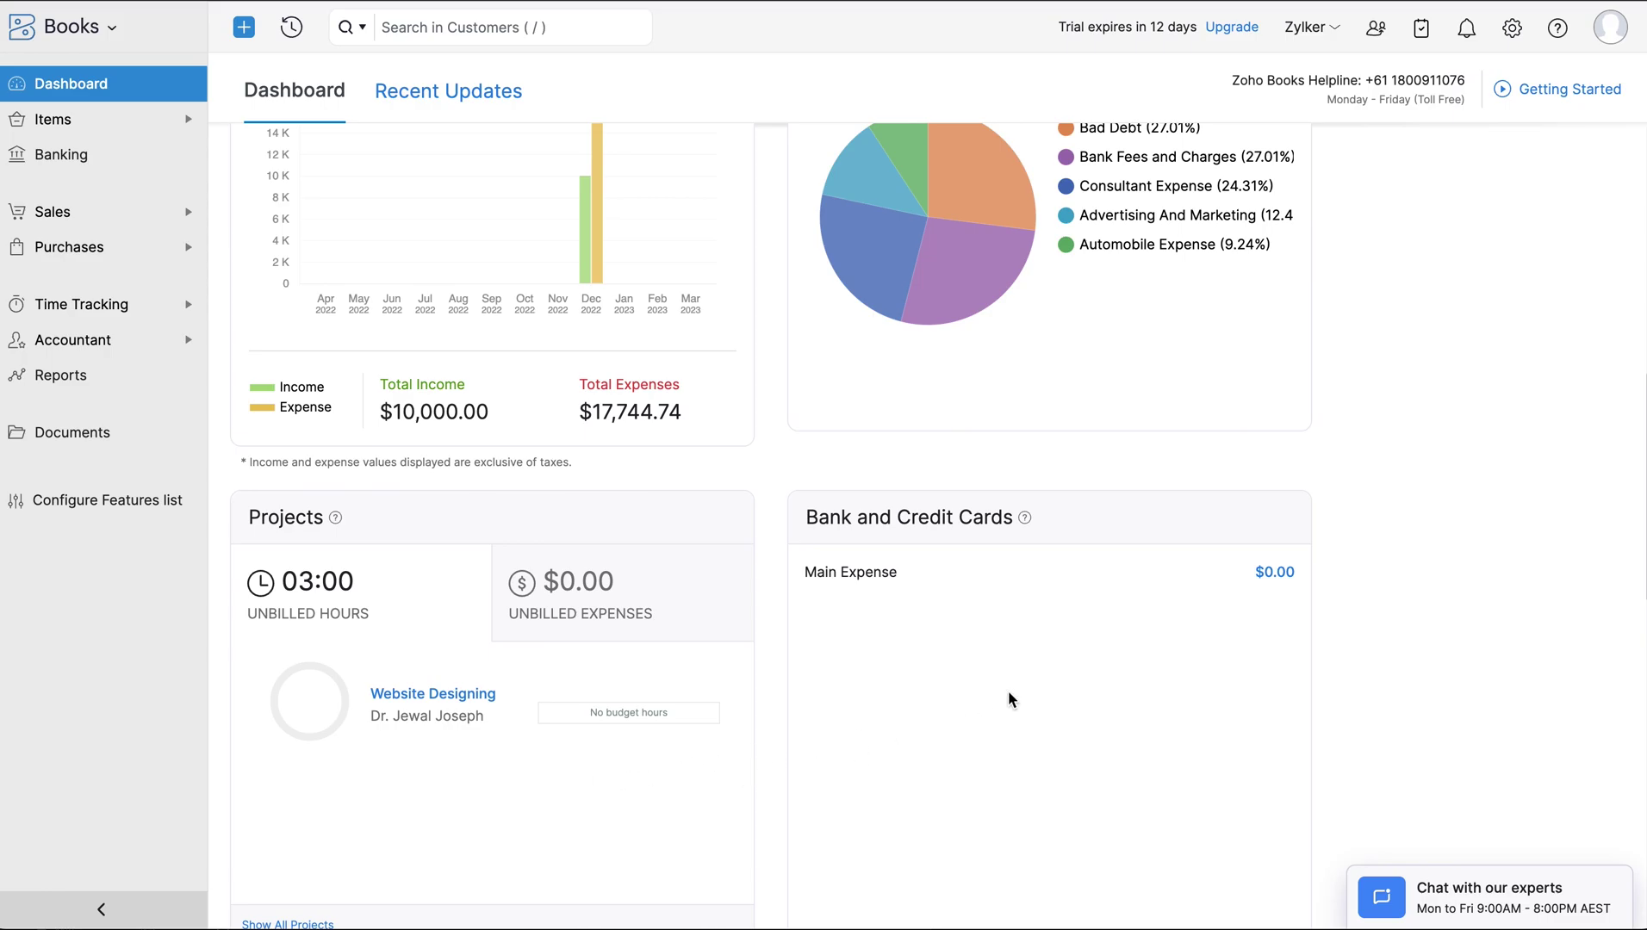
{"action": "scroll", "coordinate": [1000, 699], "scroll_direction": "down", "scroll_amount": 6}
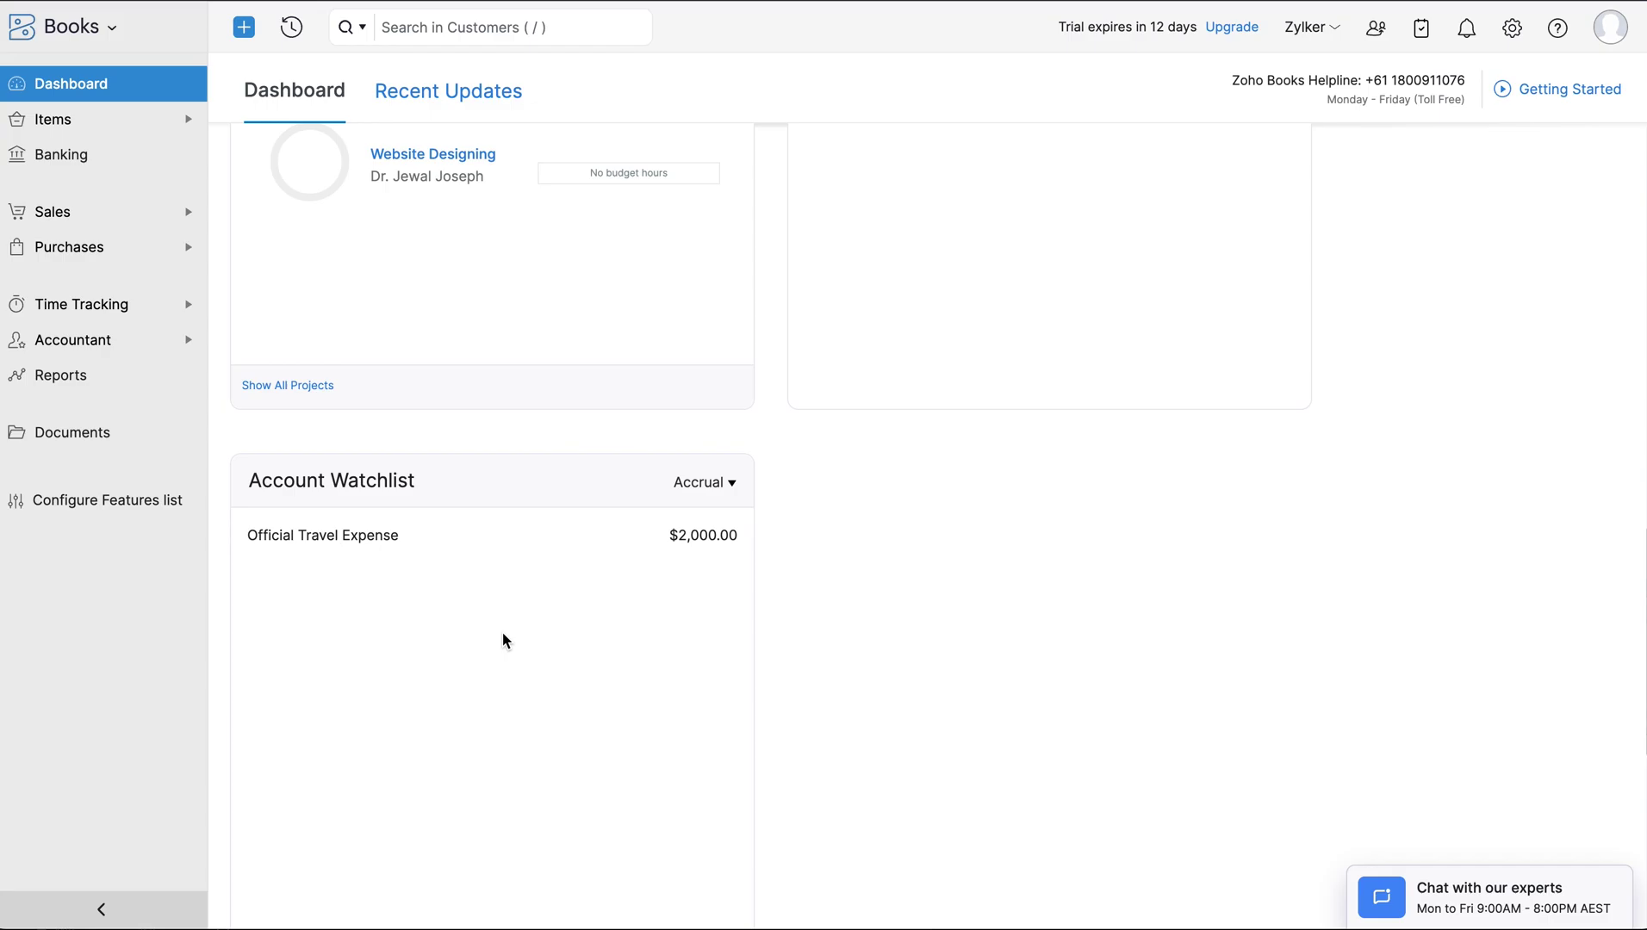
{"action": "left_click", "coordinate": [449, 83]}
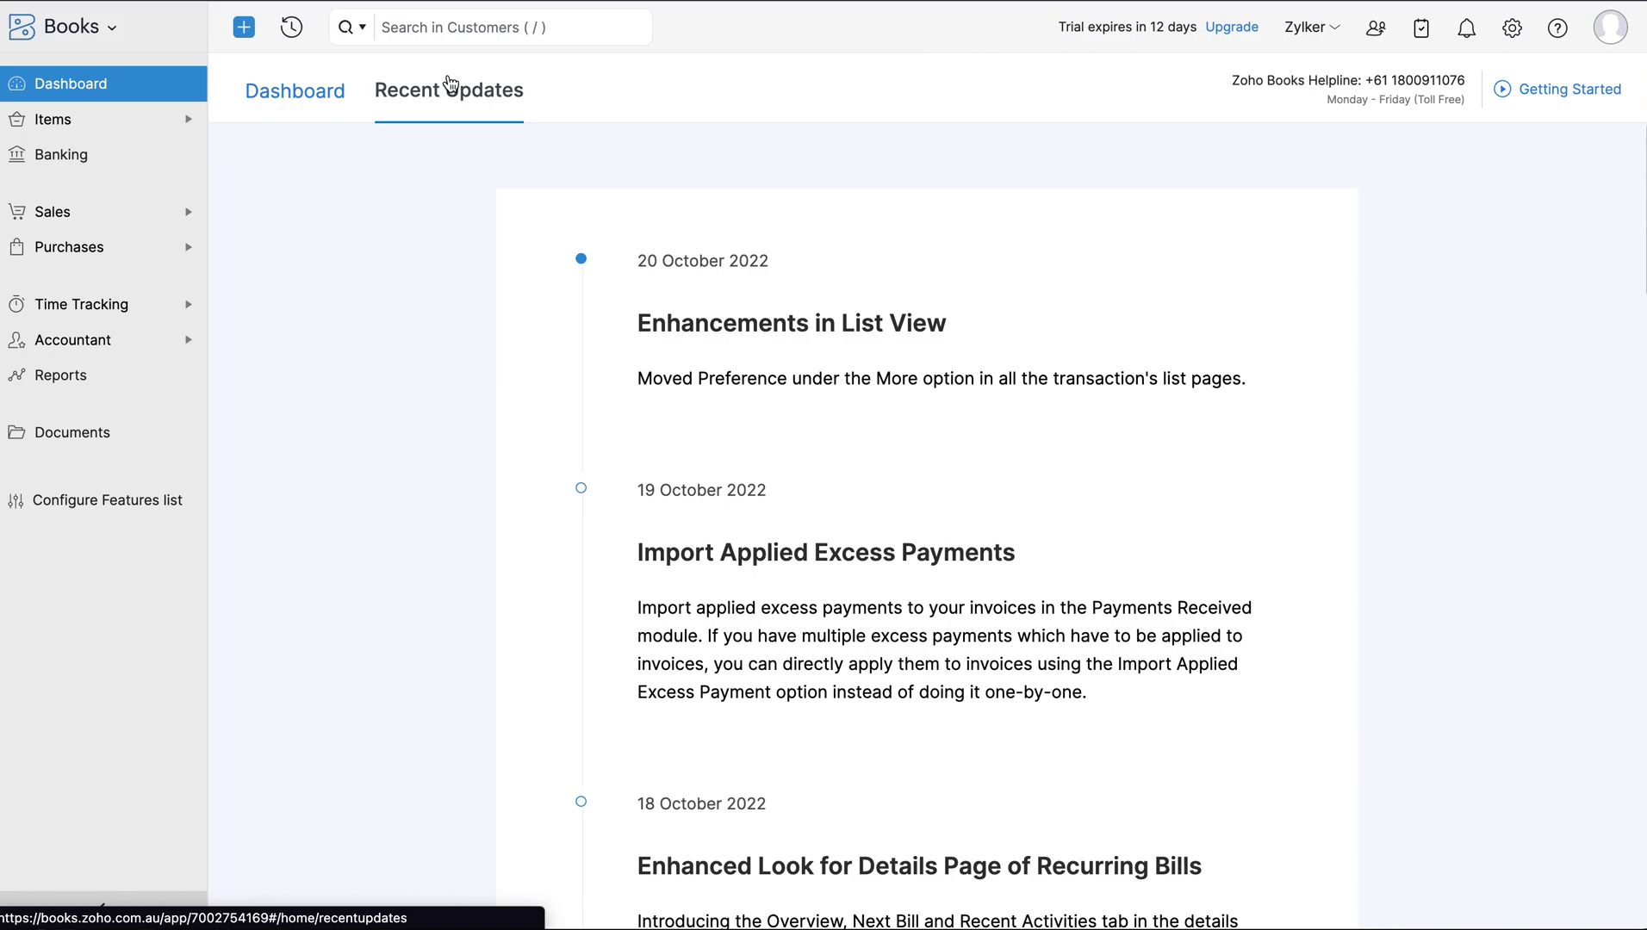
Step: Check the organization dropdown, the Help resources and the profile's account details
{"action": "left_click", "coordinate": [1334, 30]}
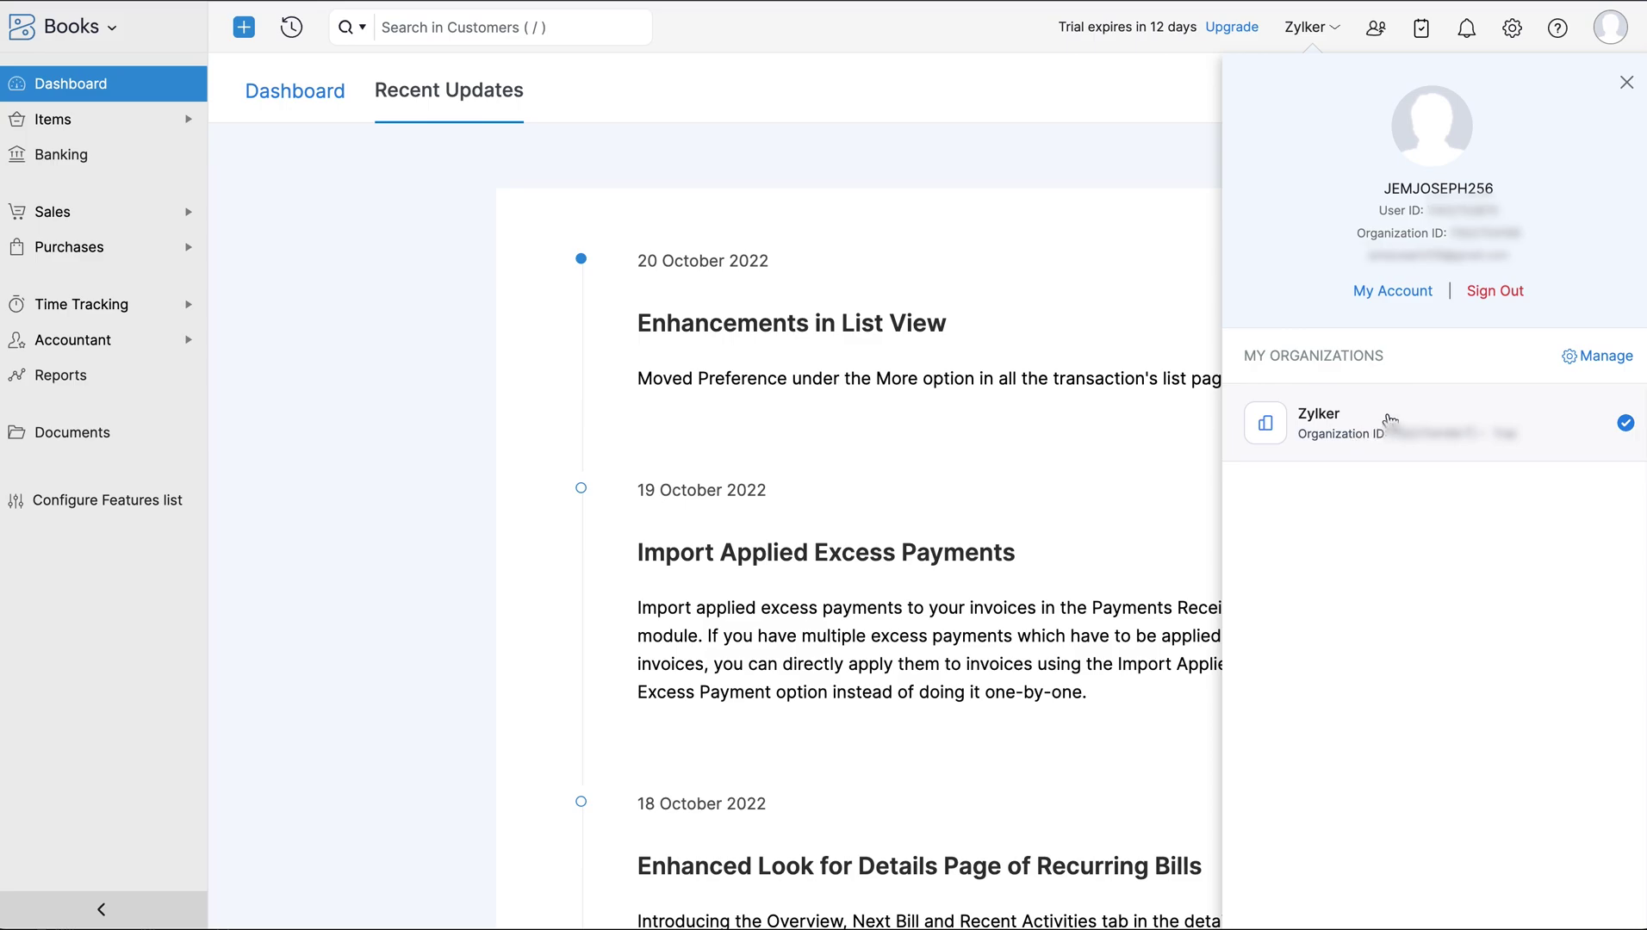
{"action": "left_click", "coordinate": [1561, 31]}
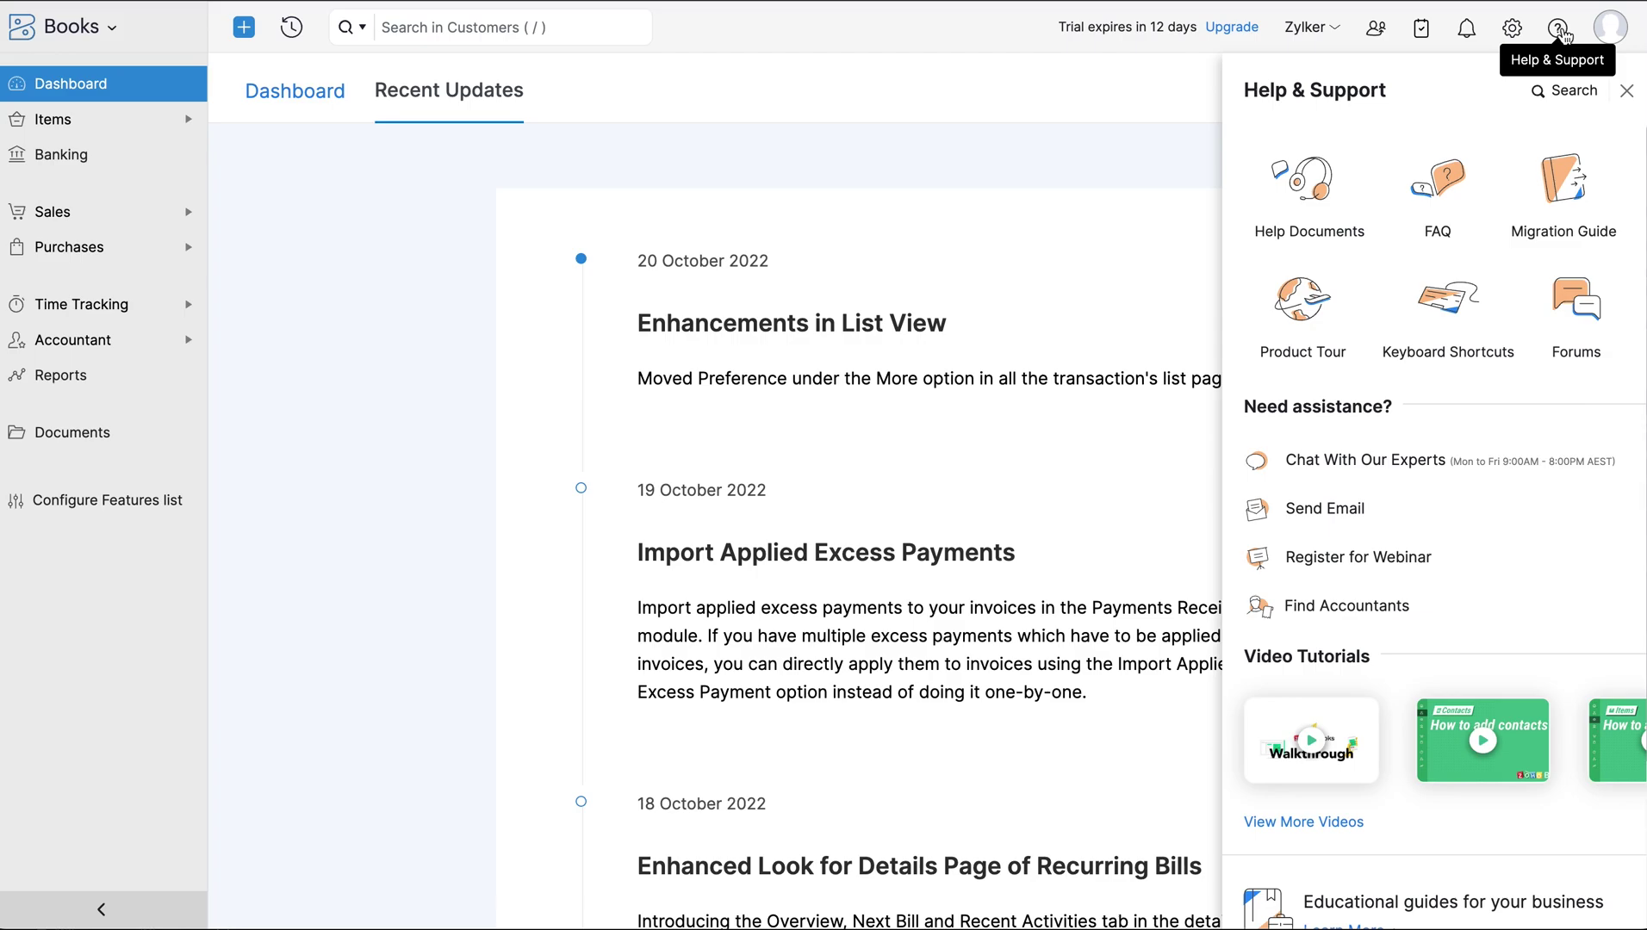
{"action": "left_click", "coordinate": [1604, 29]}
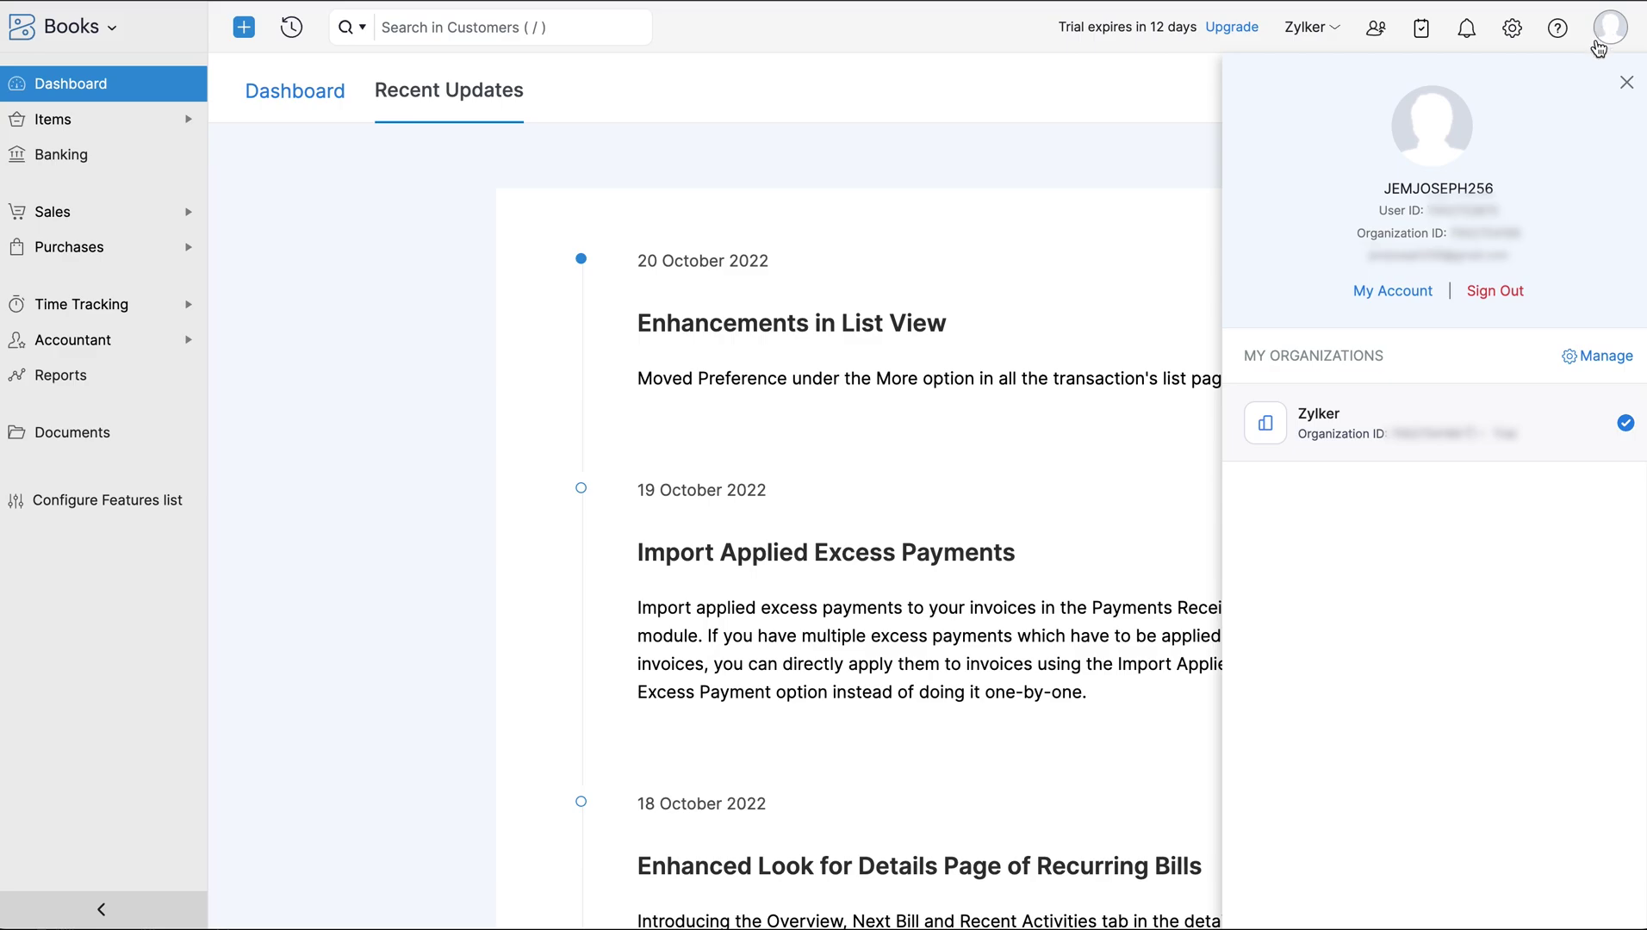